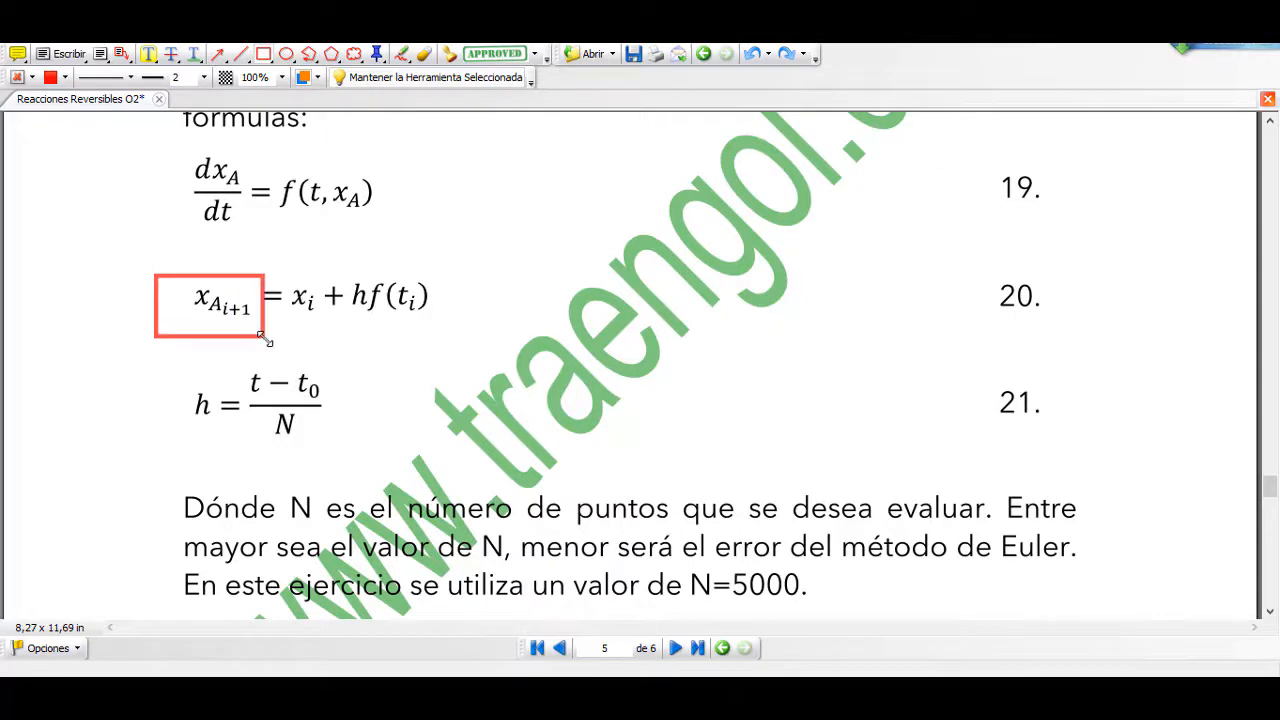
# Outline the terms x_Ai+1, x_i, h and f(t_i) of equation 20 in turn with red rectangles, removing each one.
pyautogui.click(255, 332)
pyautogui.press('Delete')
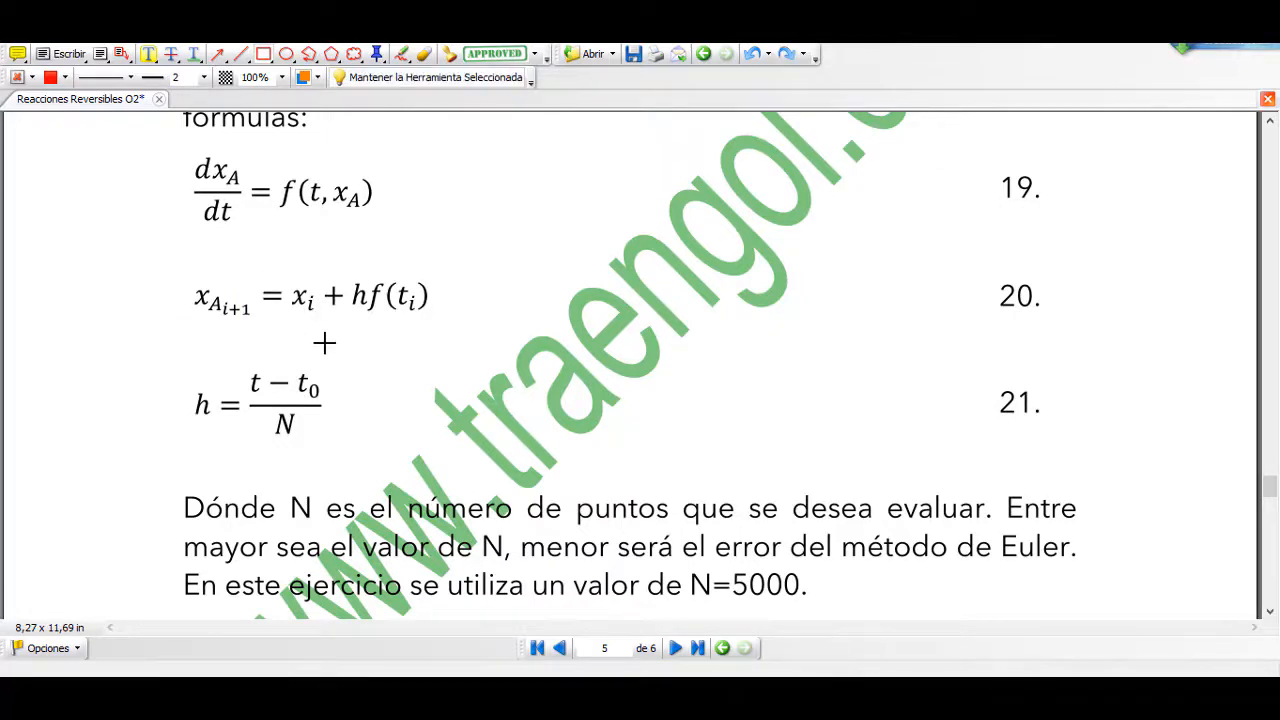
pyautogui.moveTo(265, 262)
pyautogui.mouseDown()
pyautogui.moveTo(343, 337)
pyautogui.moveTo(322, 338)
pyautogui.mouseUp()
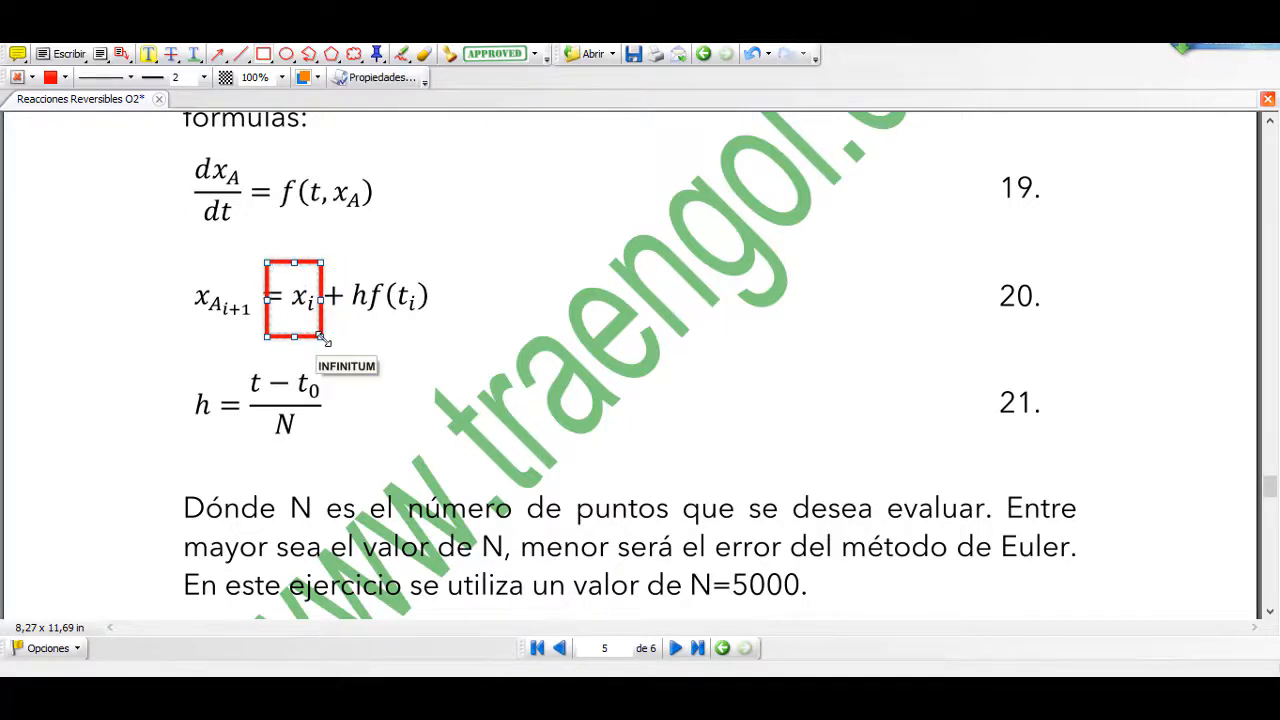
pyautogui.hotkey('ctrl', 'z')
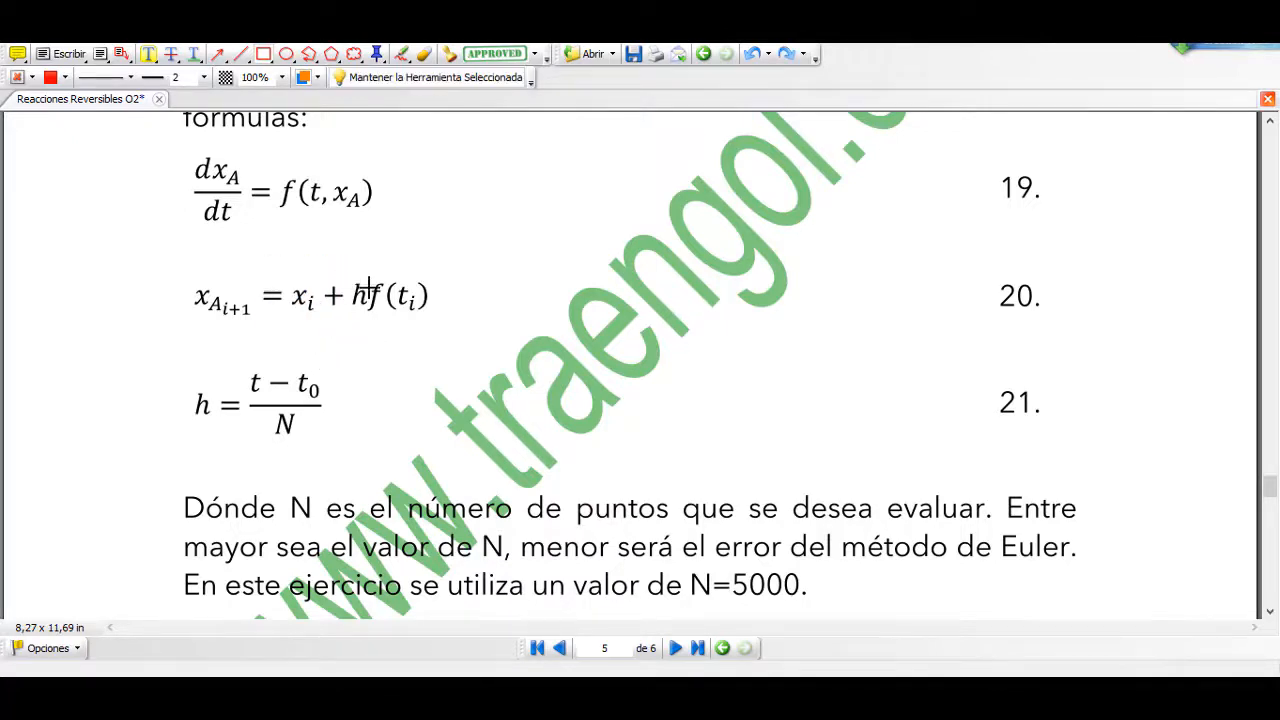
pyautogui.moveTo(330, 264); pyautogui.dragTo(366, 328)
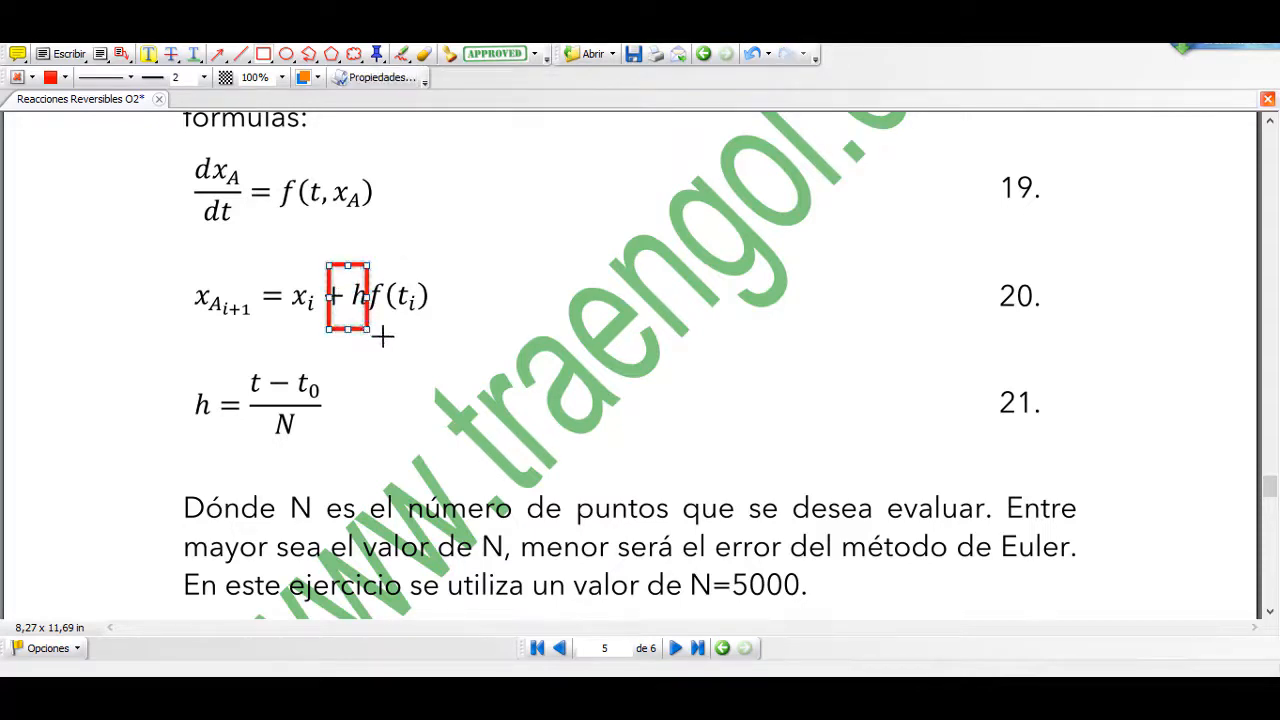
pyautogui.hotkey('ctrl', 'z')
pyautogui.moveTo(352, 266); pyautogui.dragTo(445, 331)
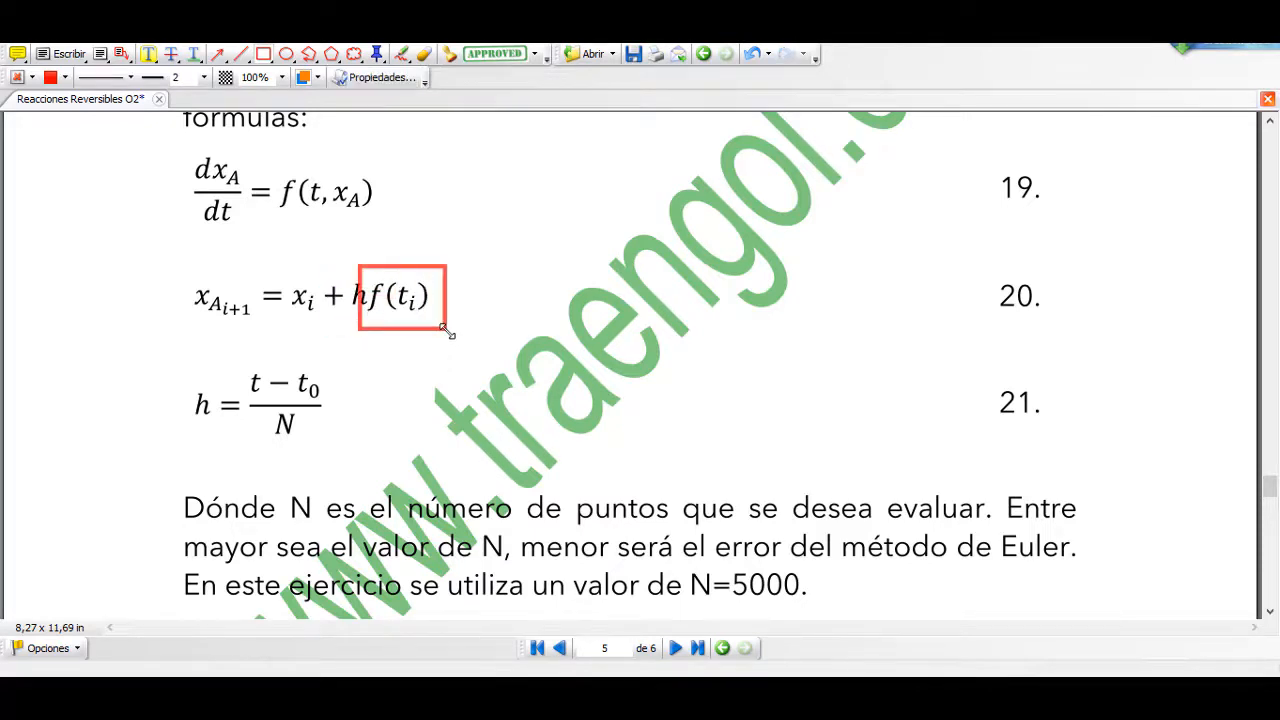
pyautogui.hotkey('ctrl', 'z')
# Outline the right side of equation 19, and x_i and hf(t_i) in equation 20, with temporary red rectangles, undoing each one.
pyautogui.moveTo(247, 149); pyautogui.dragTo(409, 243)
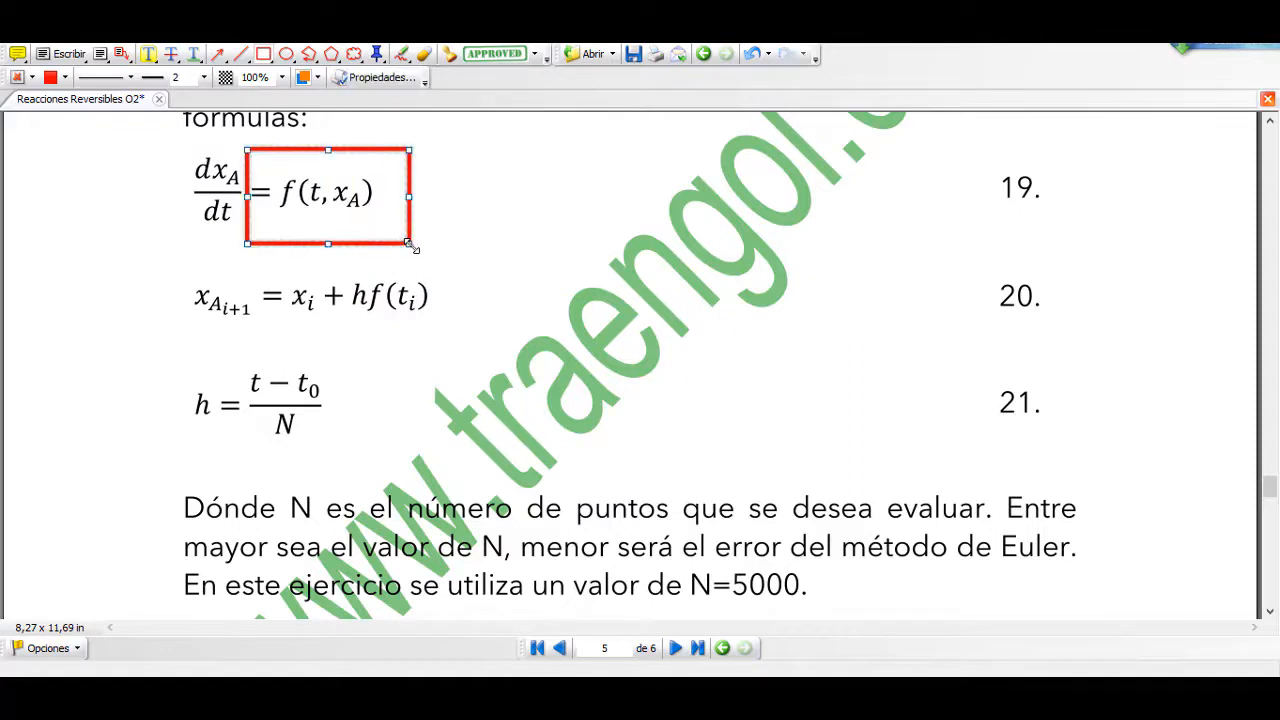
pyautogui.hotkey('ctrl', 'z')
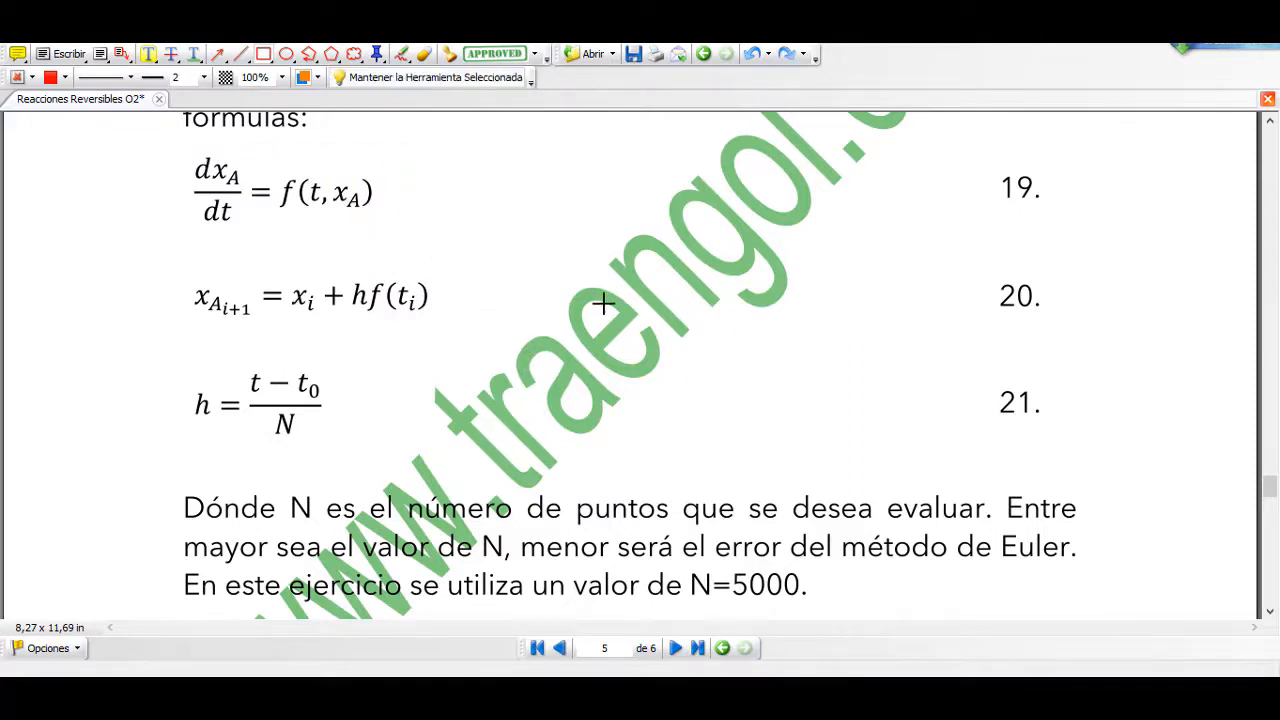
pyautogui.moveTo(268, 271); pyautogui.dragTo(328, 332)
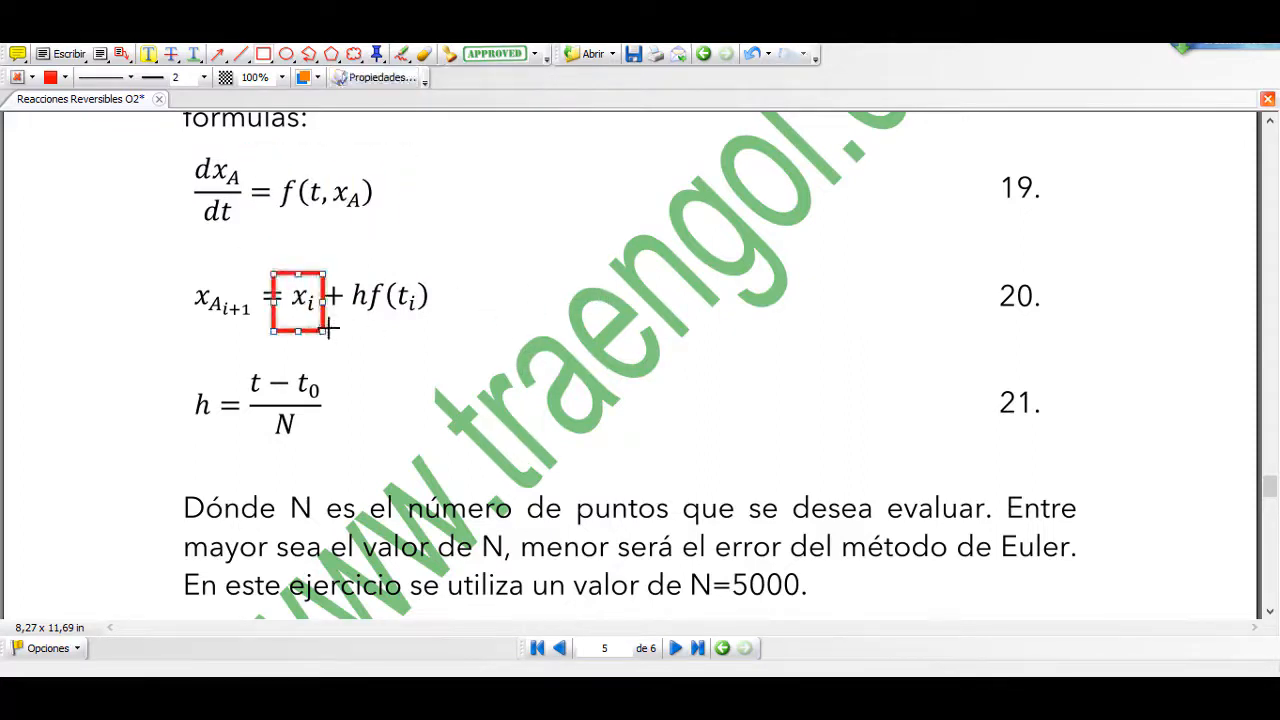
pyautogui.hotkey('ctrl', 'z')
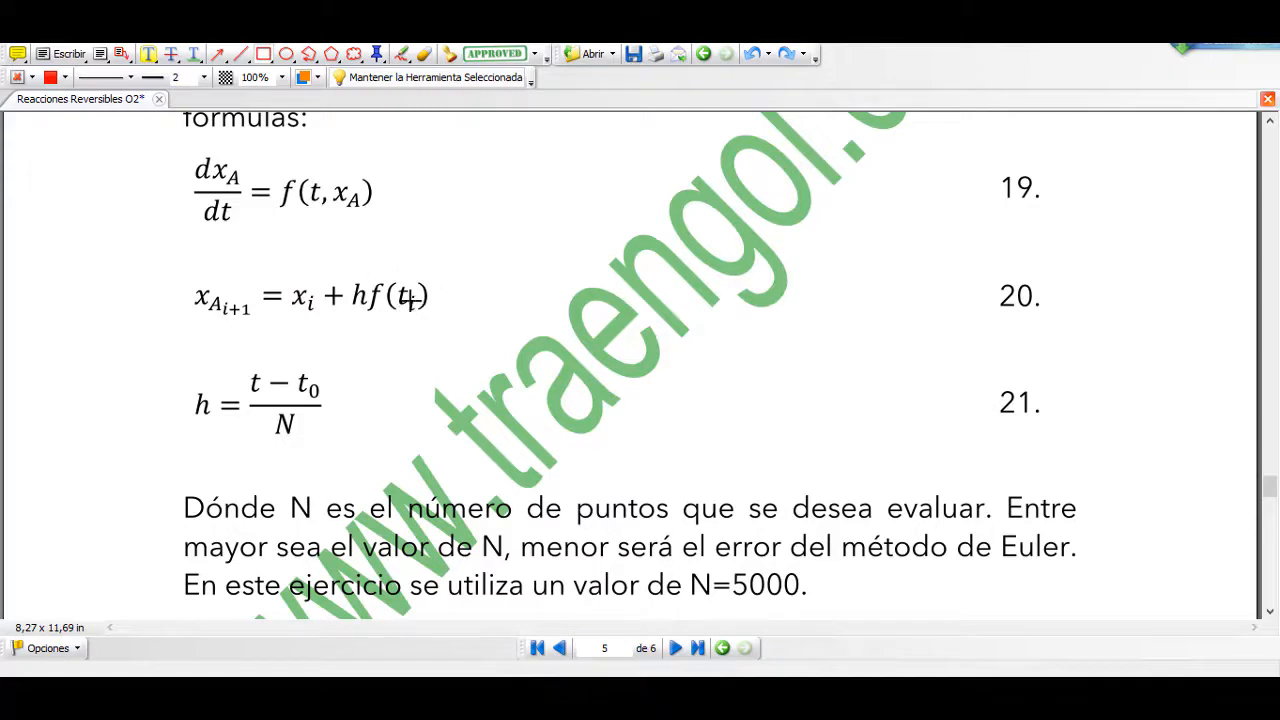
pyautogui.moveTo(322, 267); pyautogui.dragTo(480, 322)
pyautogui.hotkey('ctrl', 'z')
pyautogui.moveTo(276, 261); pyautogui.dragTo(333, 338)
pyautogui.hotkey('ctrl', 'z')
pyautogui.moveTo(334, 258); pyautogui.dragTo(458, 333)
pyautogui.hotkey('ctrl', 'z')
pyautogui.hotkey('ctrl', 'z')
# Outline the numerator t − t0 and the denominator N of equation 21 with red rectangles, deleting each one.
pyautogui.scroll(-1, 376, 410)
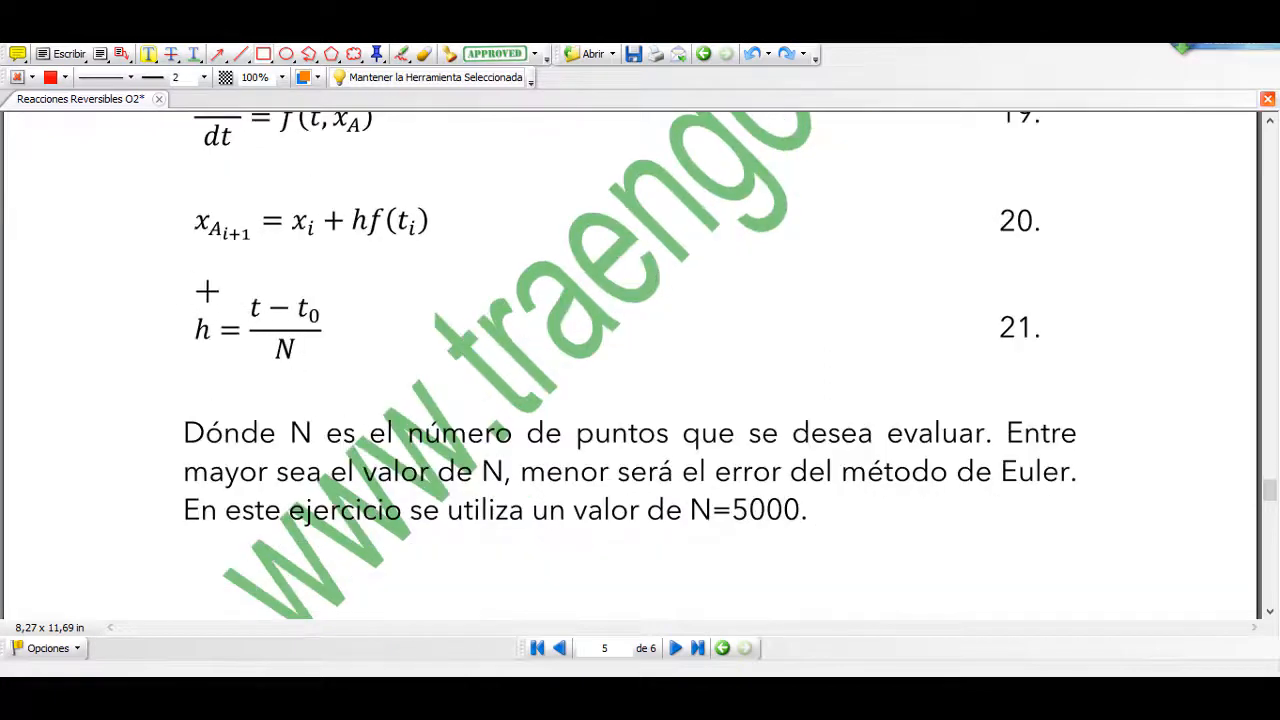
pyautogui.scroll(1, 327, 312)
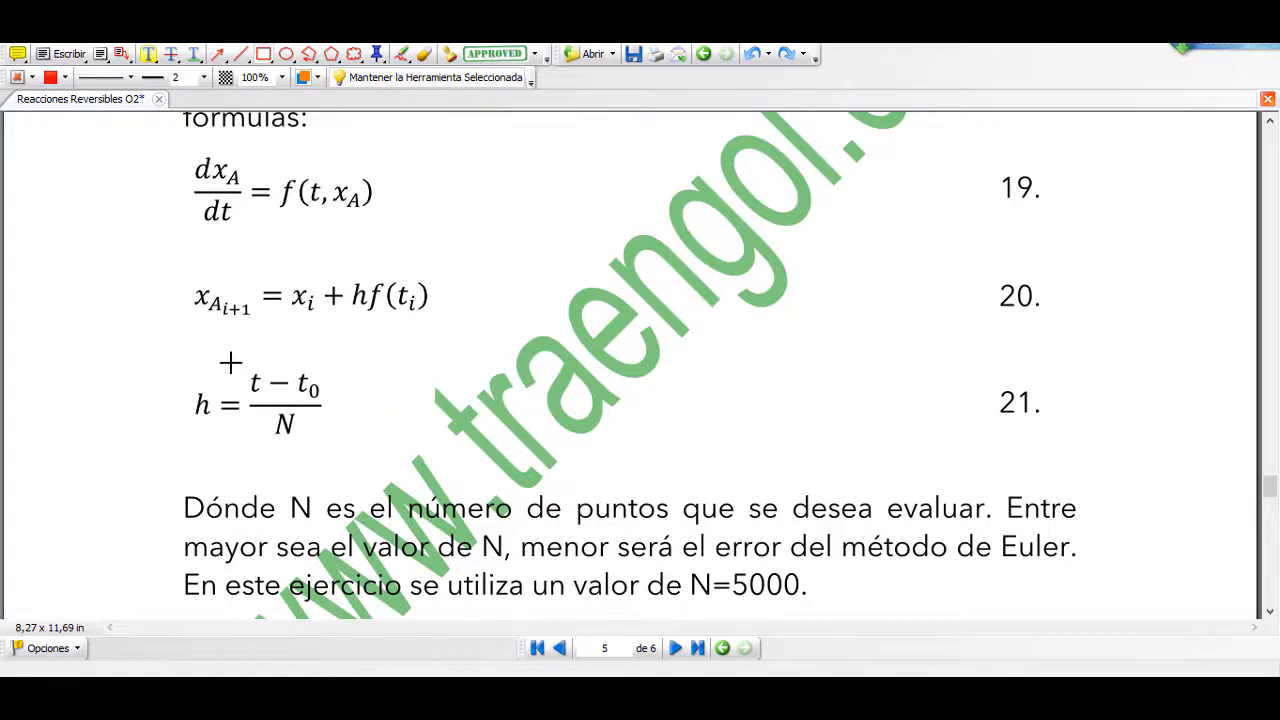
pyautogui.moveTo(230, 362); pyautogui.dragTo(330, 405)
pyautogui.press('Delete')
pyautogui.scroll(-1, 358, 415)
pyautogui.moveTo(236, 328); pyautogui.dragTo(320, 388)
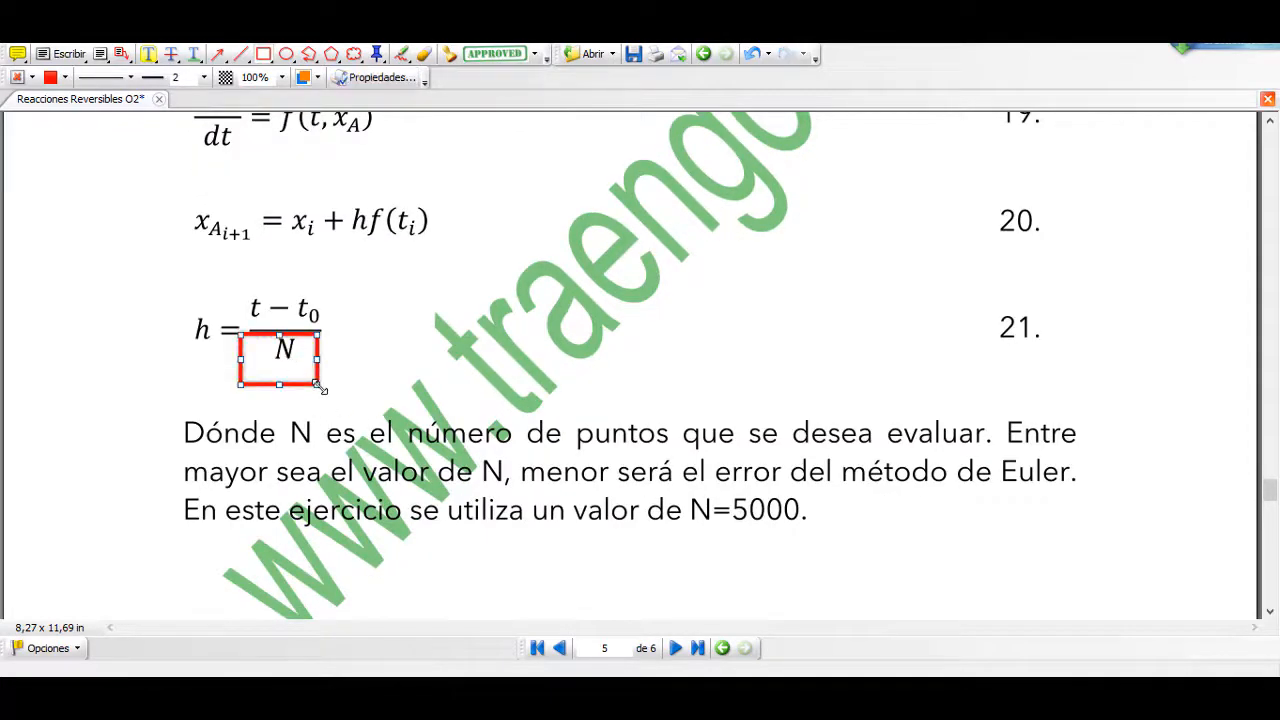
pyautogui.press('Delete')
# Outline the whole of equation 19 and the whole of equation 21 with red rectangles, removing each one.
pyautogui.scroll(2, 385, 359)
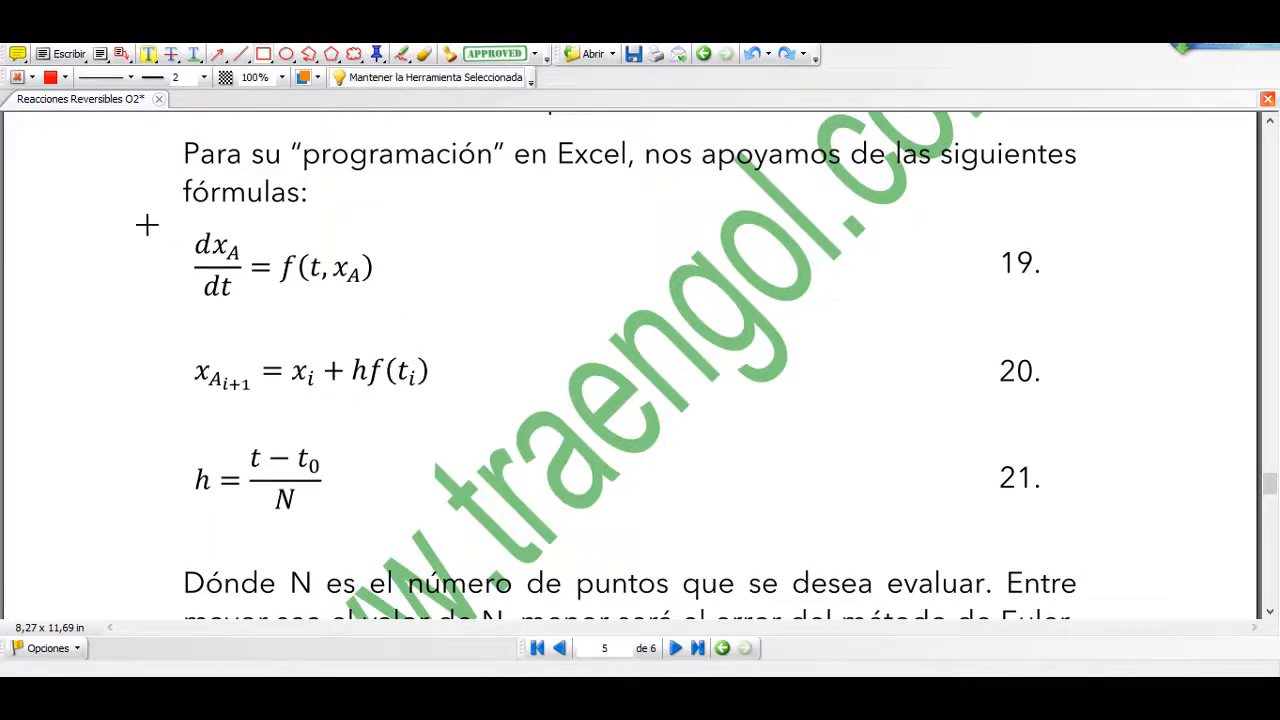
pyautogui.moveTo(156, 227); pyautogui.dragTo(485, 318)
pyautogui.scroll(-3, 484, 324)
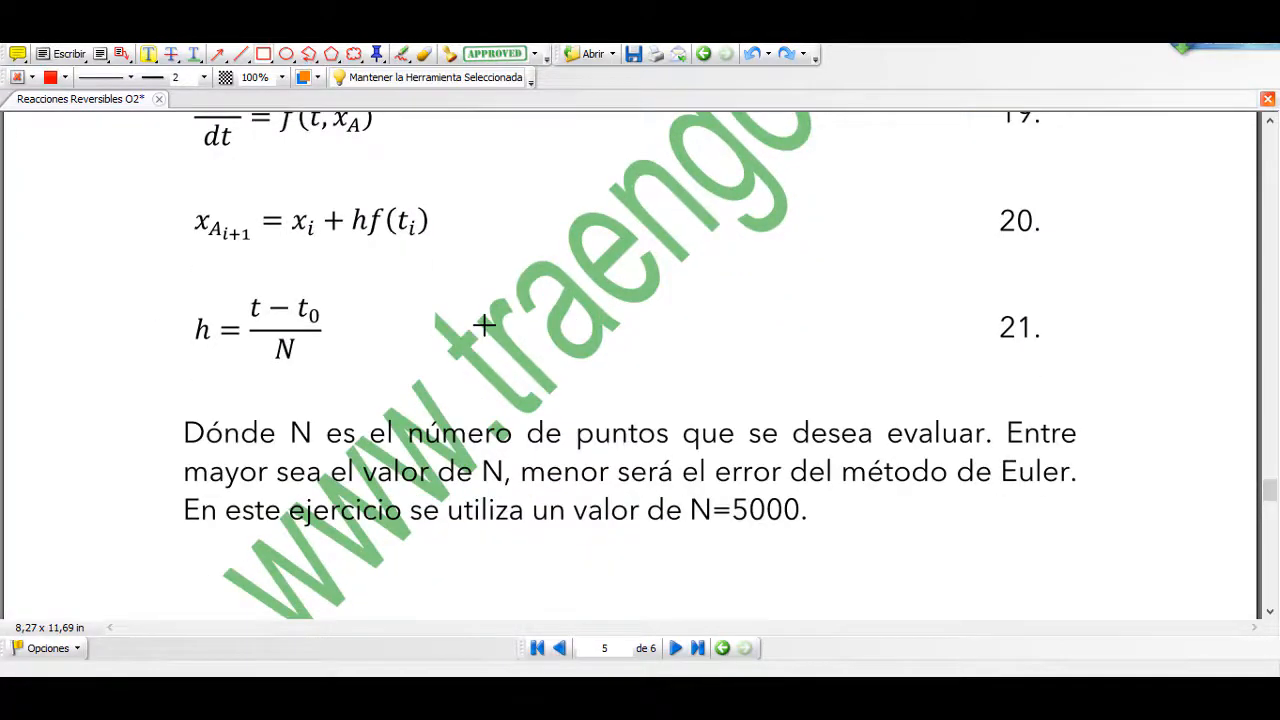
pyautogui.moveTo(160, 266); pyautogui.dragTo(391, 381)
pyautogui.hotkey('ctrl', 'z')
# Outline the value N=5000 in the paragraph below equation 21 with temporary red rectangles, undoing each one.
pyautogui.scroll(-1, 601, 398)
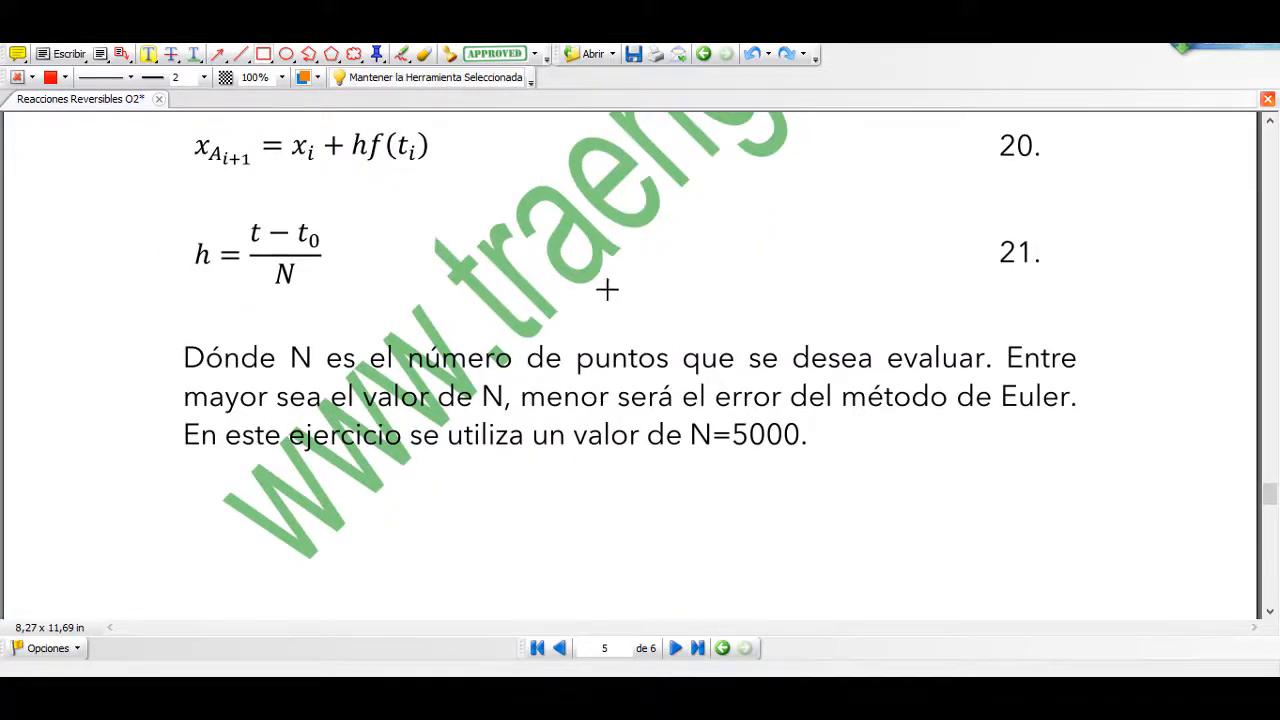
pyautogui.scroll(-2, 605, 318)
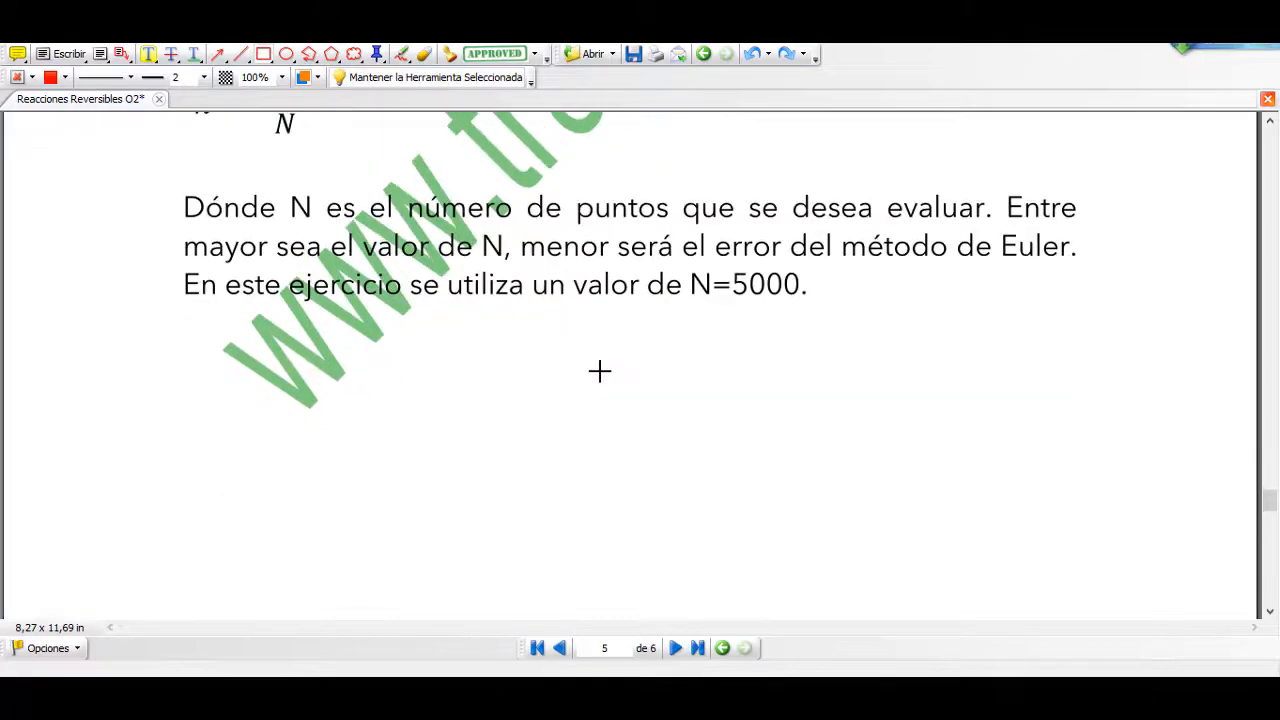
pyautogui.scroll(3, 600, 369)
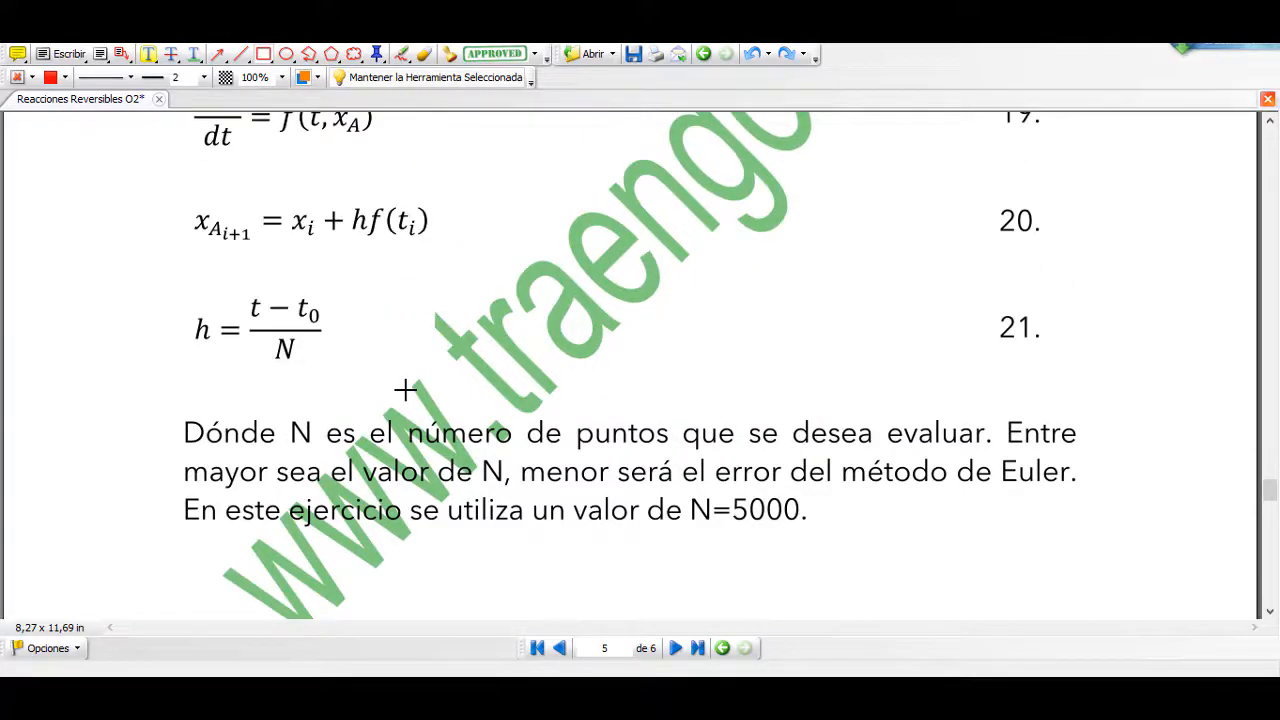
pyautogui.scroll(-1, 405, 390)
pyautogui.moveTo(645, 387); pyautogui.dragTo(863, 488)
pyautogui.hotkey('ctrl', 'z')
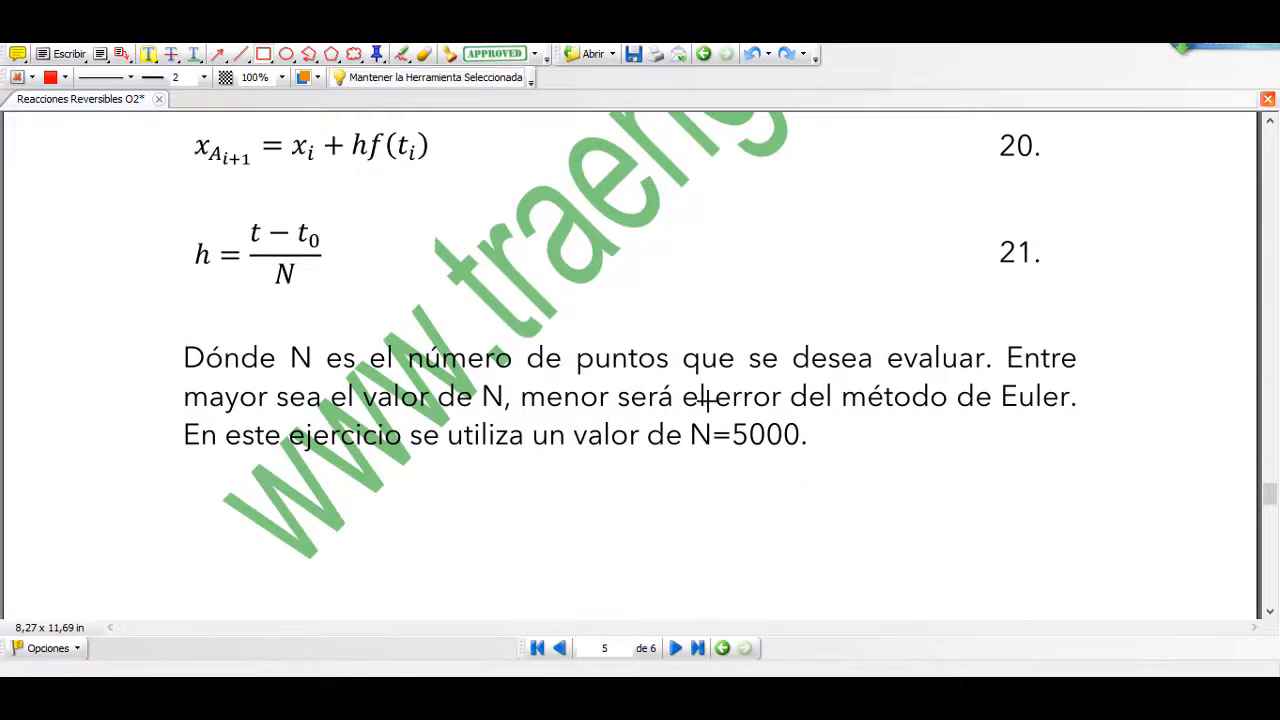
pyautogui.moveTo(640, 399); pyautogui.dragTo(852, 460)
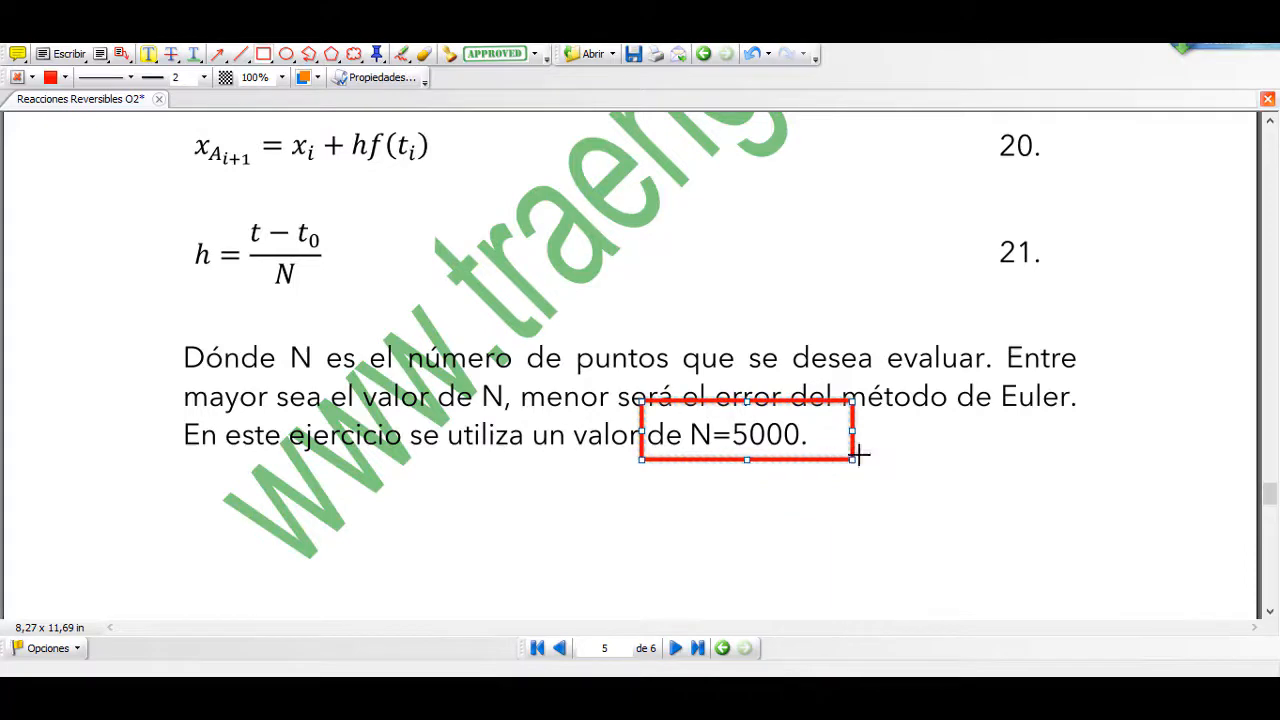
pyautogui.hotkey('ctrl', 'z')
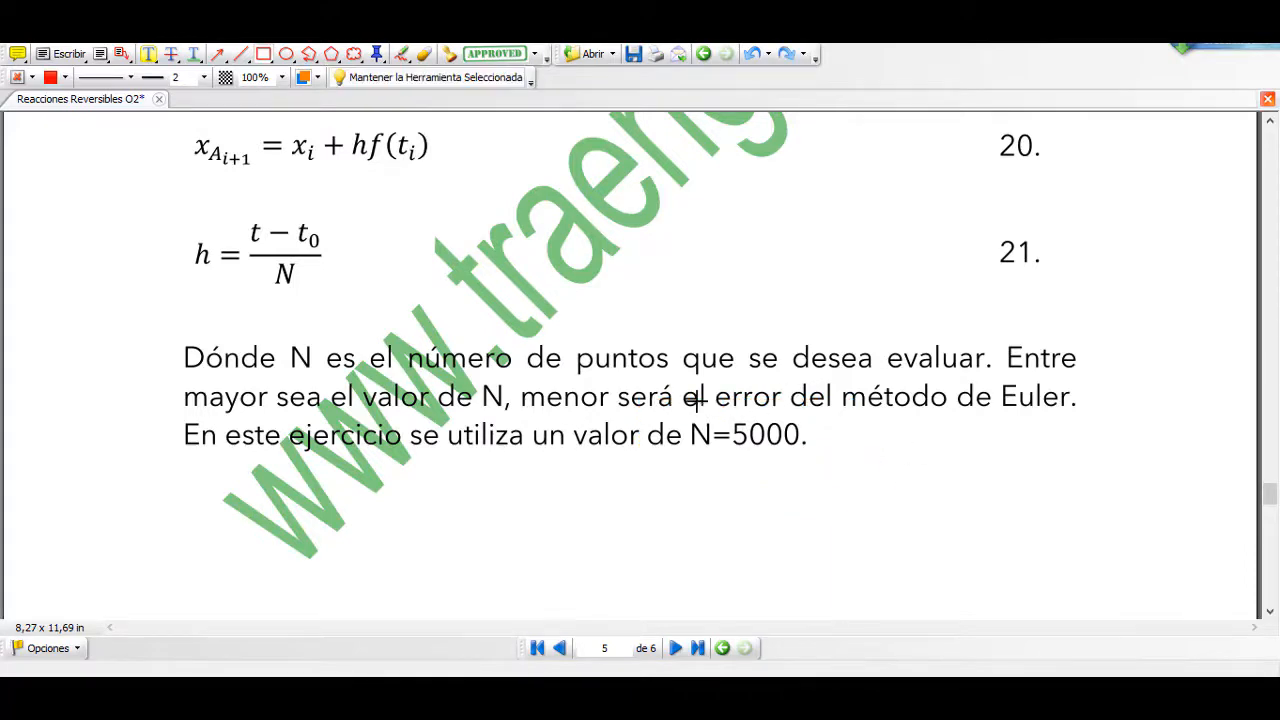
pyautogui.moveTo(655, 398); pyautogui.dragTo(851, 473)
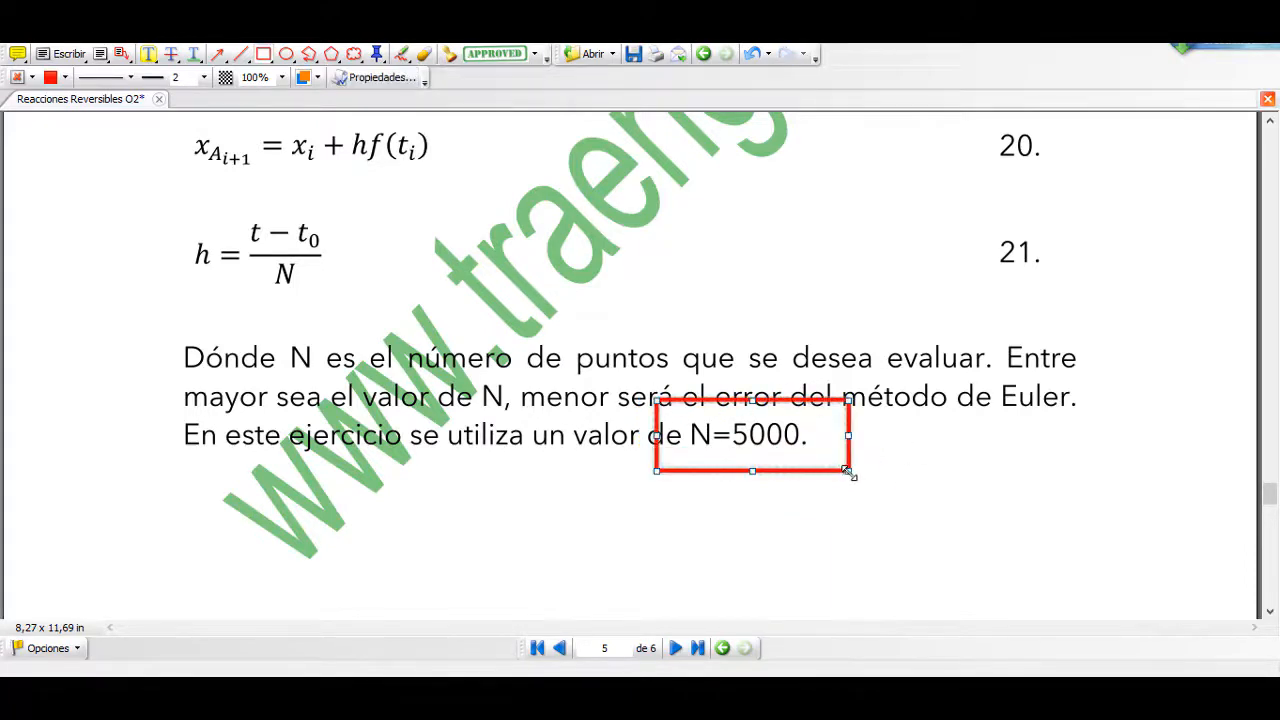
pyautogui.hotkey('ctrl', 'z')
# Look at the Euler-method parity chart on page 6 and switch to the Excel workbook.
pyautogui.scroll(-3, 560, 360)
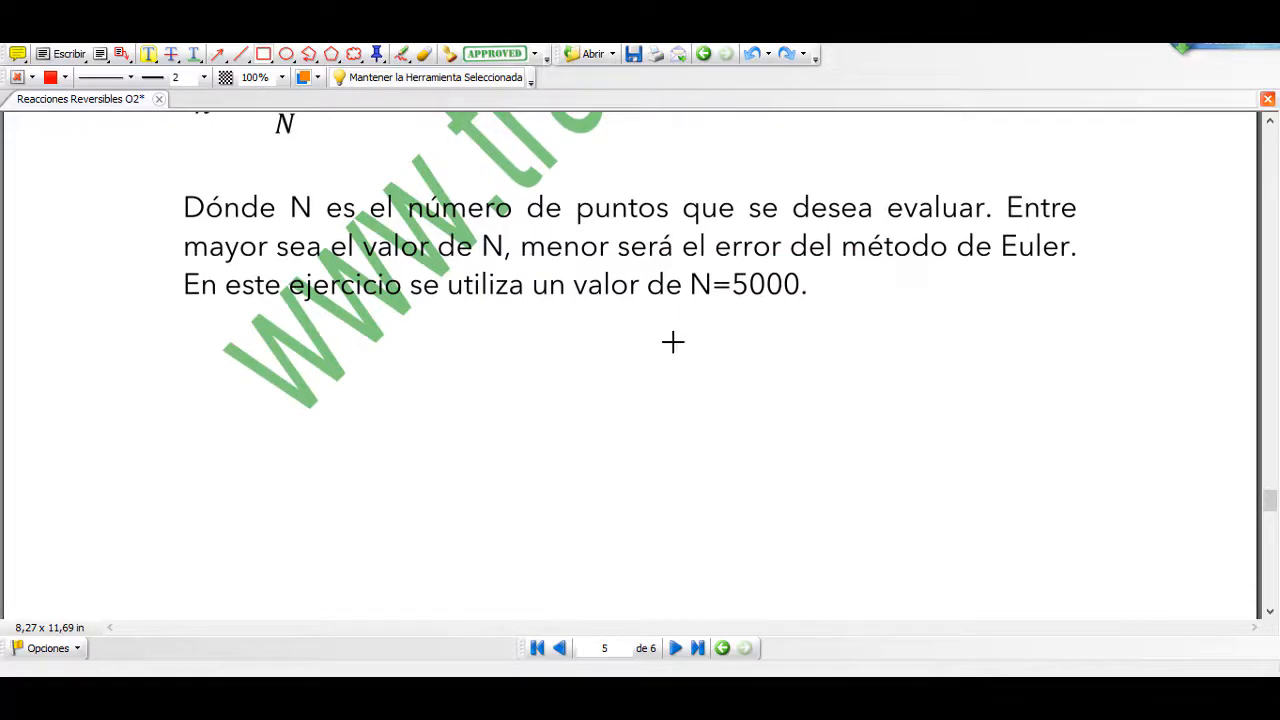
pyautogui.scroll(-10, 672, 342)
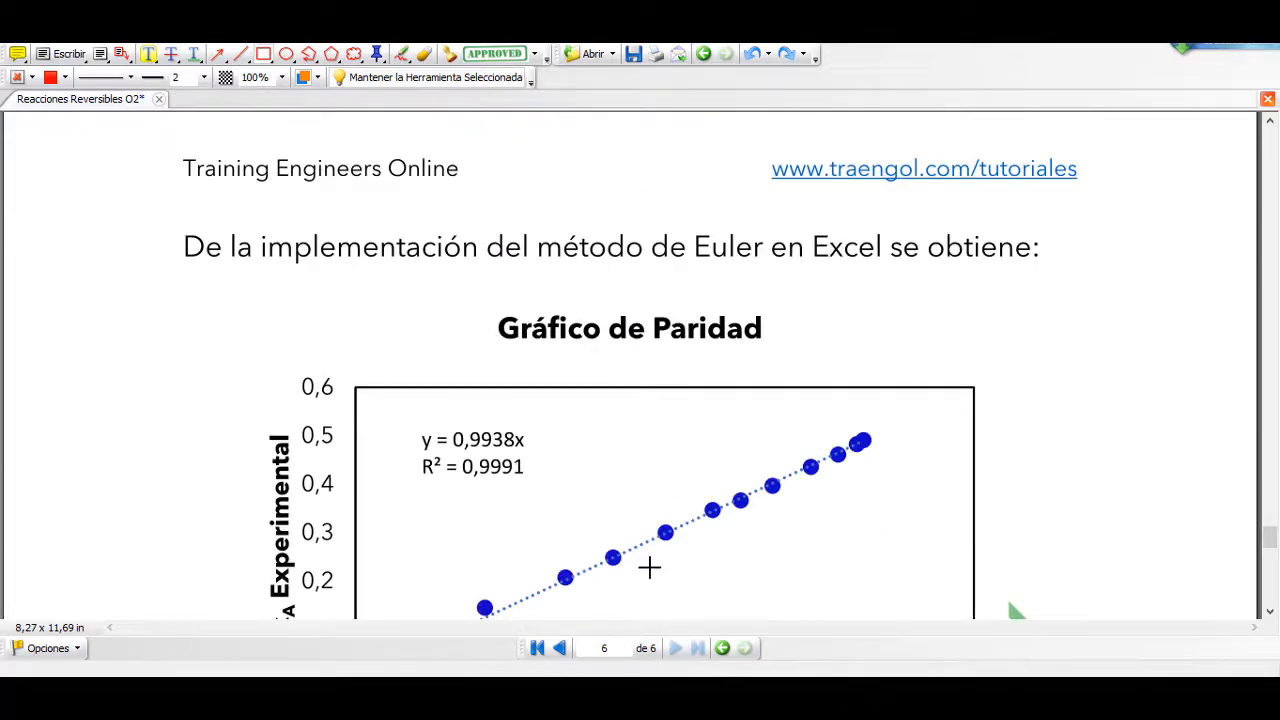
pyautogui.hotkey('alt', 'Tab')
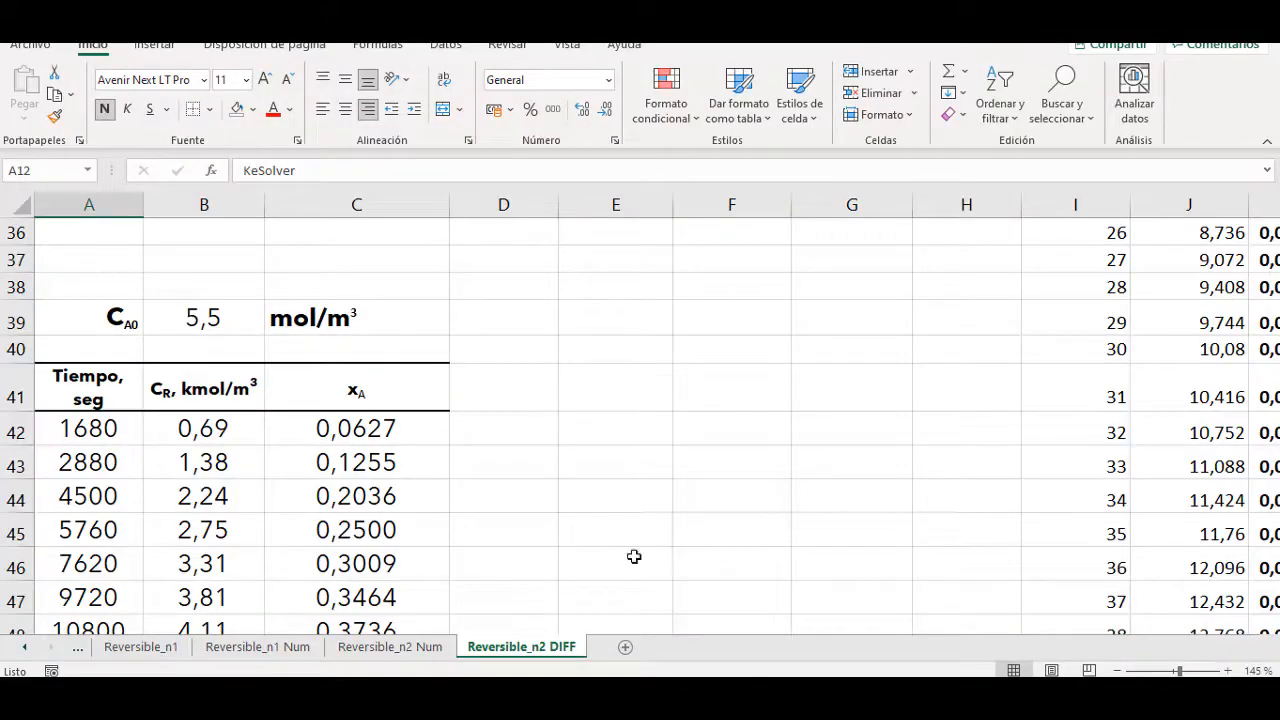
# Review the time column of the experimental data table, from the first reading in A42 to the last in A54.
pyautogui.scroll(-3, 177, 374)
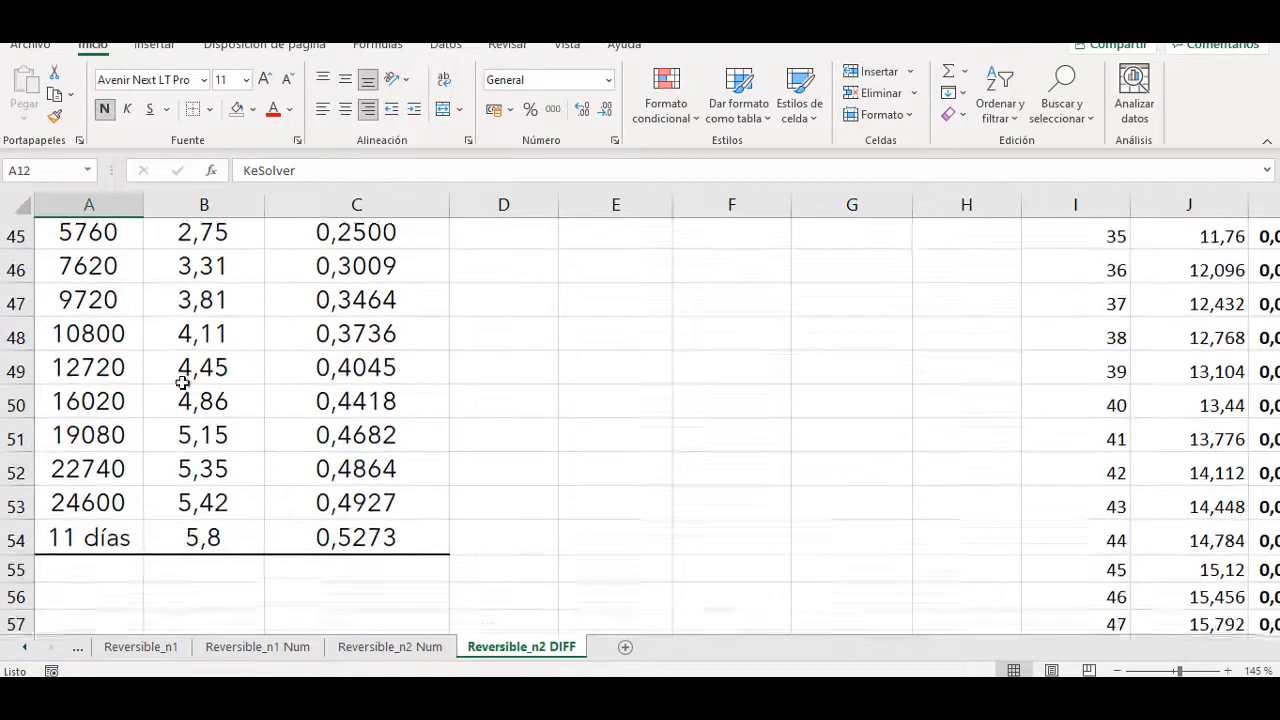
pyautogui.scroll(5, 190, 371)
pyautogui.scroll(-5, 150, 400)
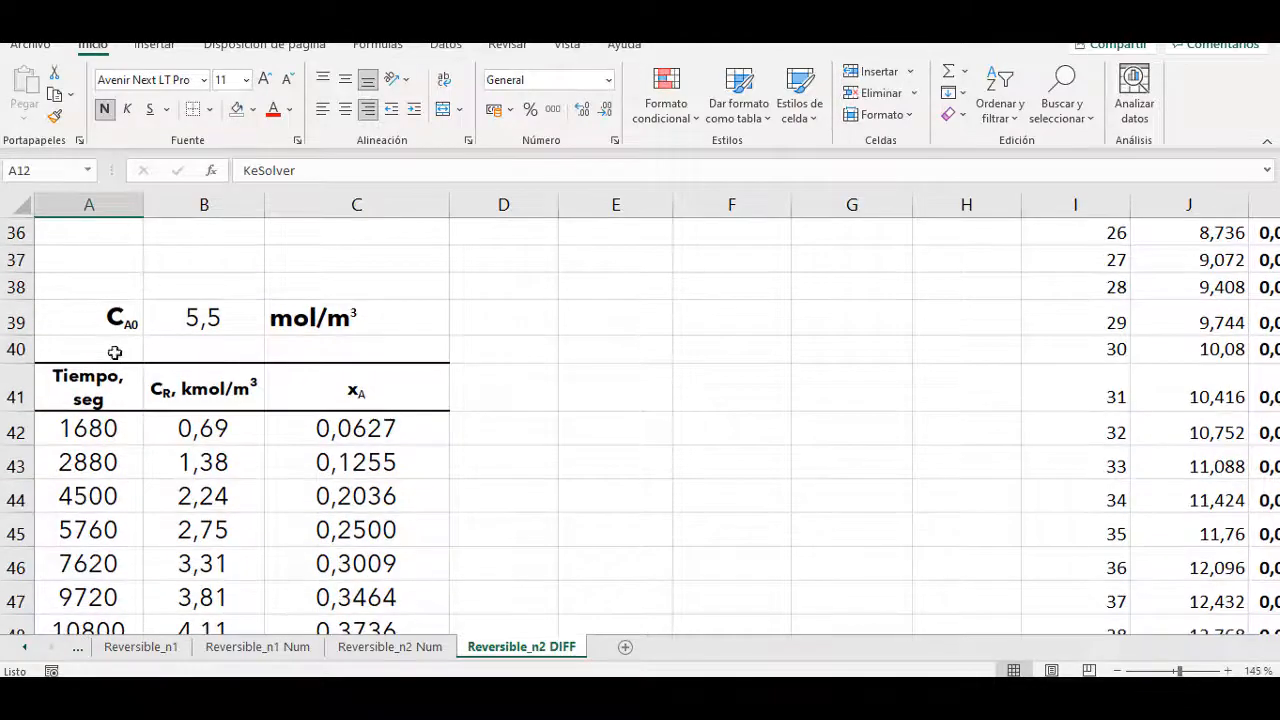
pyautogui.scroll(2, 100, 360)
pyautogui.click(93, 267)
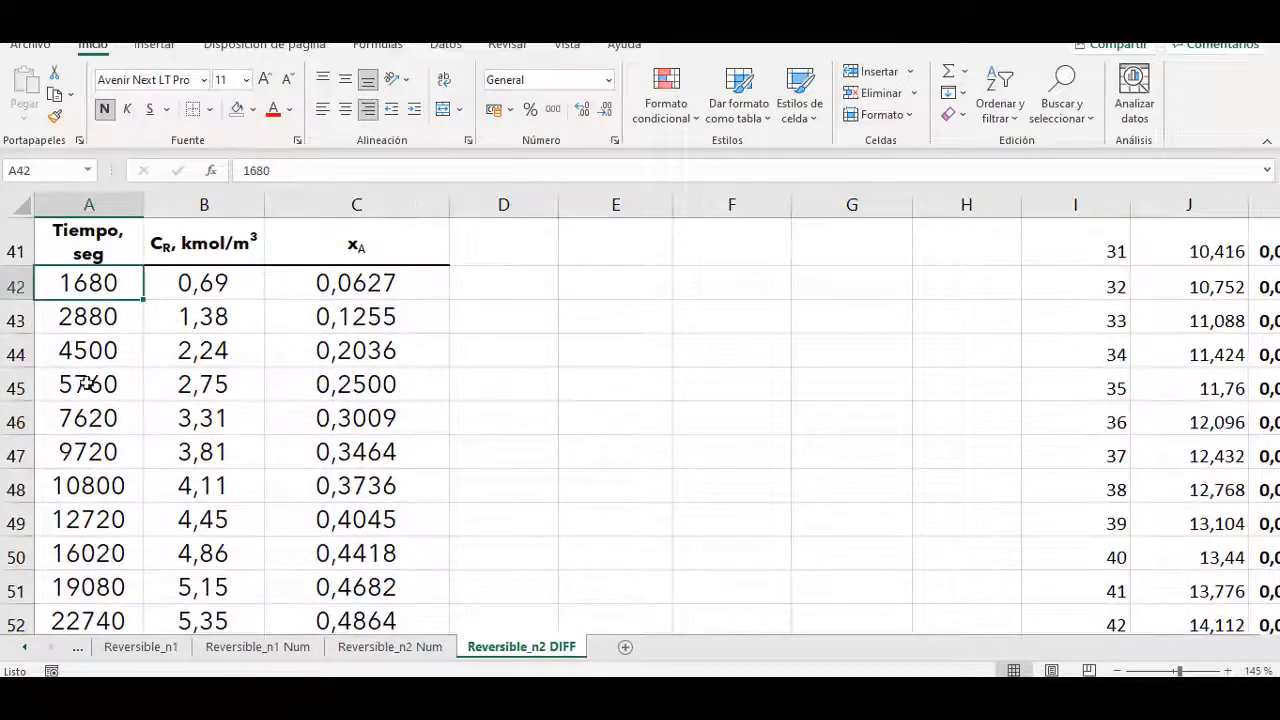
pyautogui.scroll(-2, 86, 450)
pyautogui.scroll(-1, 95, 560)
pyautogui.click(125, 508)
pyautogui.scroll(2, 195, 420)
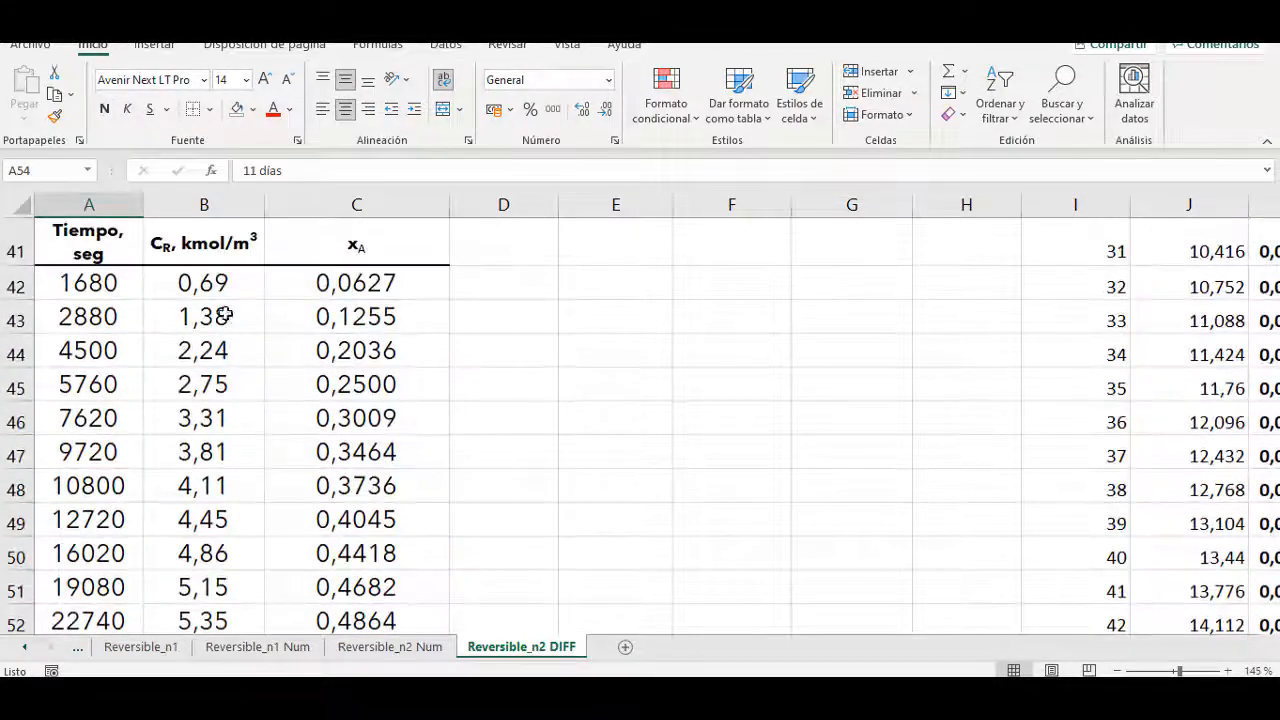
# Select the C_R concentration column and inspect the conversion formula in cell C42 without changing it.
pyautogui.click(212, 256)
pyautogui.moveTo(229, 600); pyautogui.dragTo(210, 283)
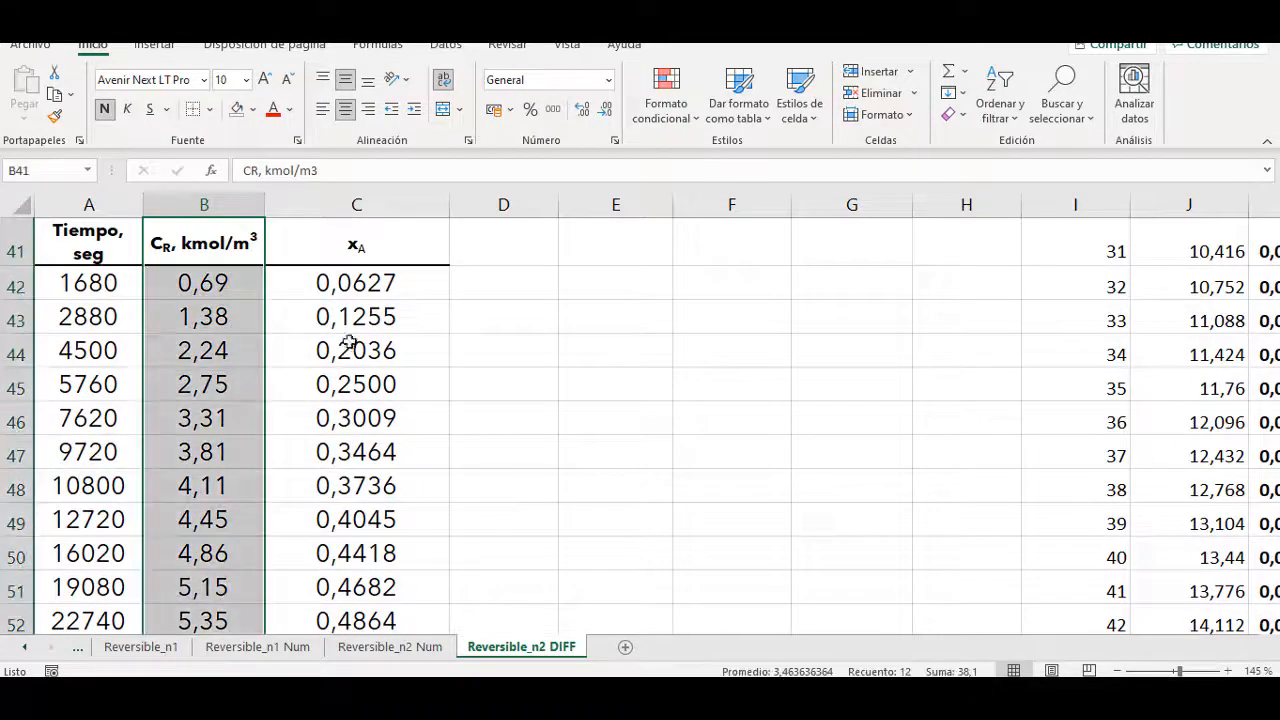
pyautogui.doubleClick(368, 285)
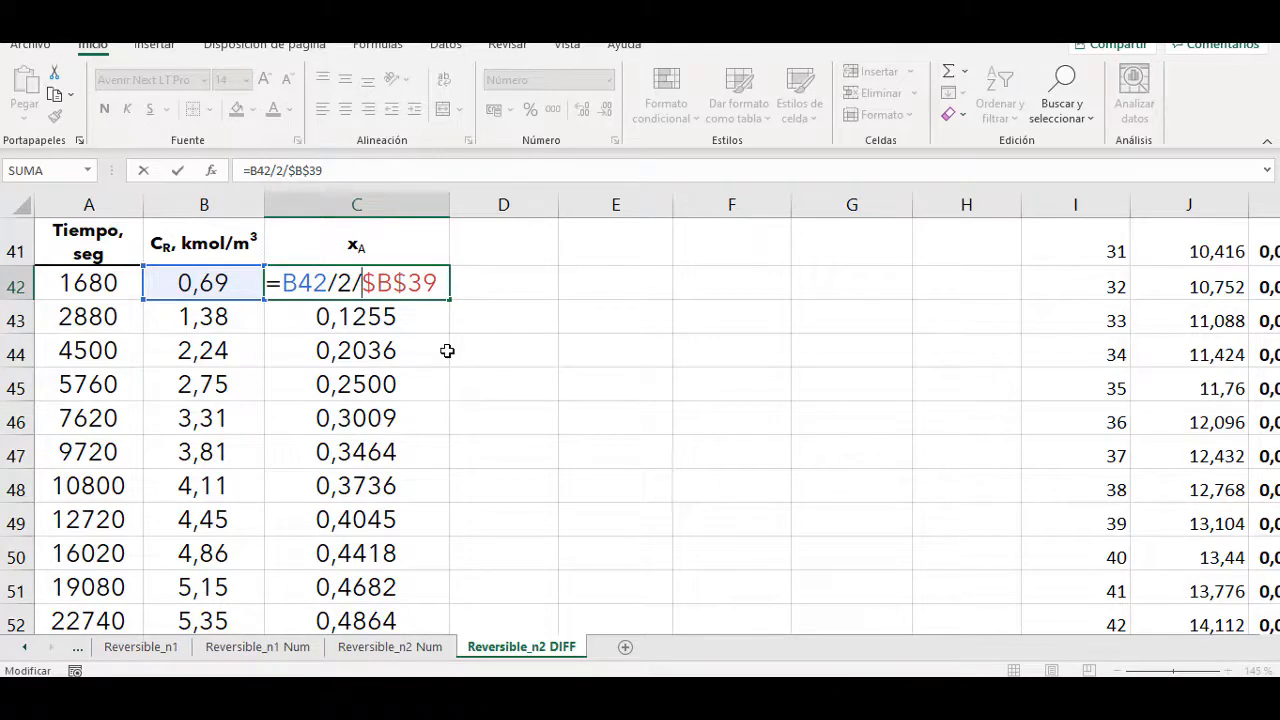
pyautogui.press('Return')
# Move the Gráfico de Paridad chart off the t, x_A_Exp and x_A_Calc columns of the upper results table.
pyautogui.scroll(13, 385, 465)
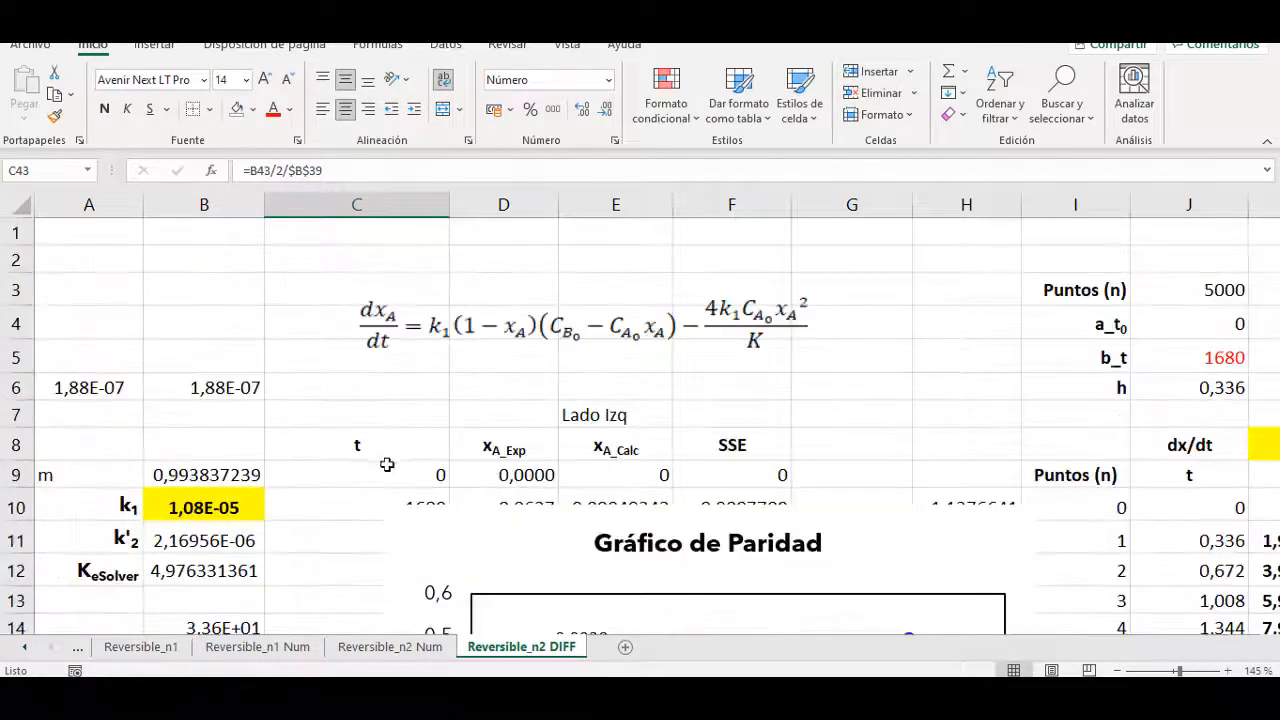
pyautogui.click(662, 545)
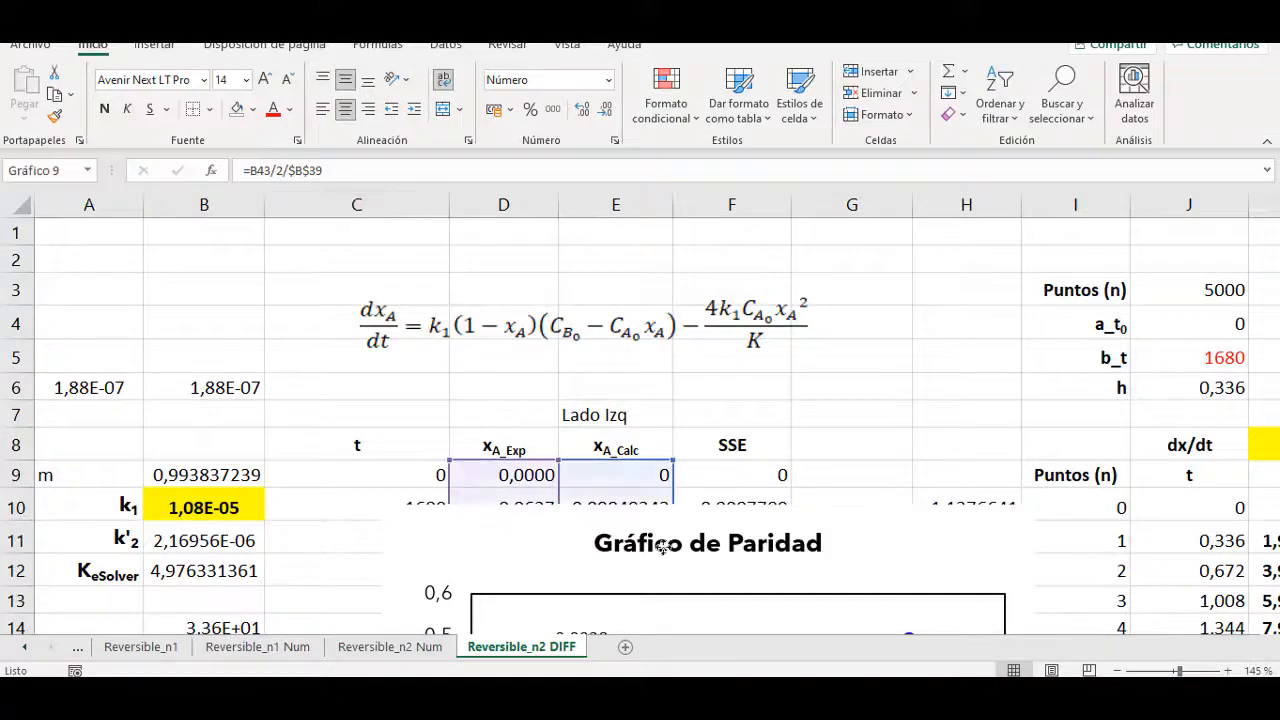
pyautogui.scroll(-2, 451, 449)
# Review the time values in C9:C22 and the experimental conversion column, from D22 up to its heading in D8.
pyautogui.click(405, 325)
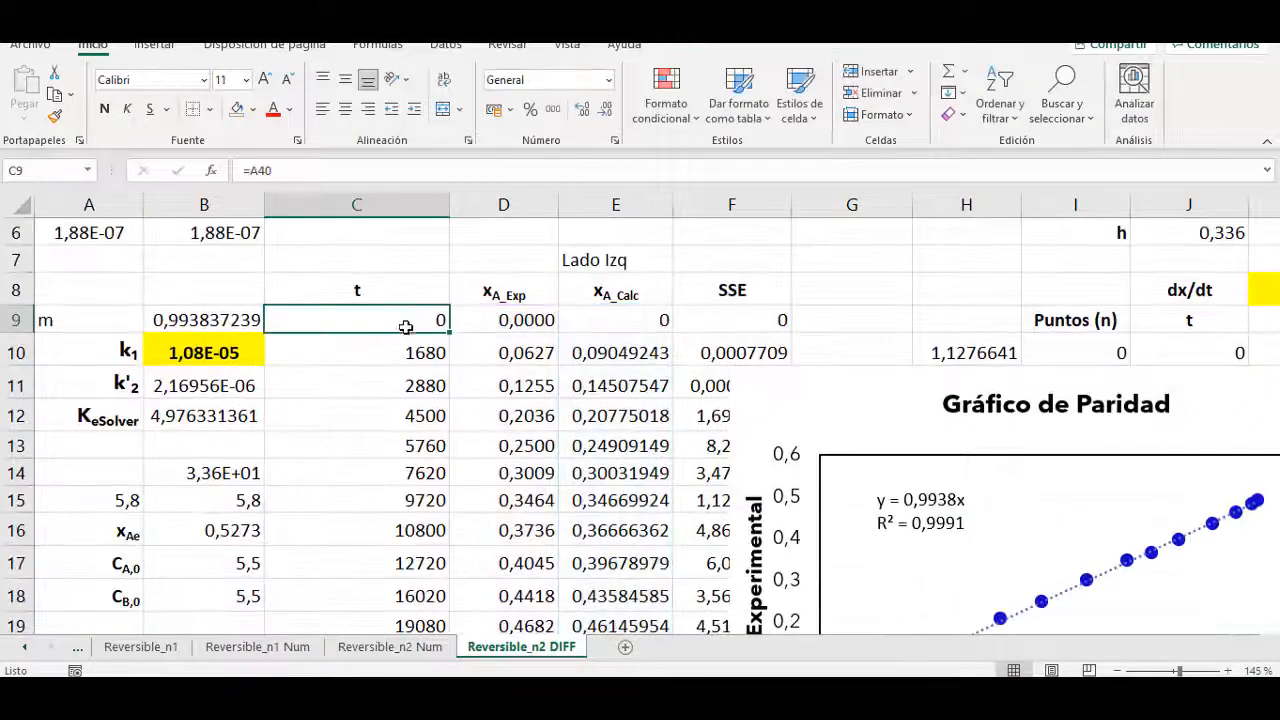
pyautogui.scroll(-2, 460, 437)
pyautogui.keyDown('shift'); pyautogui.click(400, 565); pyautogui.keyUp('shift')
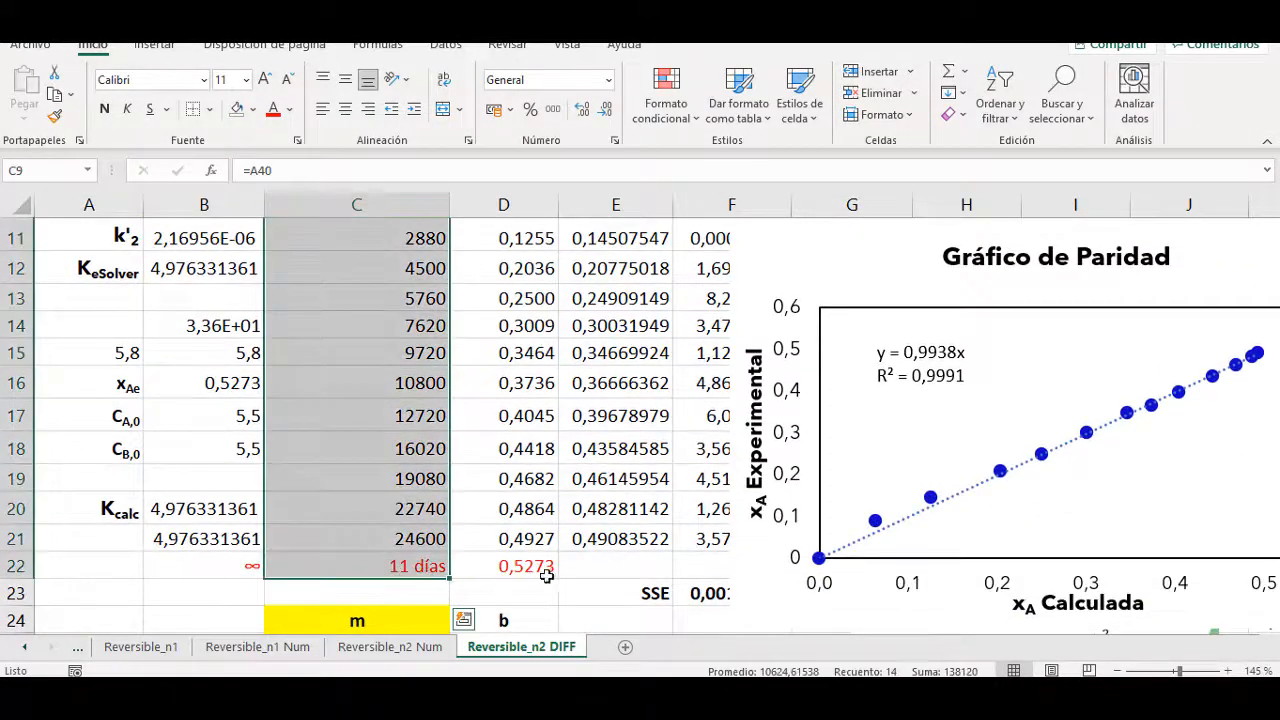
pyautogui.click(547, 570)
pyautogui.scroll(2, 547, 570)
pyautogui.click(505, 298)
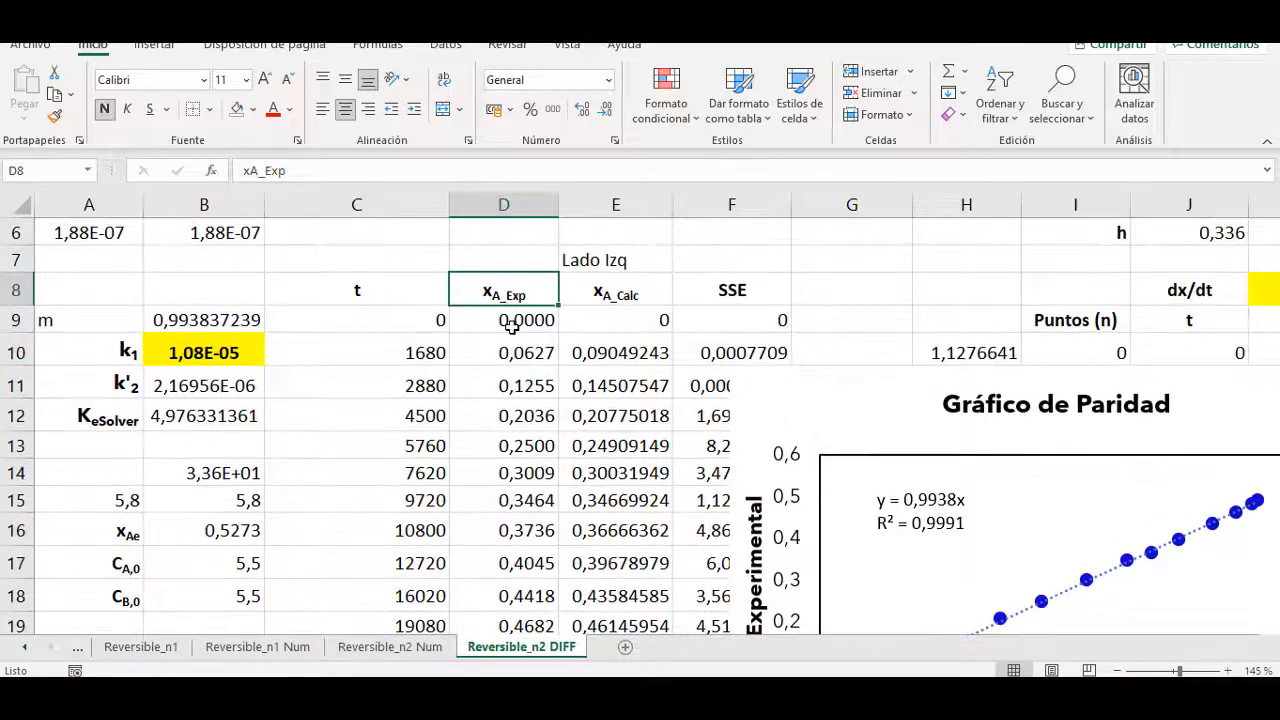
# Select the experimental conversion column D8:D22, and the first calculated conversion value in E9.
pyautogui.scroll(-2, 545, 555)
pyautogui.keyDown('shift'); pyautogui.click(540, 572); pyautogui.keyUp('shift')
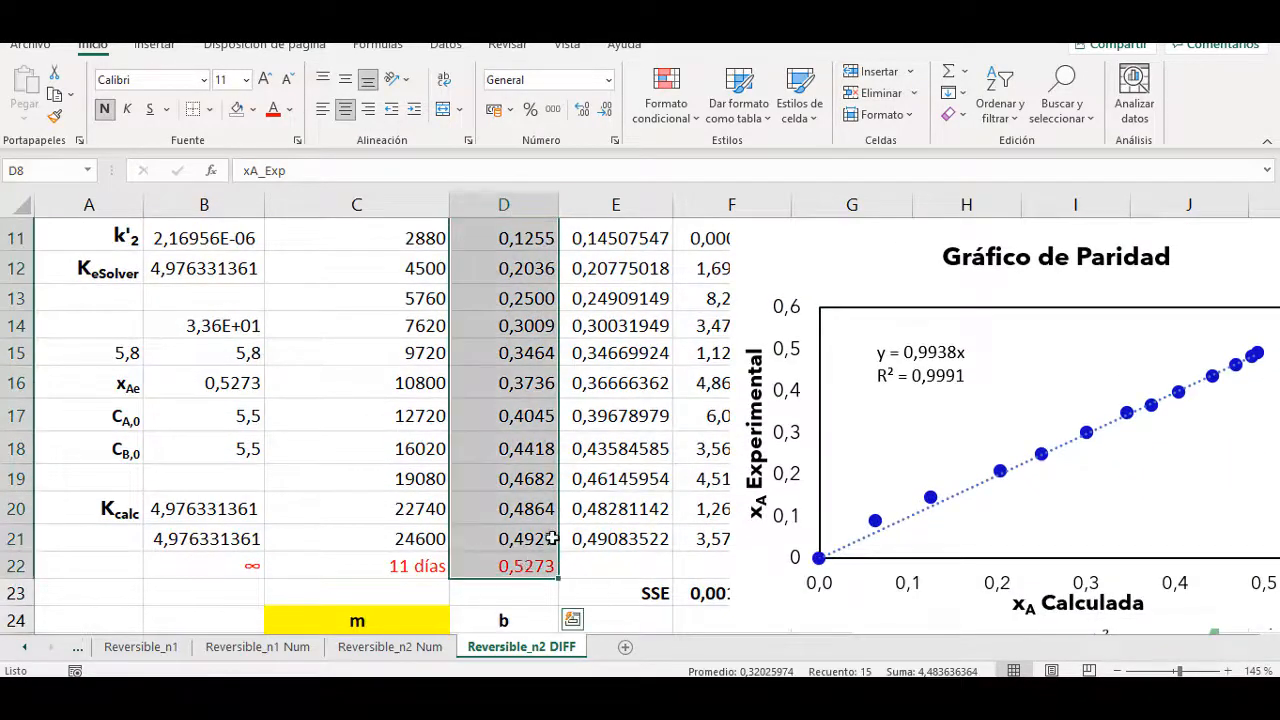
pyautogui.scroll(4, 616, 515)
pyautogui.click(614, 467)
# Check the conversion formula in C42 of the experimental data table and return to the upper results table.
pyautogui.scroll(-12, 430, 525)
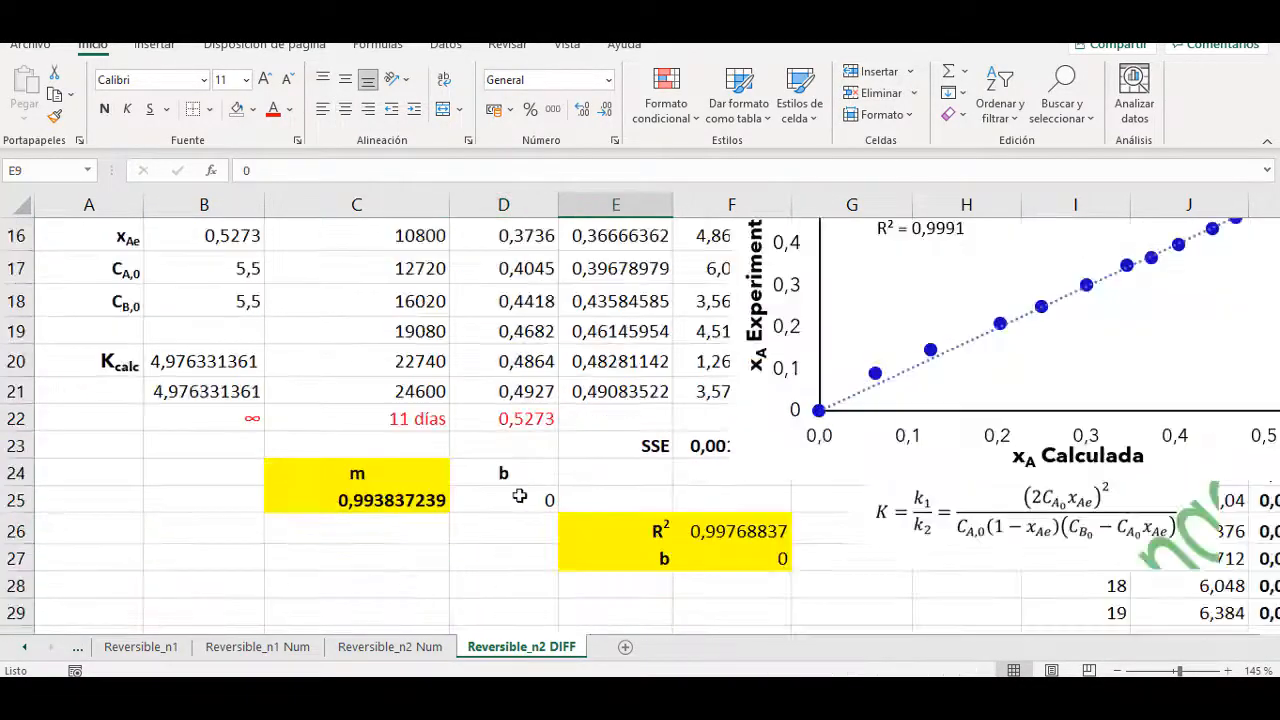
pyautogui.click(370, 428)
pyautogui.scroll(-5, 434, 500)
pyautogui.scroll(15, 537, 503)
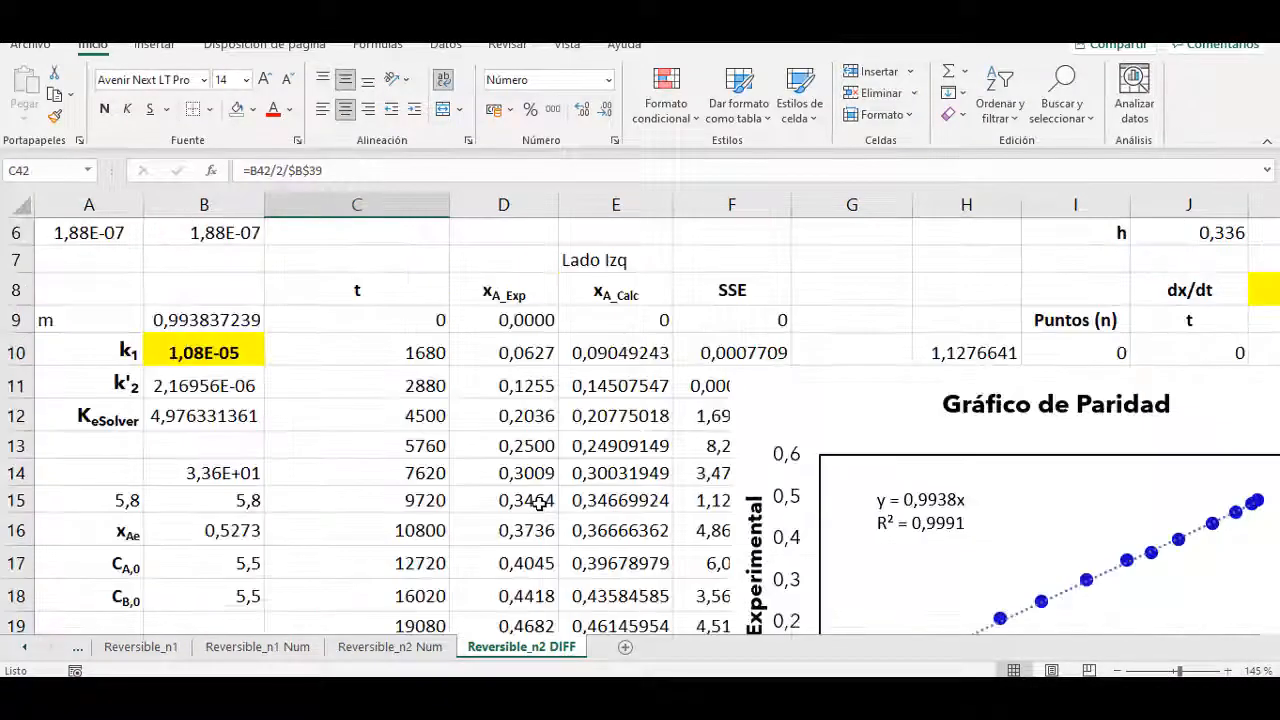
# Inspect the reference formula in D10 under the x_A_Exp heading and select the experimental conversions D10:D21.
pyautogui.click(520, 295)
pyautogui.scroll(-2, 568, 371)
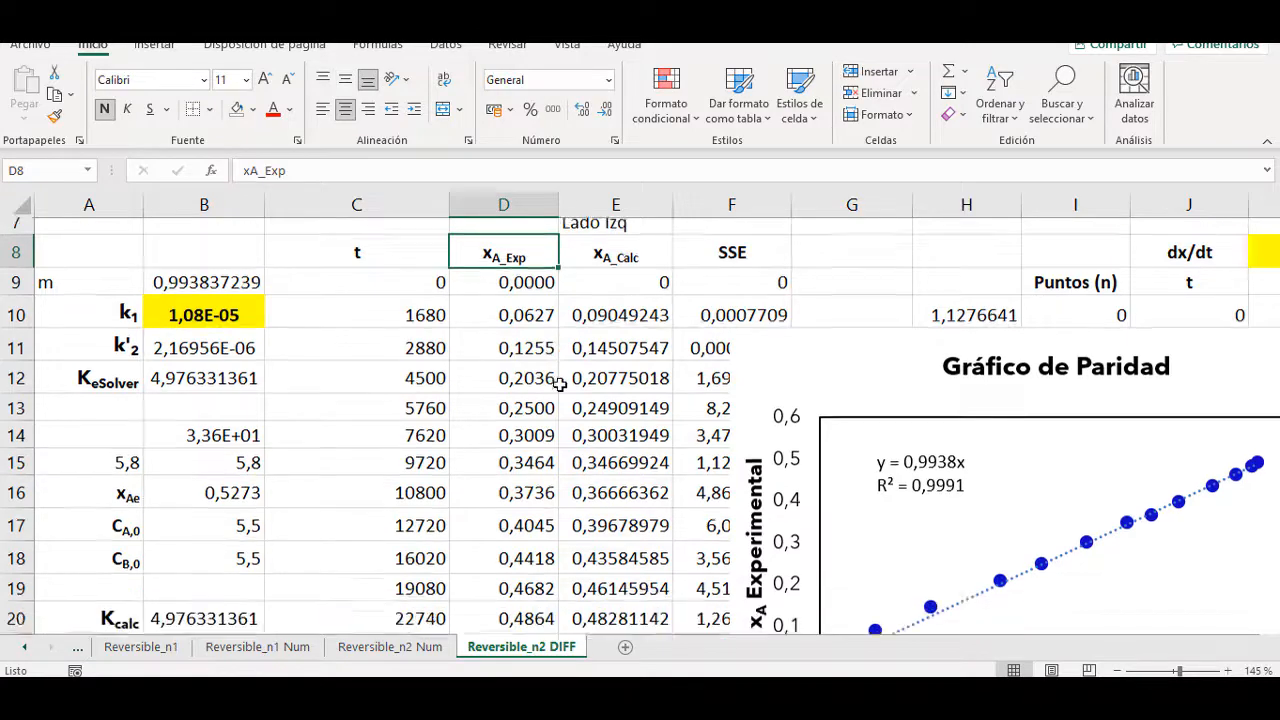
pyautogui.scroll(2, 537, 369)
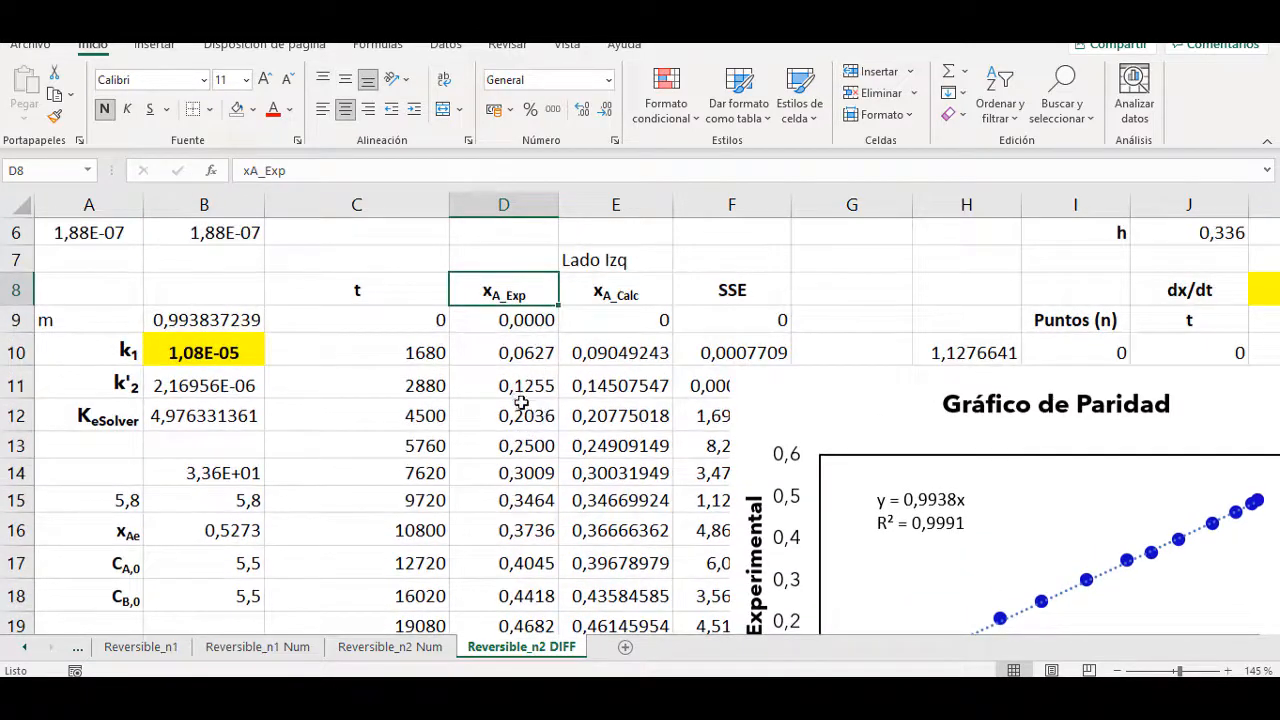
pyautogui.click(525, 350)
pyautogui.scroll(-2, 525, 350)
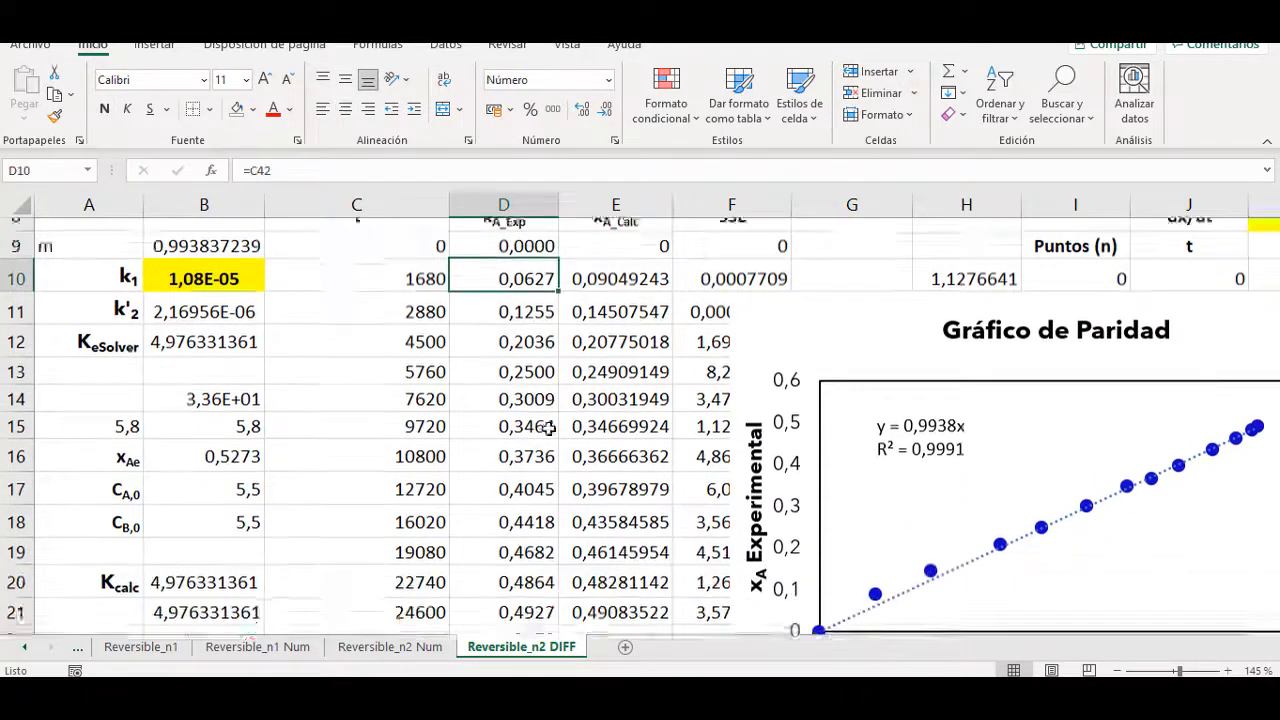
pyautogui.keyDown('shift'); pyautogui.click(527, 535); pyautogui.keyUp('shift')
pyautogui.scroll(4, 553, 508)
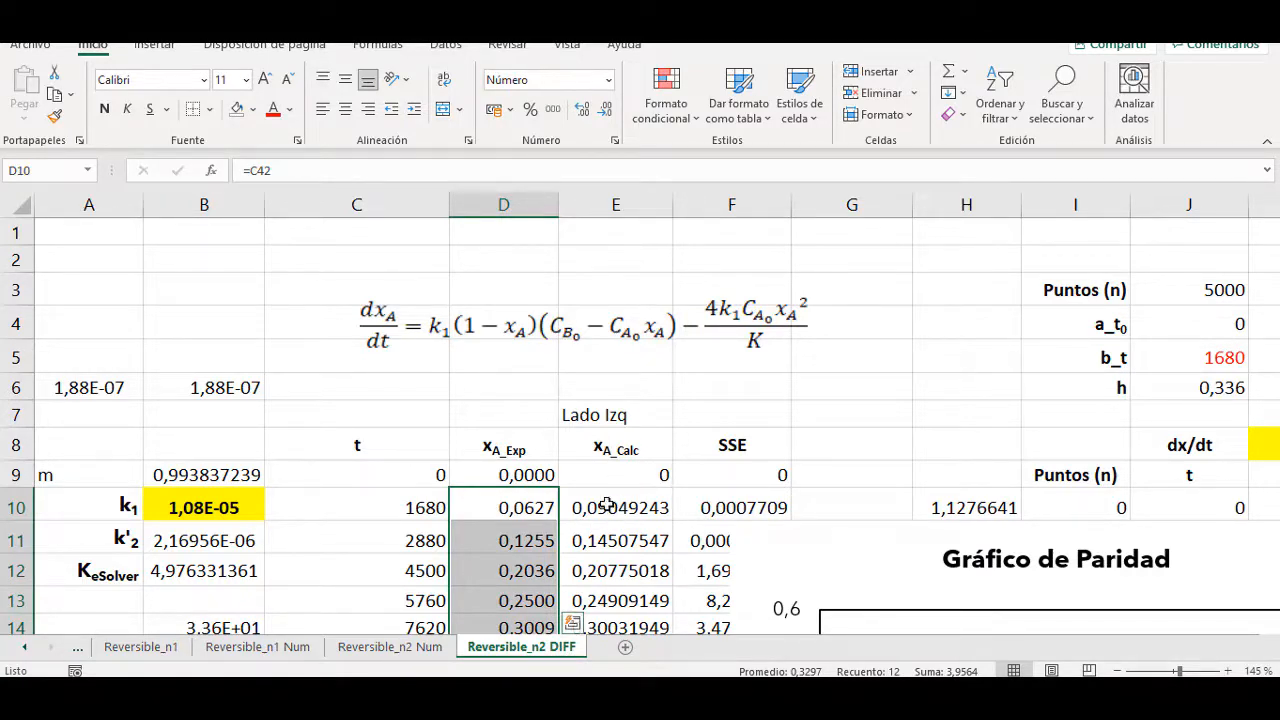
# Review the time value in C10 and the dx_A/dt equation image, along with the K_eSolver formula in B12.
pyautogui.click(320, 509)
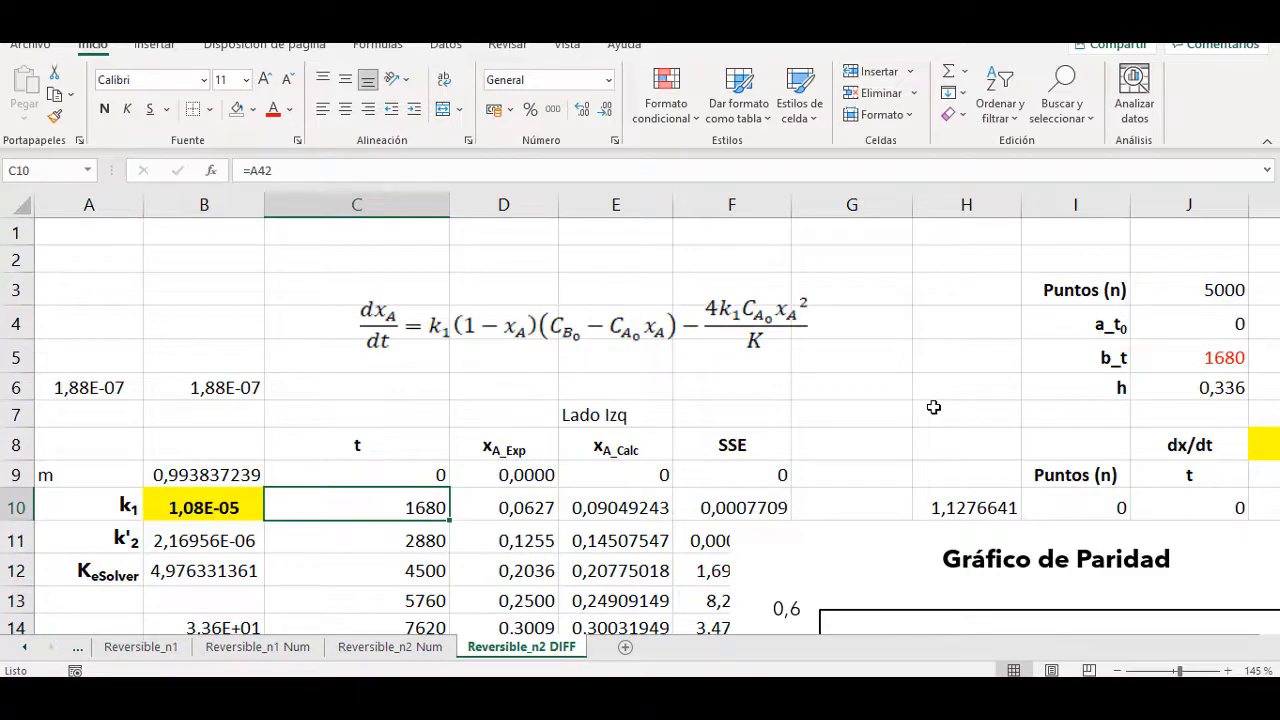
pyautogui.click(556, 334)
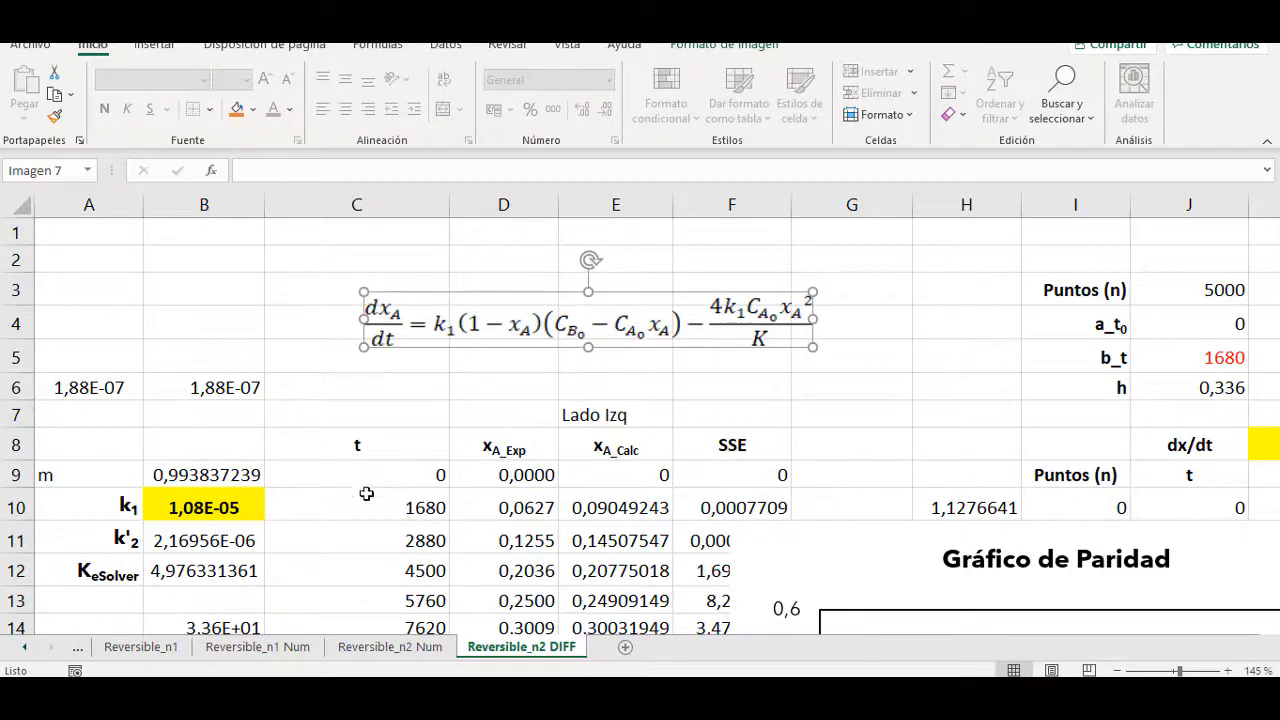
pyautogui.click(178, 571)
pyautogui.scroll(-2, 186, 564)
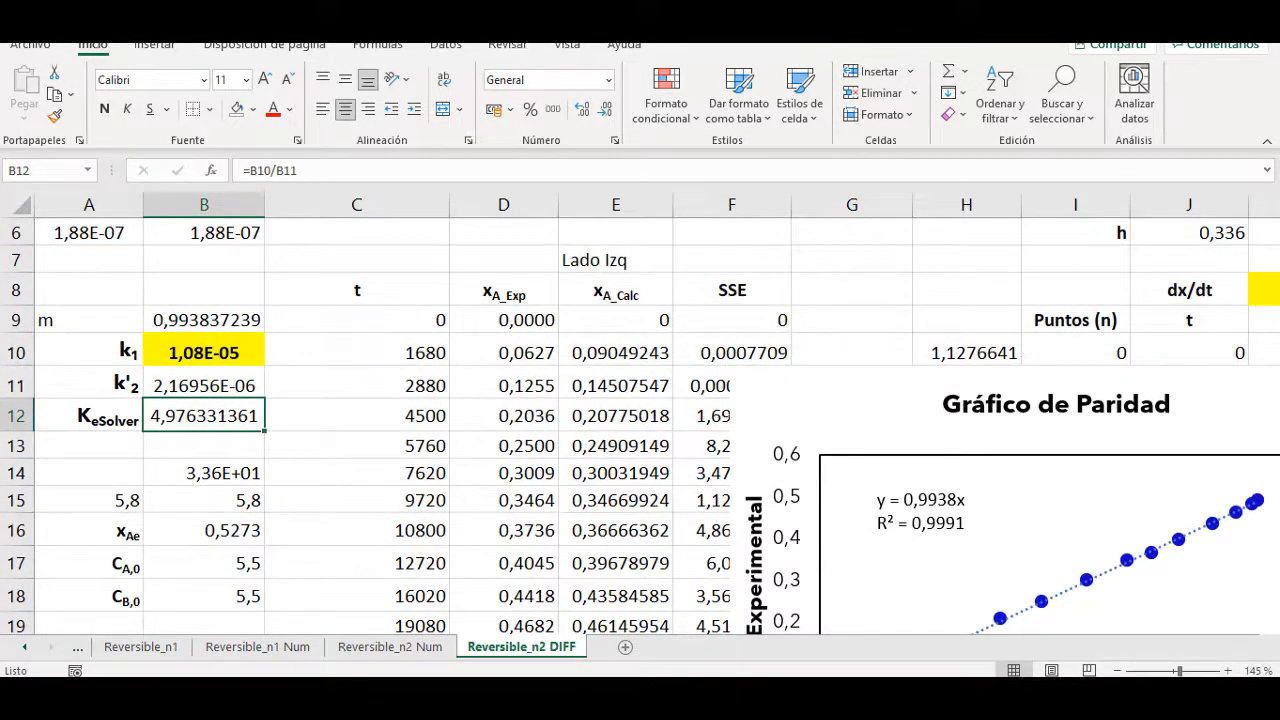
# Switch to the Reacciones Reversibles O2 document and review the rate equations from 18 back to 11.
pyautogui.hotkey('alt', 'Tab')
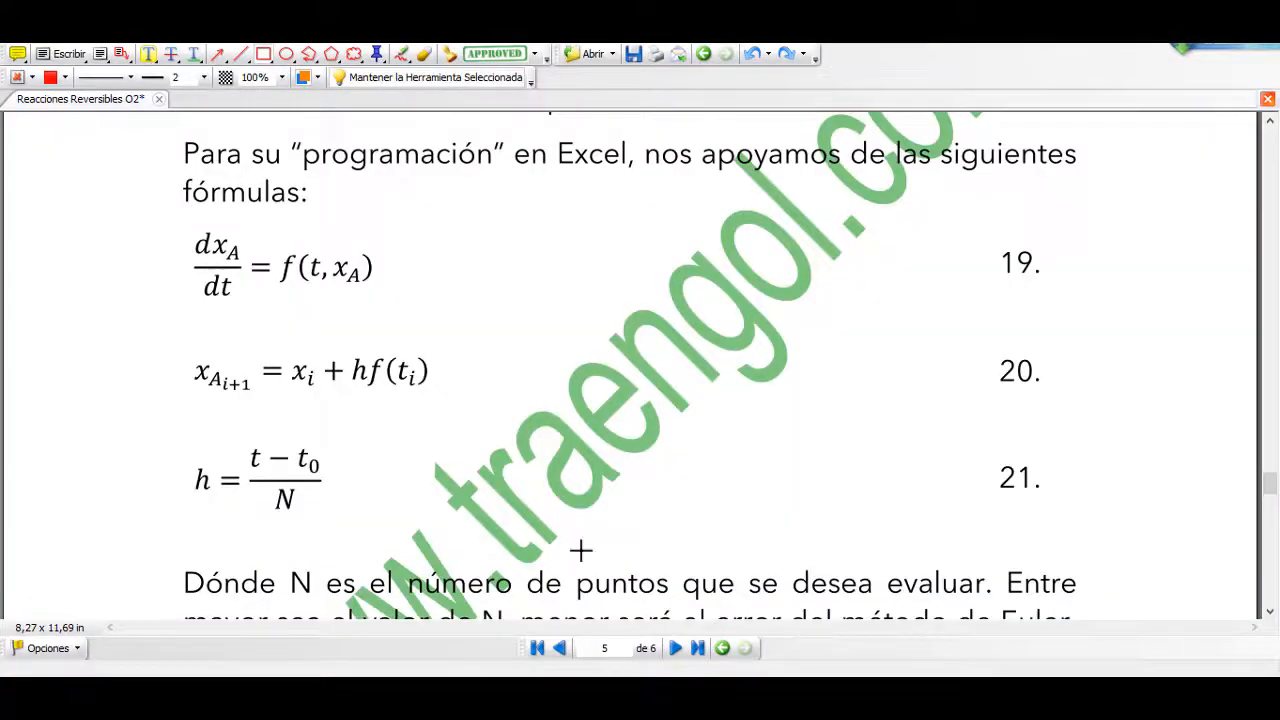
pyautogui.scroll(1, 521, 398)
pyautogui.scroll(10, 521, 398)
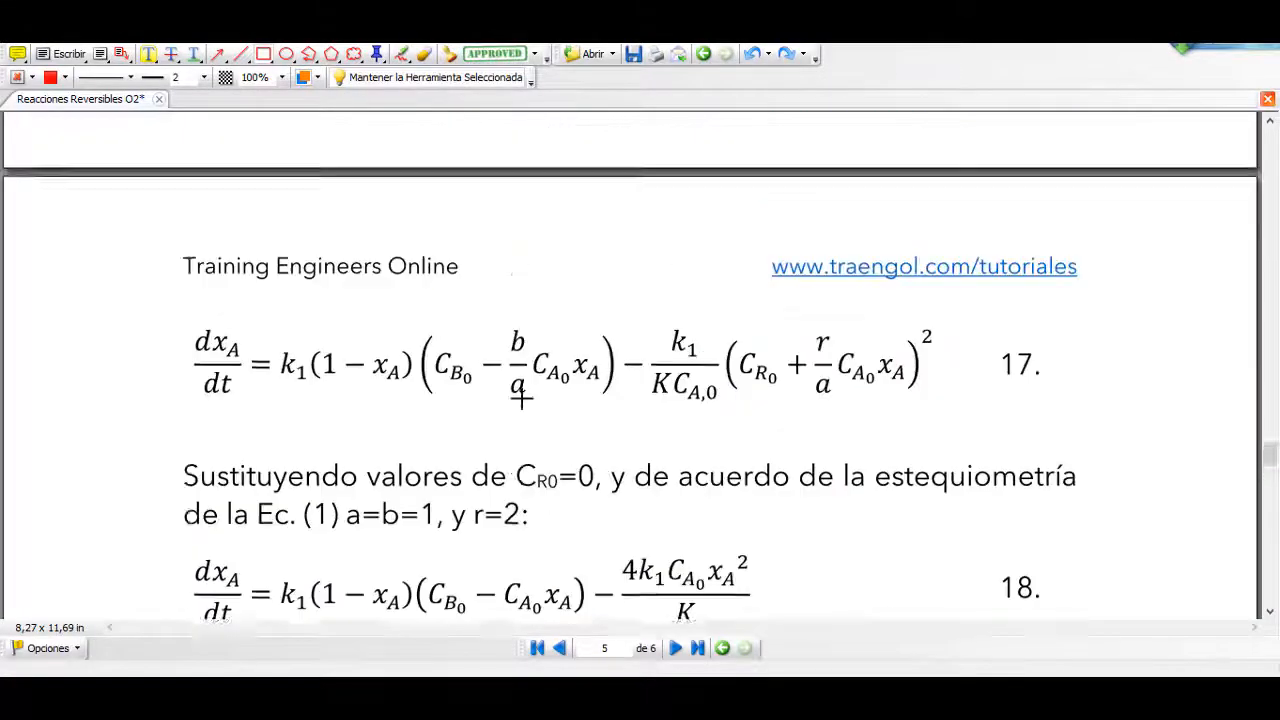
pyautogui.scroll(1, 521, 398)
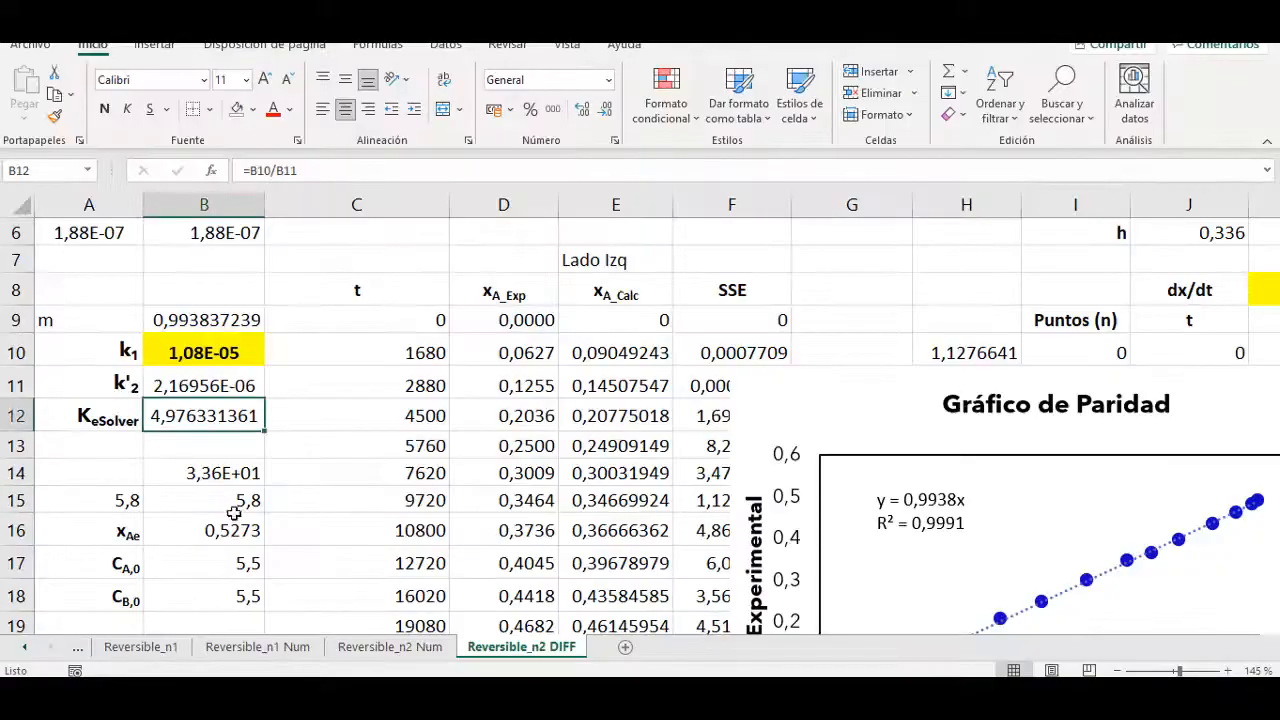
# Return to the Excel workbook and inspect the K_calc formula in B20 without changing it.
pyautogui.scroll(-2, 222, 484)
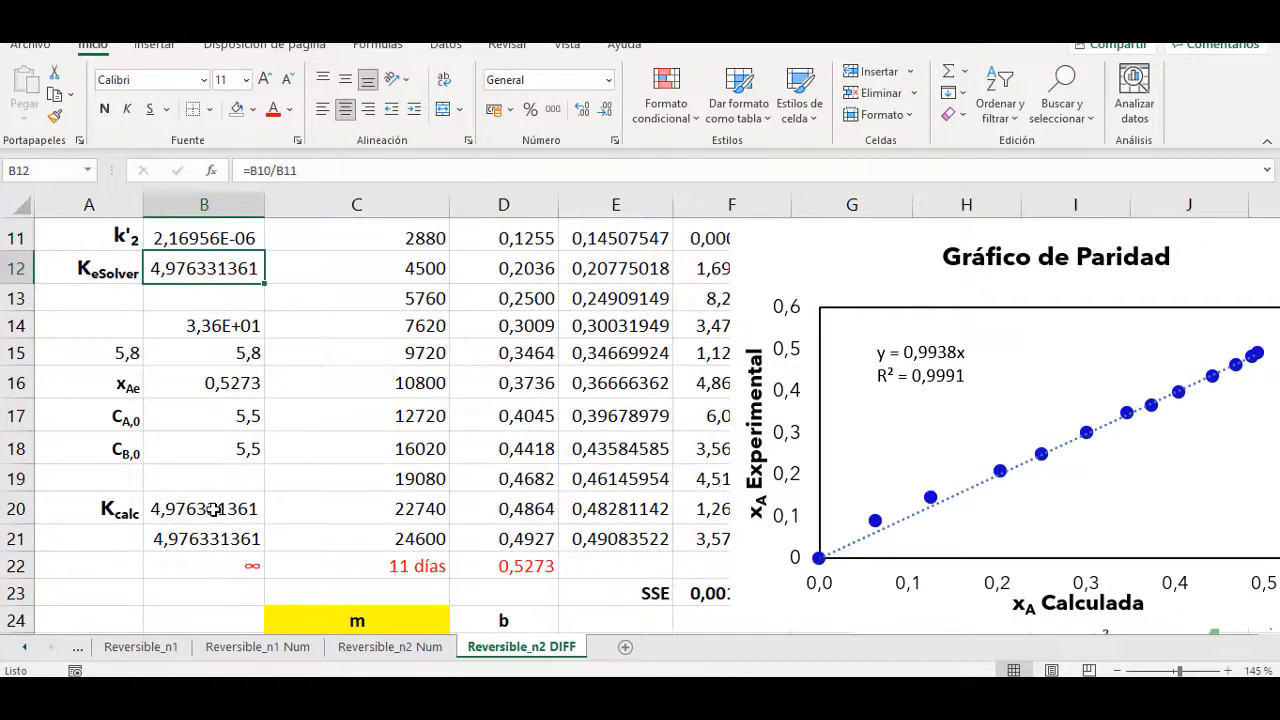
pyautogui.doubleClick(213, 510)
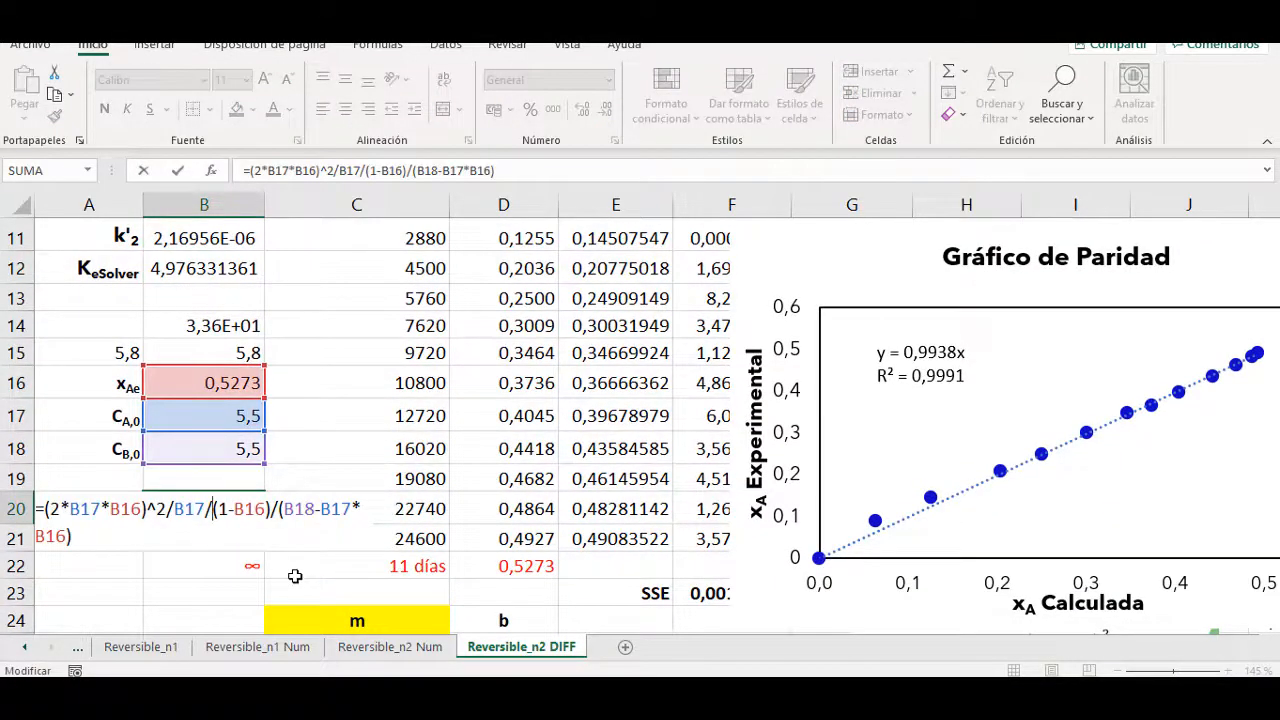
pyautogui.press('Return')
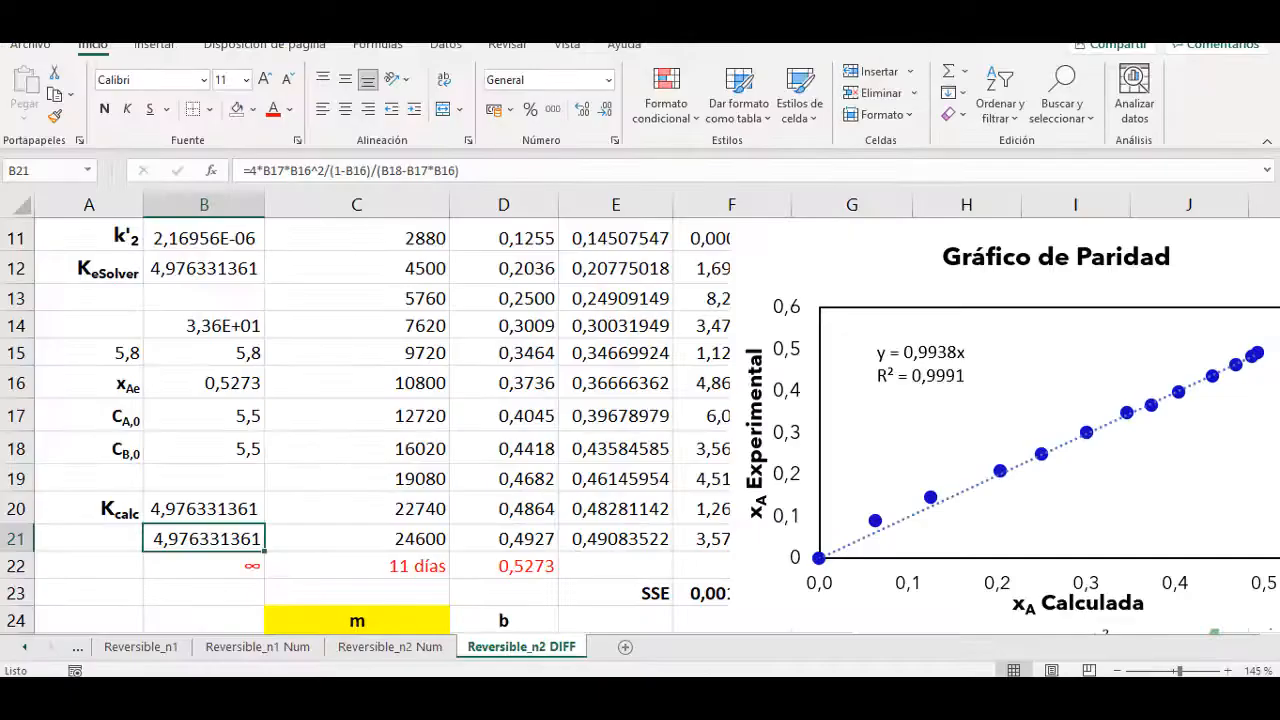
pyautogui.click(250, 505)
pyautogui.doubleClick(249, 512)
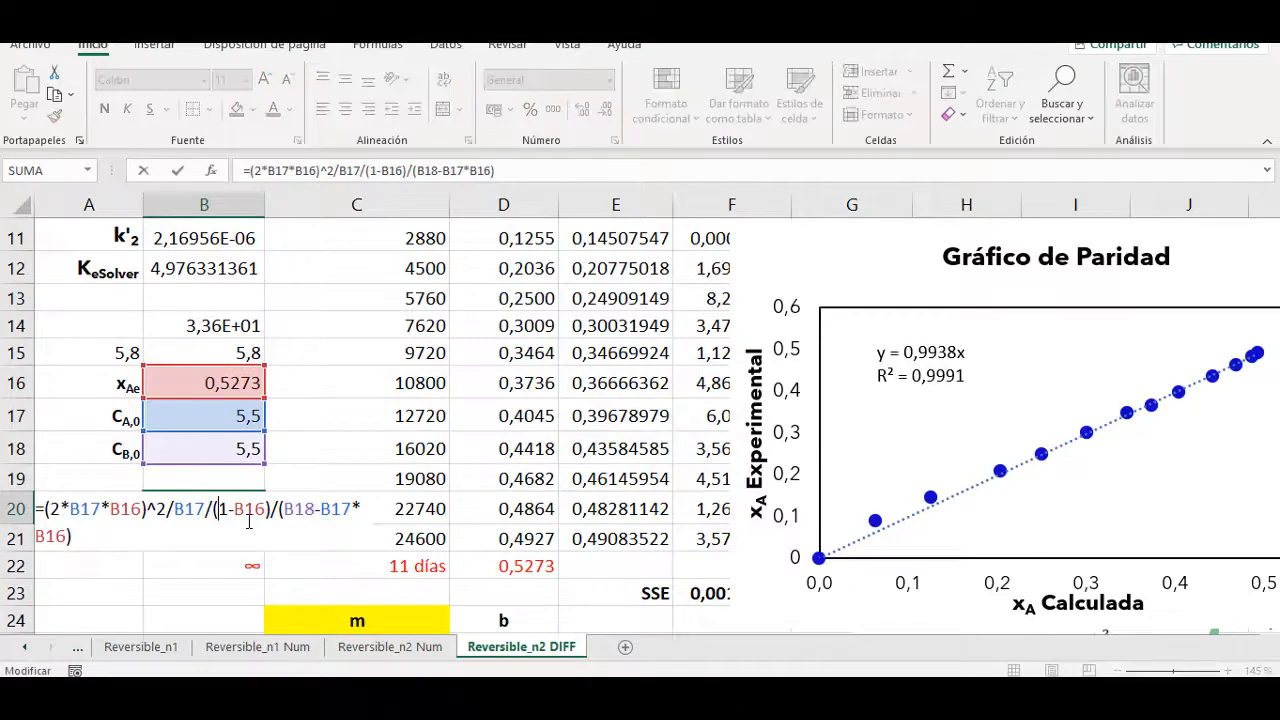
pyautogui.press('Return')
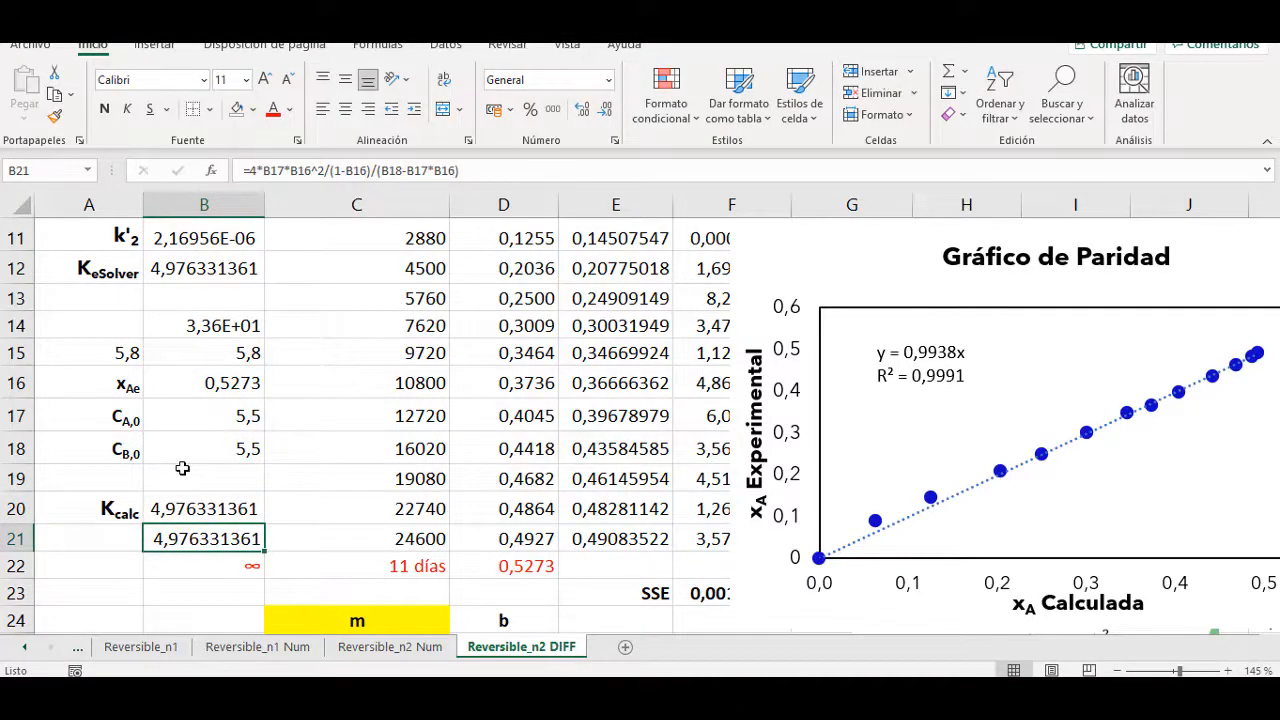
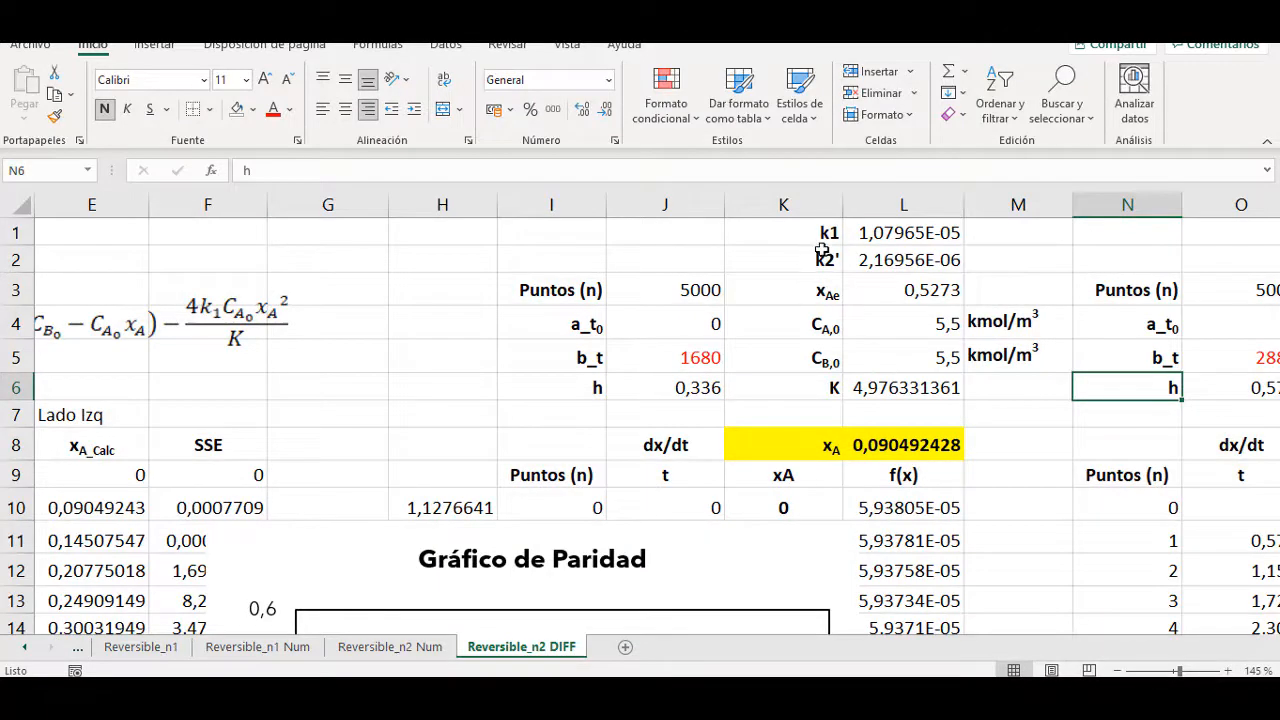
# Change the rate constant label in K2 to k2, without the prime mark.
pyautogui.doubleClick(823, 258)
pyautogui.press('BackSpace')
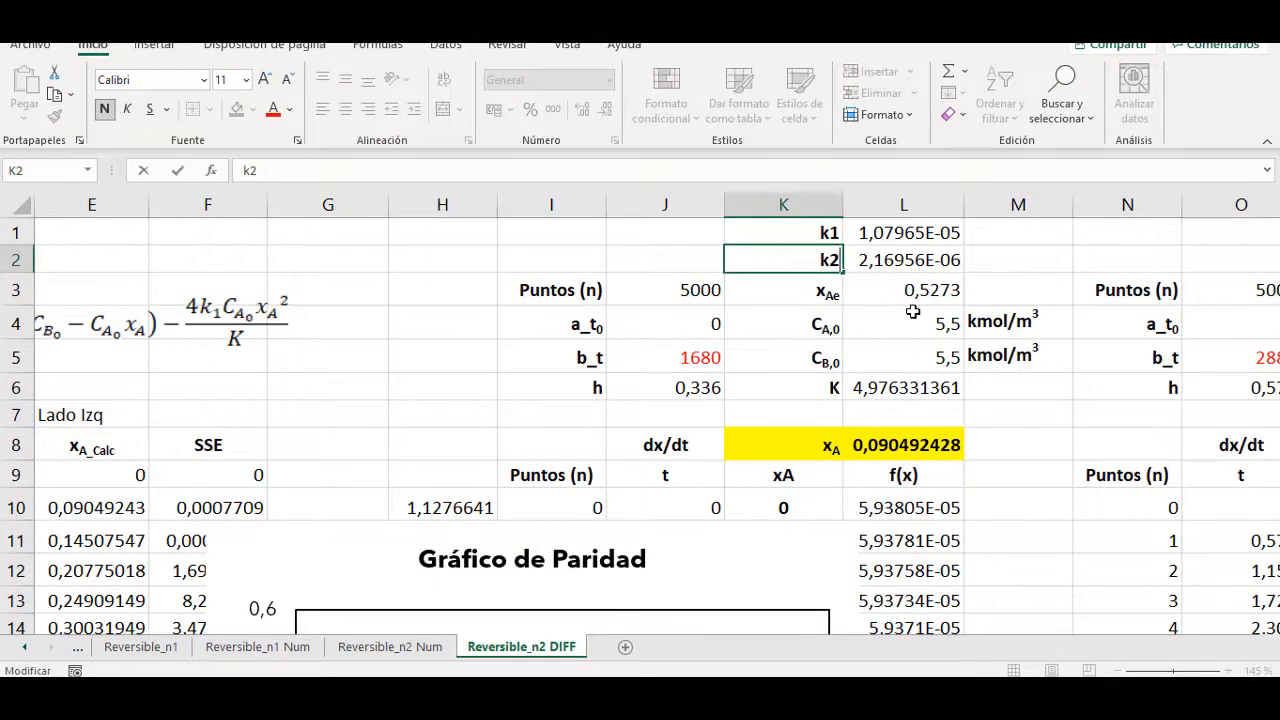
pyautogui.press('Return')
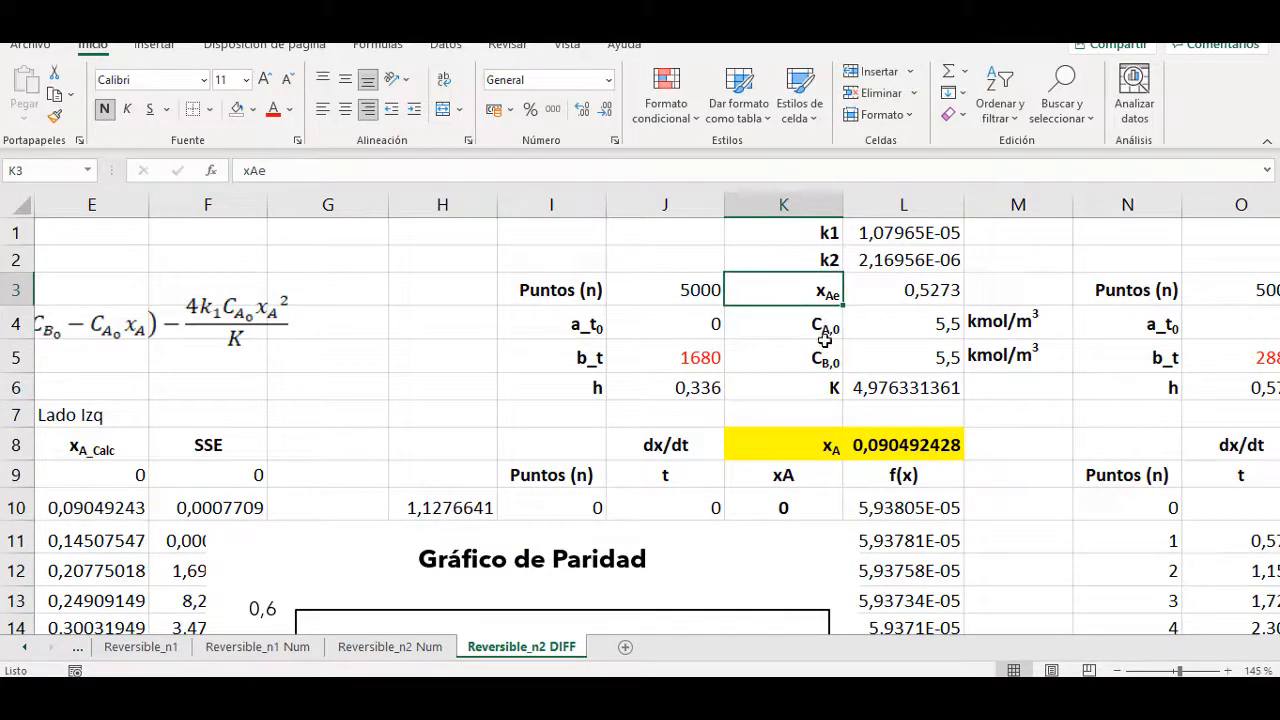
# Inspect the formula for K in L6 and select the kinetic parameter block K1:L6.
pyautogui.doubleClick(885, 386)
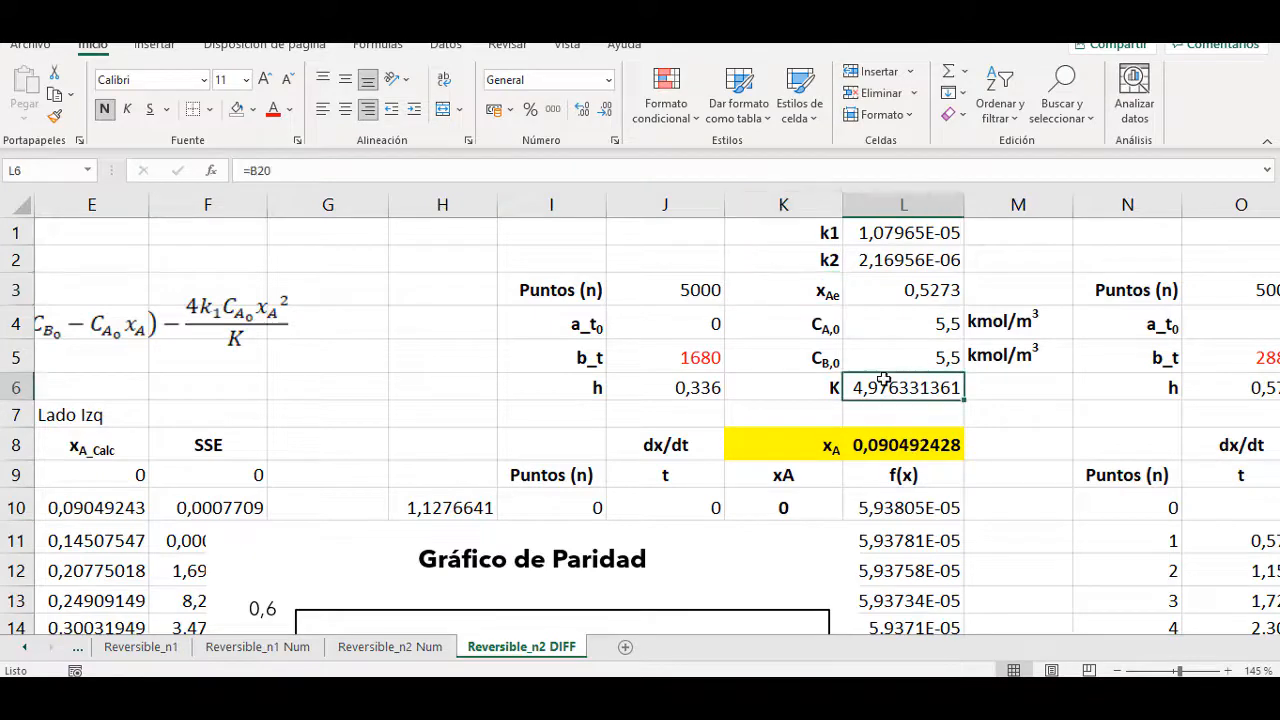
pyautogui.press('Return')
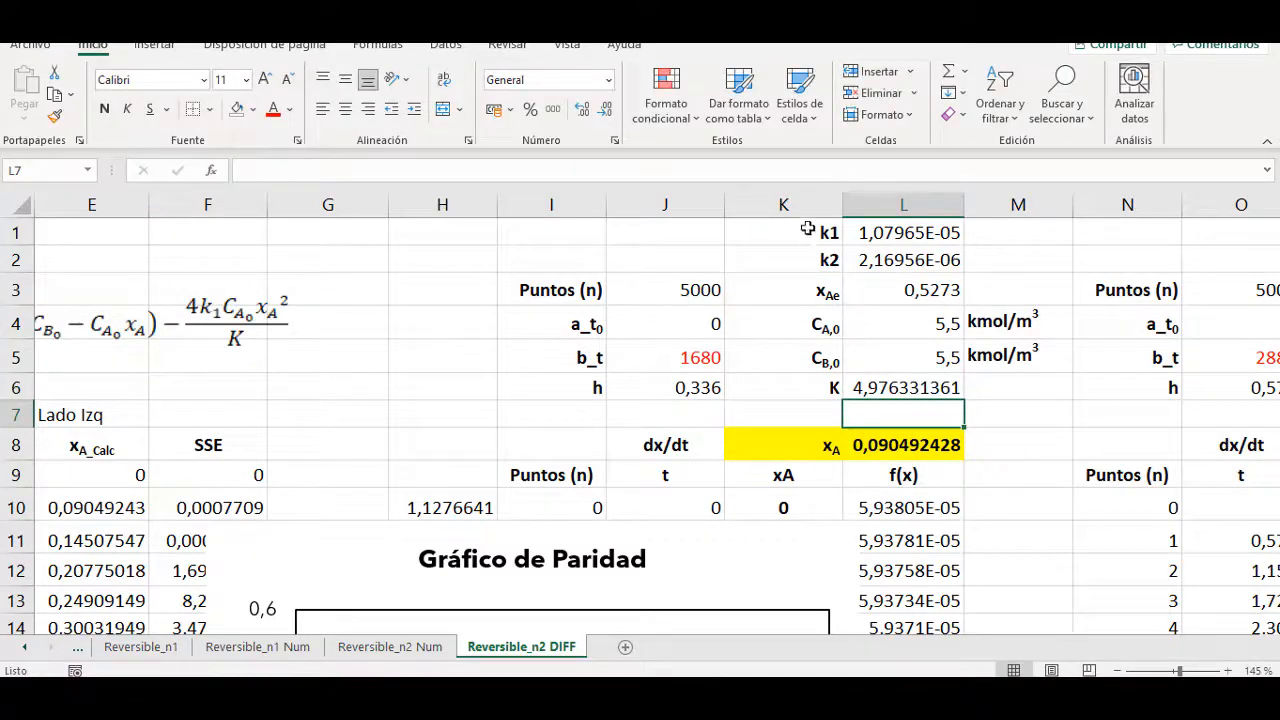
pyautogui.moveTo(831, 232); pyautogui.dragTo(903, 390)
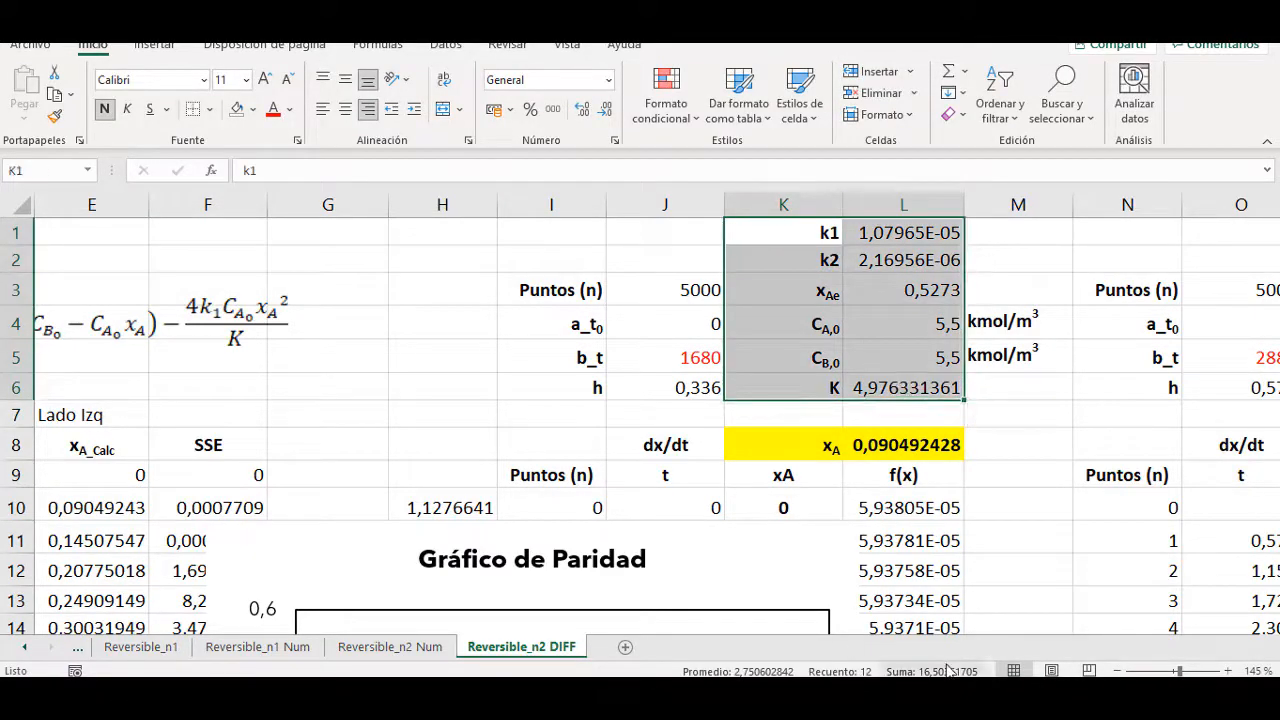
pyautogui.click(526, 411)
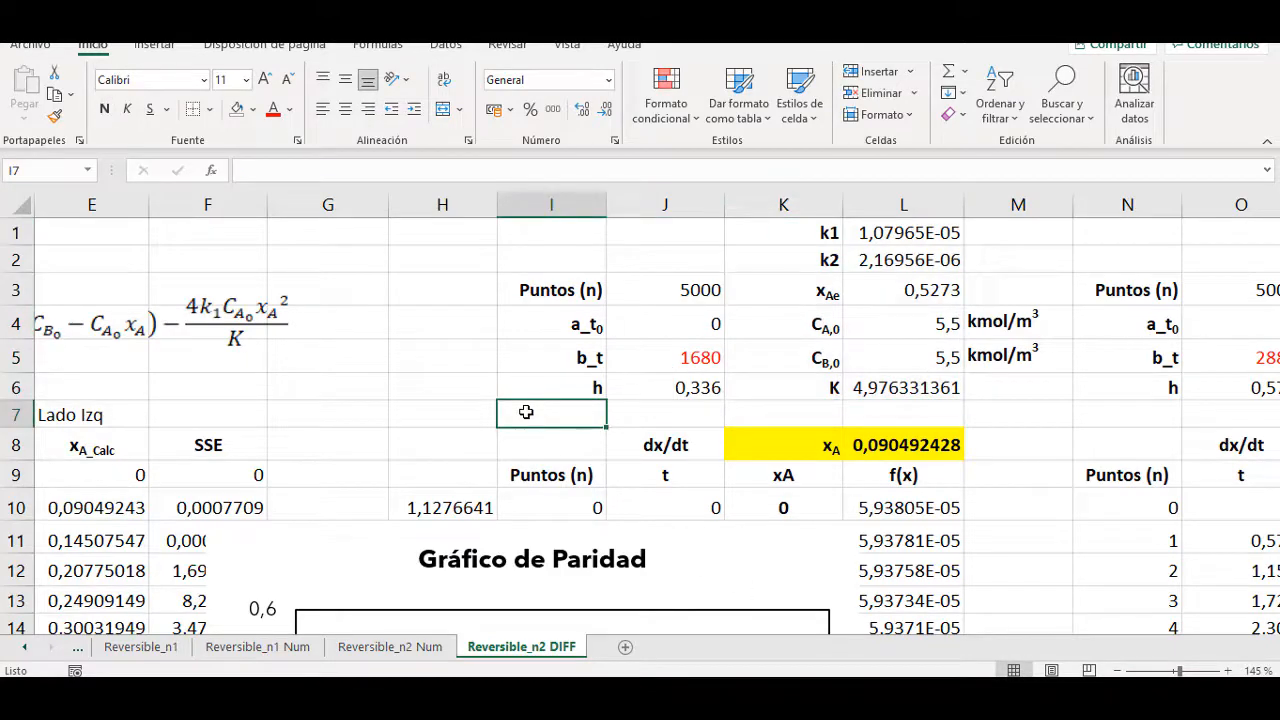
# Select the Puntos (n) value in J3, and review Euler equations 19 to 21 in the Reacciones Reversibles O2 document.
pyautogui.click(661, 298)
pyautogui.click(592, 440)
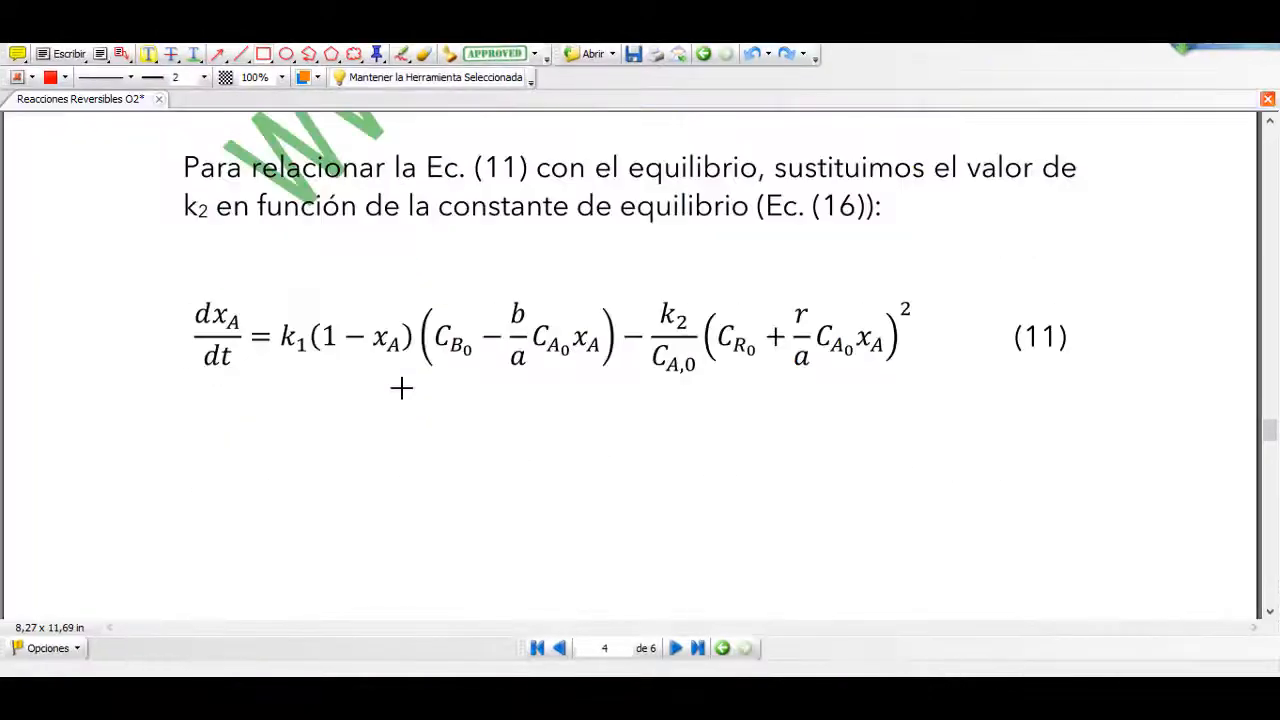
pyautogui.scroll(-20, 401, 388)
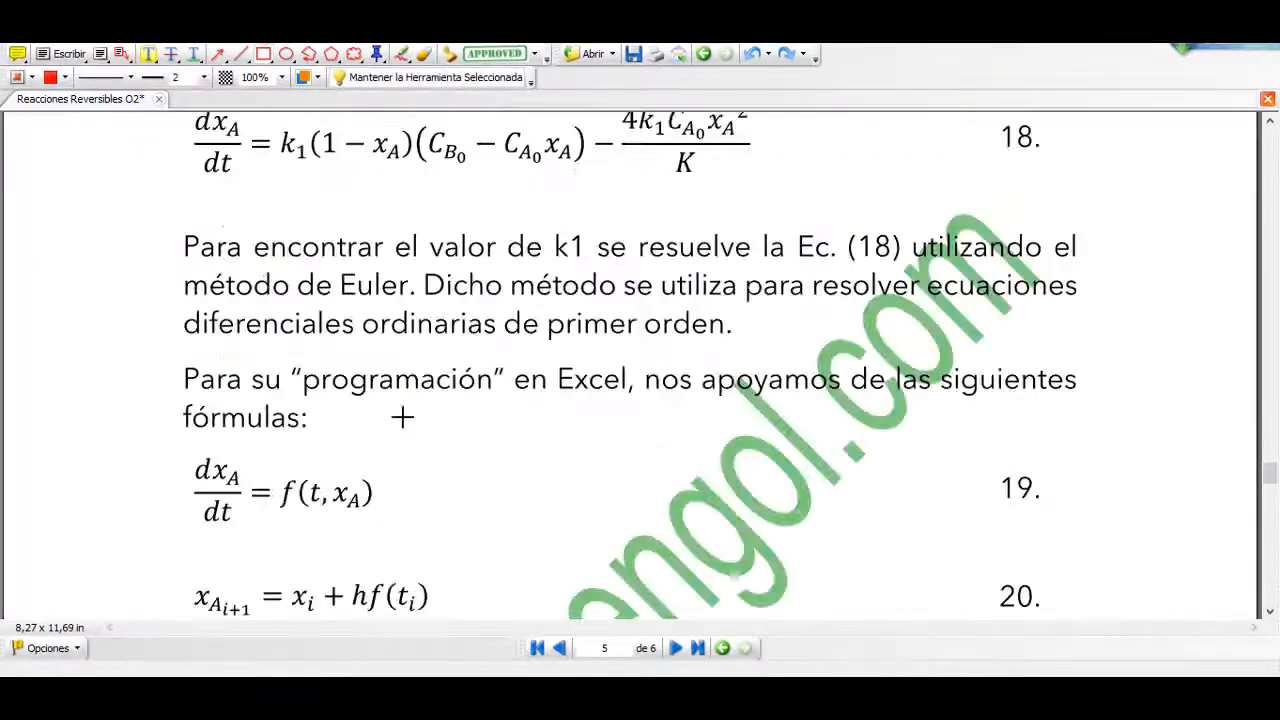
pyautogui.scroll(-10, 395, 398)
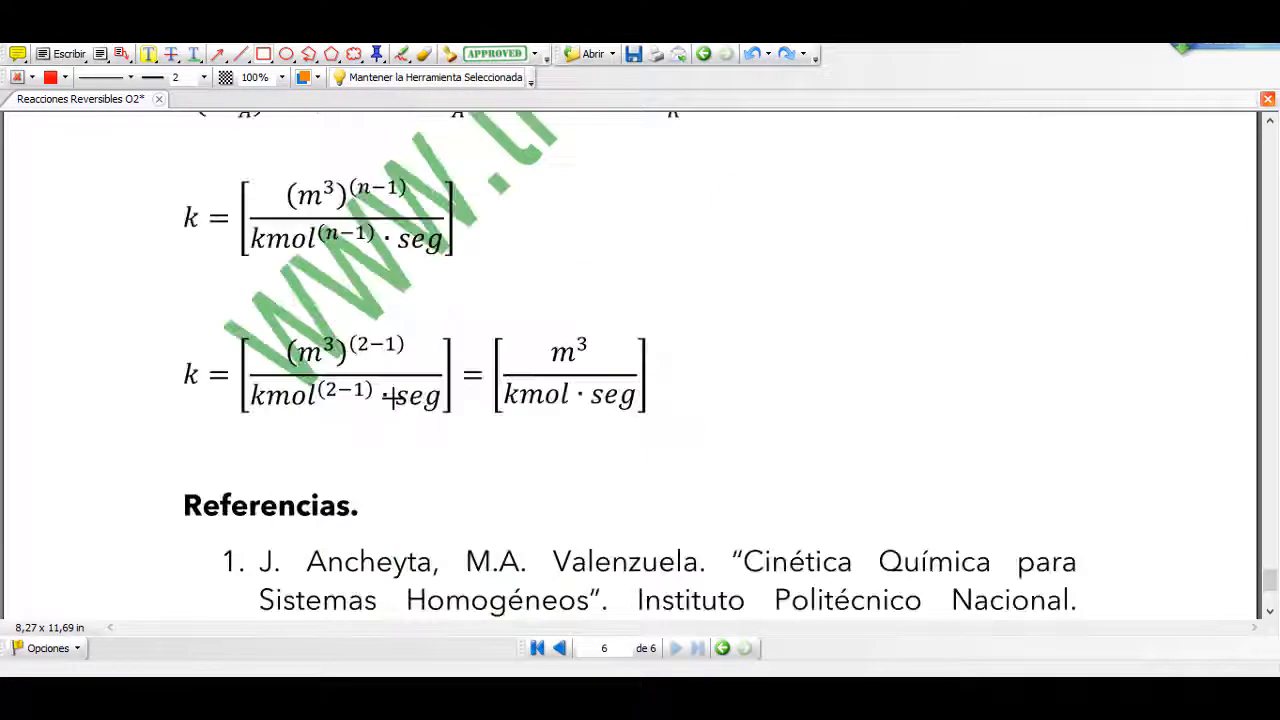
pyautogui.scroll(8, 390, 400)
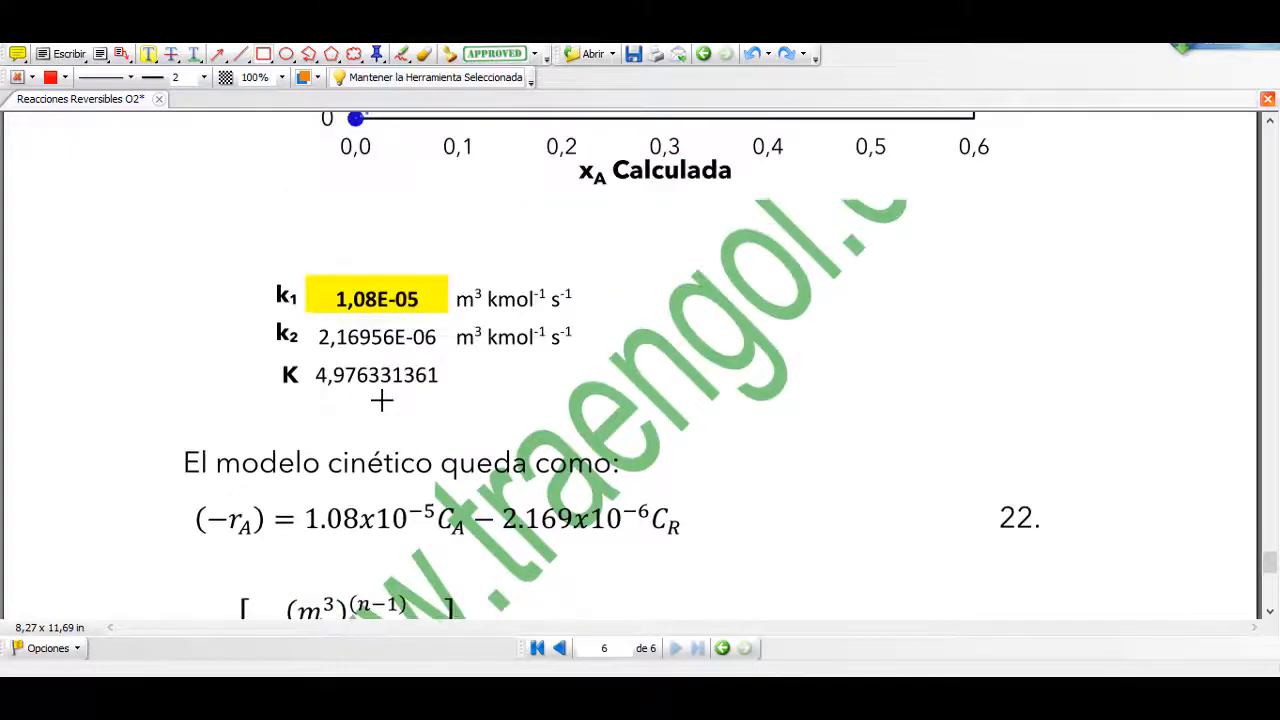
pyautogui.scroll(3, 382, 400)
pyautogui.scroll(10, 375, 400)
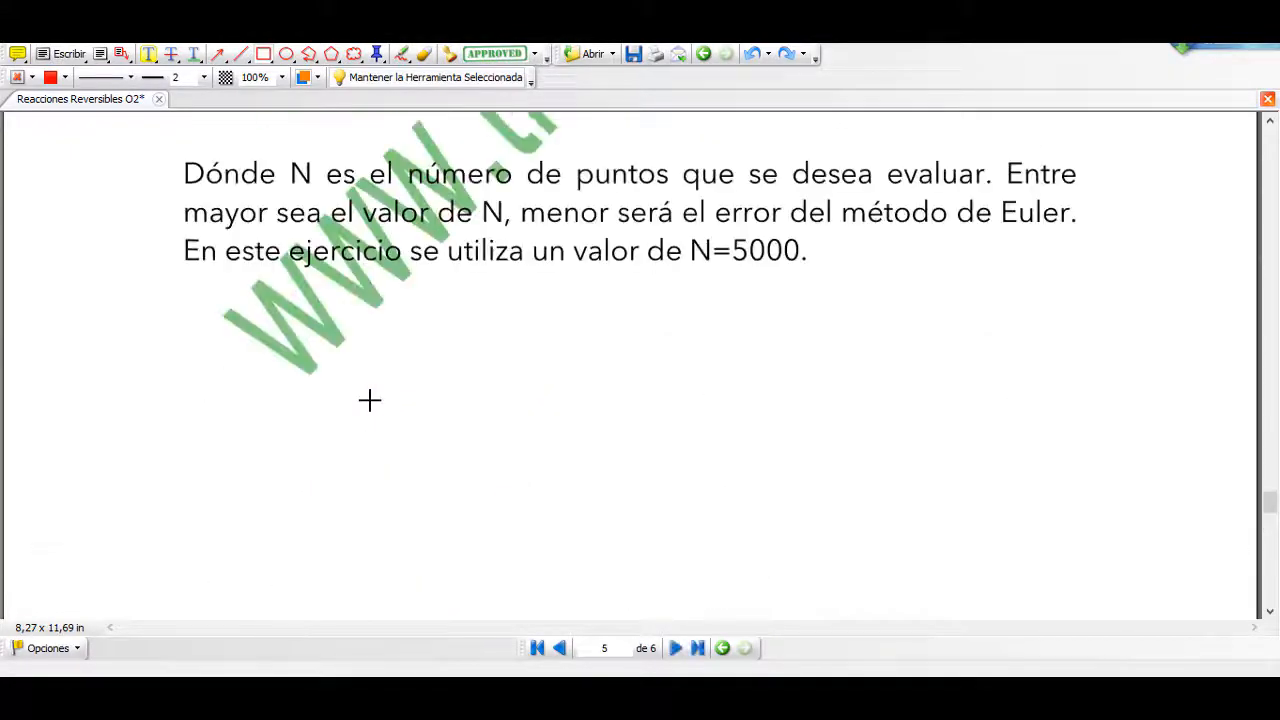
pyautogui.scroll(5, 369, 400)
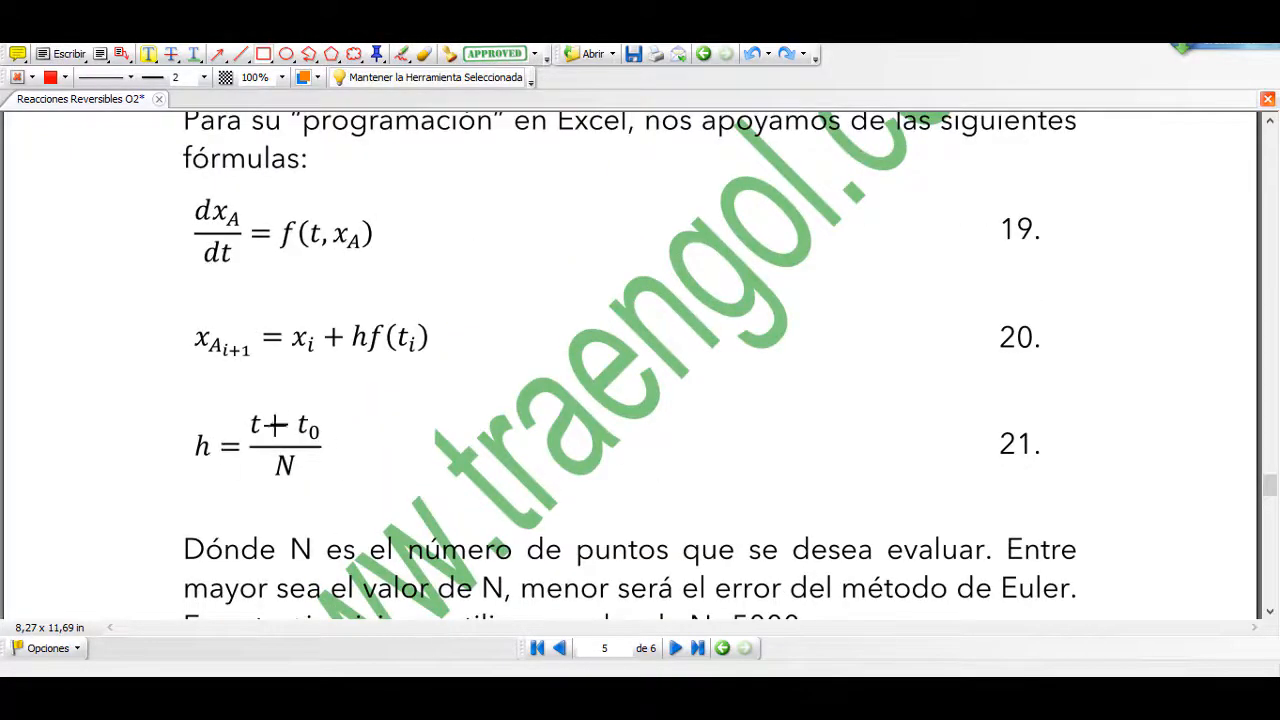
# Return to the Excel workbook, select the initial time in J4 and inspect the step size formula for h in J6 without changing it.
pyautogui.hotkey('alt', 'Tab')
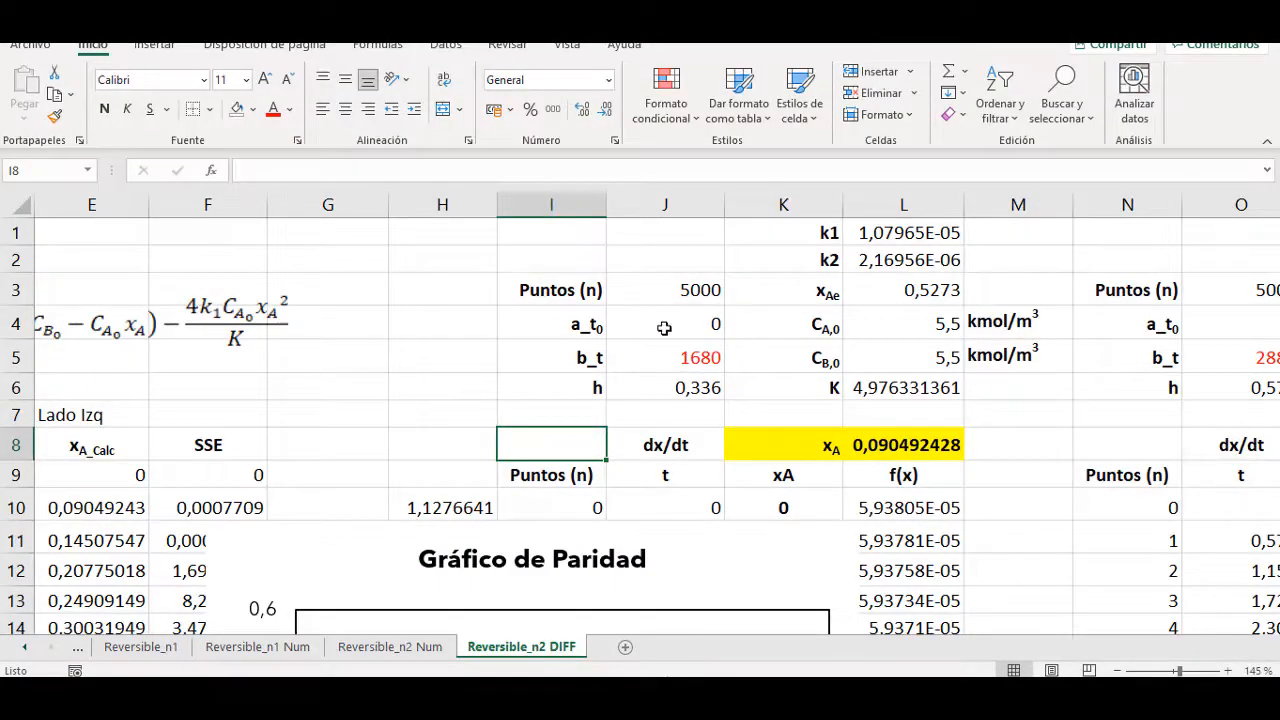
pyautogui.click(657, 330)
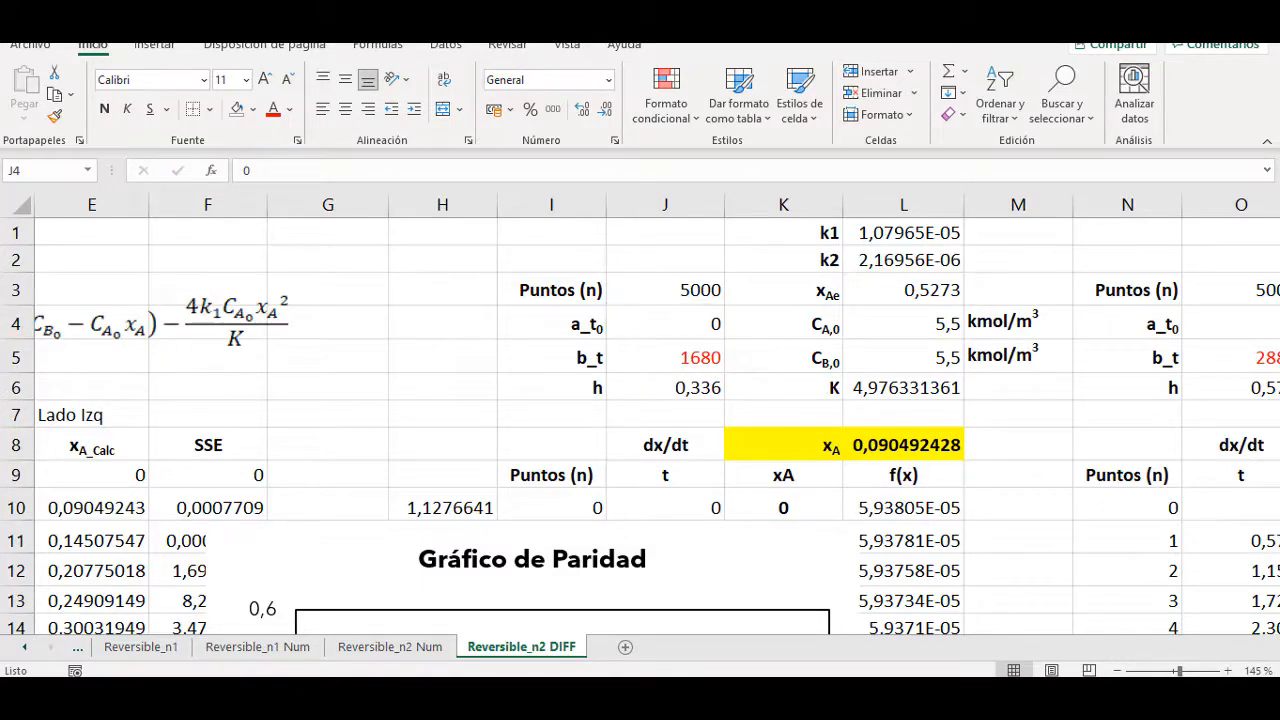
pyautogui.hotkey('alt', 'Tab')
pyautogui.hotkey('alt', 'Tab')
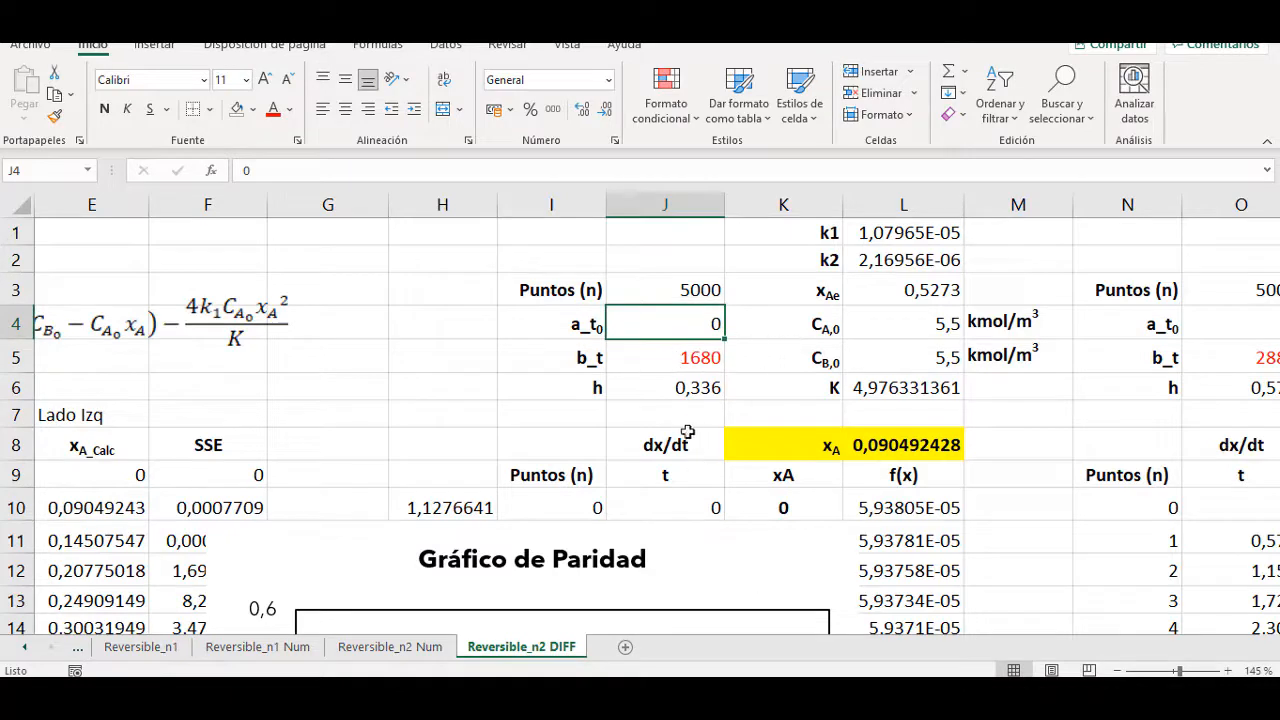
pyautogui.doubleClick(692, 388)
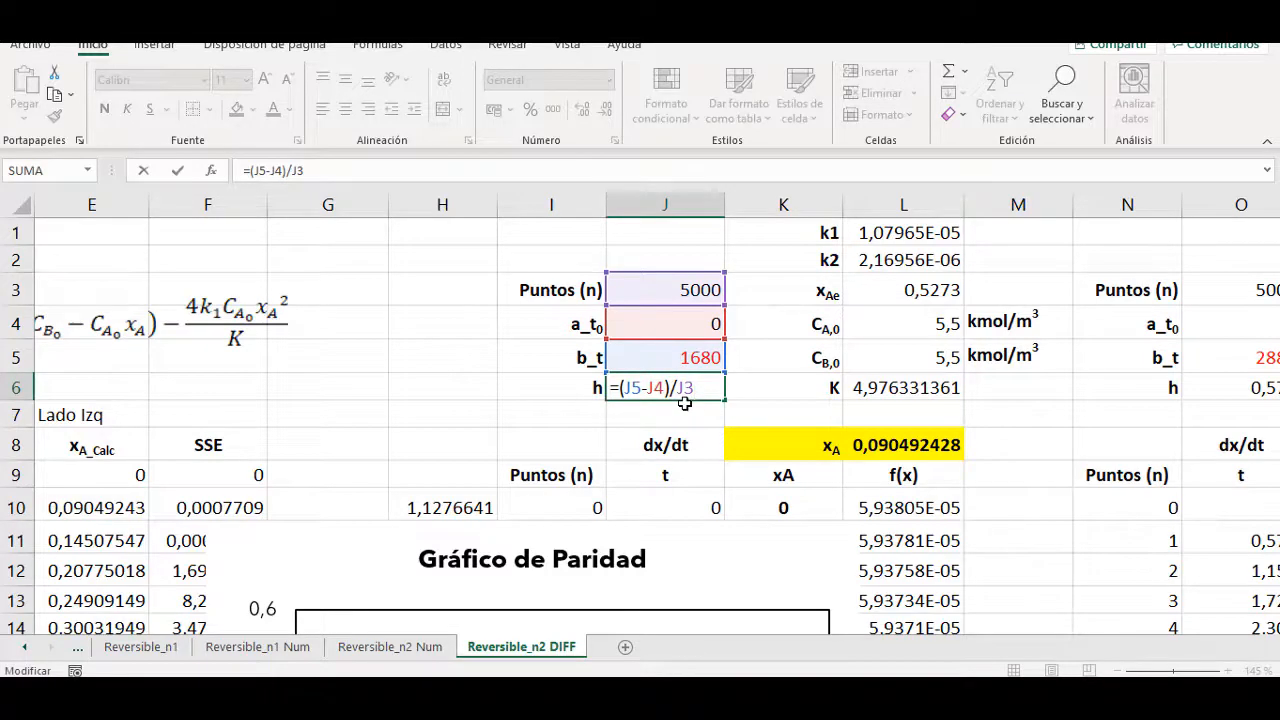
pyautogui.press('Return')
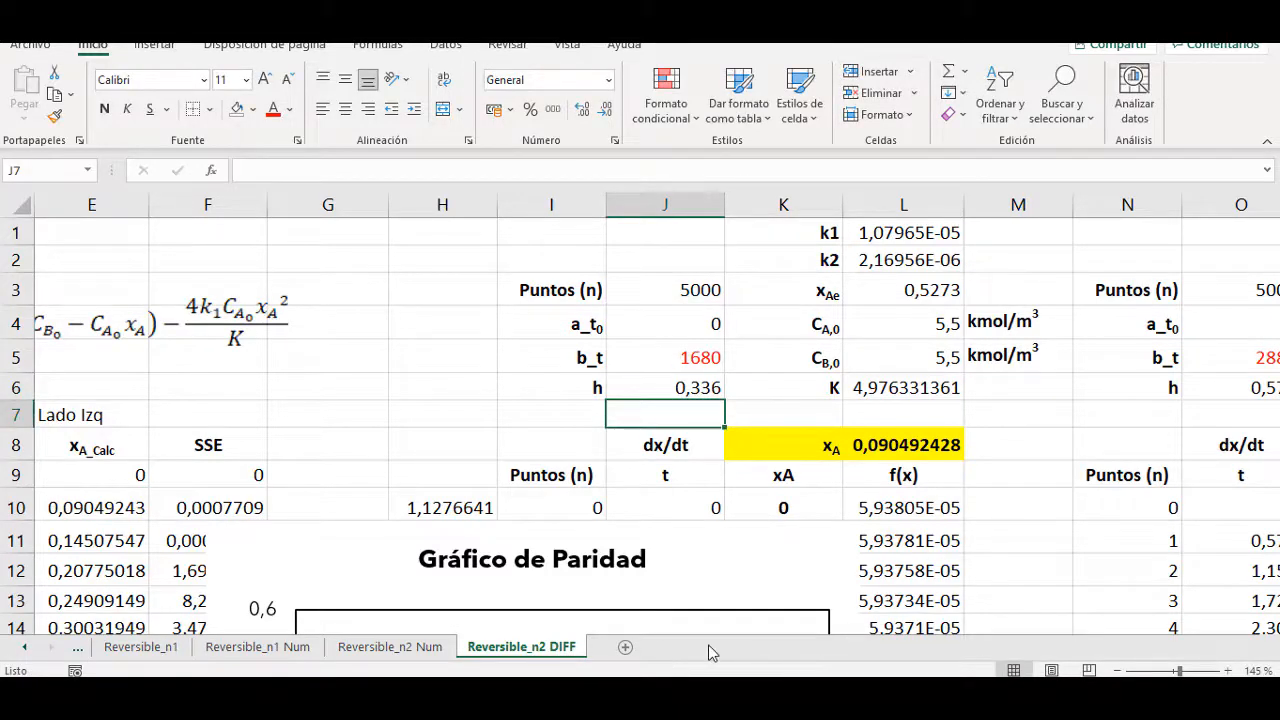
# Check the first nonzero experimental time in C10, and return to the Euler parameter block around columns I to N.
pyautogui.click(318, 463)
pyautogui.press('Left')
pyautogui.press('Left')
pyautogui.press('Left')
pyautogui.press('Left')
pyautogui.press('Left')
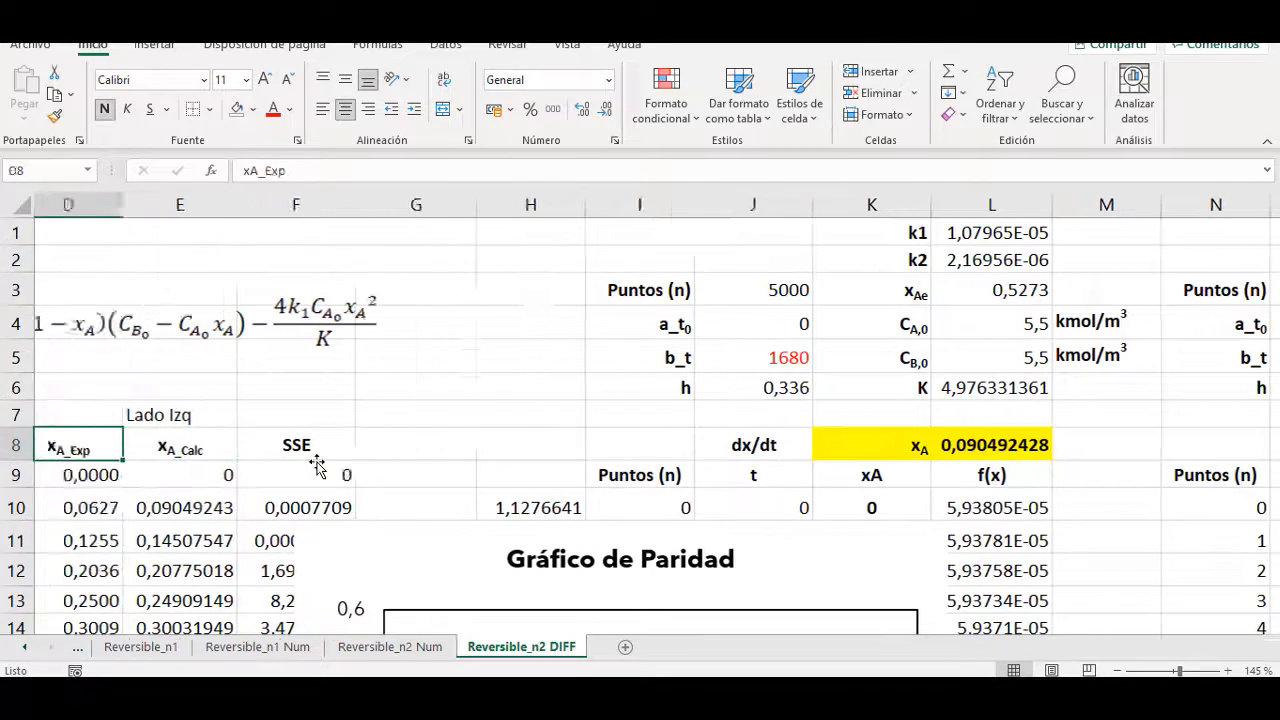
pyautogui.click(248, 514)
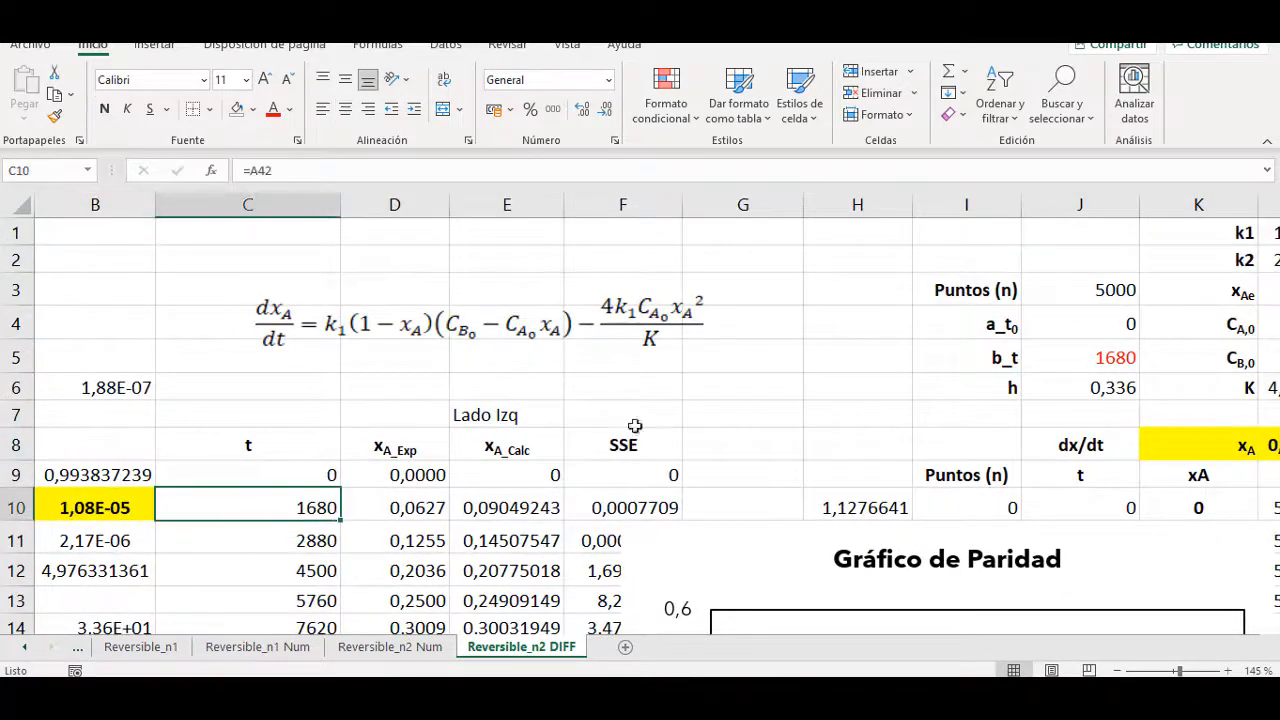
pyautogui.click(936, 389)
pyautogui.press('Right')
pyautogui.press('Right')
pyautogui.press('Right')
pyautogui.press('Right')
pyautogui.press('Right')
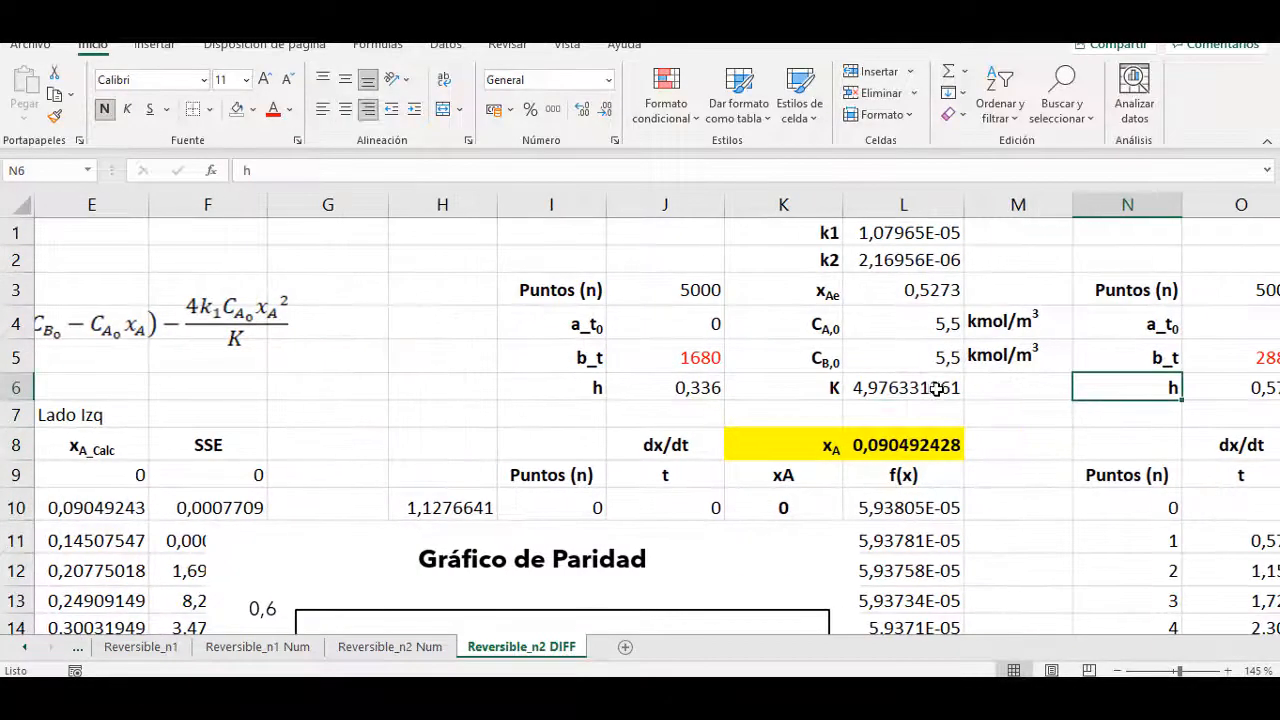
# Move the Gráfico de Paridad chart left until it no longer covers Euler table columns I to L.
pyautogui.moveTo(358, 549); pyautogui.dragTo(69, 549)
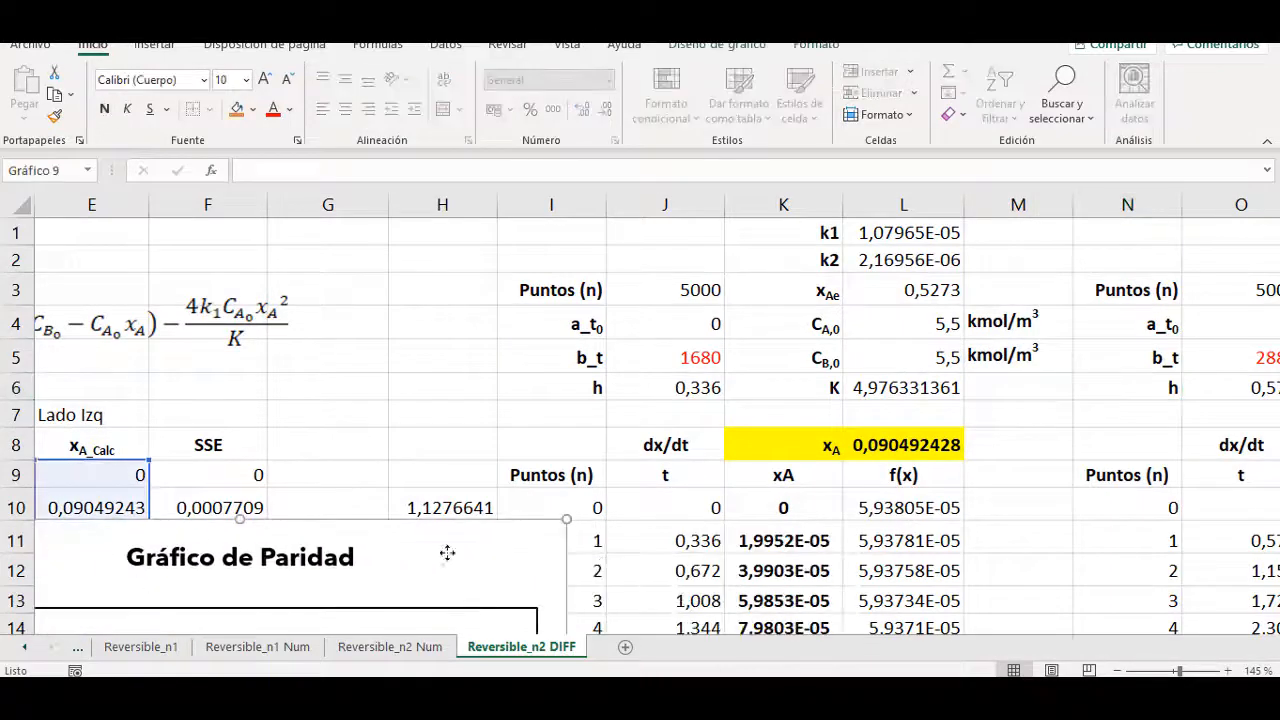
pyautogui.moveTo(446, 551); pyautogui.dragTo(164, 551)
pyautogui.moveTo(280, 558); pyautogui.dragTo(250, 550)
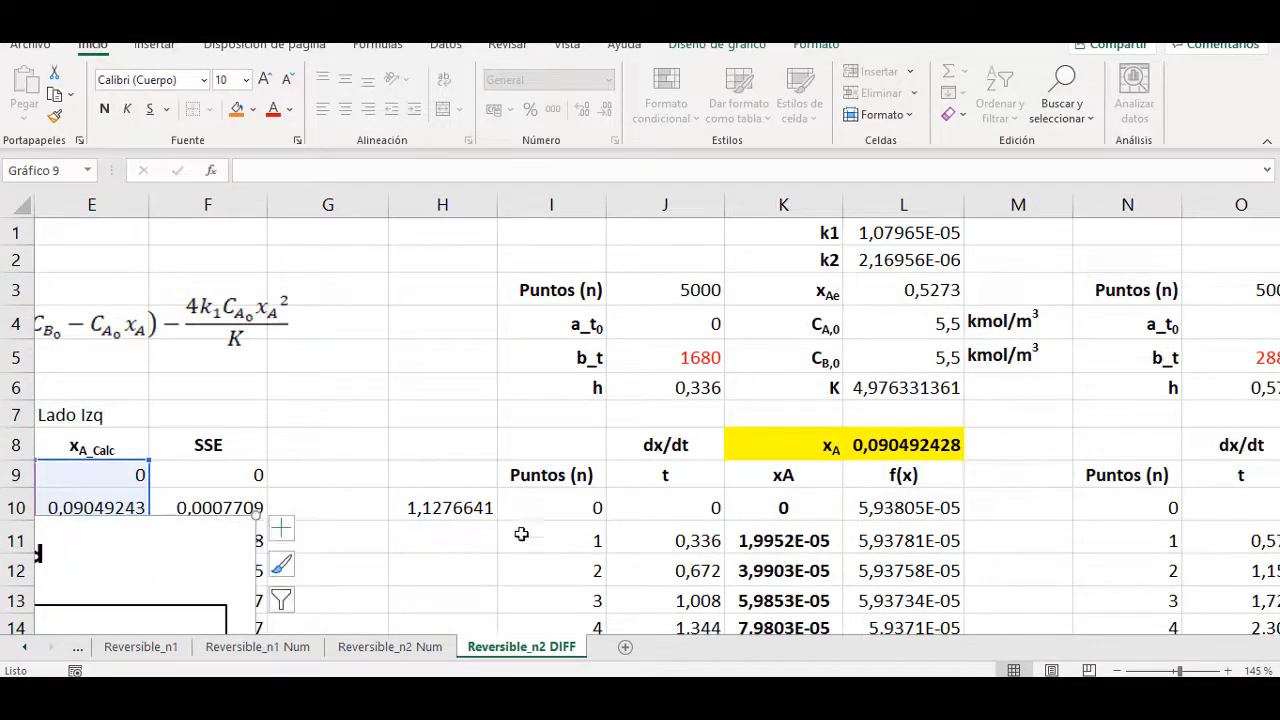
pyautogui.click(607, 507)
# Inspect the Puntos (n) column from its header in I9, including the starting cell I10 and the increment formula in I11.
pyautogui.click(577, 470)
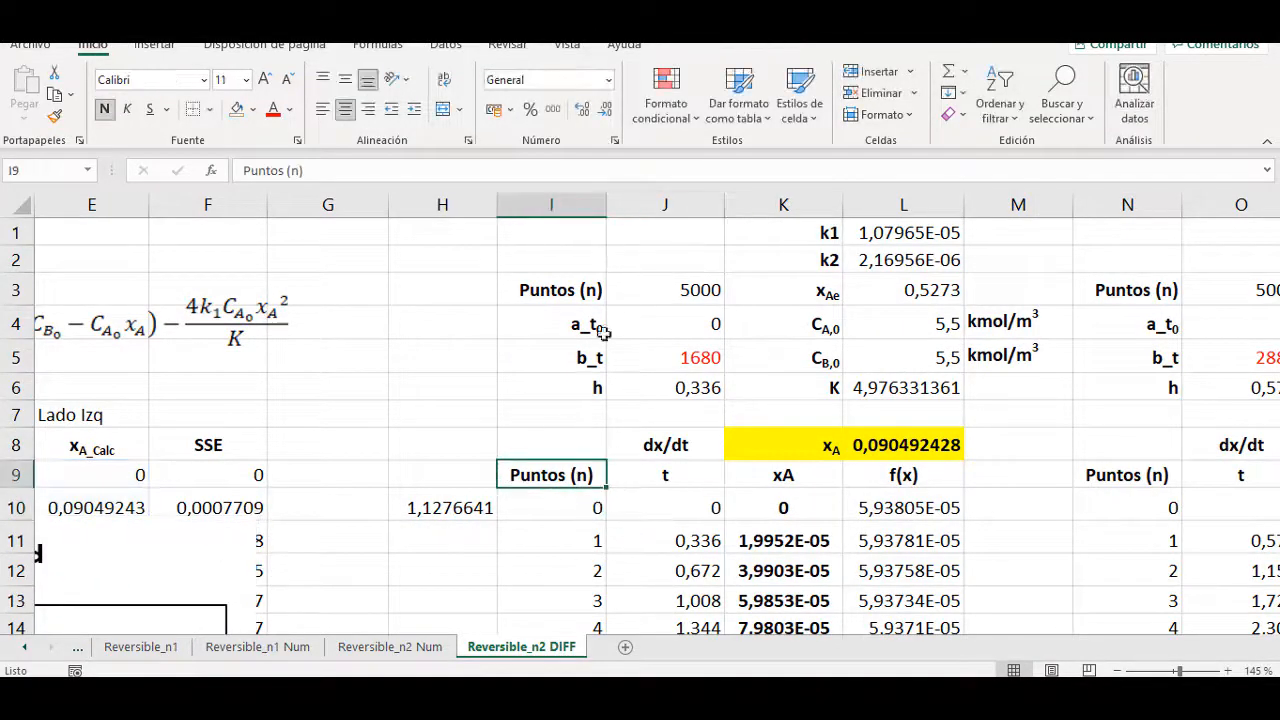
pyautogui.click(576, 540)
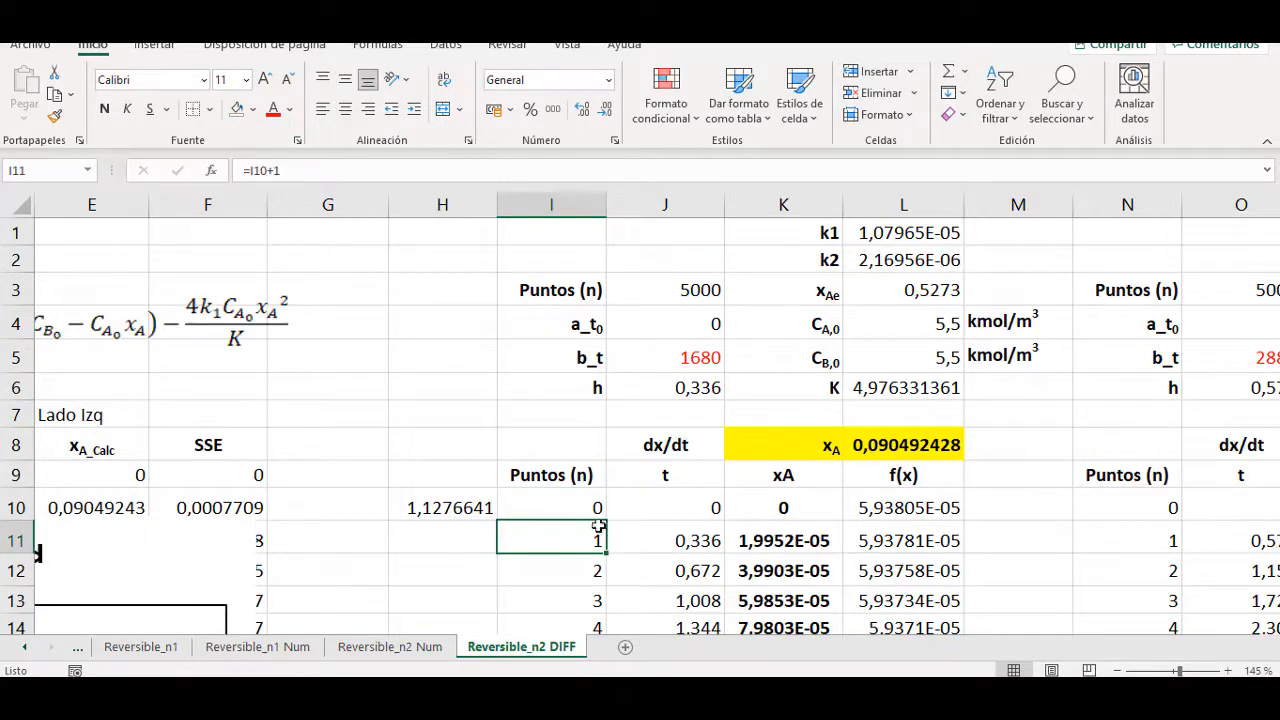
pyautogui.click(557, 508)
# Format the initial condition cells J10:K10 with bold text, a blue theme fill and centered alignment.
pyautogui.moveTo(677, 510); pyautogui.dragTo(779, 507)
pyautogui.hotkey('ctrl', 'n')
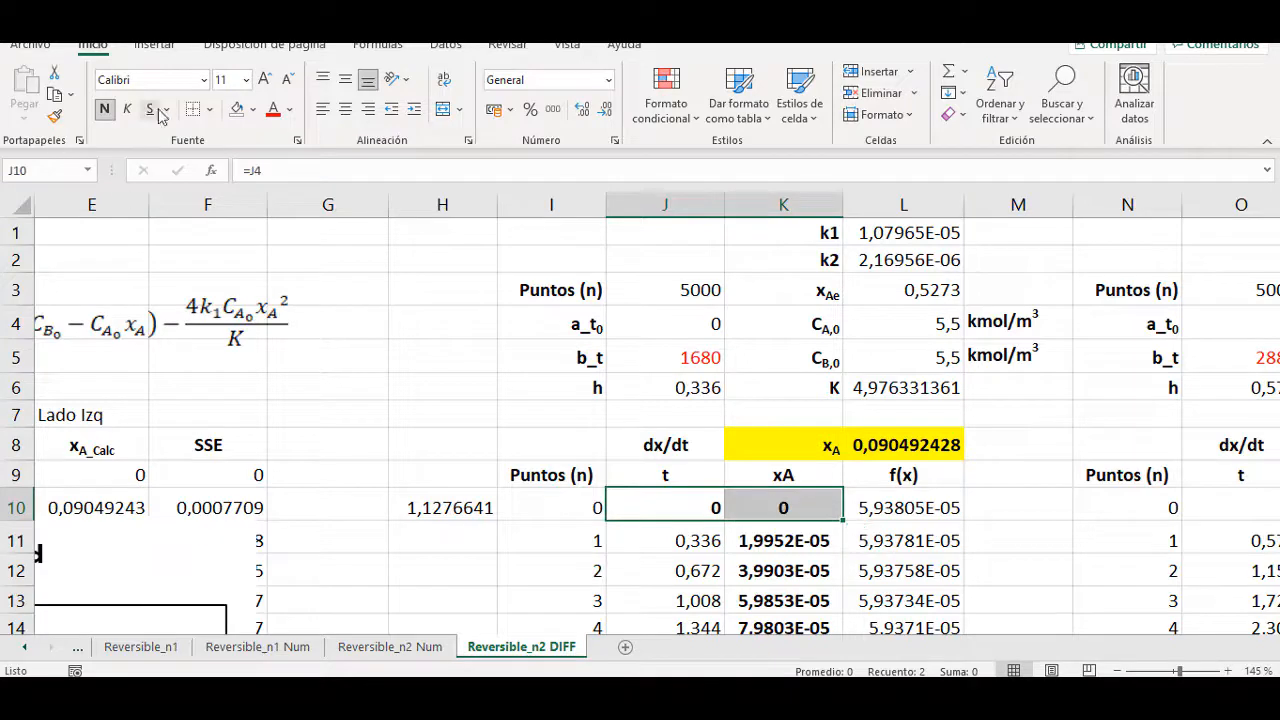
pyautogui.click(253, 109)
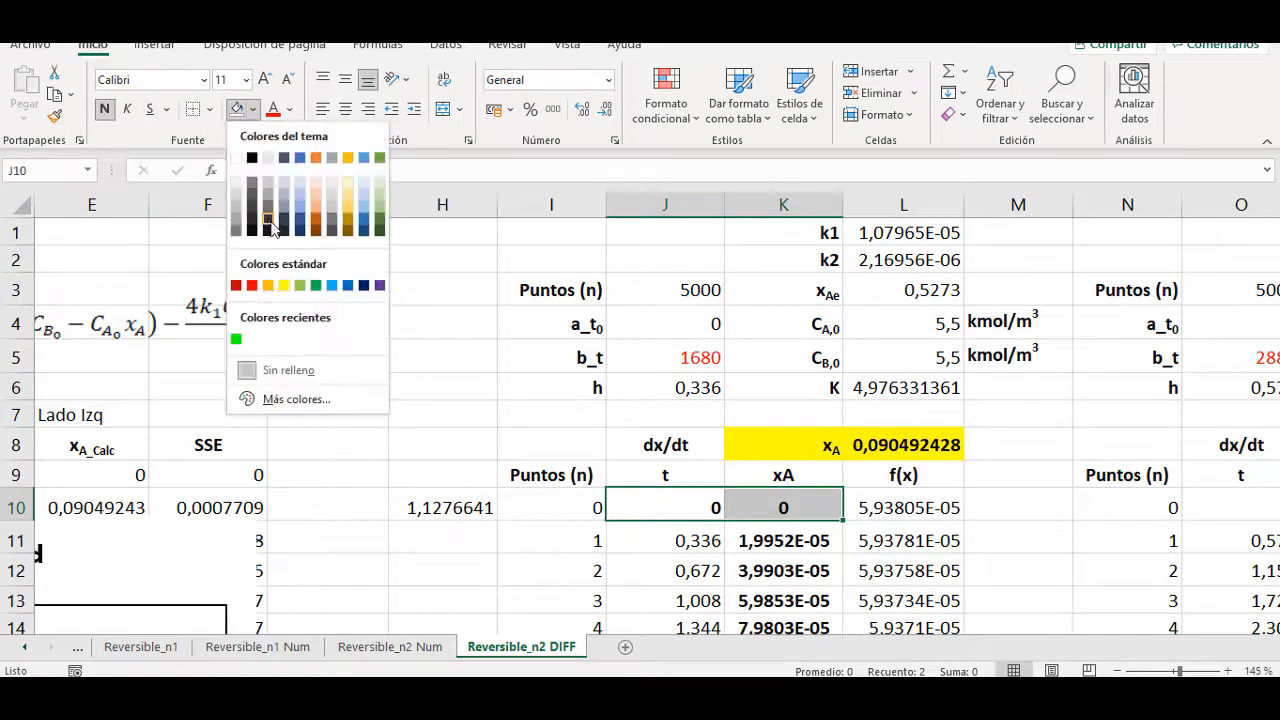
pyautogui.click(301, 157)
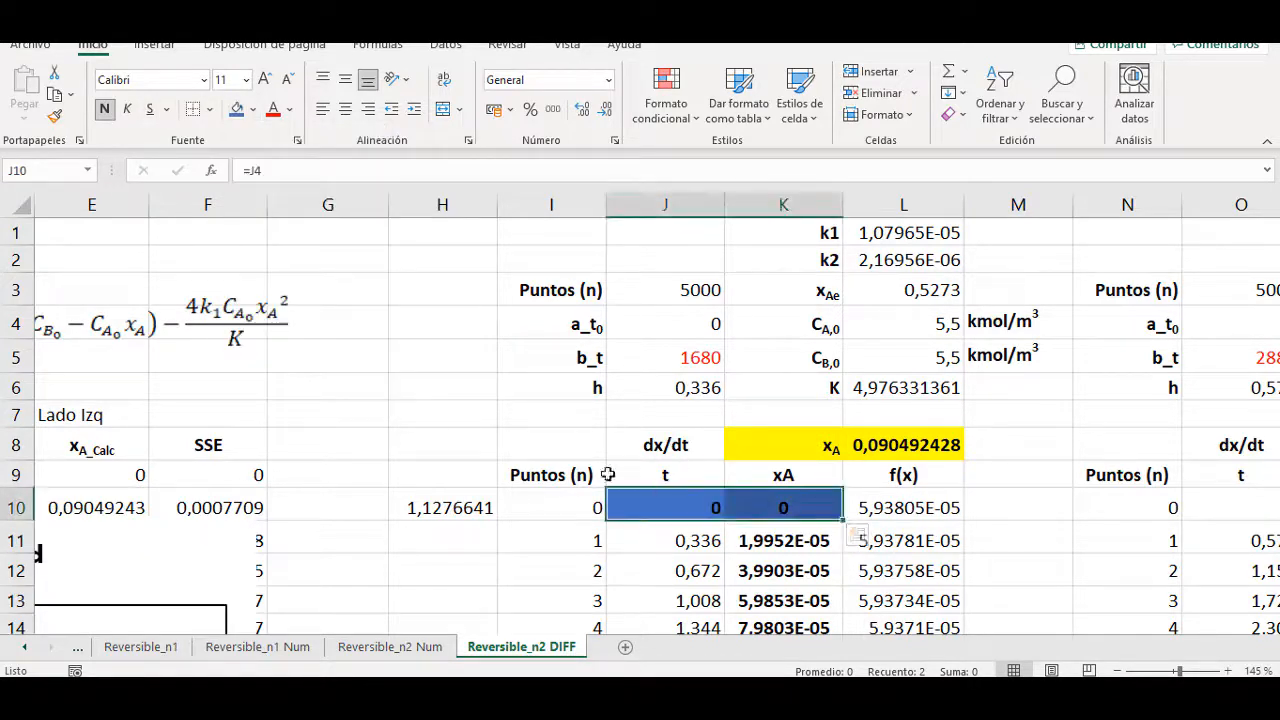
pyautogui.click(347, 110)
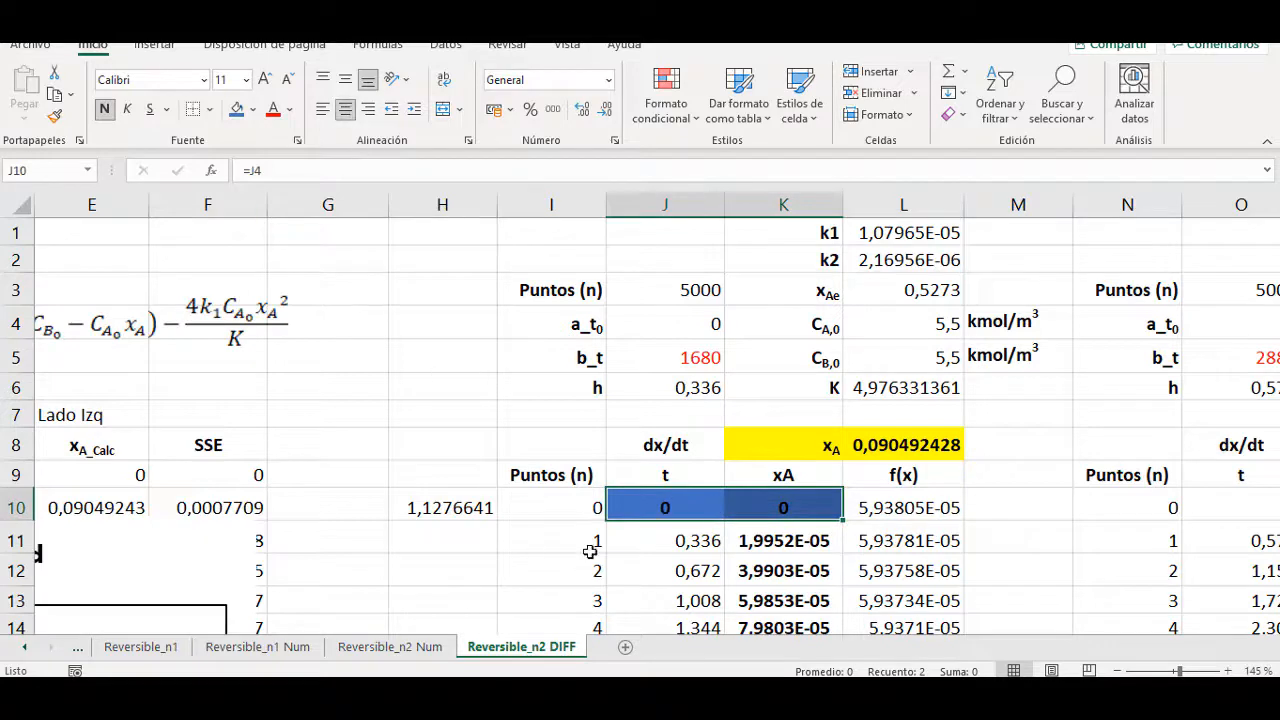
# Inspect the time formulas in J11 and J12 alongside the starting point in I10 and the initial conditions in J10:K10.
pyautogui.click(590, 507)
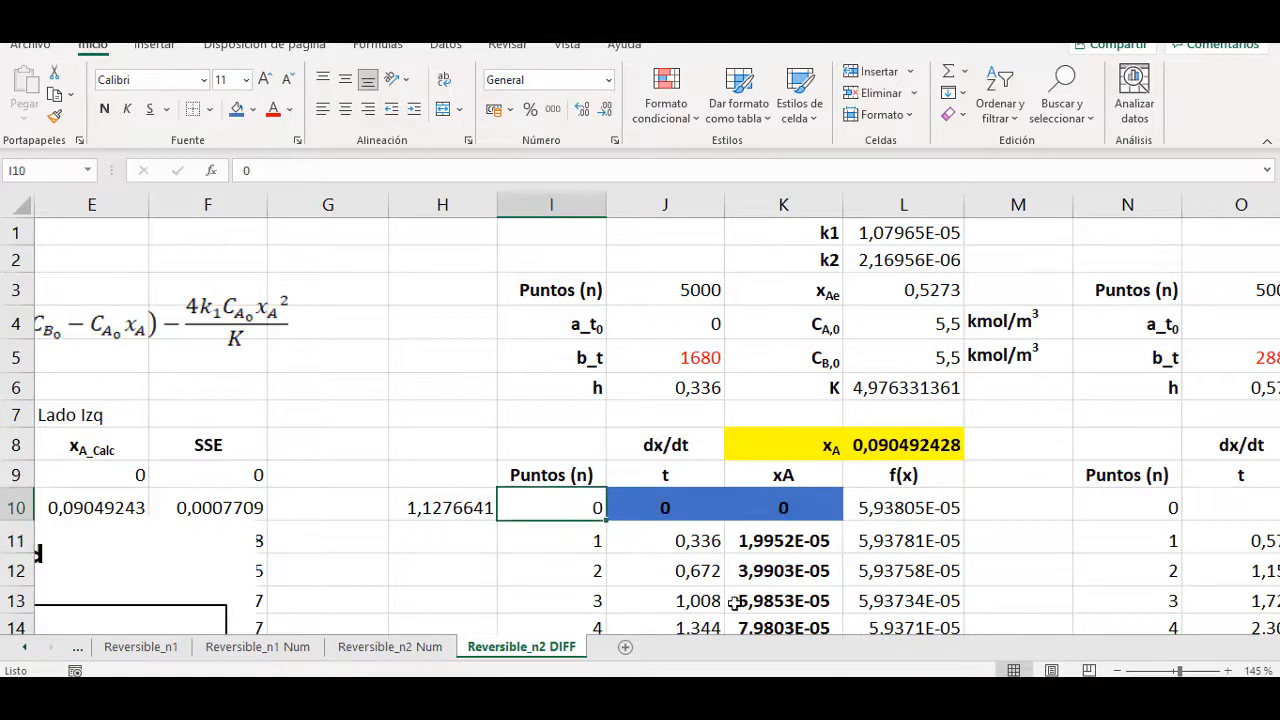
pyautogui.click(600, 548)
pyautogui.click(576, 505)
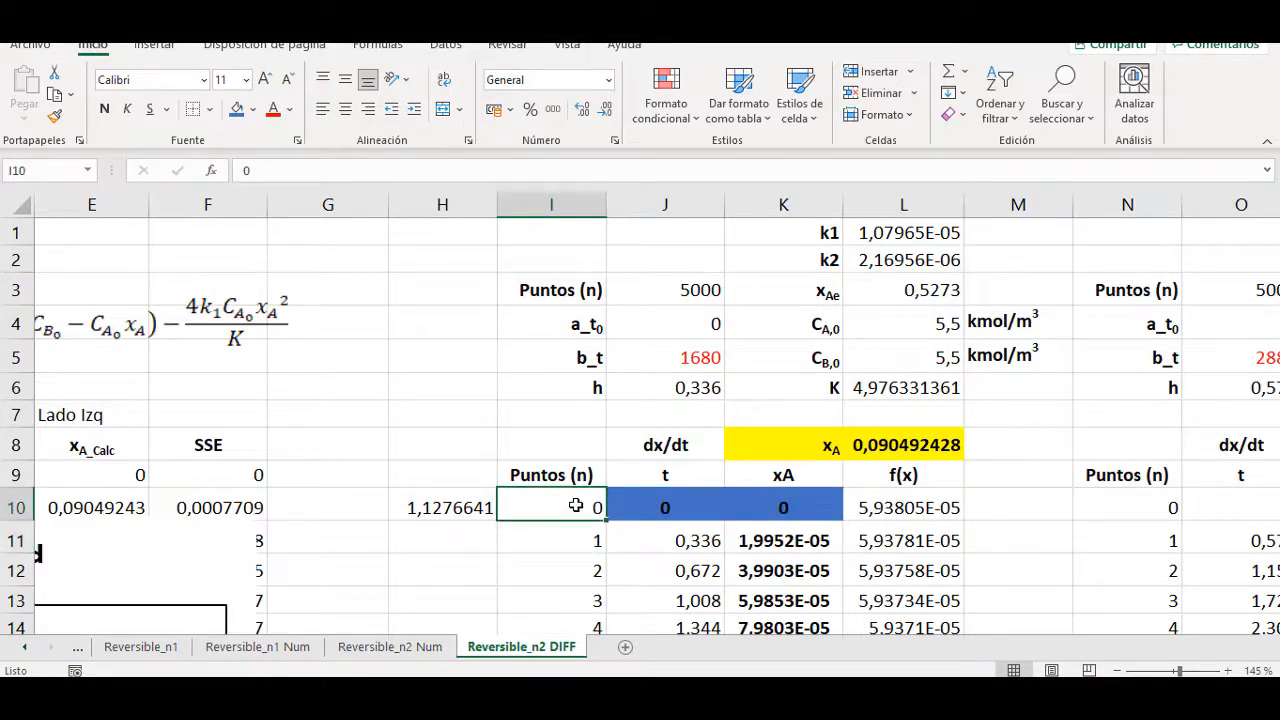
pyautogui.click(648, 572)
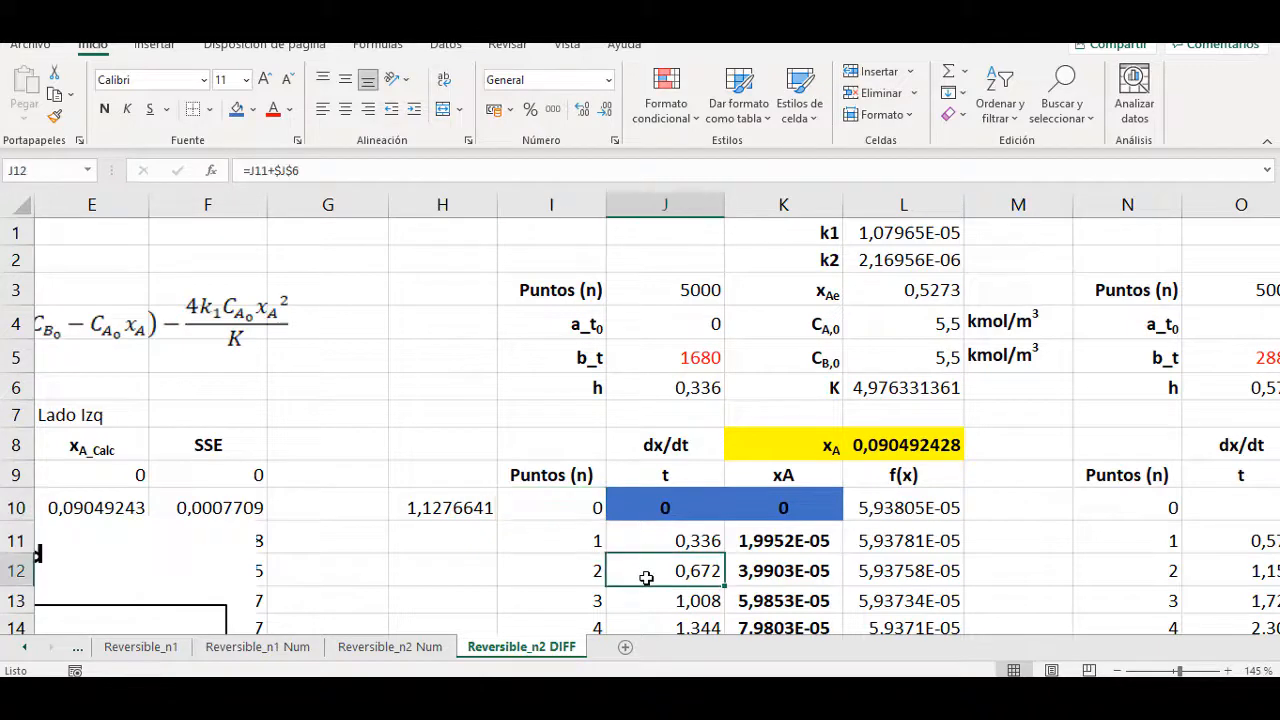
pyautogui.click(684, 505)
pyautogui.keyDown('shift'); pyautogui.click(831, 500); pyautogui.keyUp('shift')
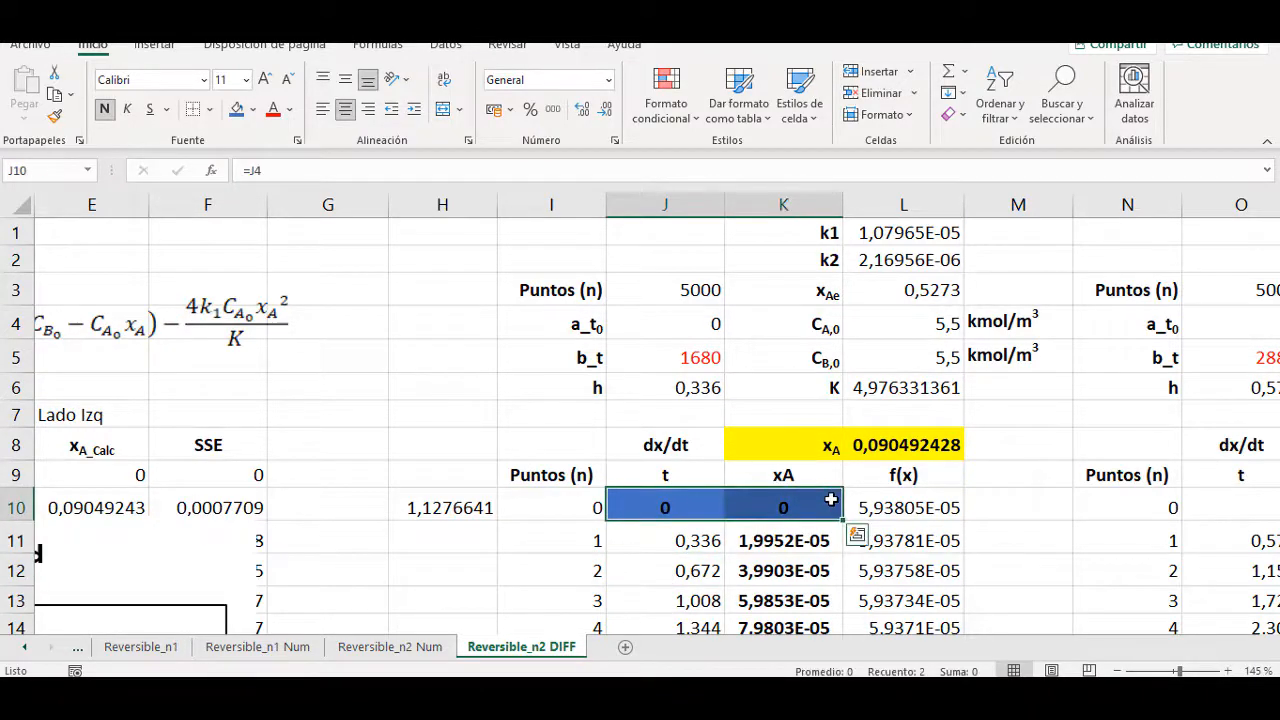
pyautogui.click(629, 549)
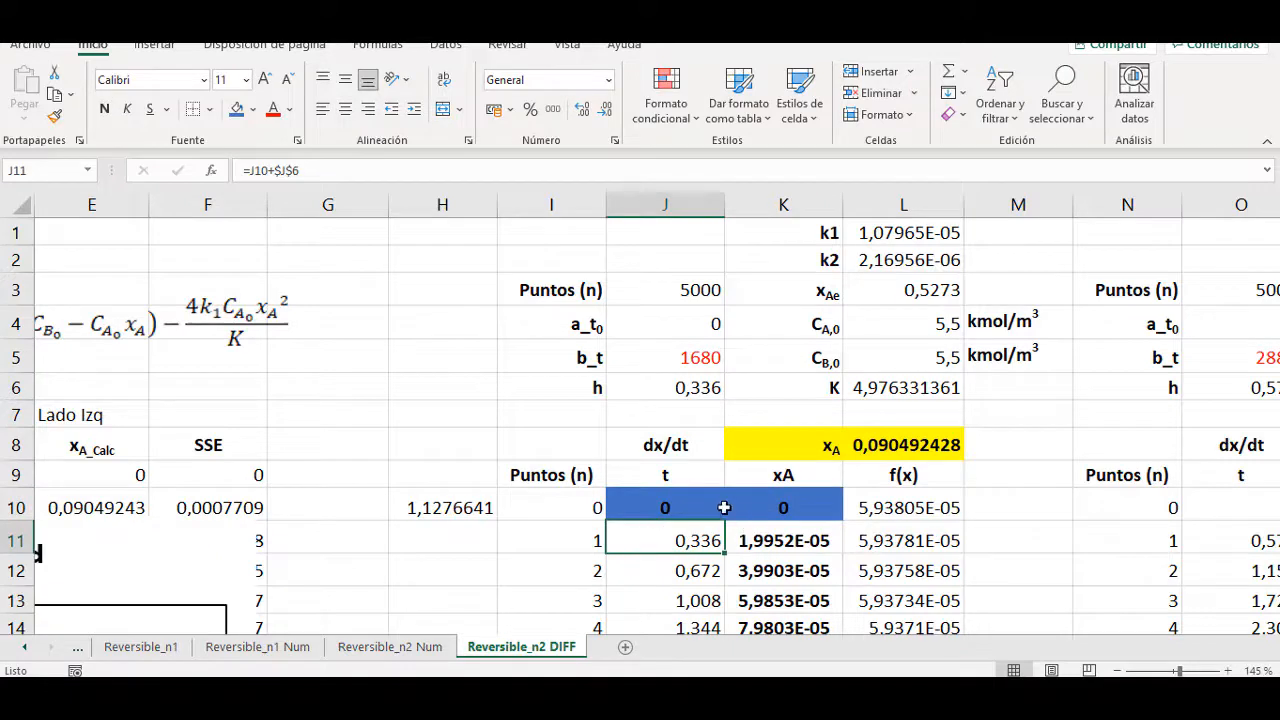
# Review the initial row cell by cell: point number in I10, time in J10 and conversion in K10.
pyautogui.click(788, 508)
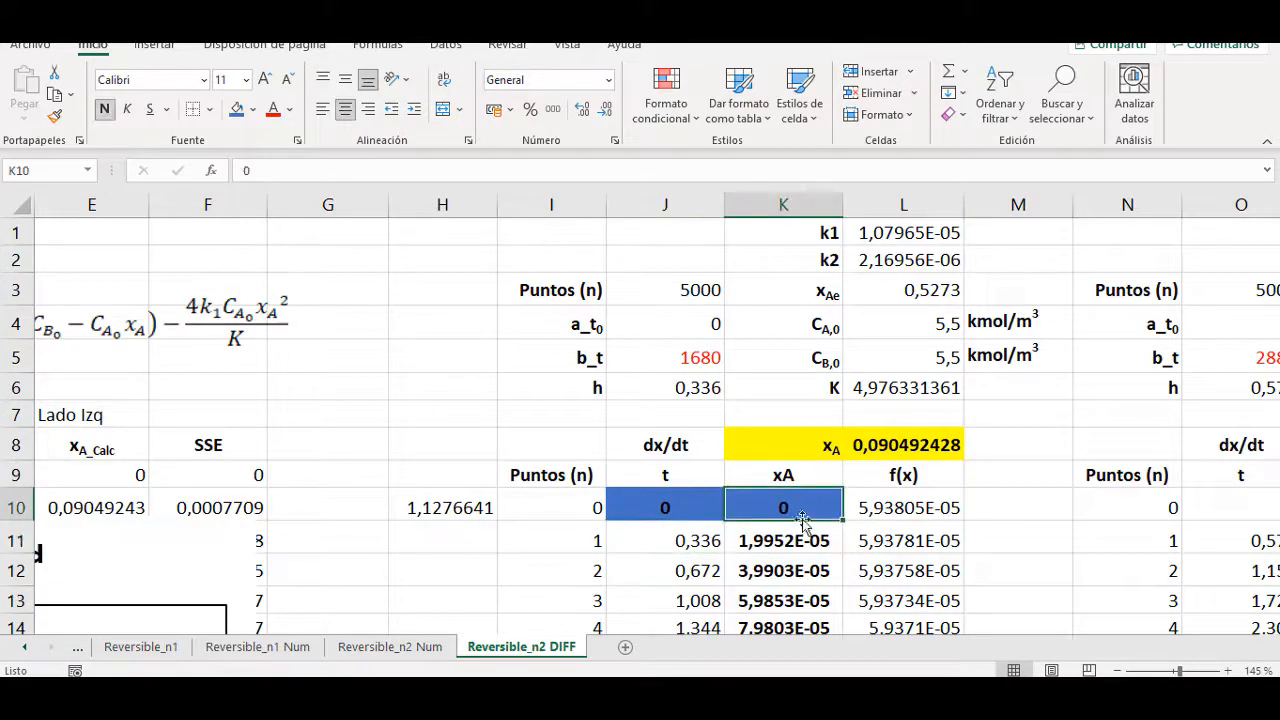
pyautogui.keyDown('ctrl'); pyautogui.click(560, 509); pyautogui.keyUp('ctrl')
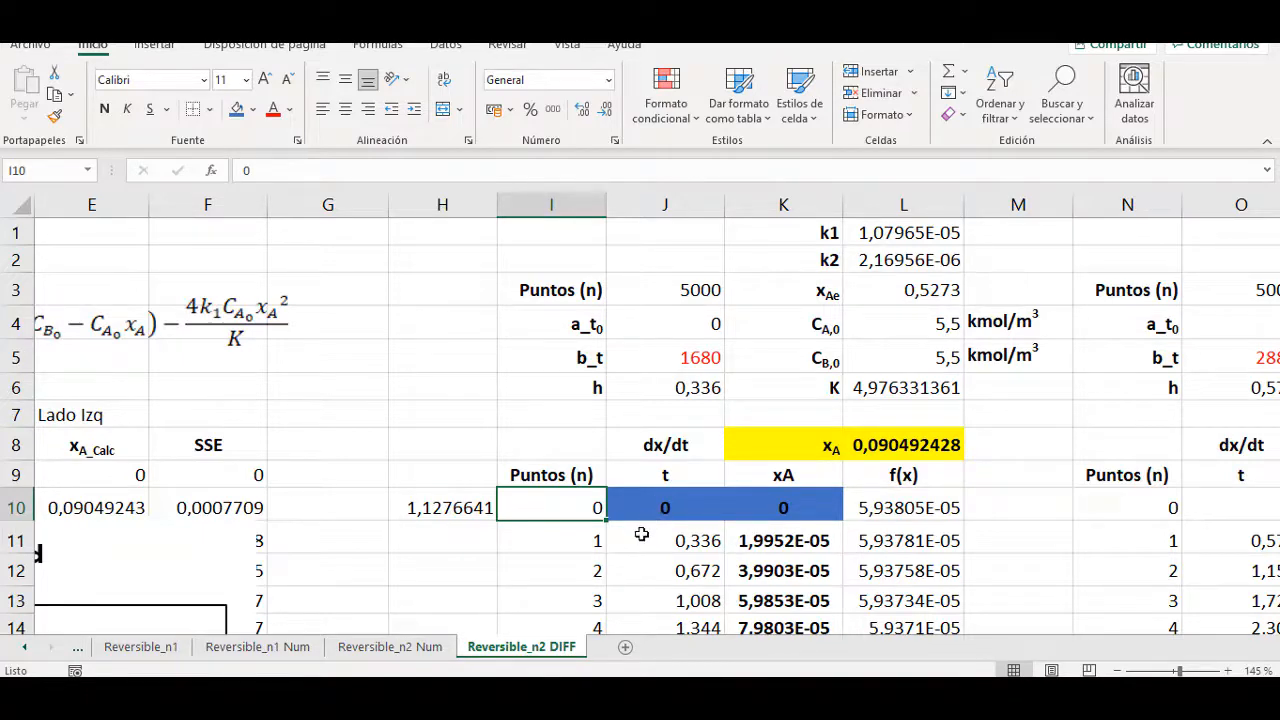
pyautogui.click(662, 498)
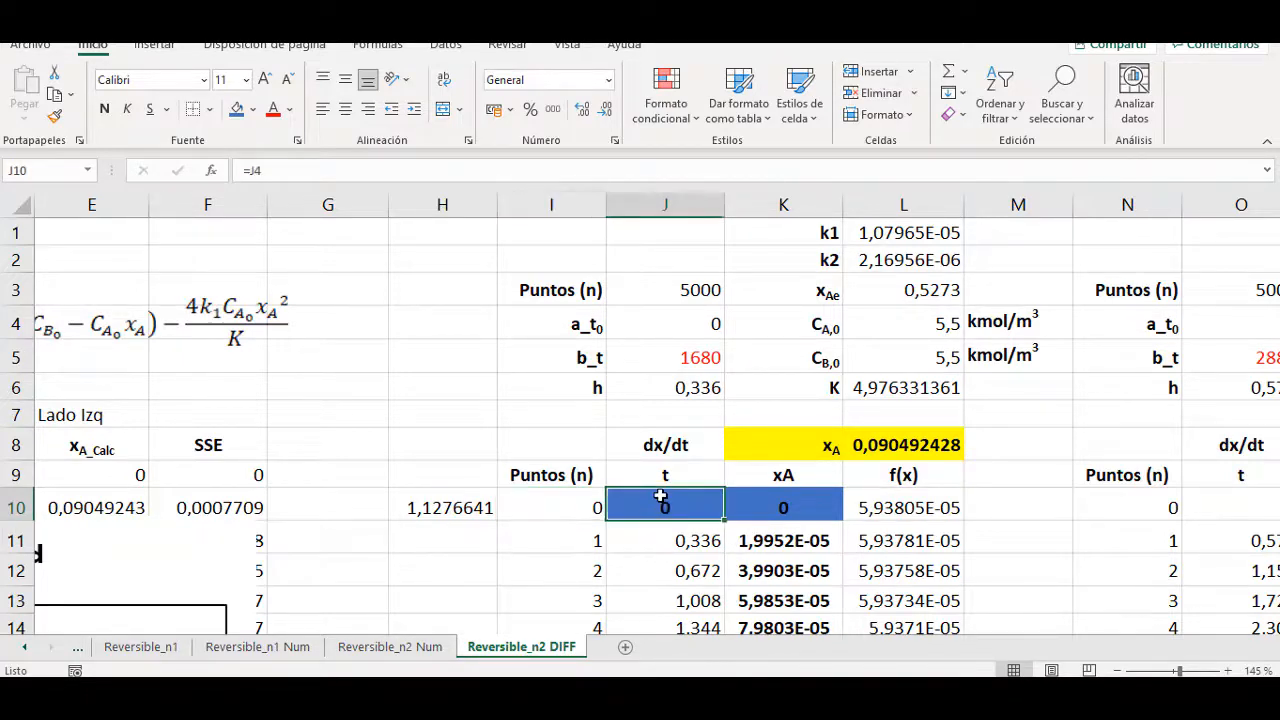
pyautogui.click(789, 509)
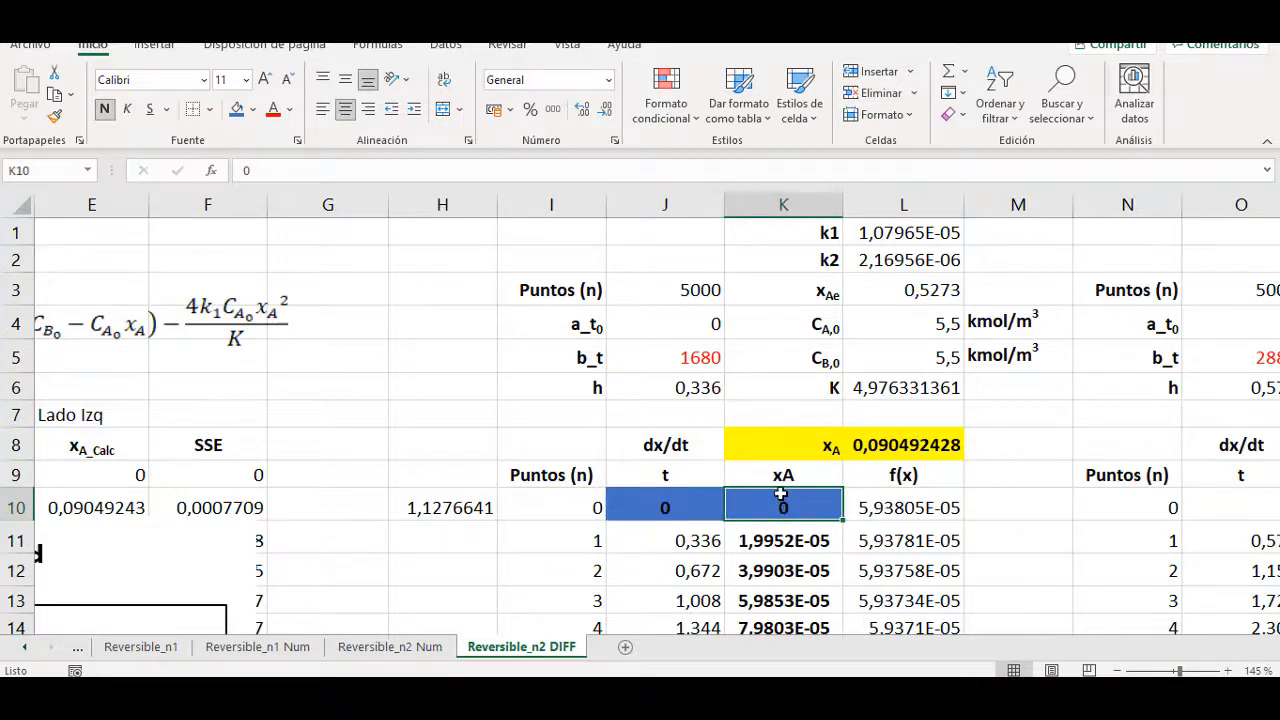
pyautogui.press('Down')
pyautogui.click(776, 505)
# Check the Puntos (n) series from I11 down to its last row, and return to the head of the Euler table.
pyautogui.click(585, 535)
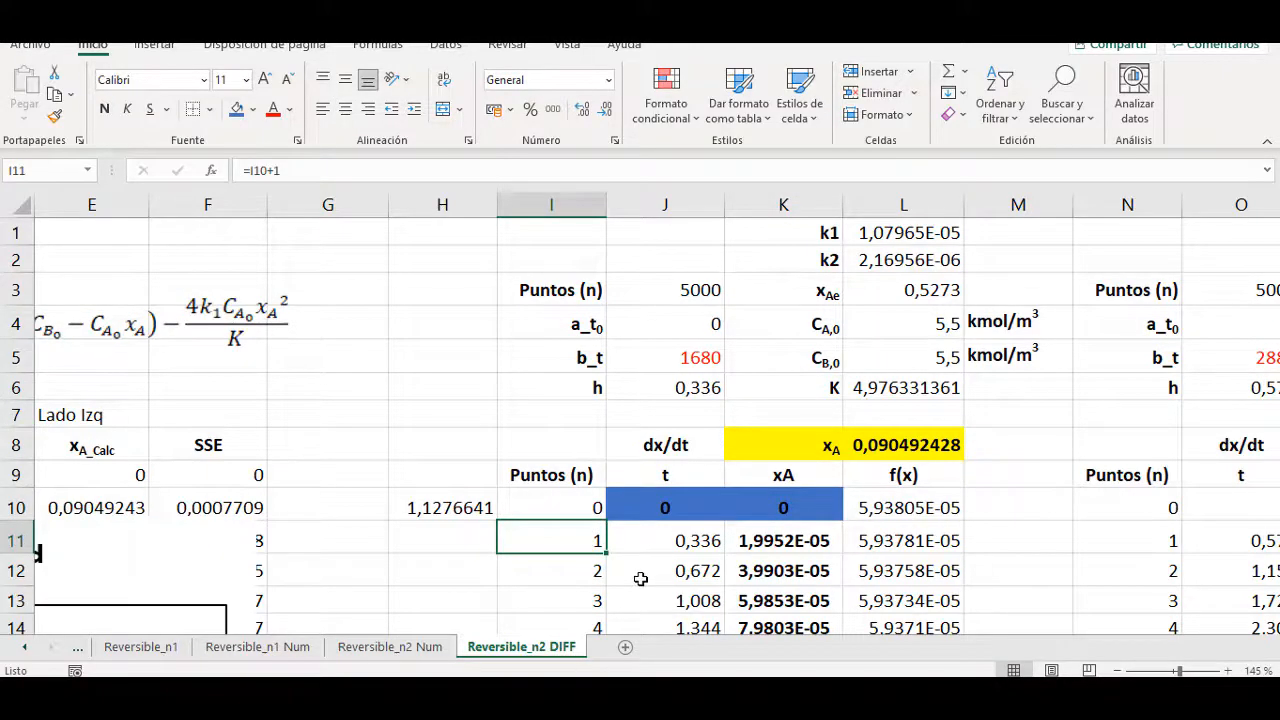
pyautogui.hotkey('ctrl', 'Down')
pyautogui.hotkey('ctrl', 'Up')
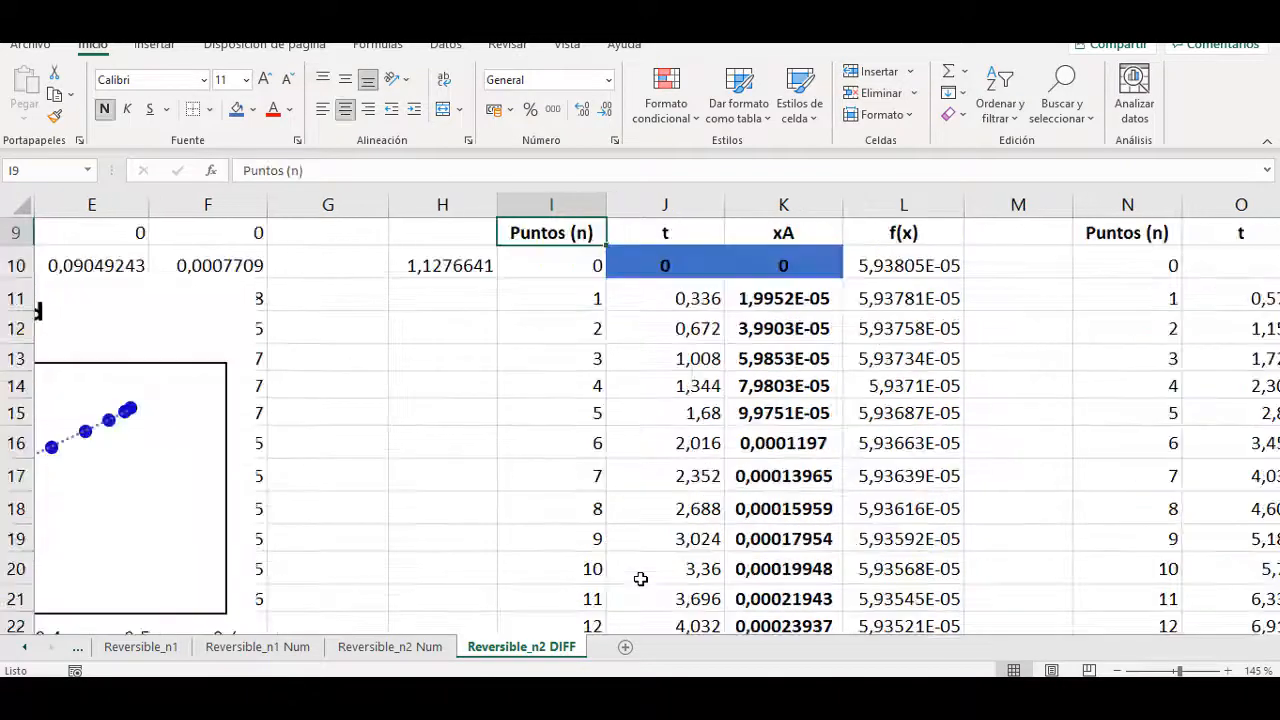
pyautogui.scroll(2, 650, 450)
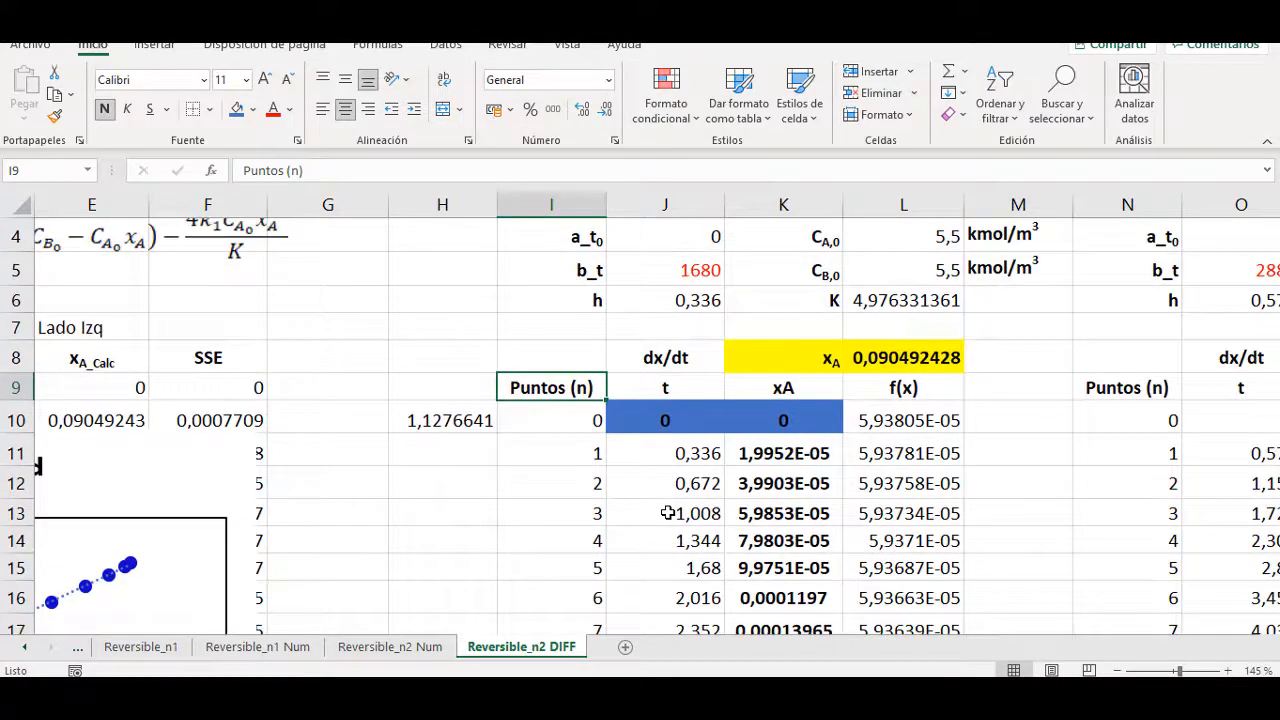
pyautogui.scroll(1, 660, 508)
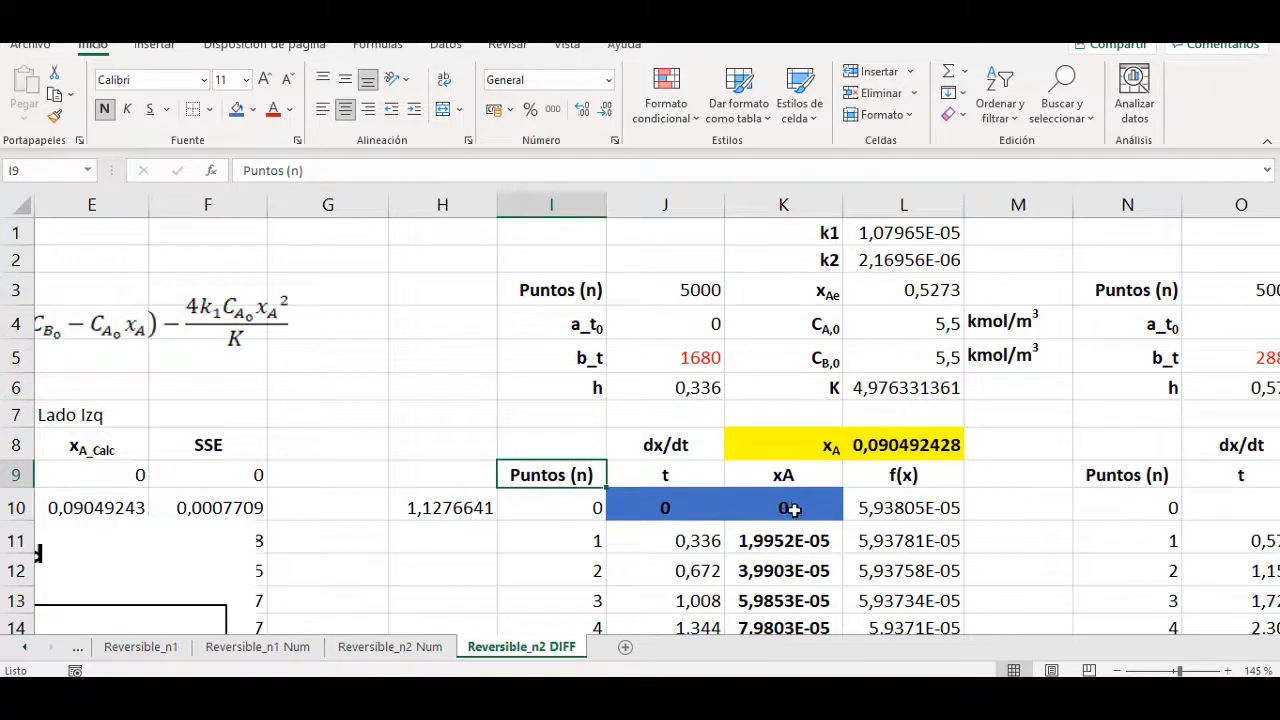
# Inspect the f(x) formula in L10 and its cell references to k1, CA0, CB0, K and xA without changing it.
pyautogui.doubleClick(920, 505)
pyautogui.click(949, 543)
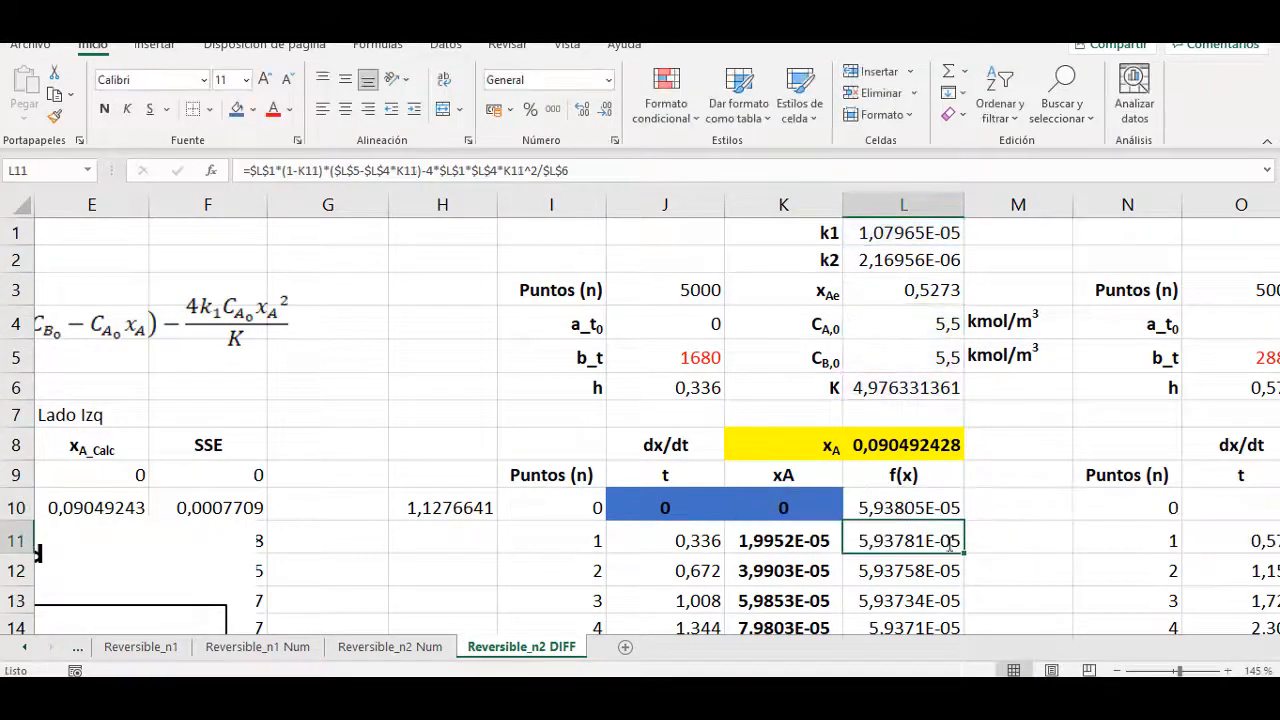
pyautogui.doubleClick(928, 505)
pyautogui.press('Return')
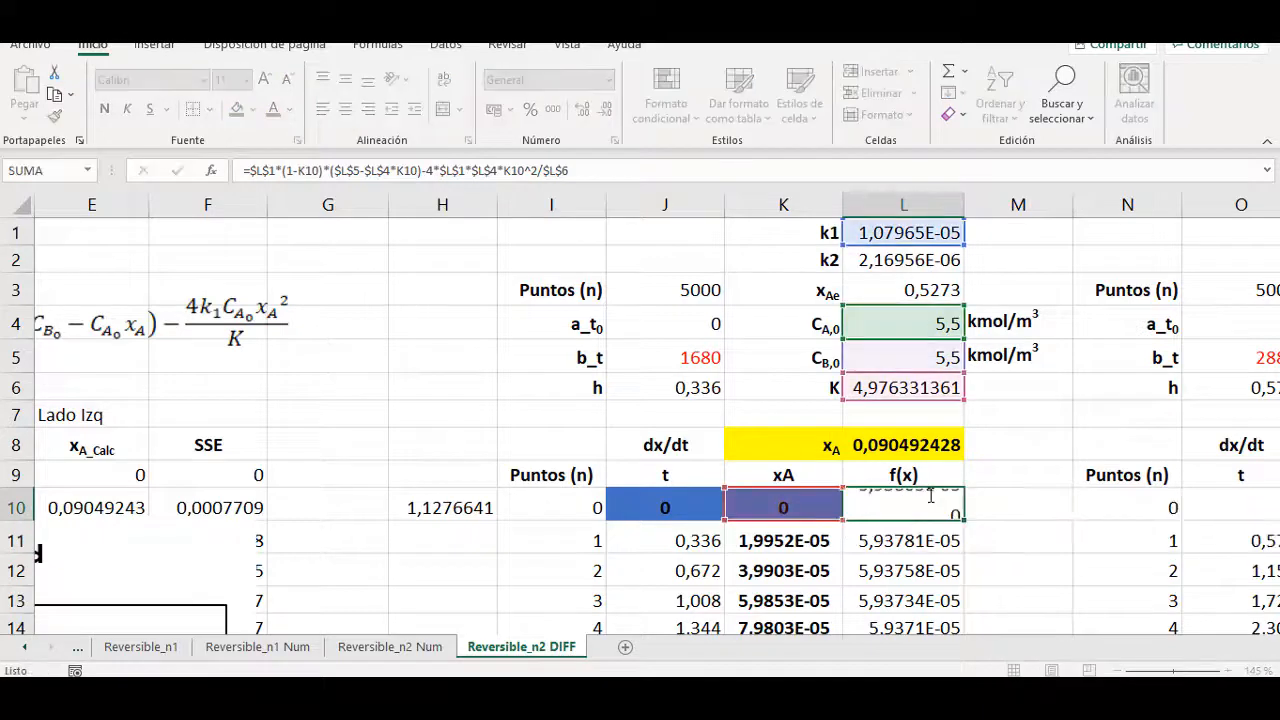
pyautogui.doubleClick(908, 508)
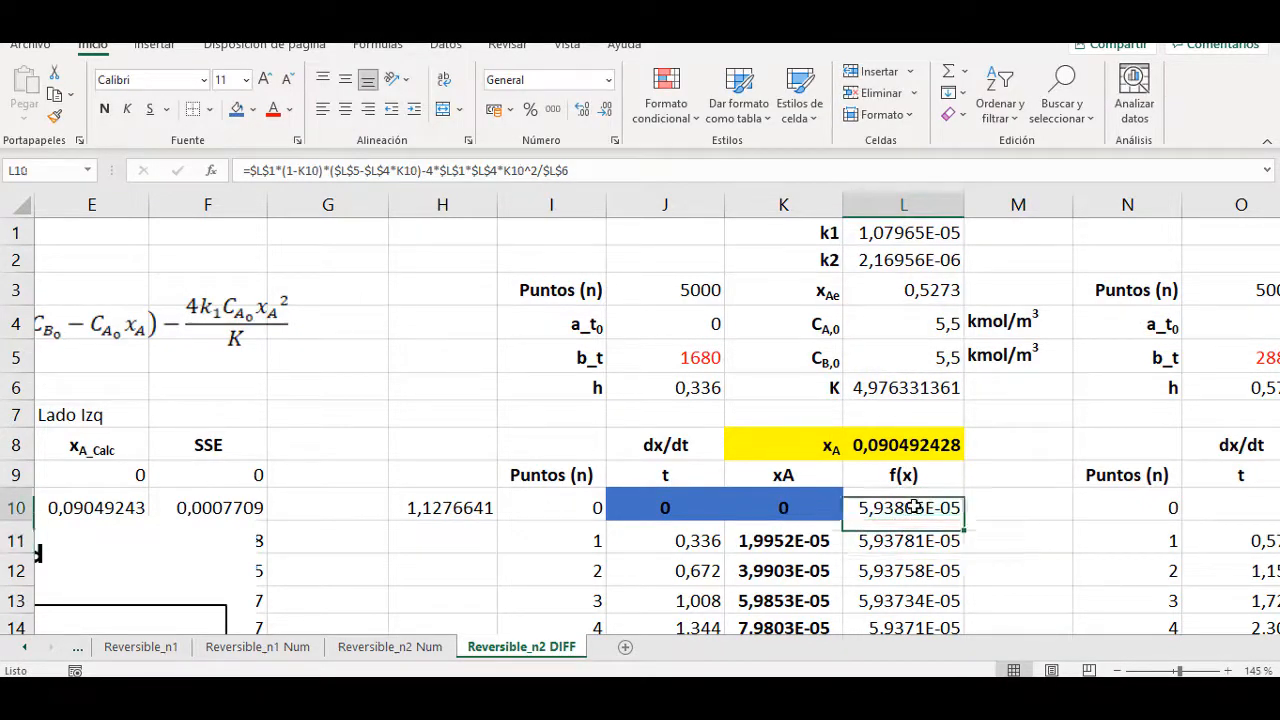
pyautogui.press('Return')
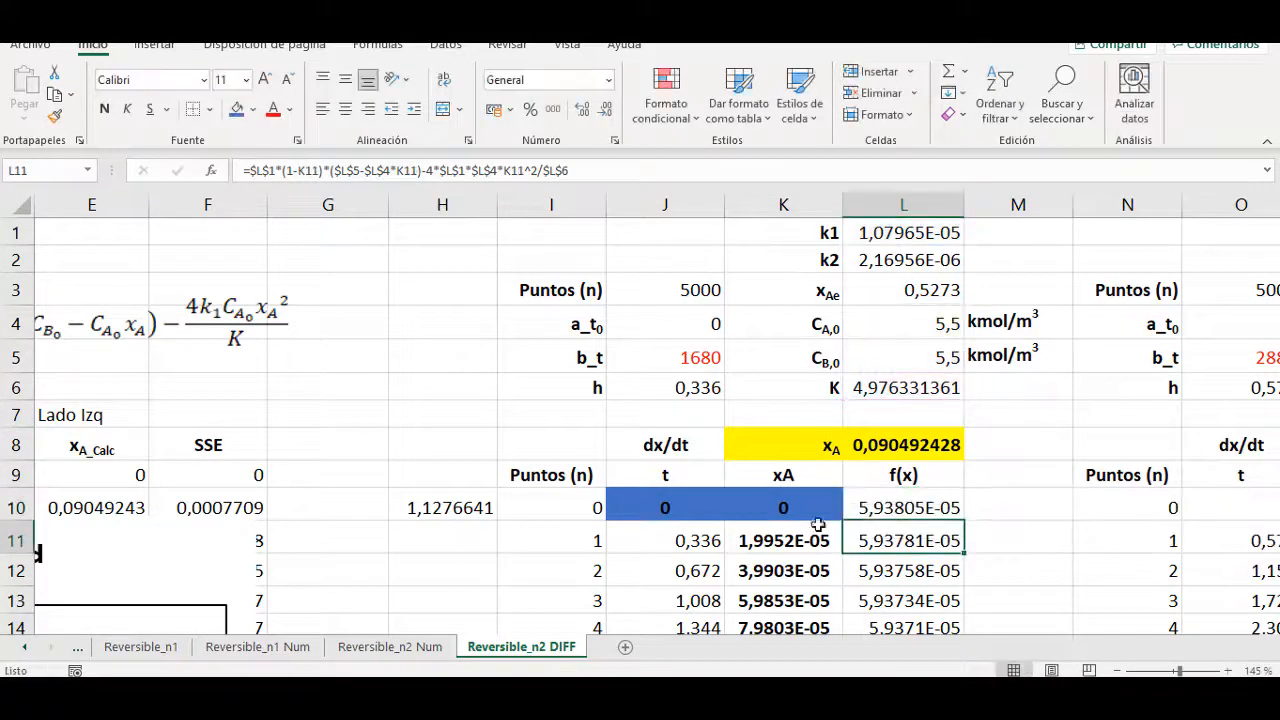
pyautogui.doubleClick(897, 505)
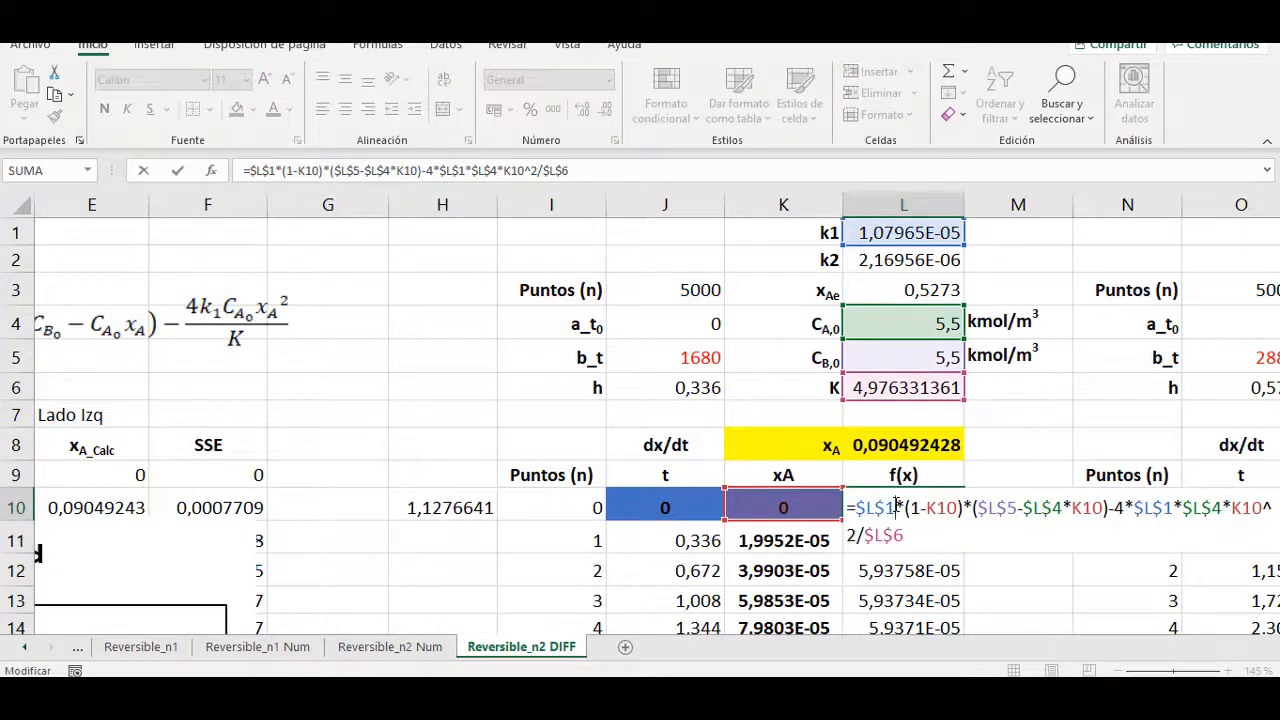
pyautogui.press('Return')
# Move the dxA/dt rate equation image right, over columns G to J, closer to the f(x) formula.
pyautogui.moveTo(140, 328); pyautogui.dragTo(633, 330)
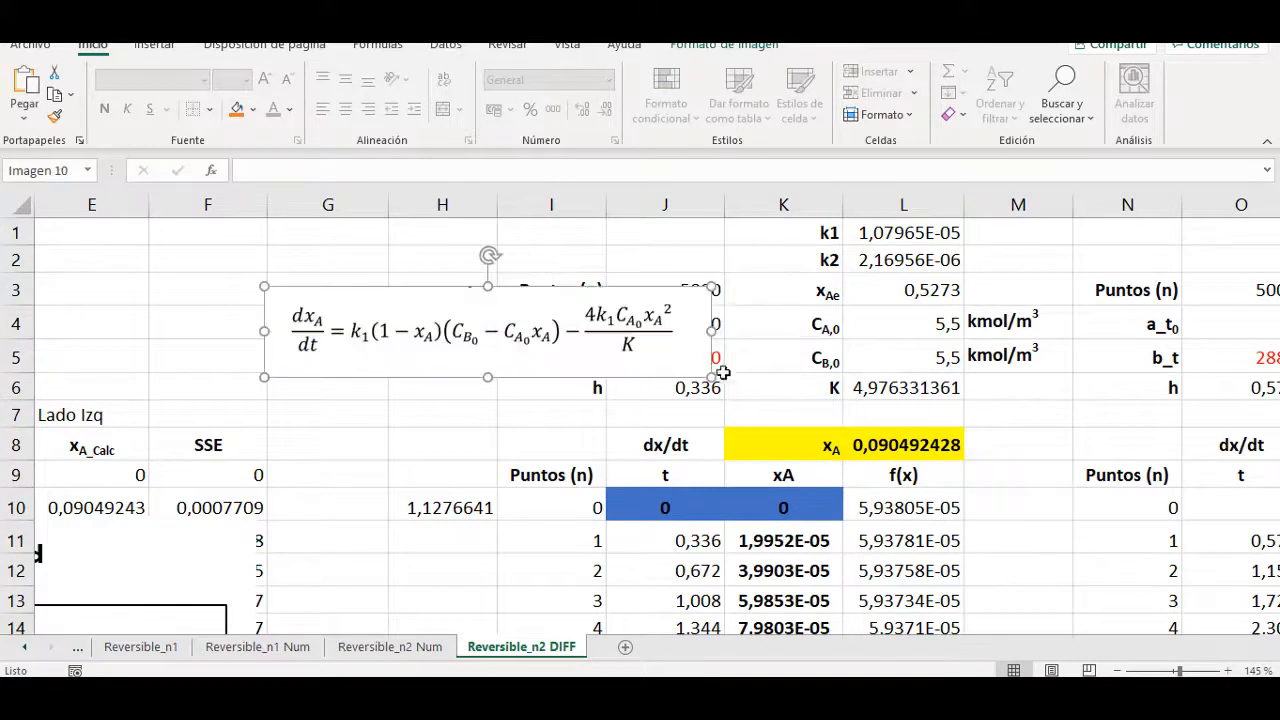
# Compare the f(x) formula in L10 with the dxA/dt rate equation image, and inspect the cell reference behind K in L6.
pyautogui.doubleClick(913, 512)
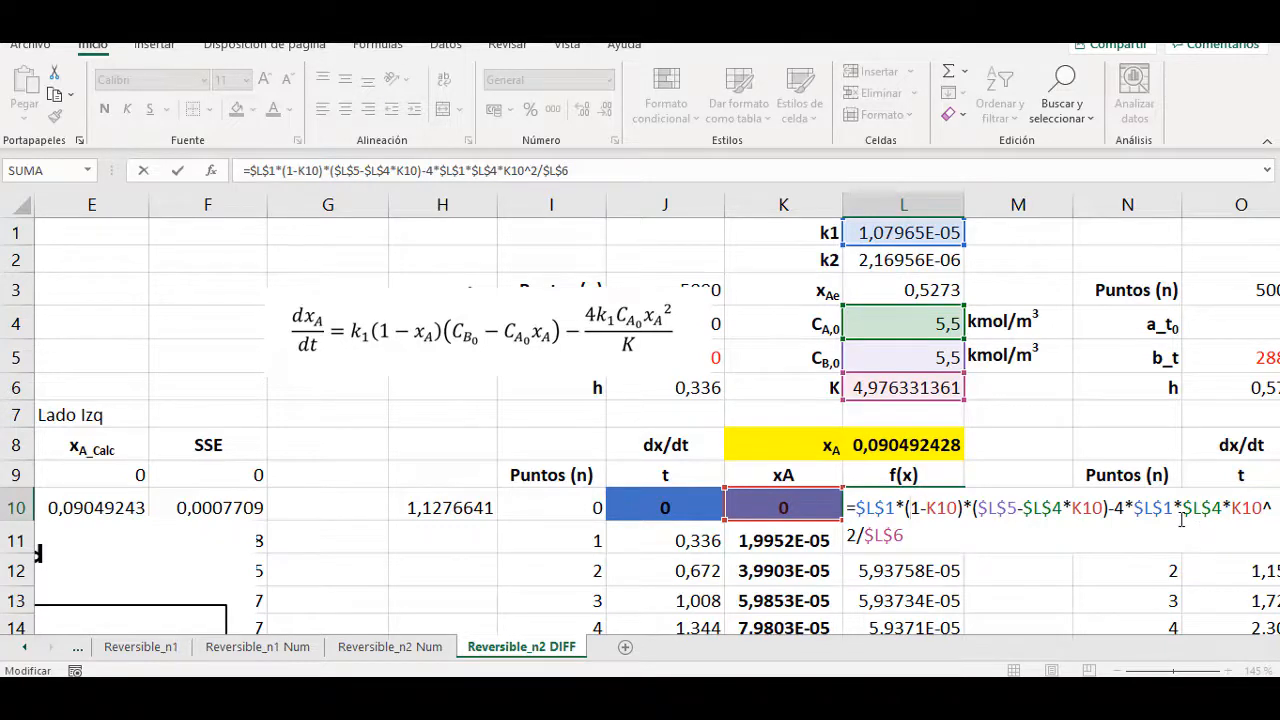
pyautogui.press('Return')
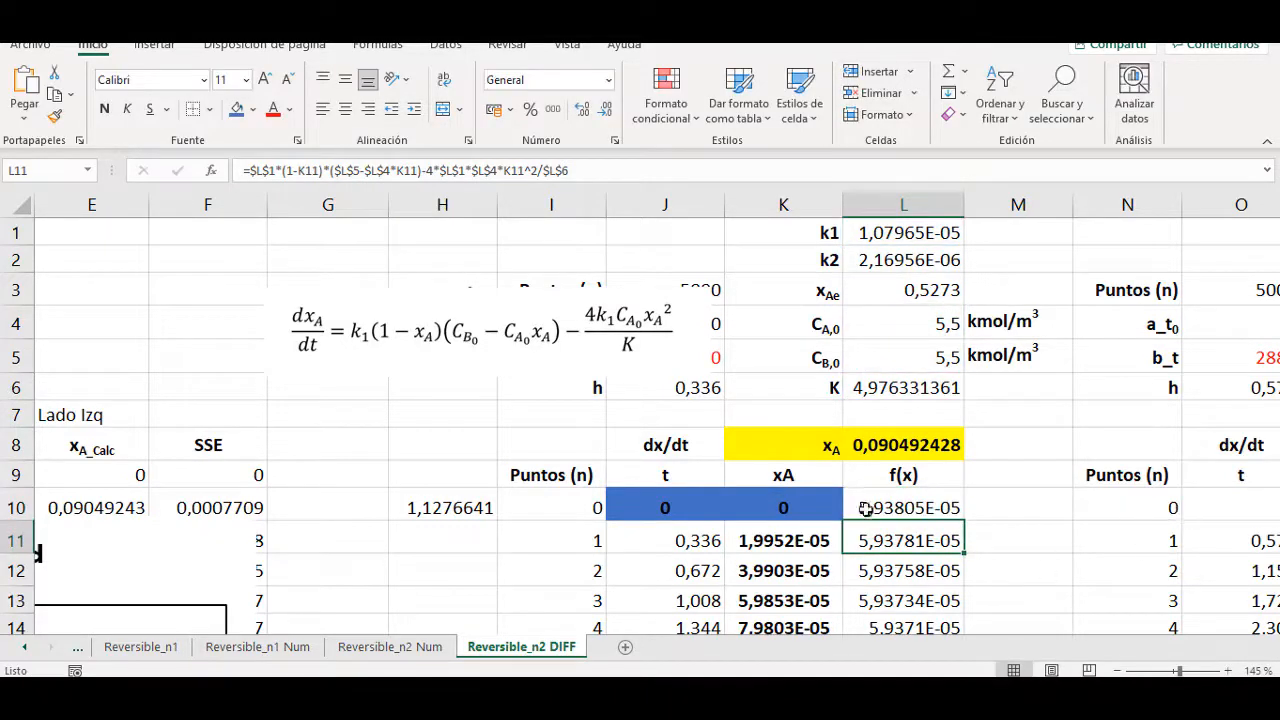
pyautogui.doubleClick(926, 510)
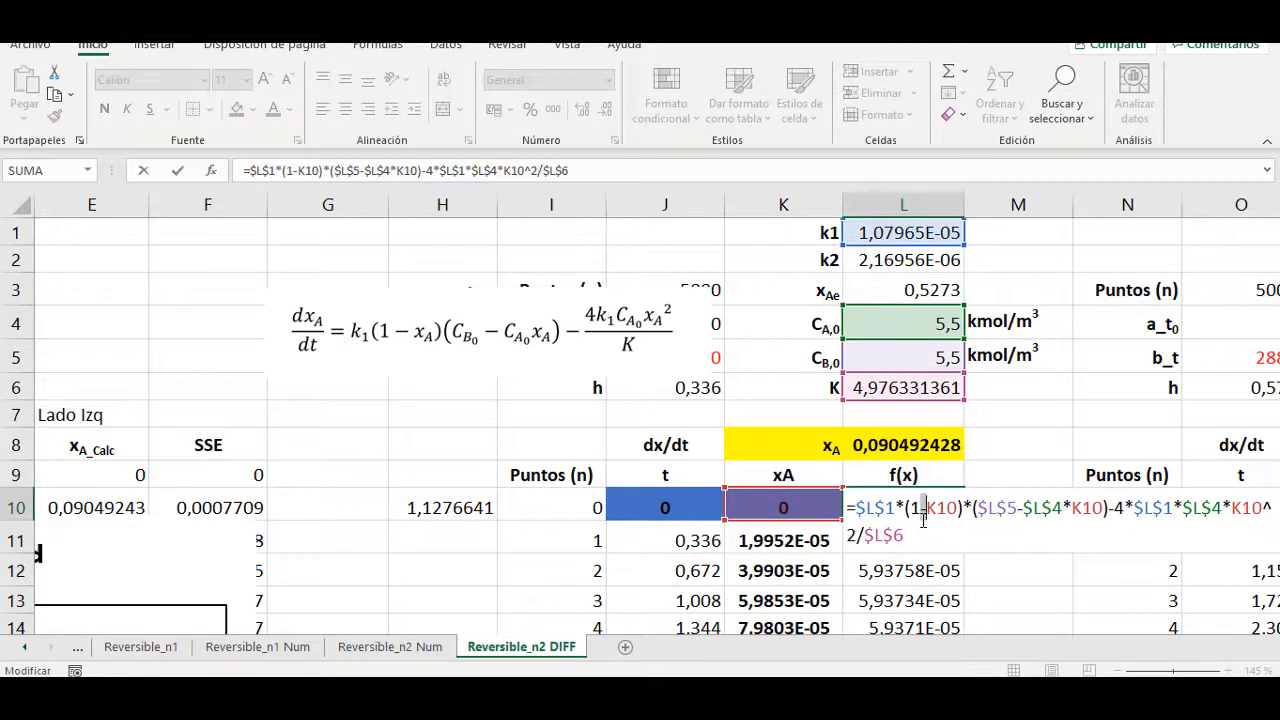
pyautogui.press('Return')
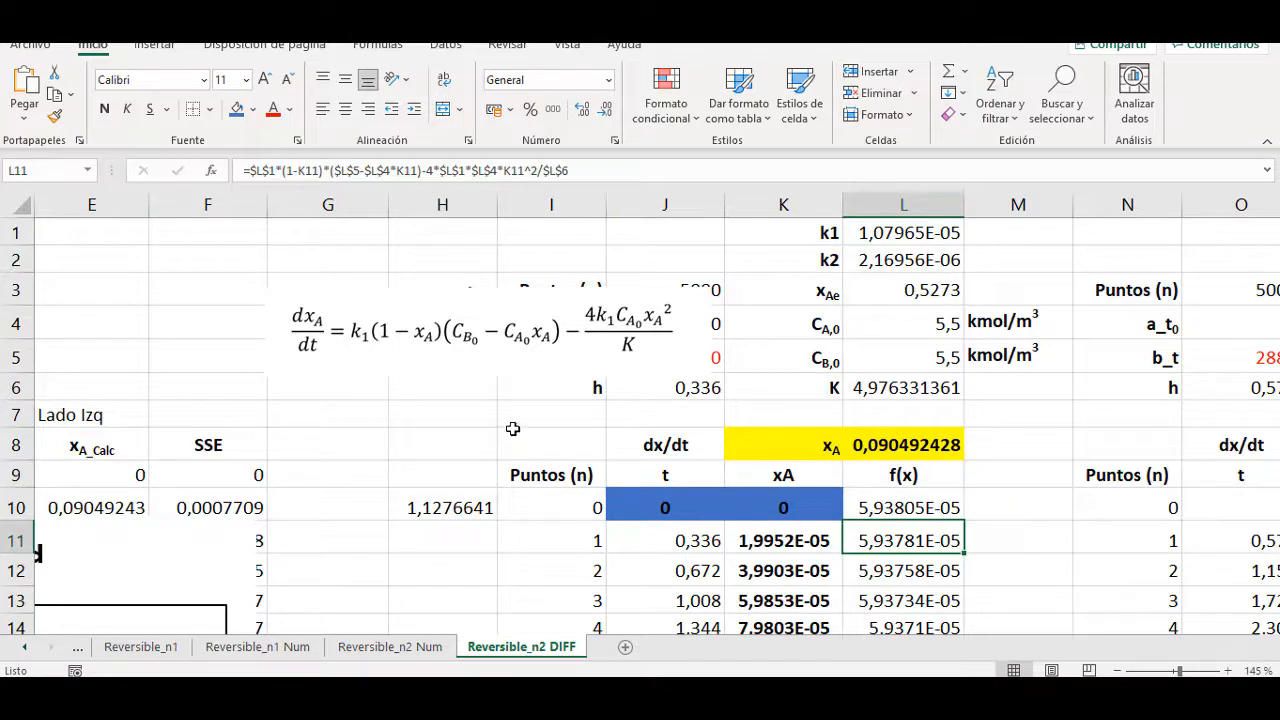
pyautogui.doubleClick(909, 386)
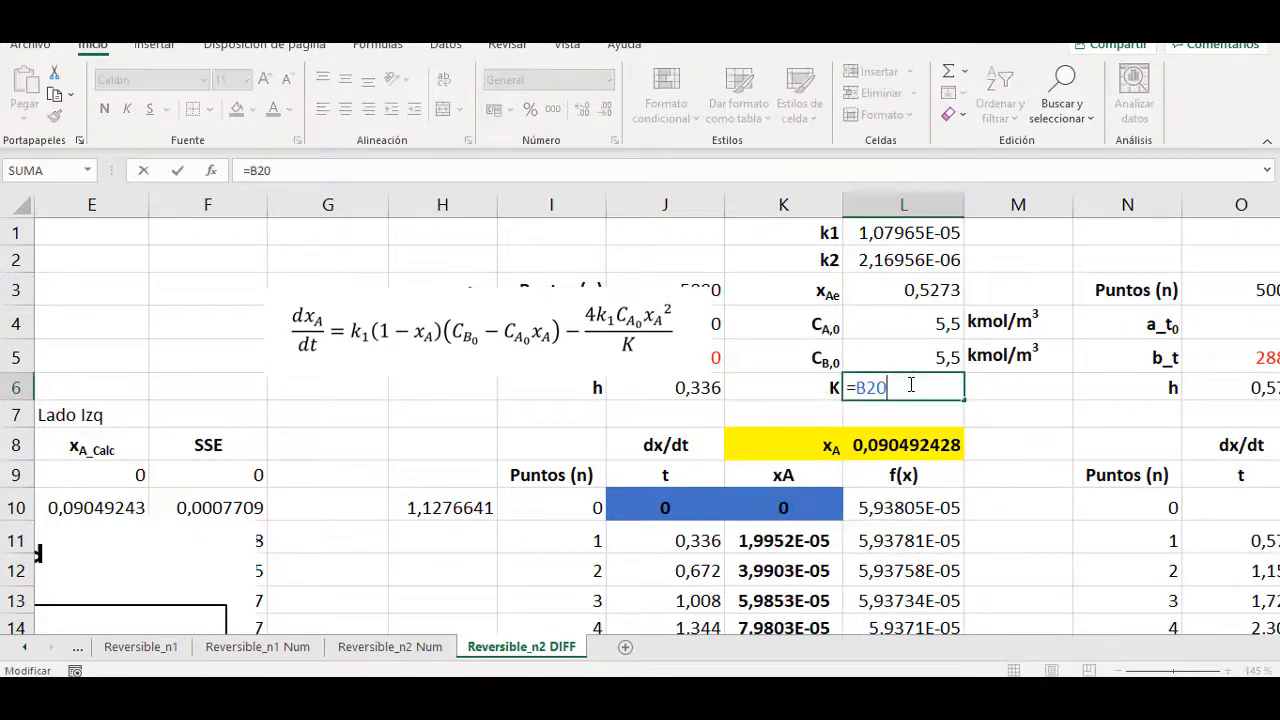
pyautogui.press('Return')
# Trace the k1, conversion, concentration and K terms of the f(x) formula in L10 again without editing it.
pyautogui.click(900, 507)
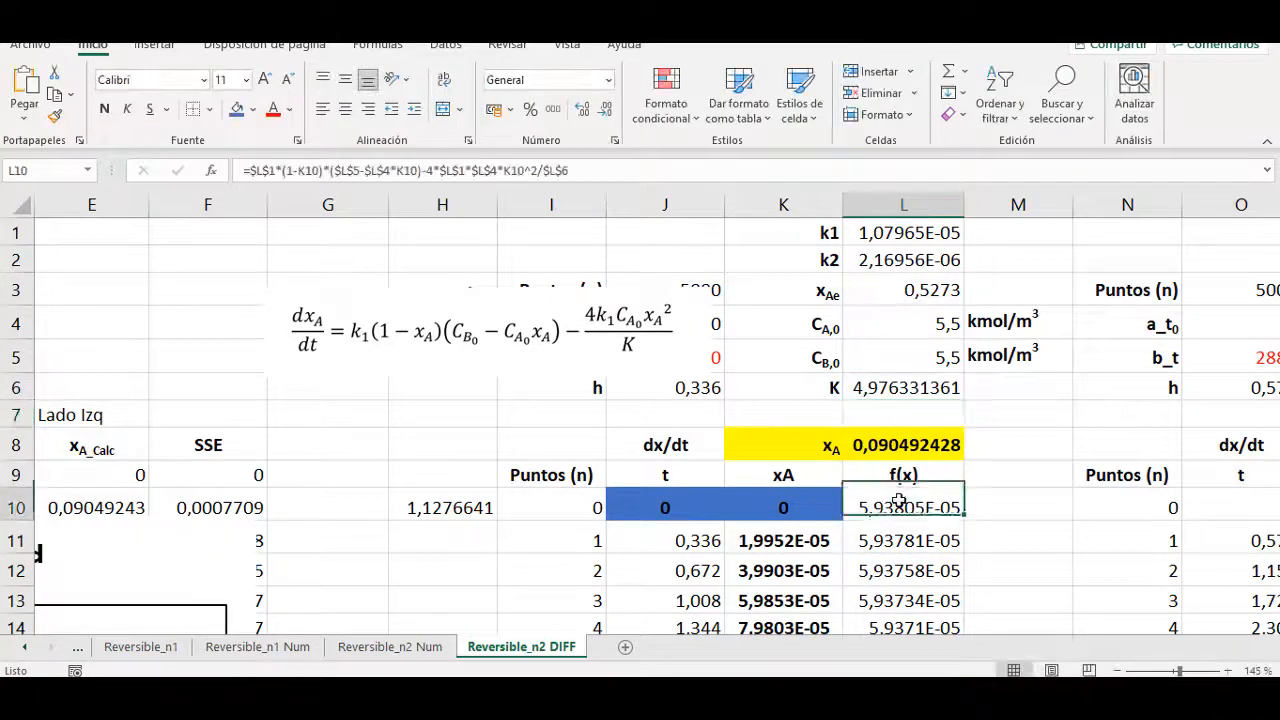
pyautogui.doubleClick(900, 505)
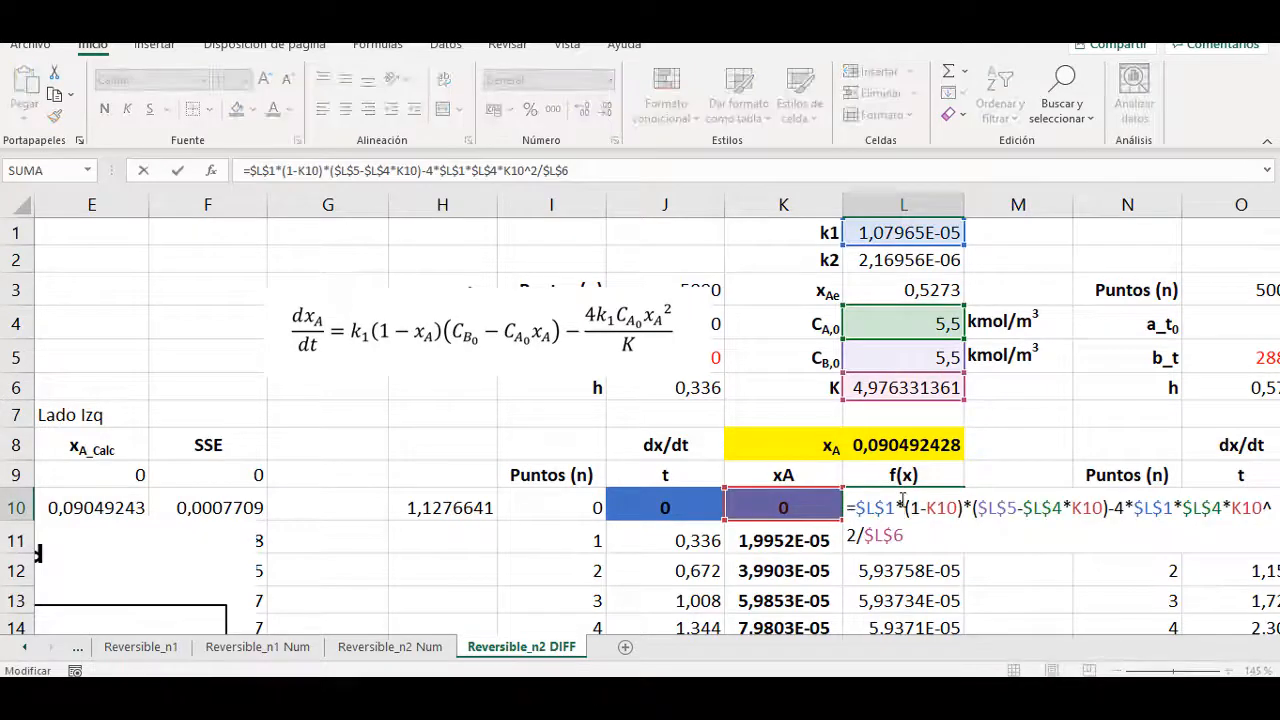
pyautogui.press('Return')
pyautogui.click(900, 508)
pyautogui.doubleClick(905, 508)
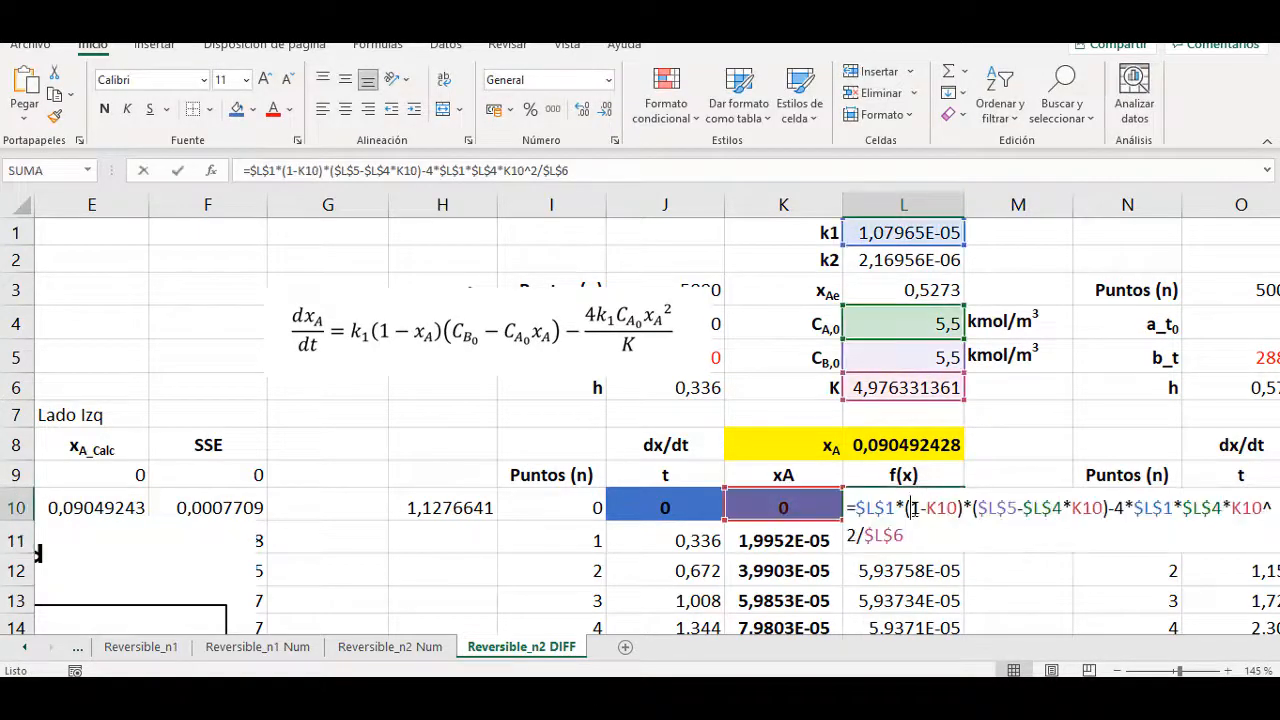
pyautogui.press('Escape')
pyautogui.click(760, 485)
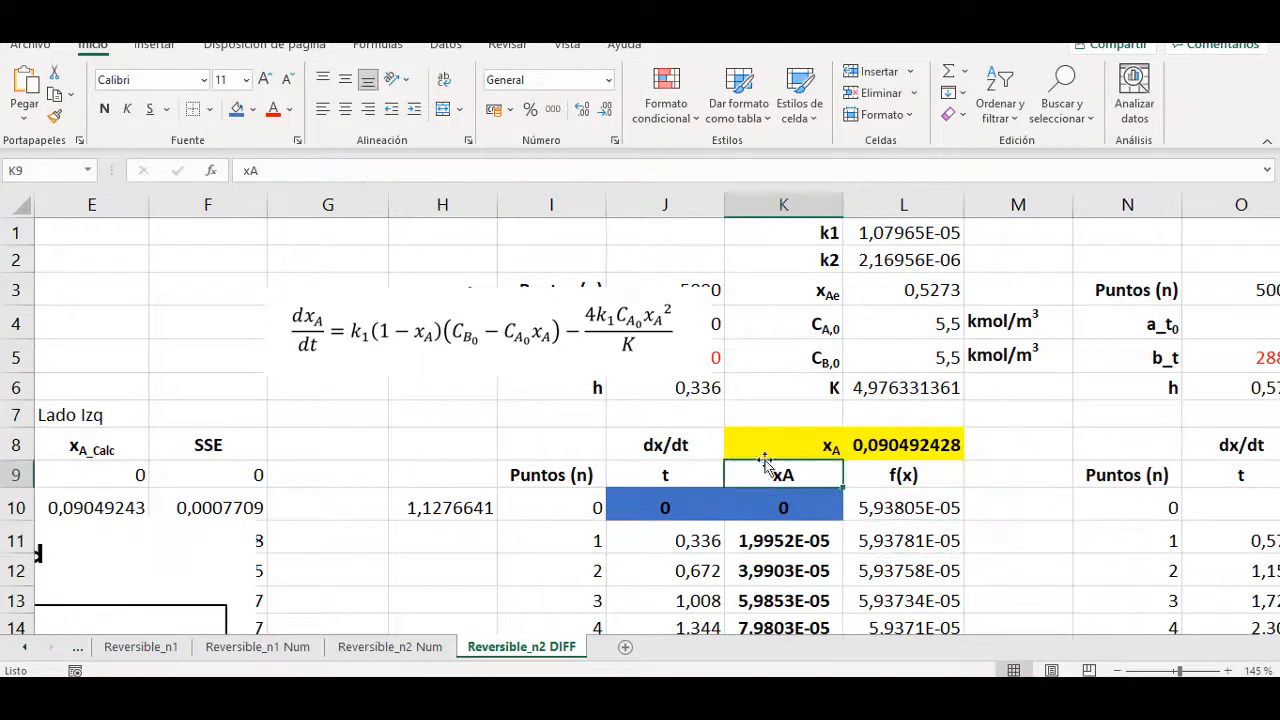
pyautogui.doubleClick(893, 508)
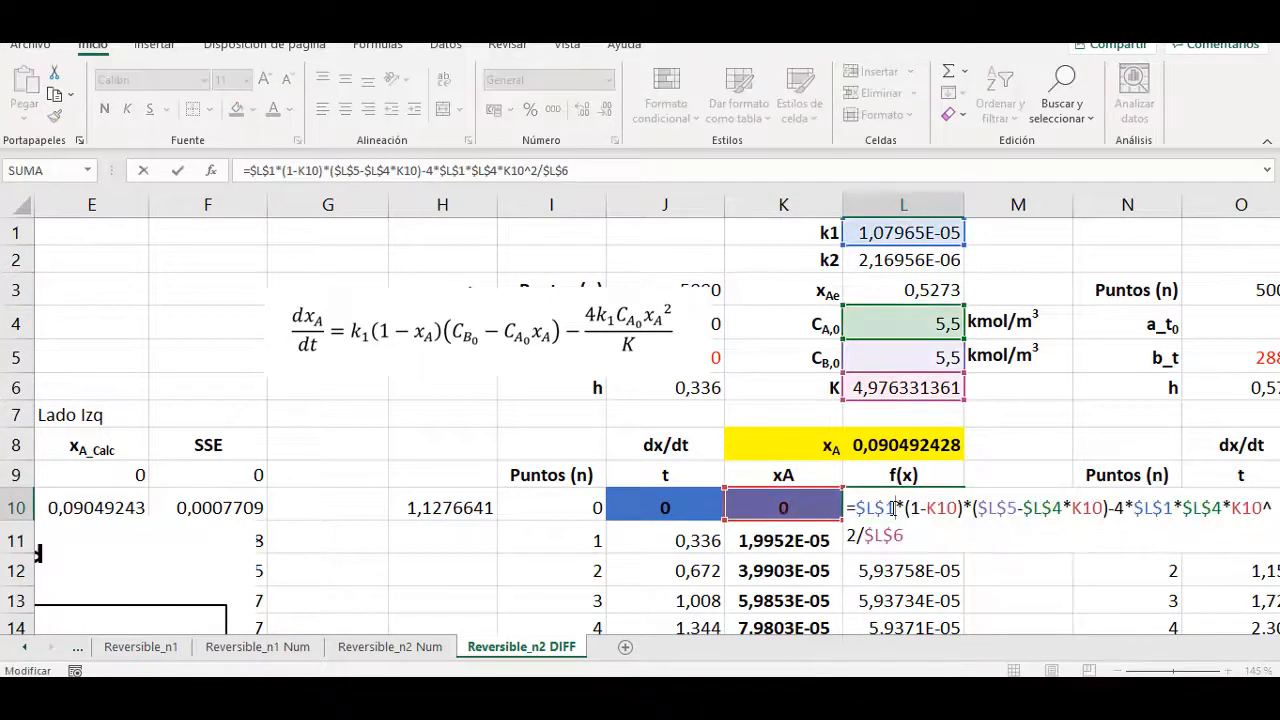
pyautogui.press('Return')
# Center the time values in column J from J11 down to the last row of the Euler table.
pyautogui.click(665, 565)
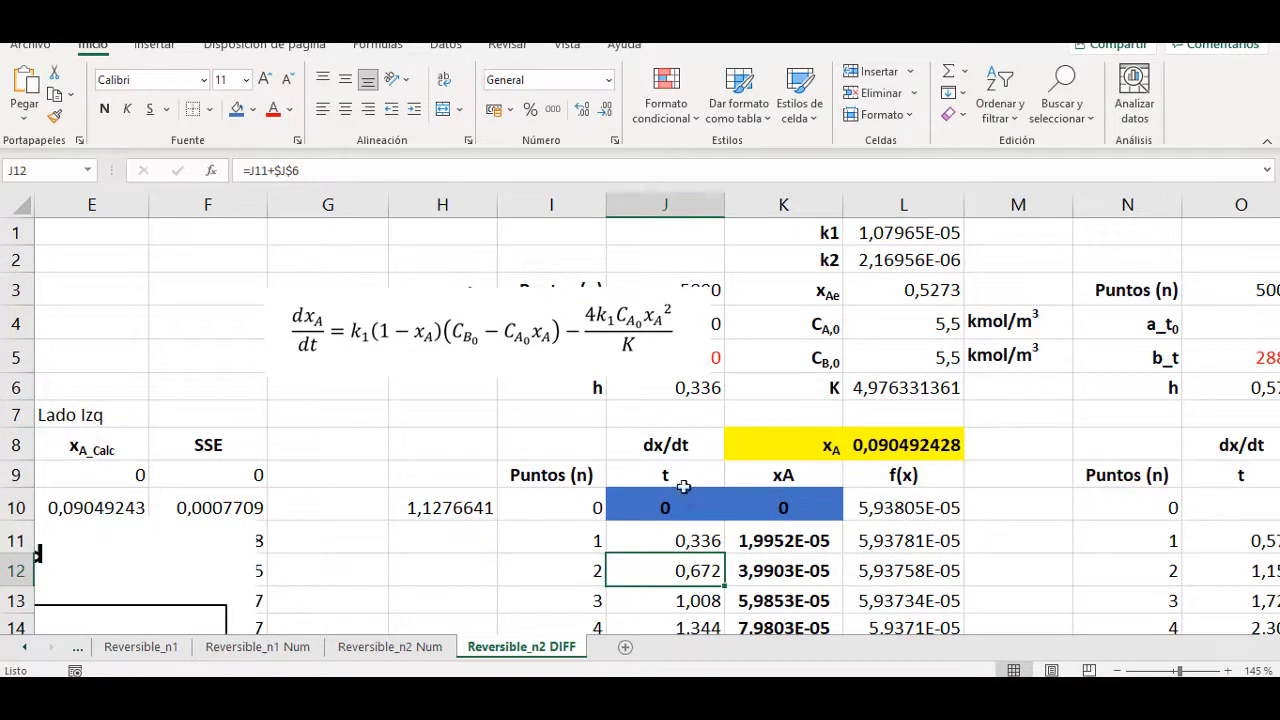
pyautogui.moveTo(684, 481); pyautogui.dragTo(679, 517)
pyautogui.click(673, 539)
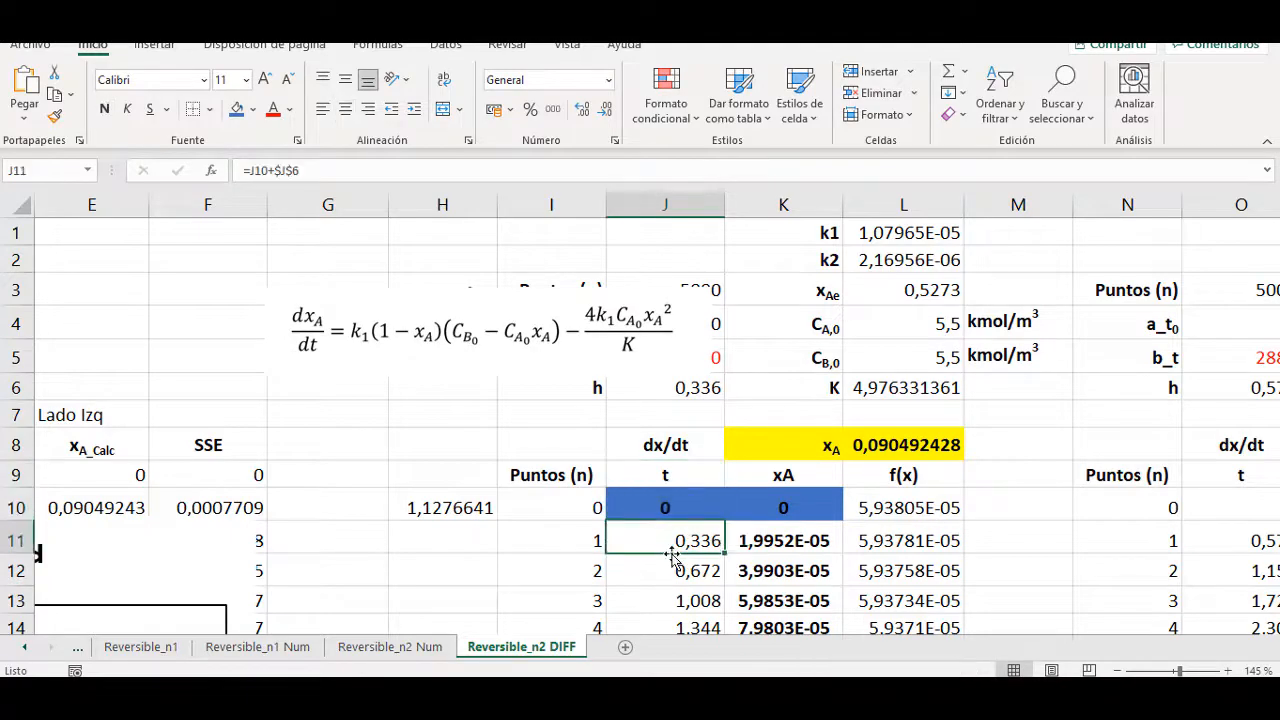
pyautogui.hotkey('ctrl', 'shift', 'Down')
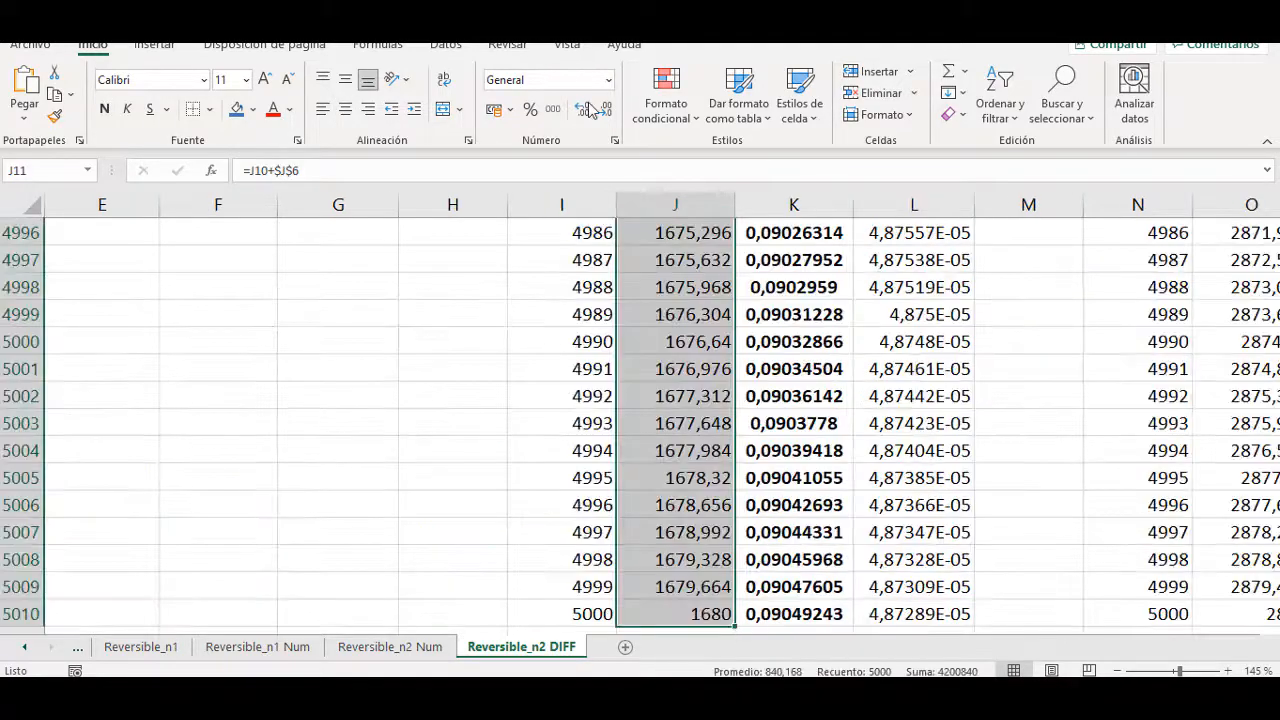
pyautogui.click(345, 108)
pyautogui.hotkey('ctrl', 'BackSpace')
pyautogui.click(668, 440)
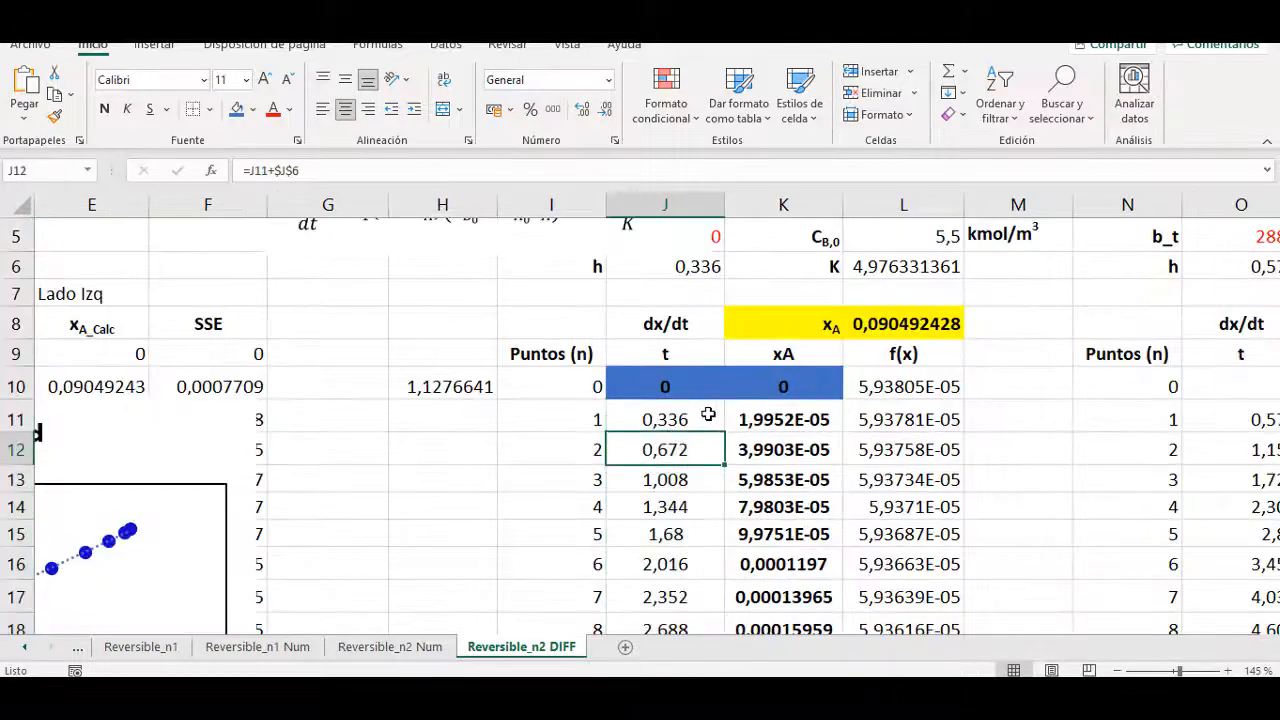
# Review the step size h in J6 and follow the time series from J11 to its last row, returning to the table head.
pyautogui.scroll(2, 720, 420)
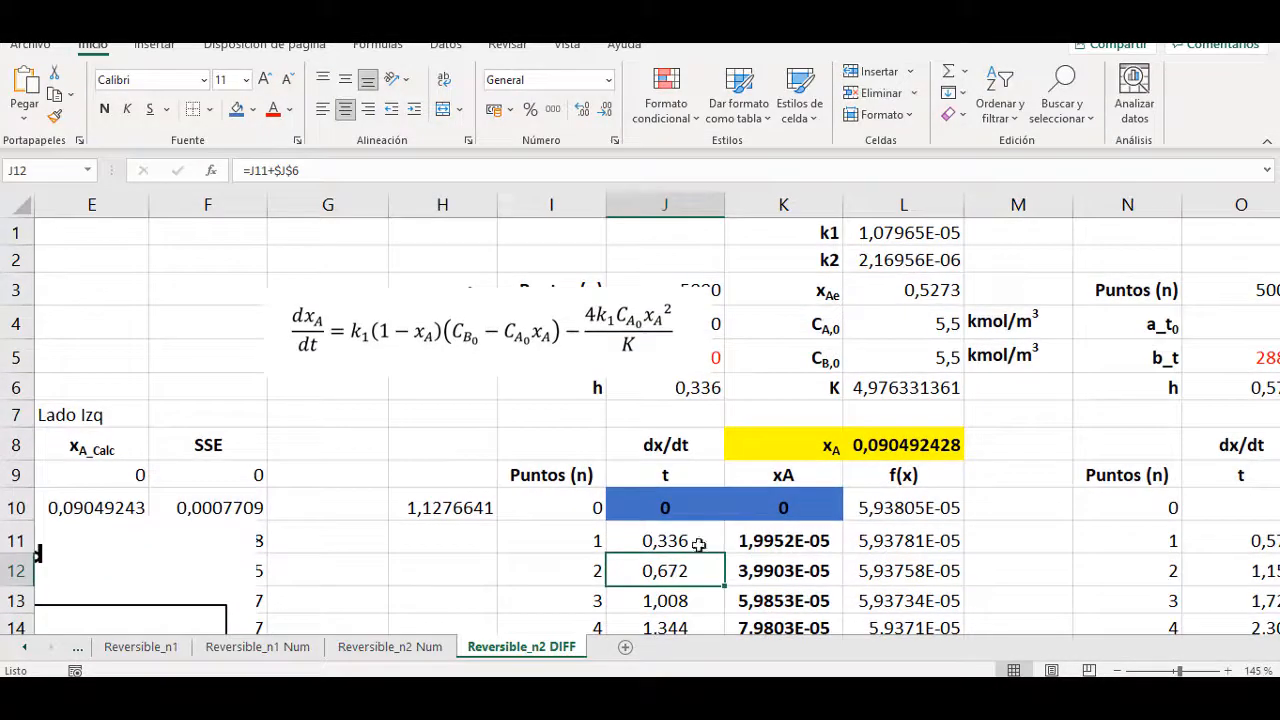
pyautogui.click(704, 389)
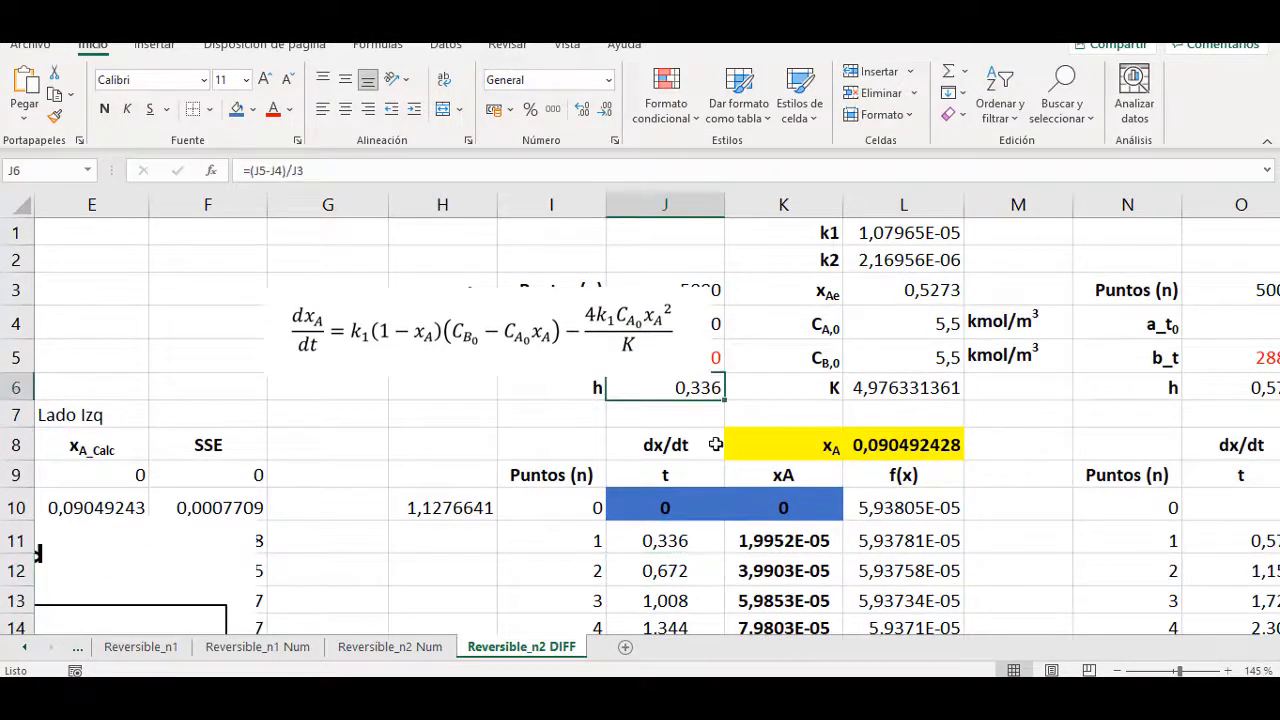
pyautogui.click(681, 538)
pyautogui.hotkey('ctrl', 'Down')
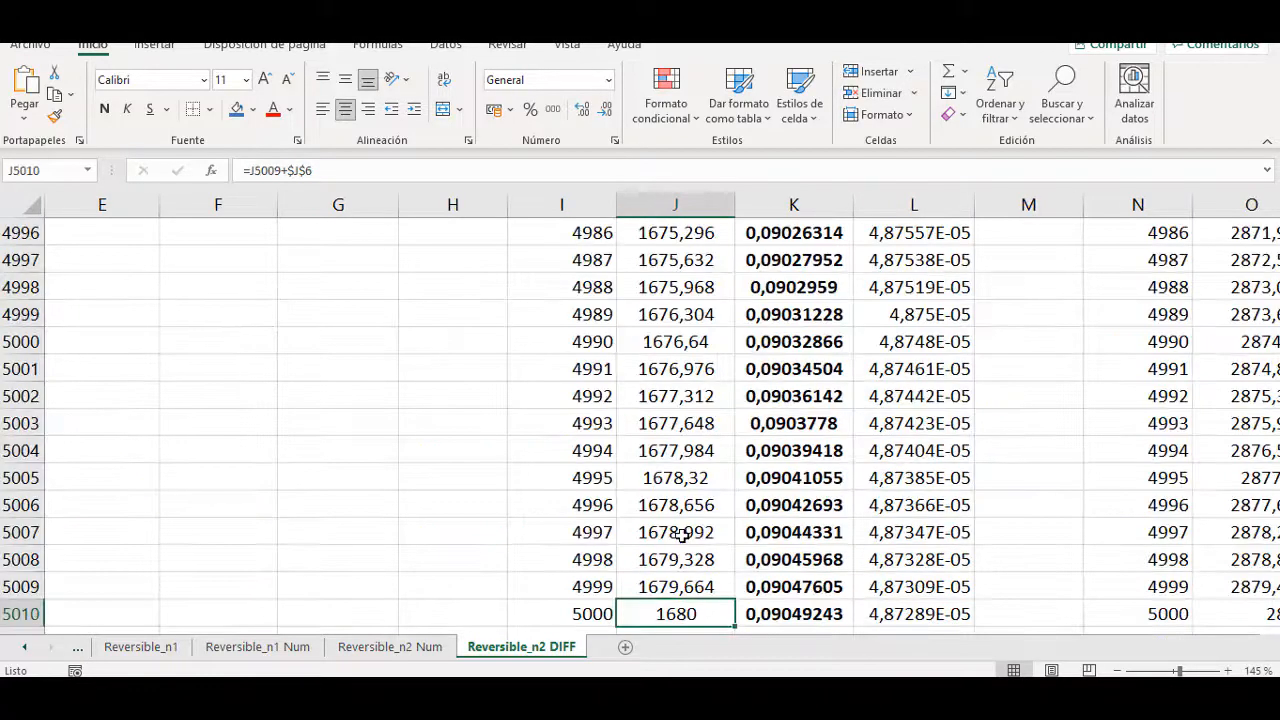
pyautogui.hotkey('ctrl', 'Up')
pyautogui.scroll(3, 598, 360)
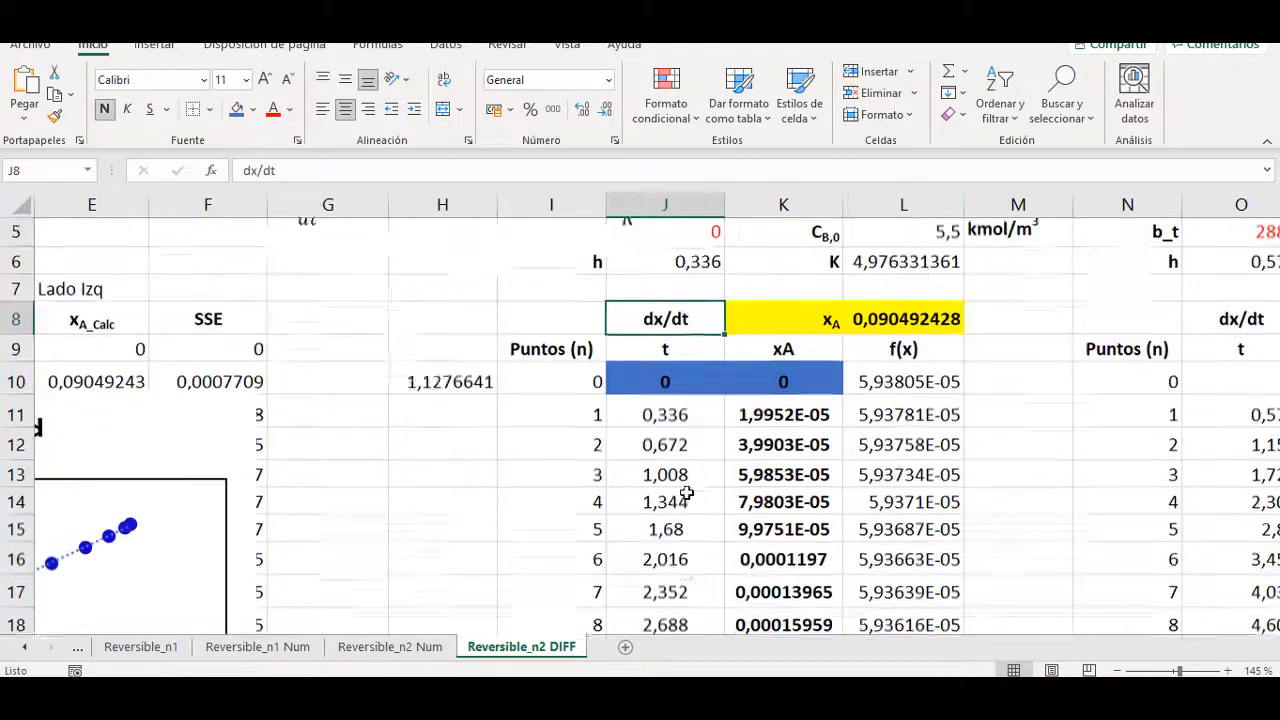
# Move the dxA/dt equation image left over columns E to H to uncover the Puntos (n), a_t0 and b_t values.
pyautogui.moveTo(598, 360); pyautogui.dragTo(442, 355)
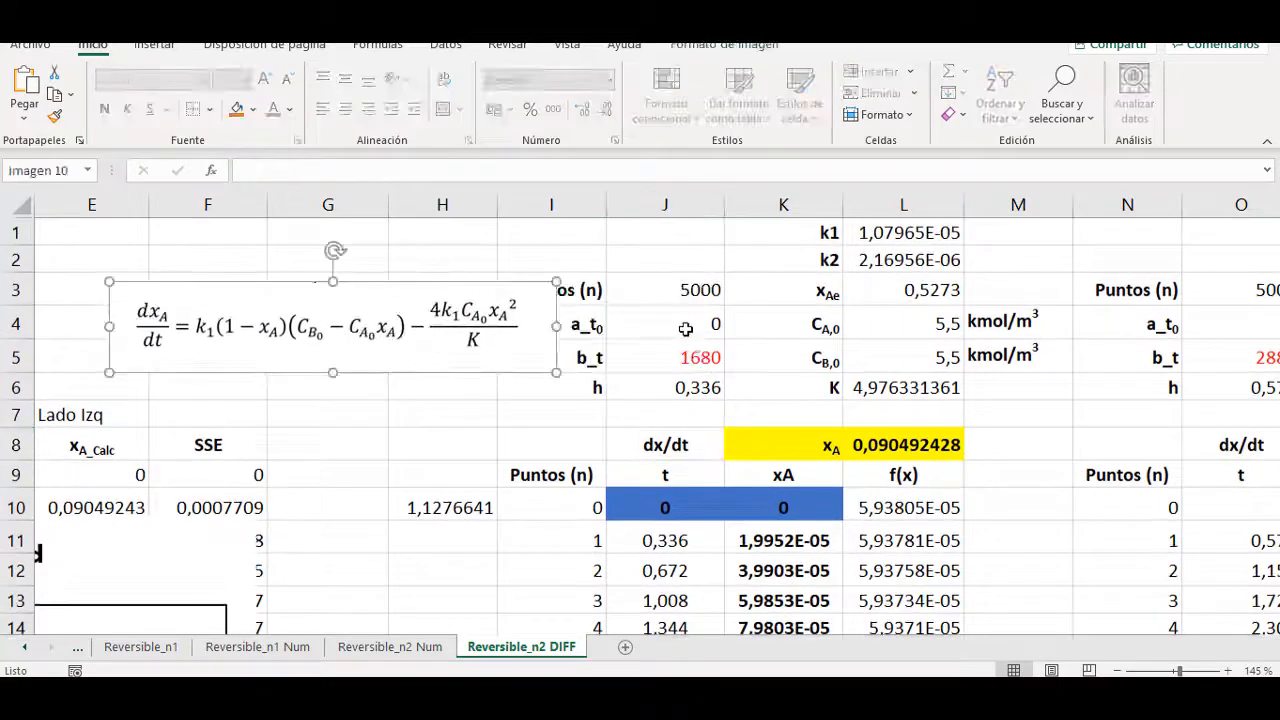
pyautogui.moveTo(686, 325); pyautogui.dragTo(691, 347)
pyautogui.click(666, 573)
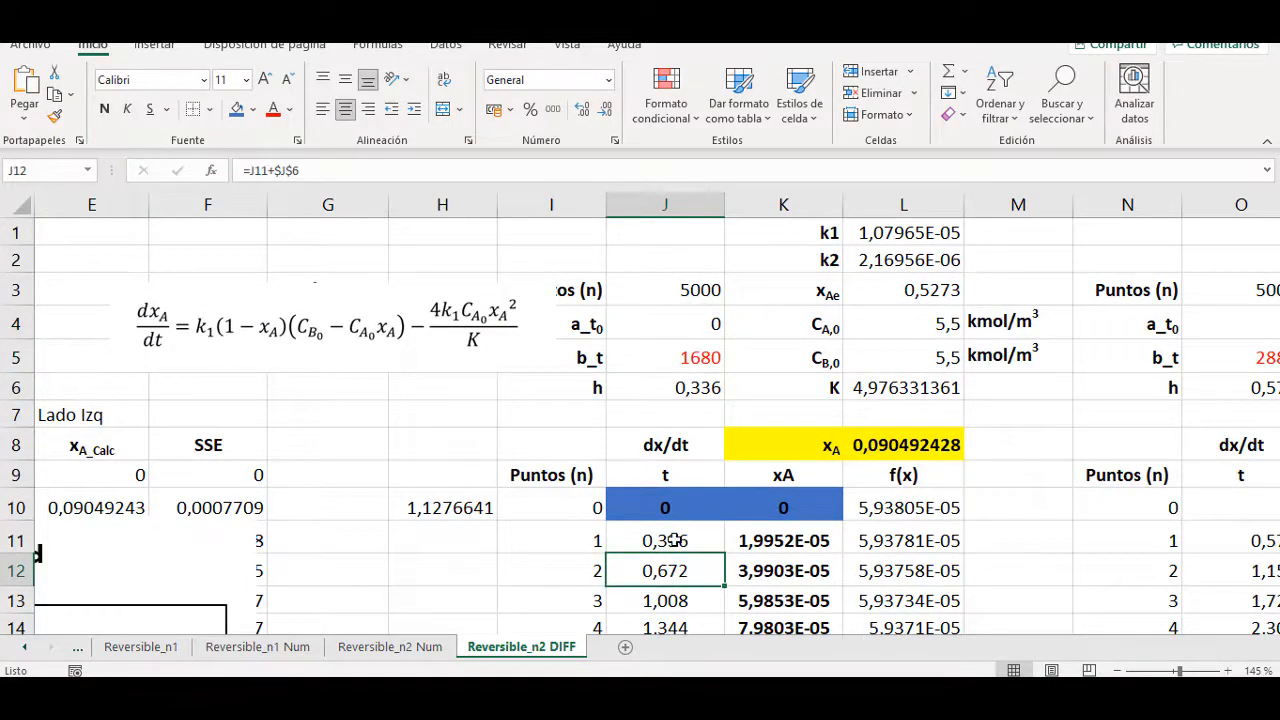
# Review the time formula =J10+$J$6 in J11, fill it down column J and check the series through its last row.
pyautogui.click(675, 540)
pyautogui.doubleClick(675, 541)
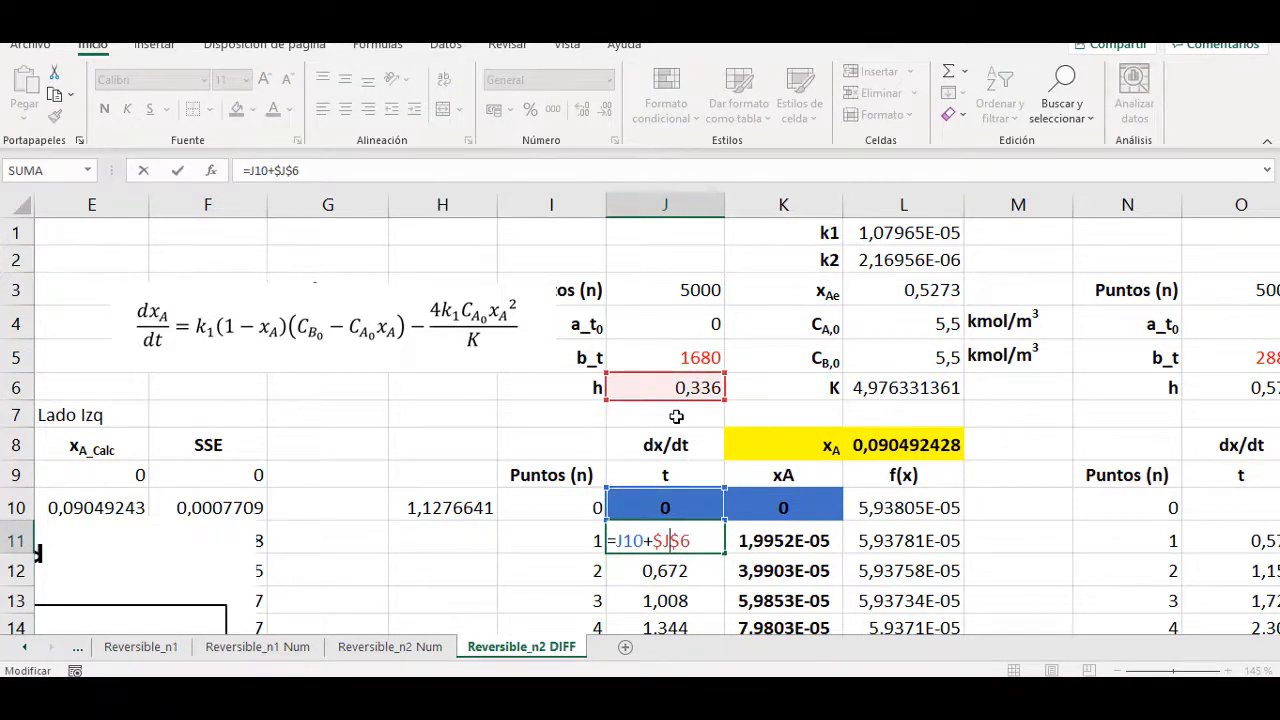
pyautogui.press('Return')
pyautogui.press('Up')
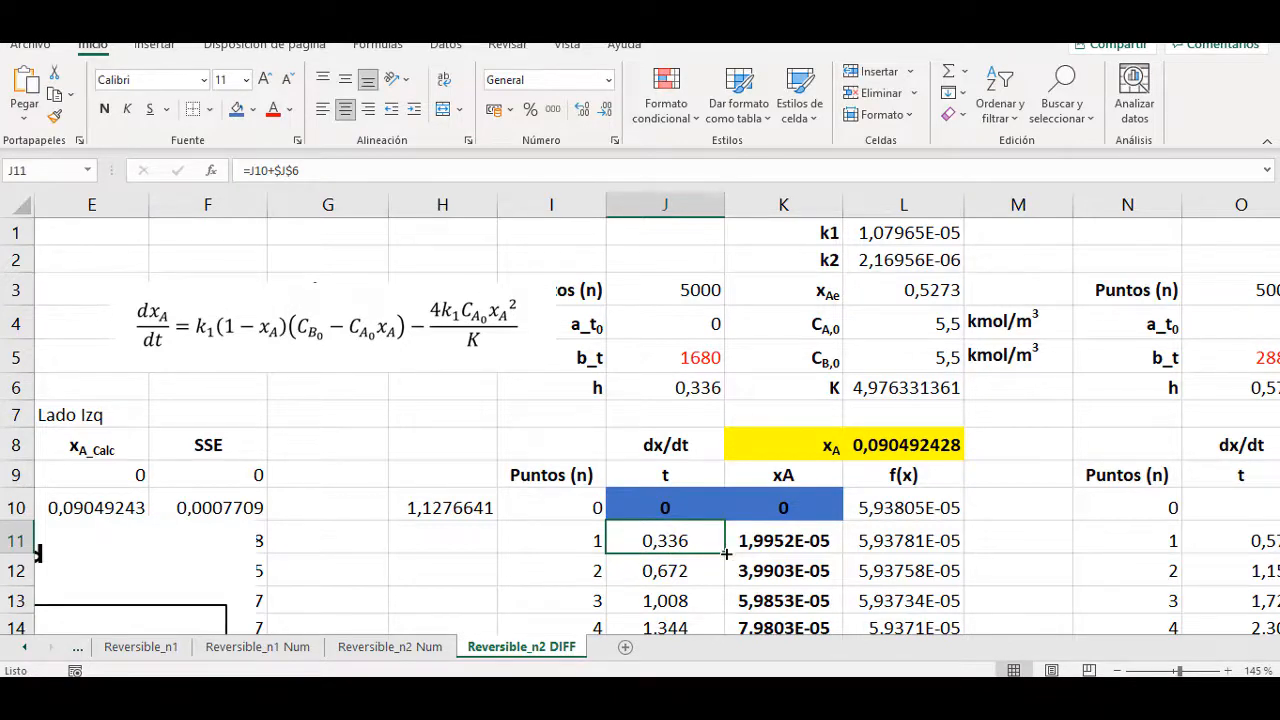
pyautogui.moveTo(726, 552); pyautogui.dragTo(726, 630)
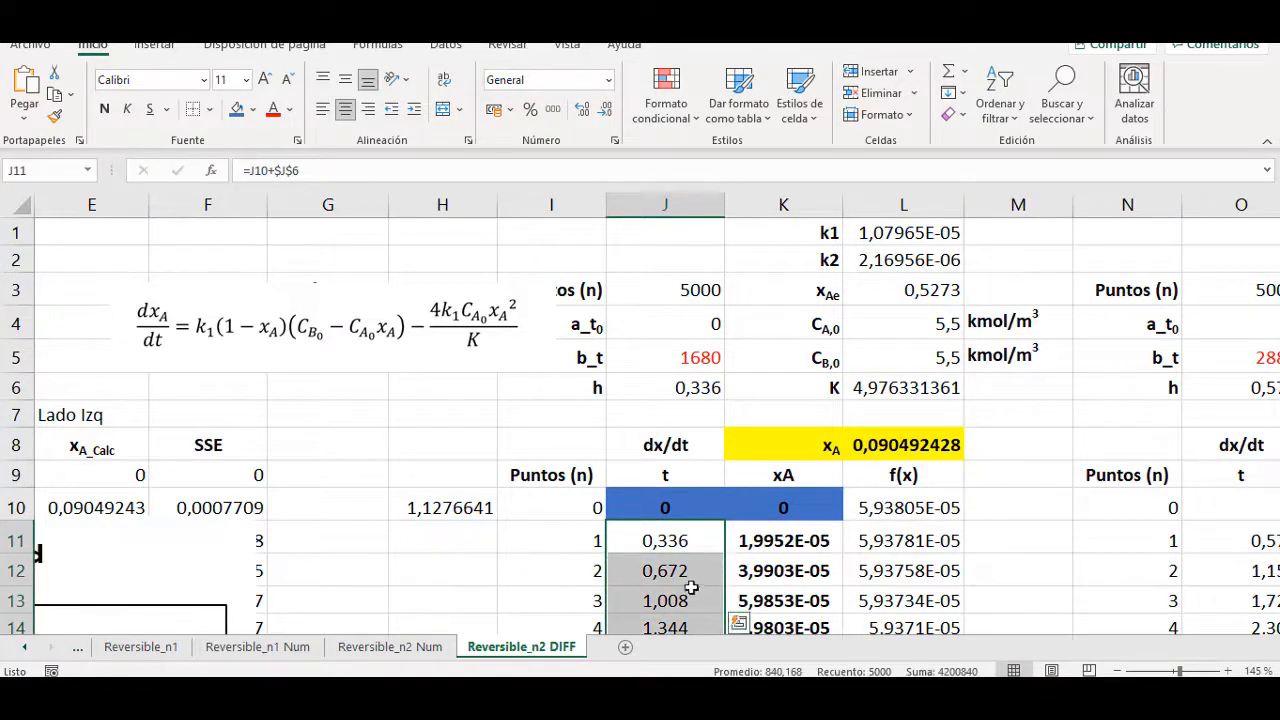
pyautogui.click(685, 575)
pyautogui.hotkey('ctrl', 'Down')
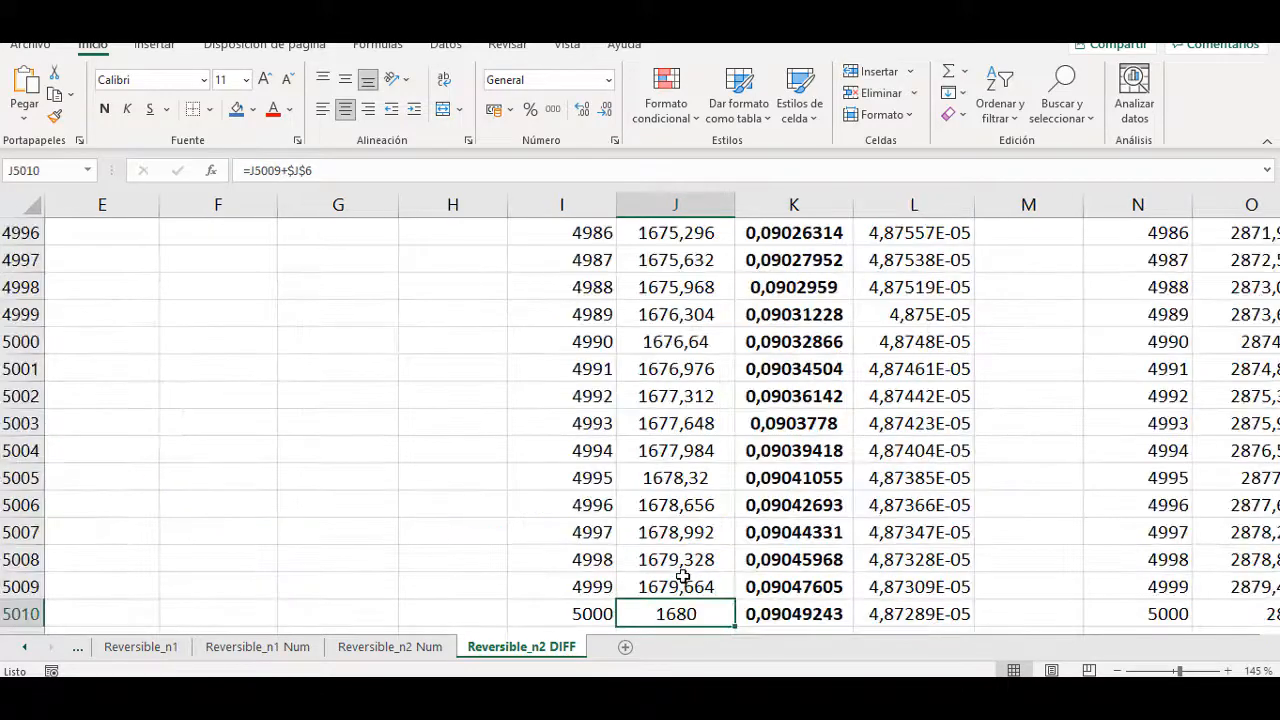
pyautogui.hotkey('ctrl', 'Up')
pyautogui.scroll(3, 681, 577)
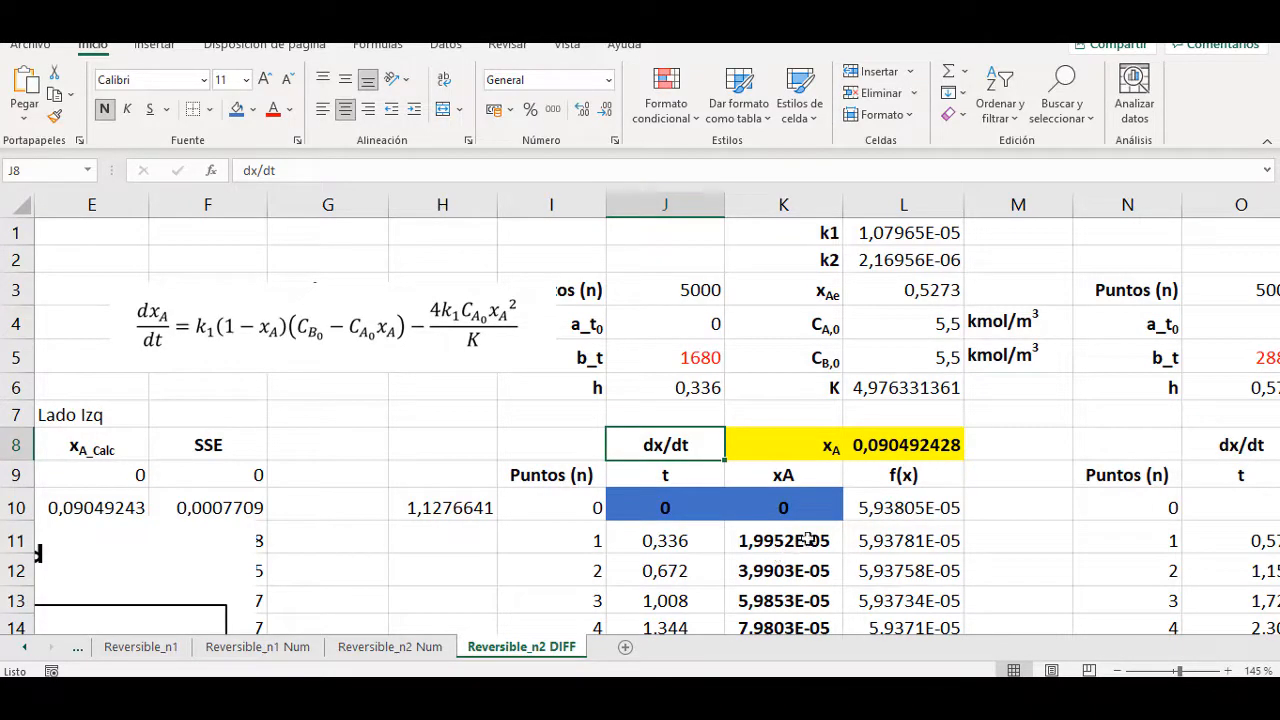
# Switch to the Reacciones Reversibles O2 PDF, capture a snapshot of Euler equation 20 on page 5, and return to the Excel workbook.
pyautogui.hotkey('alt', 'Tab')
pyautogui.scroll(-8, 455, 458)
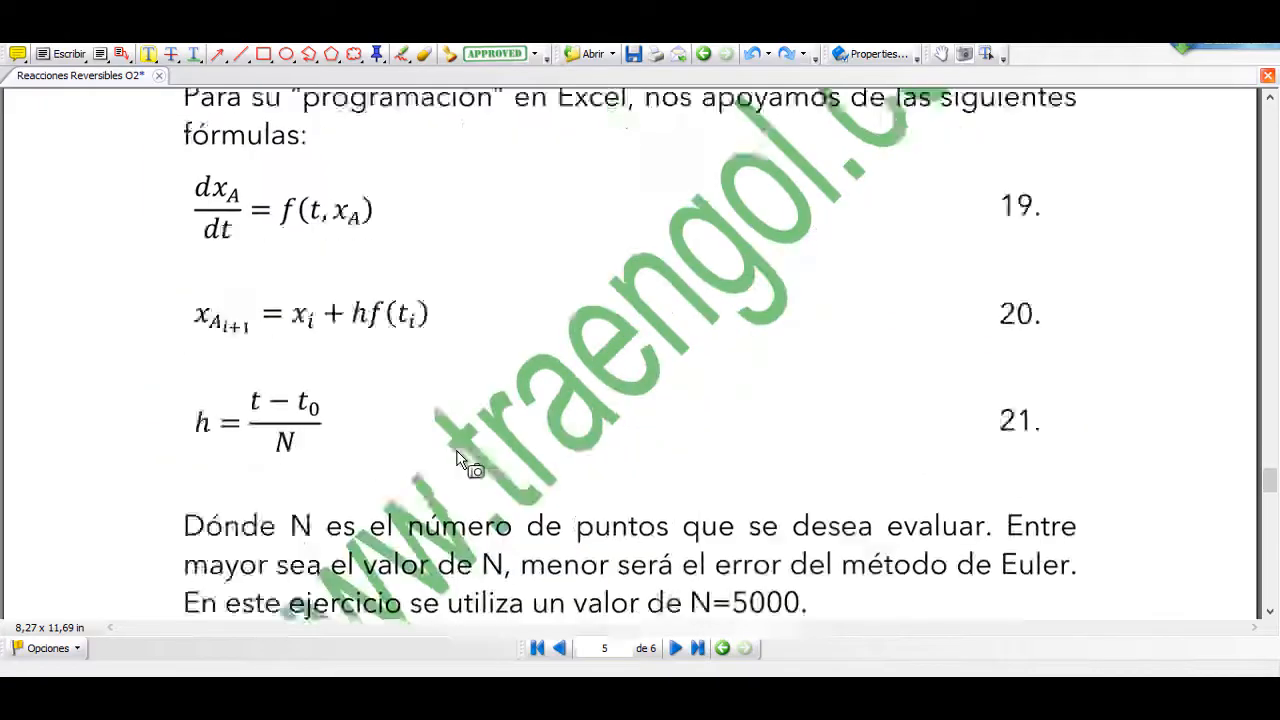
pyautogui.scroll(3, 451, 458)
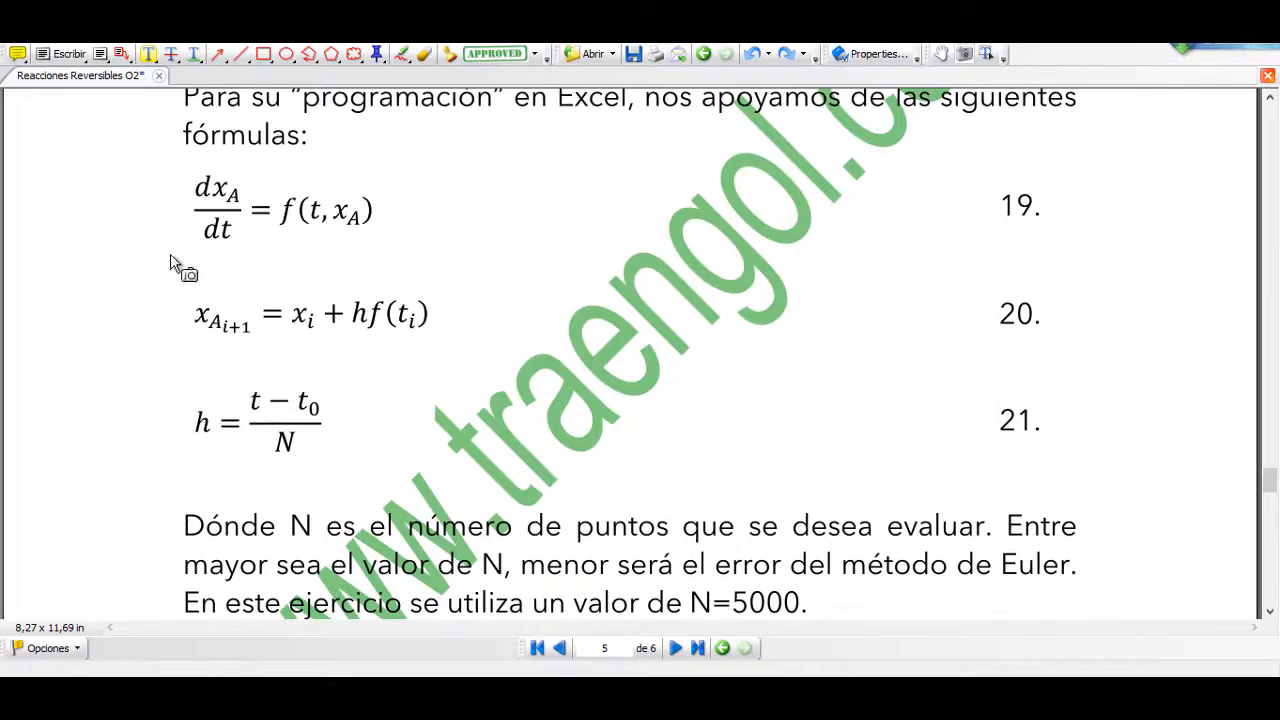
pyautogui.moveTo(148, 266); pyautogui.dragTo(443, 367)
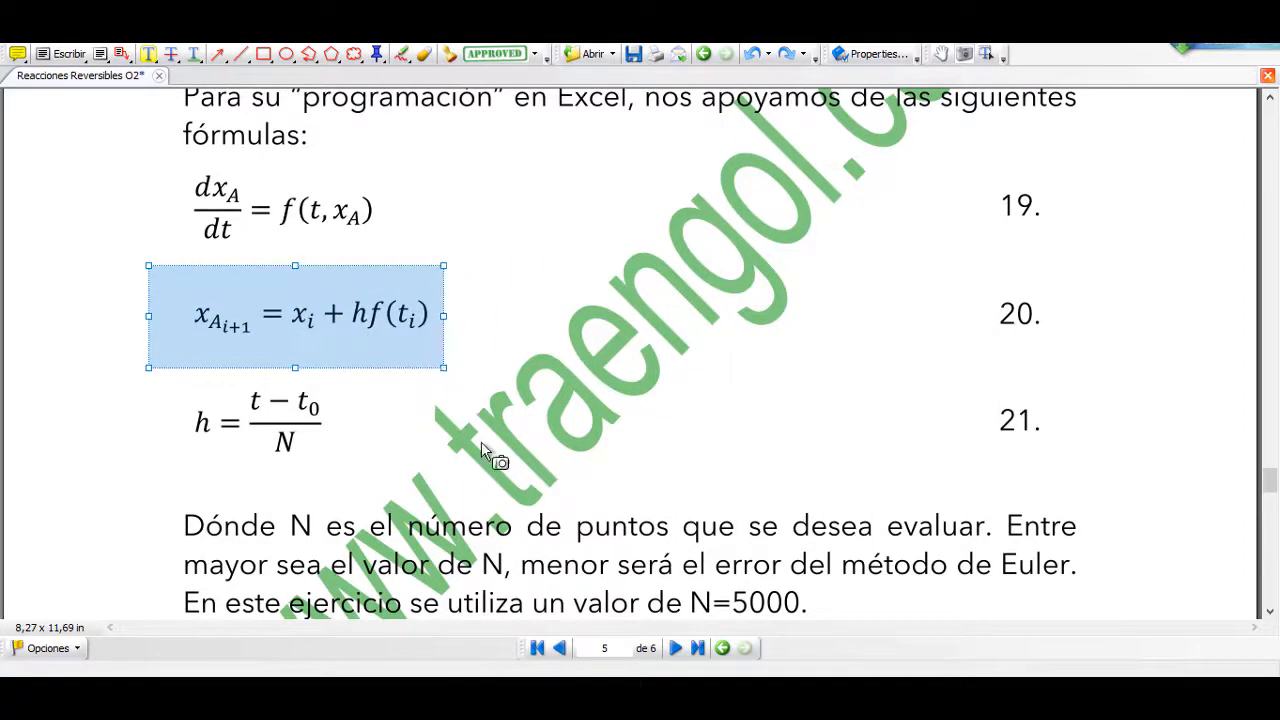
pyautogui.hotkey('alt', 'Tab')
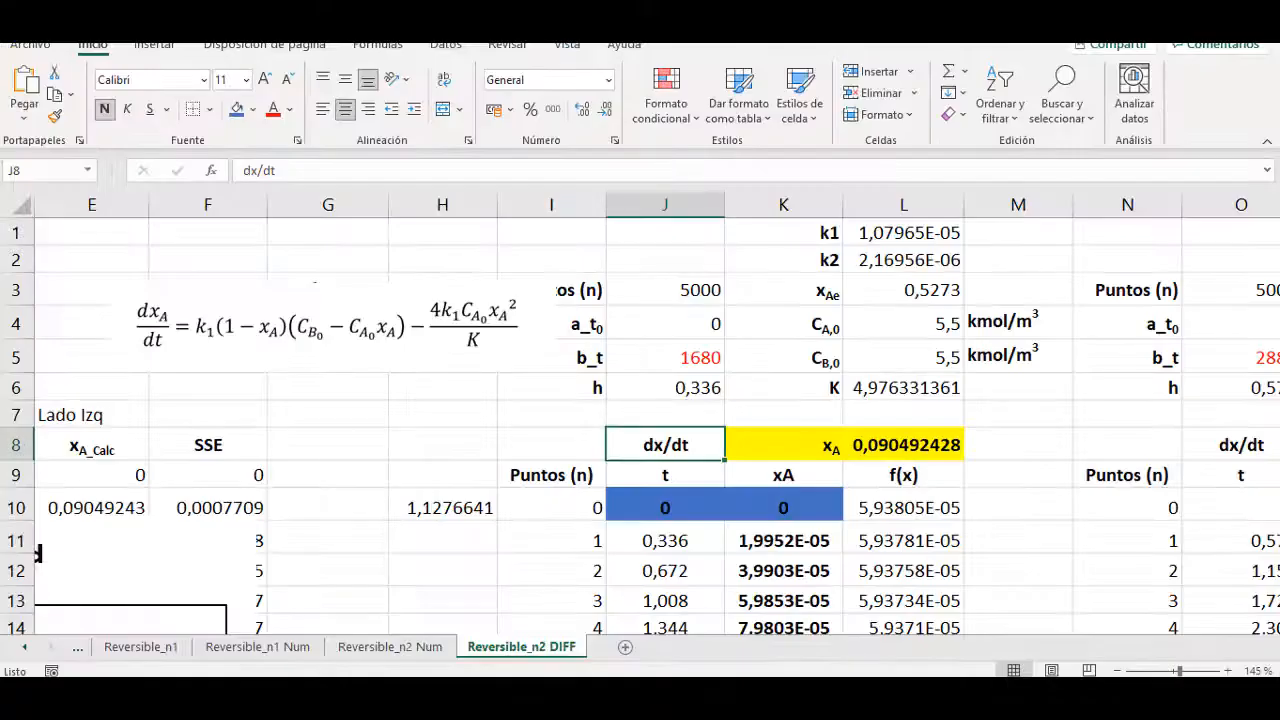
# Rename the points column header in I9 as Puntos (i).
pyautogui.click(581, 474)
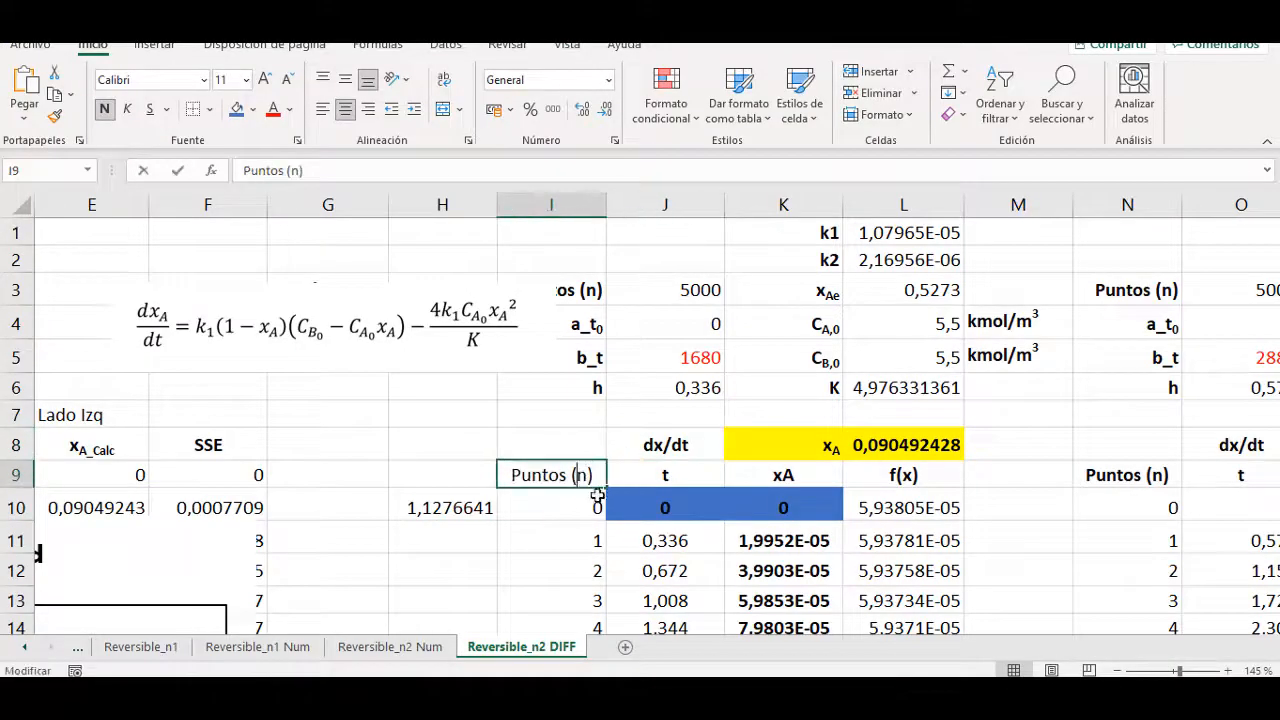
pyautogui.doubleClick(598, 479)
pyautogui.click(581, 474)
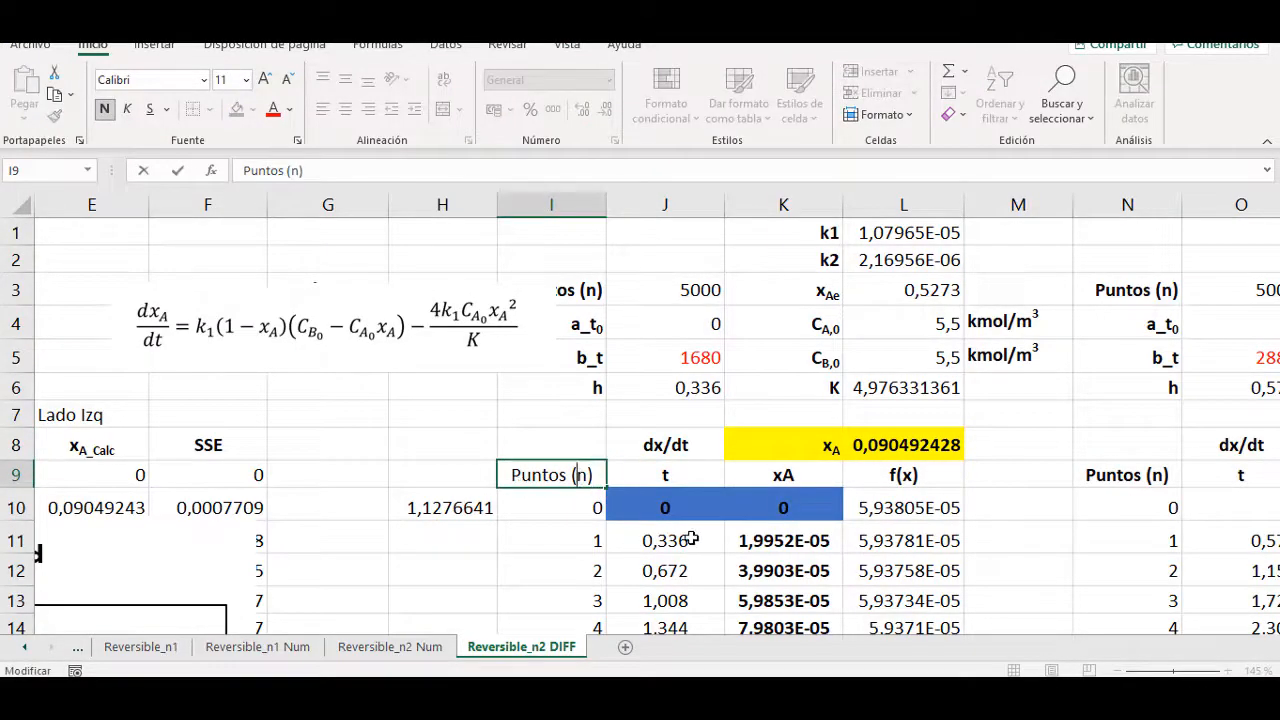
pyautogui.write('i')
pyautogui.press('Return')
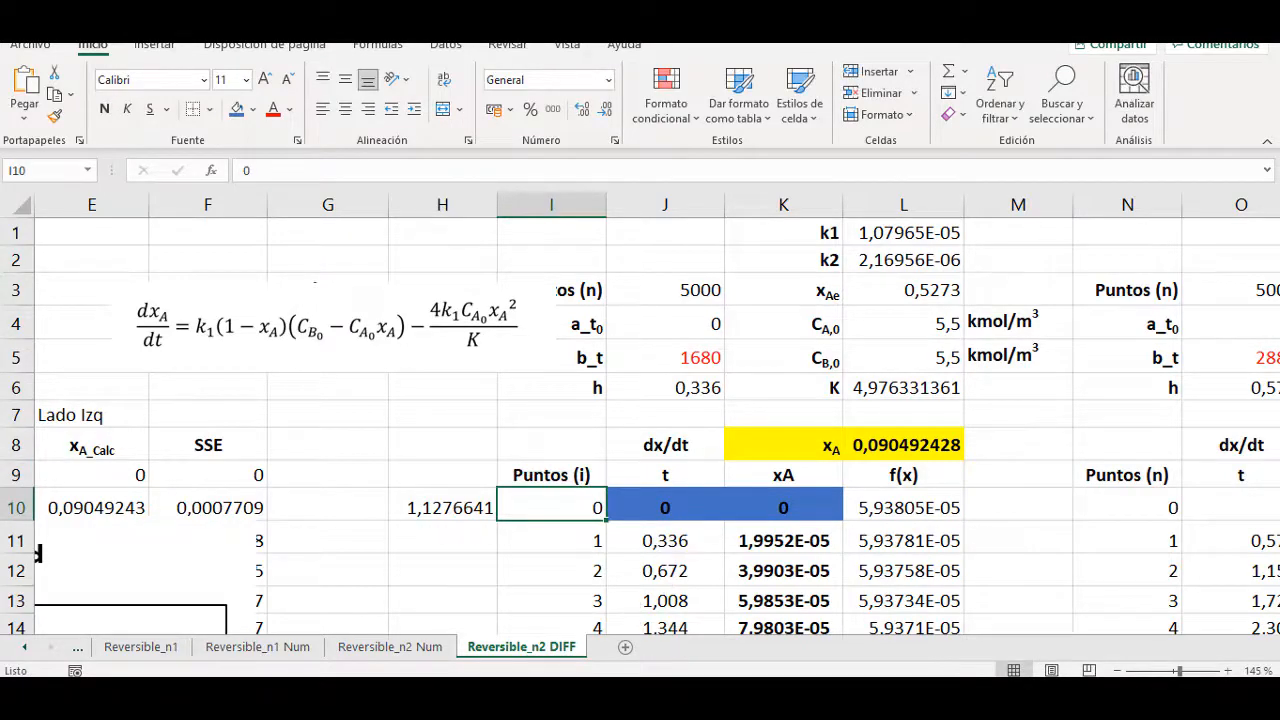
# Compare the first Euler row, point 1 in row 11, with equation 20 in the PDF.
pyautogui.hotkey('alt', 'Tab')
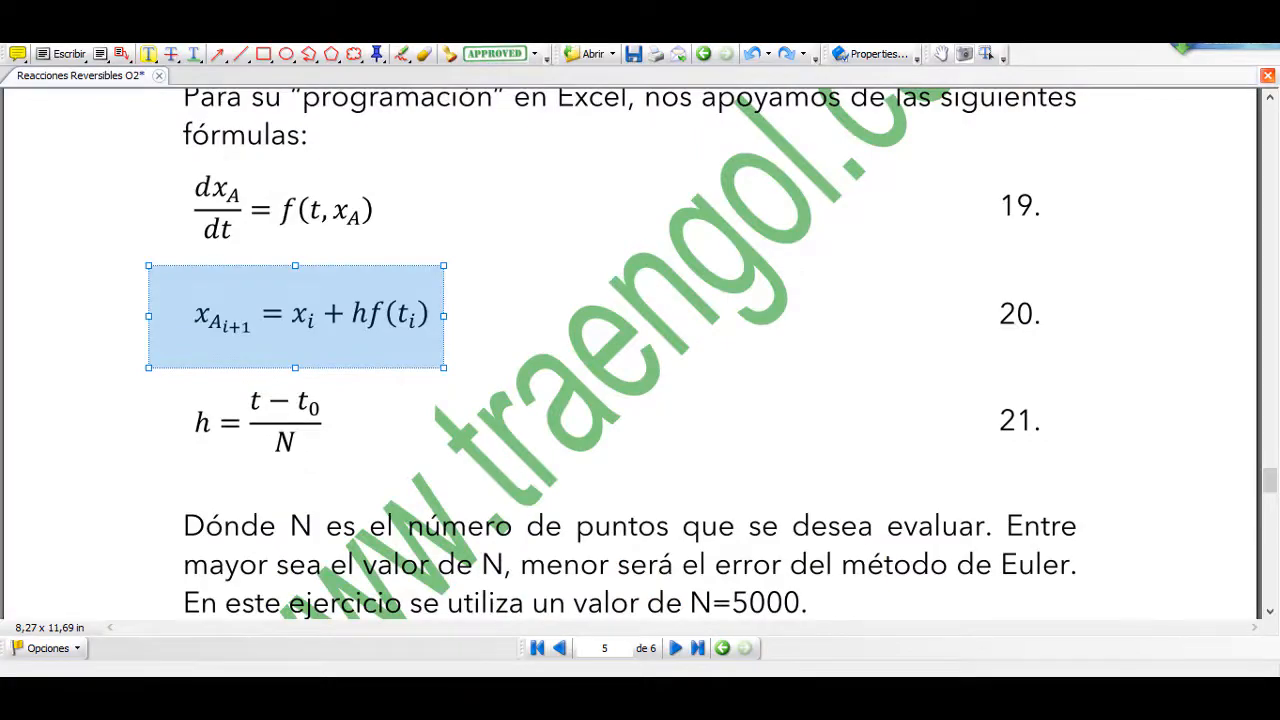
pyautogui.hotkey('alt', 'Tab')
pyautogui.click(640, 540)
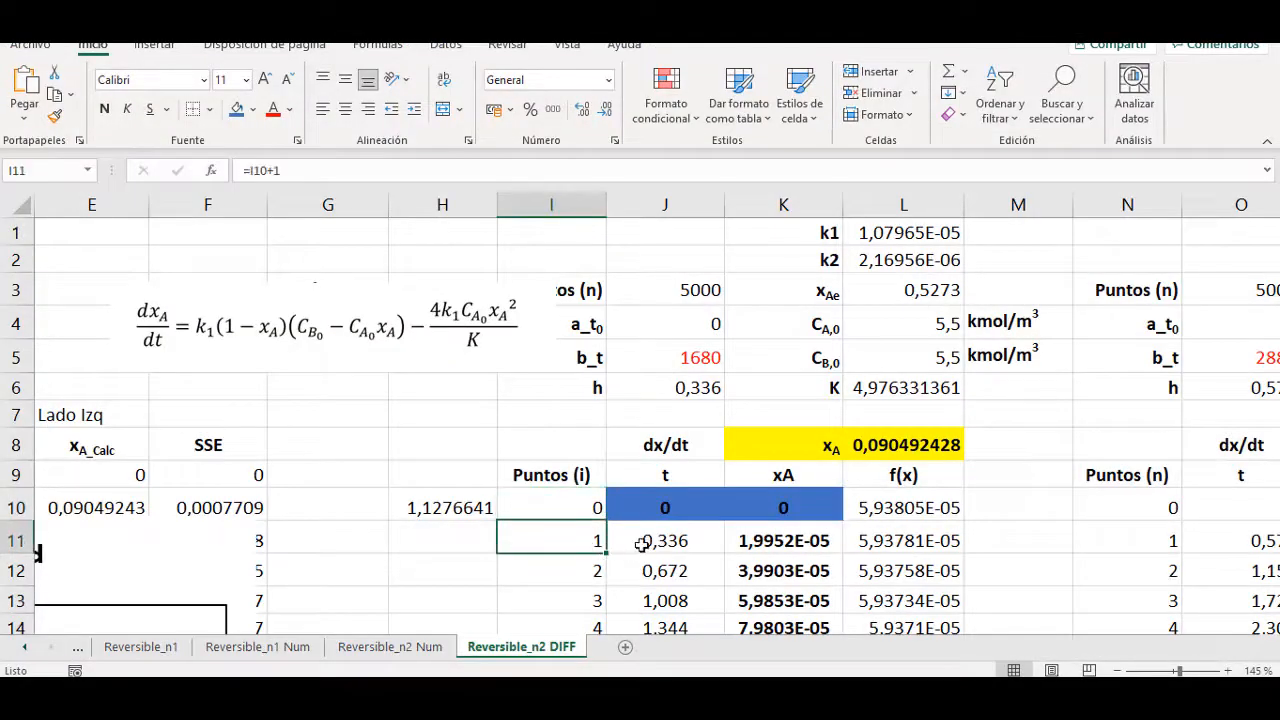
pyautogui.hotkey('alt', 'Tab')
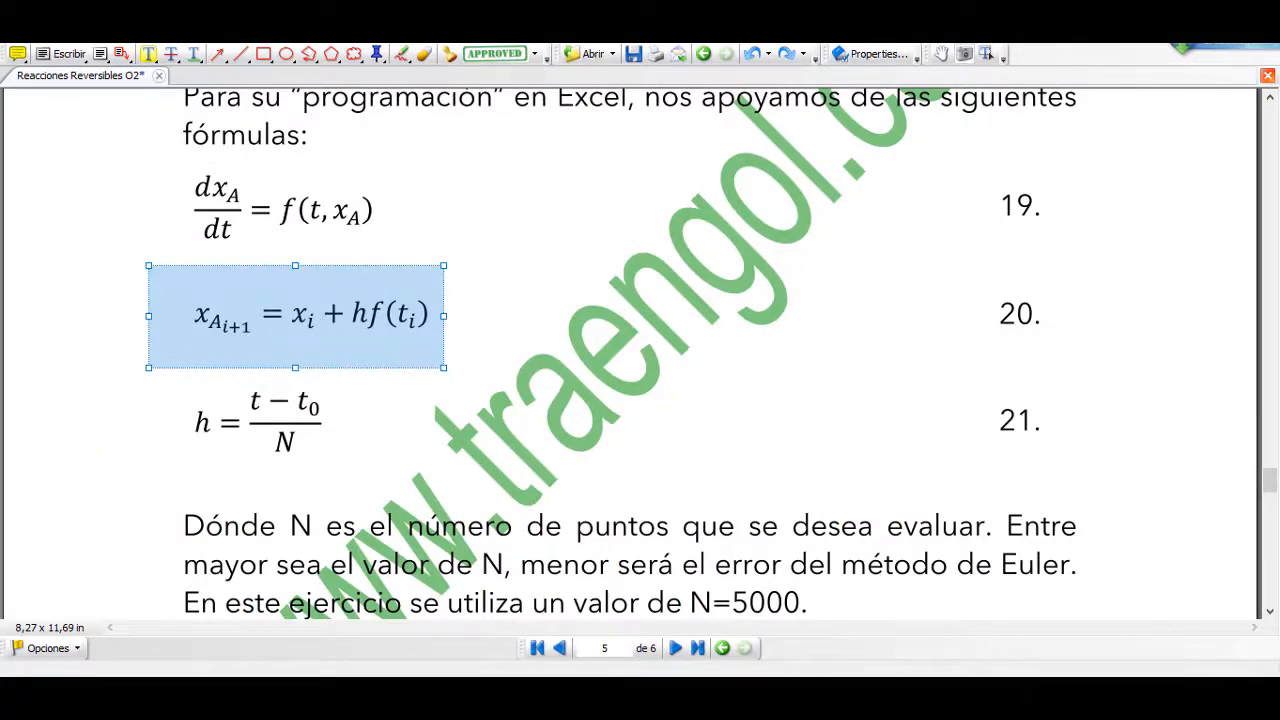
# Return to the Excel workbook and reduce the xA formula for point 1 in K11 to =K10.
pyautogui.hotkey('alt', 'Tab')
pyautogui.doubleClick(784, 548)
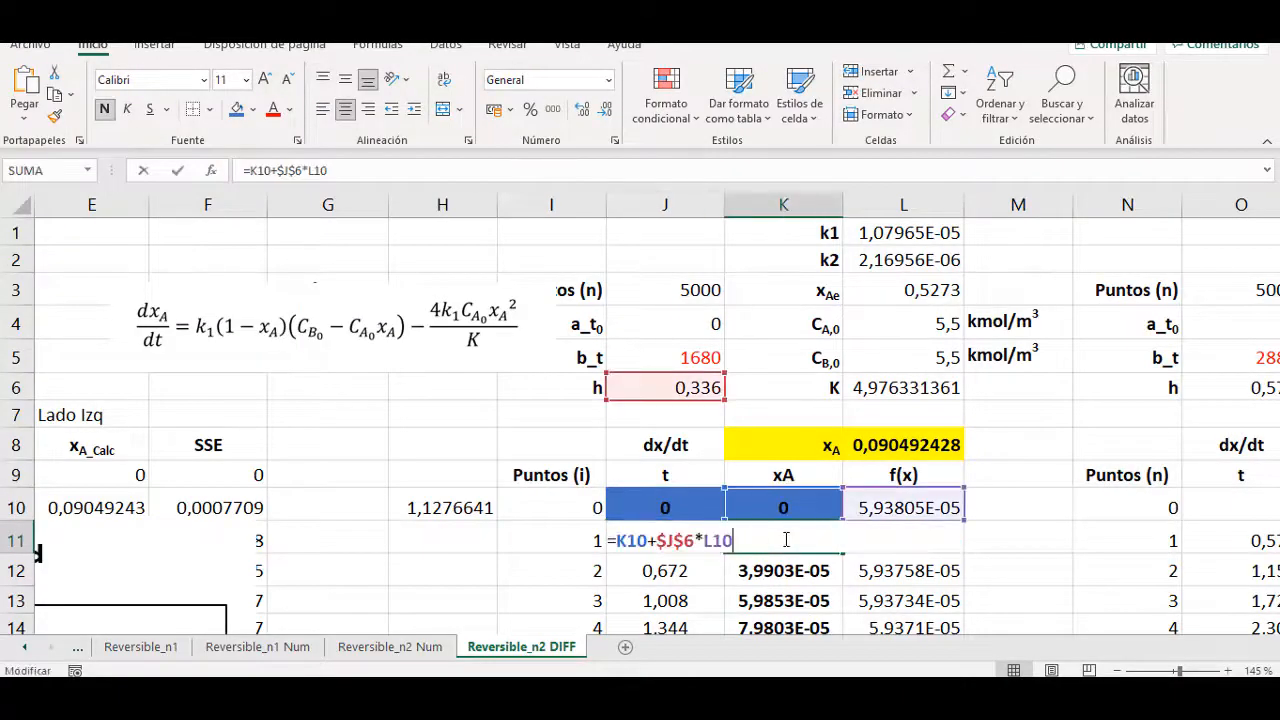
pyautogui.press('Escape')
pyautogui.doubleClick(784, 545)
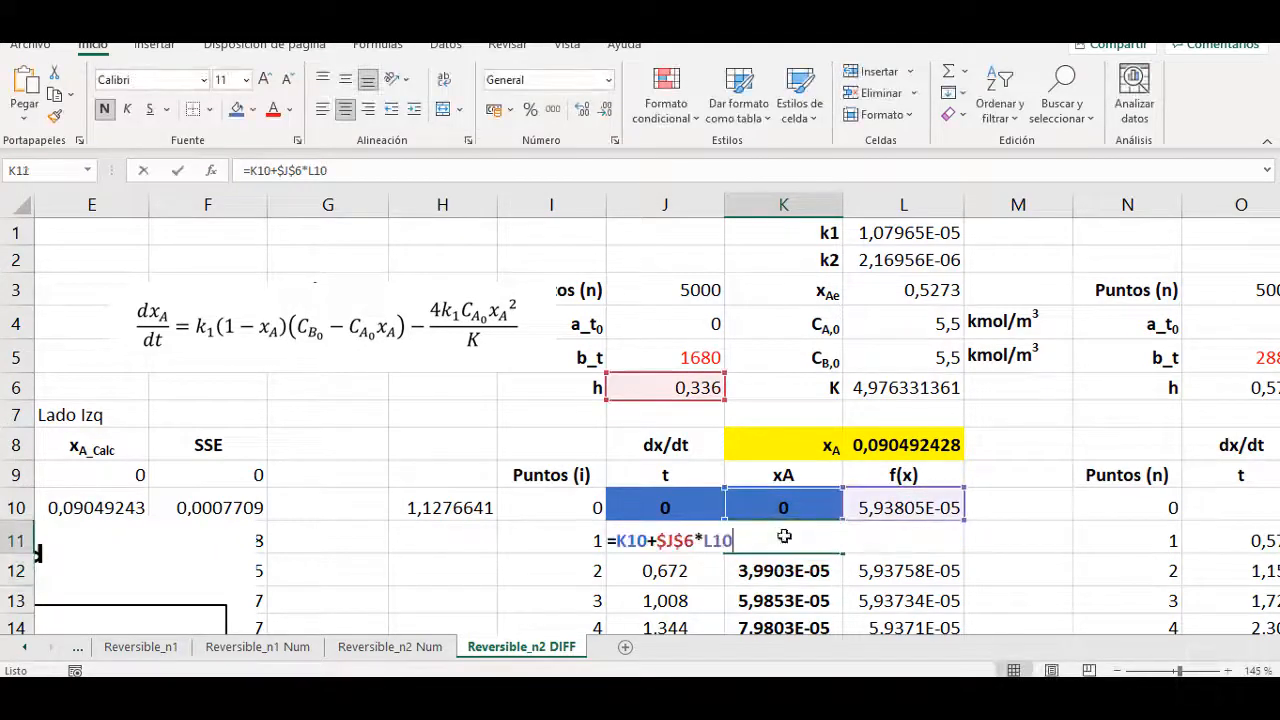
pyautogui.moveTo(659, 540); pyautogui.dragTo(751, 540)
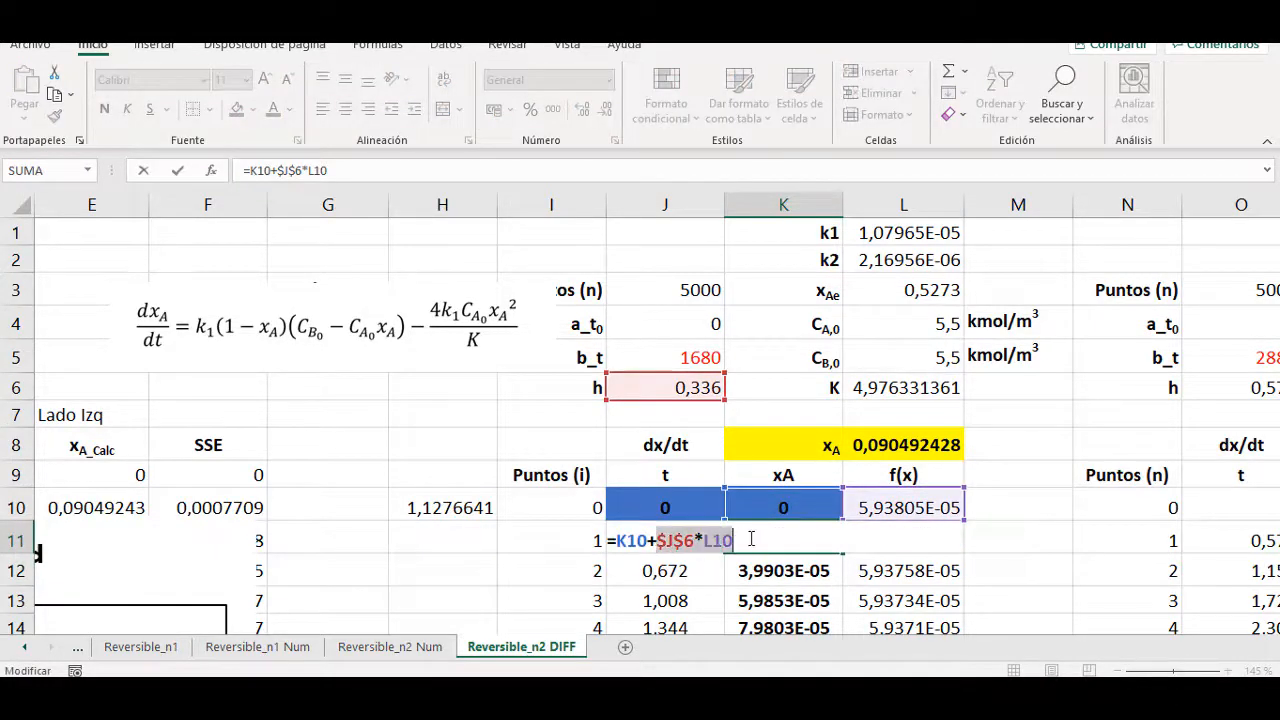
pyautogui.press('BackSpace')
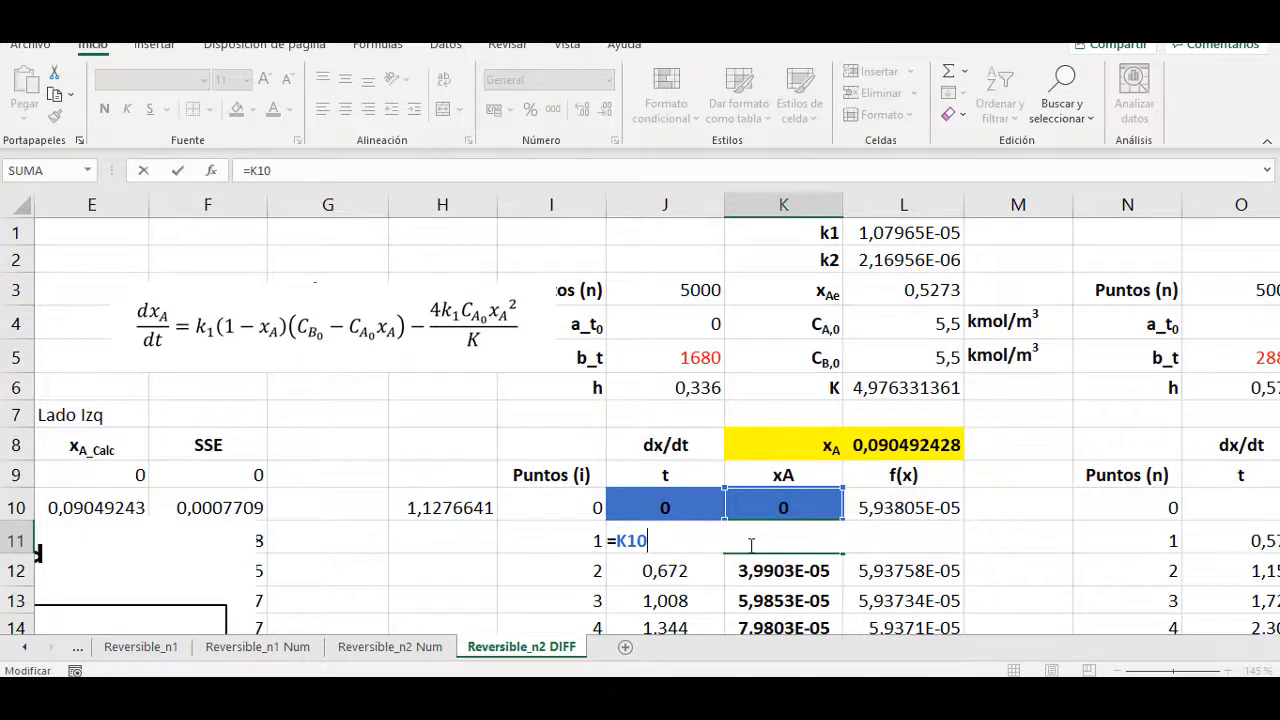
pyautogui.press('Return')
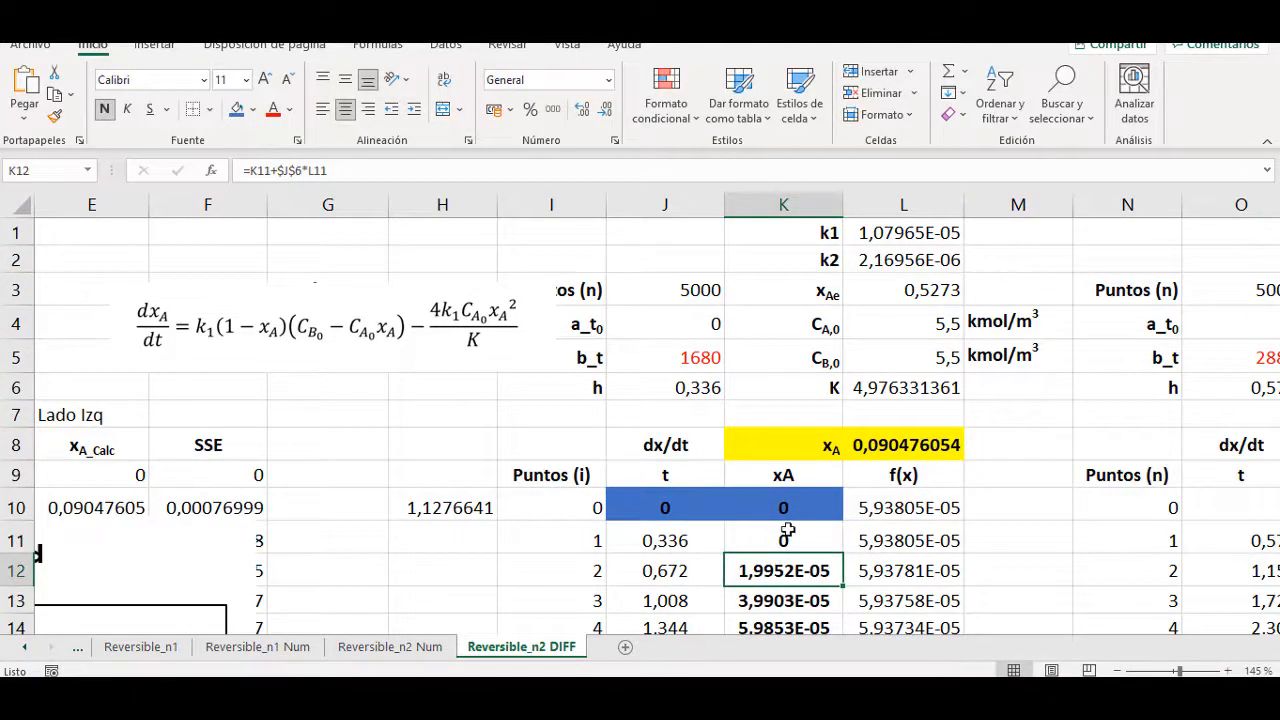
# Add the step size h to the K11 formula as an absolute reference, making it =K10+$J$6.
pyautogui.click(787, 538)
pyautogui.doubleClick(788, 538)
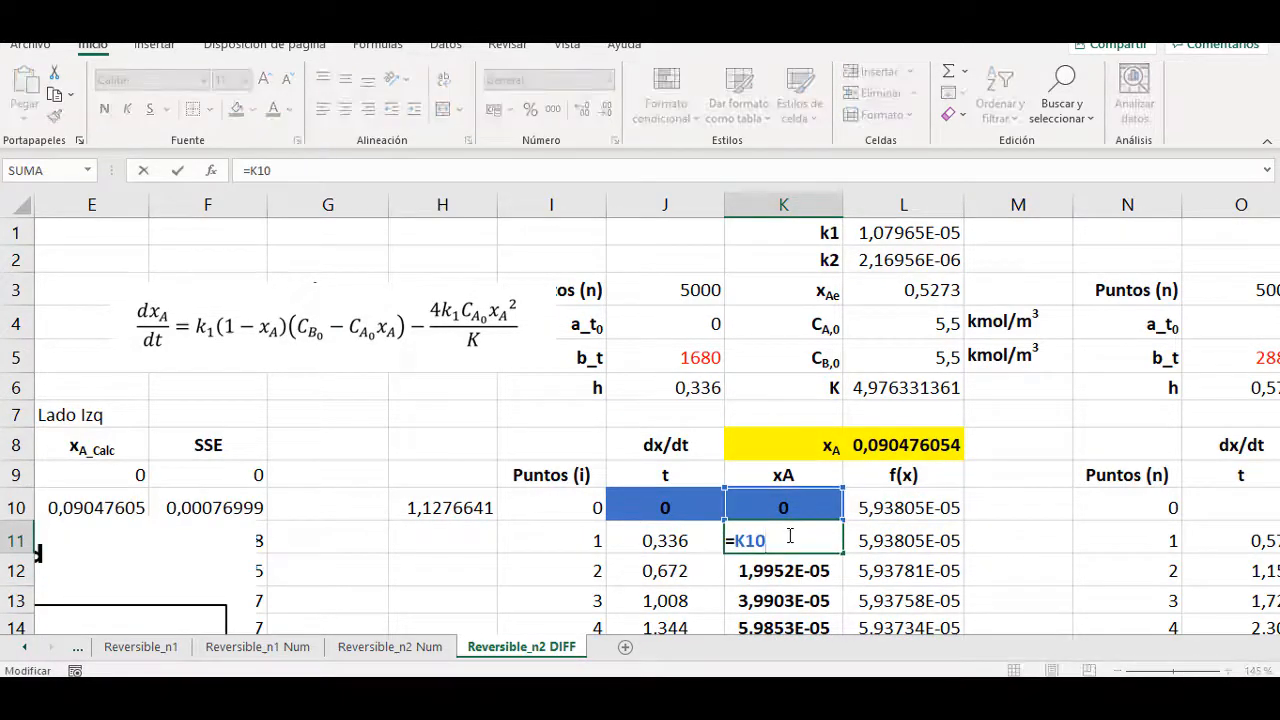
pyautogui.press('Return')
pyautogui.doubleClick(767, 536)
pyautogui.write('+')
pyautogui.click(698, 388)
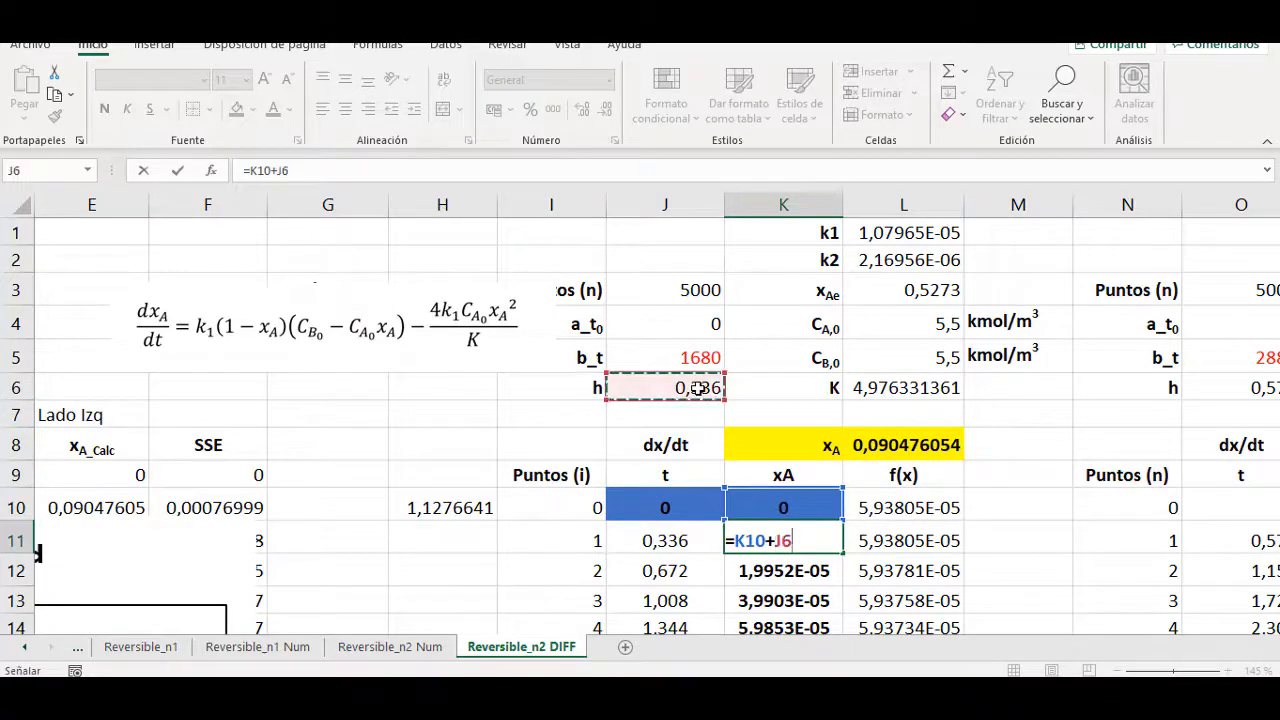
pyautogui.press('F4')
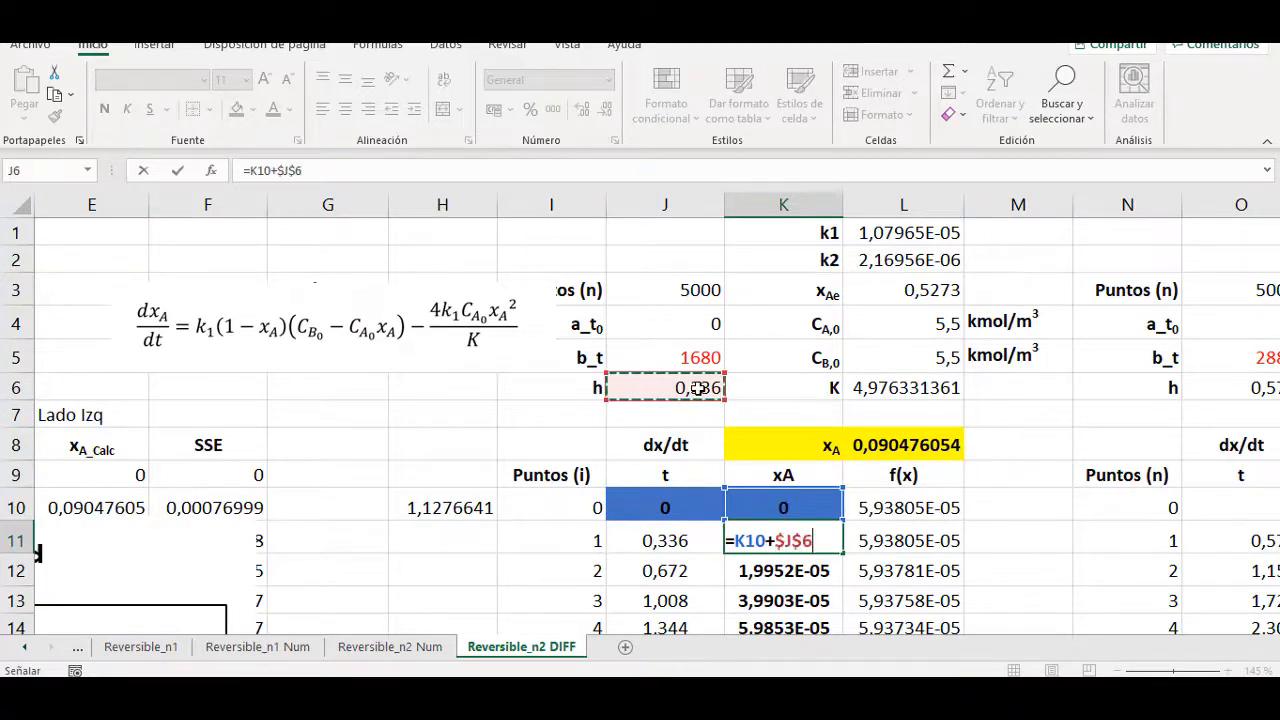
pyautogui.press('Return')
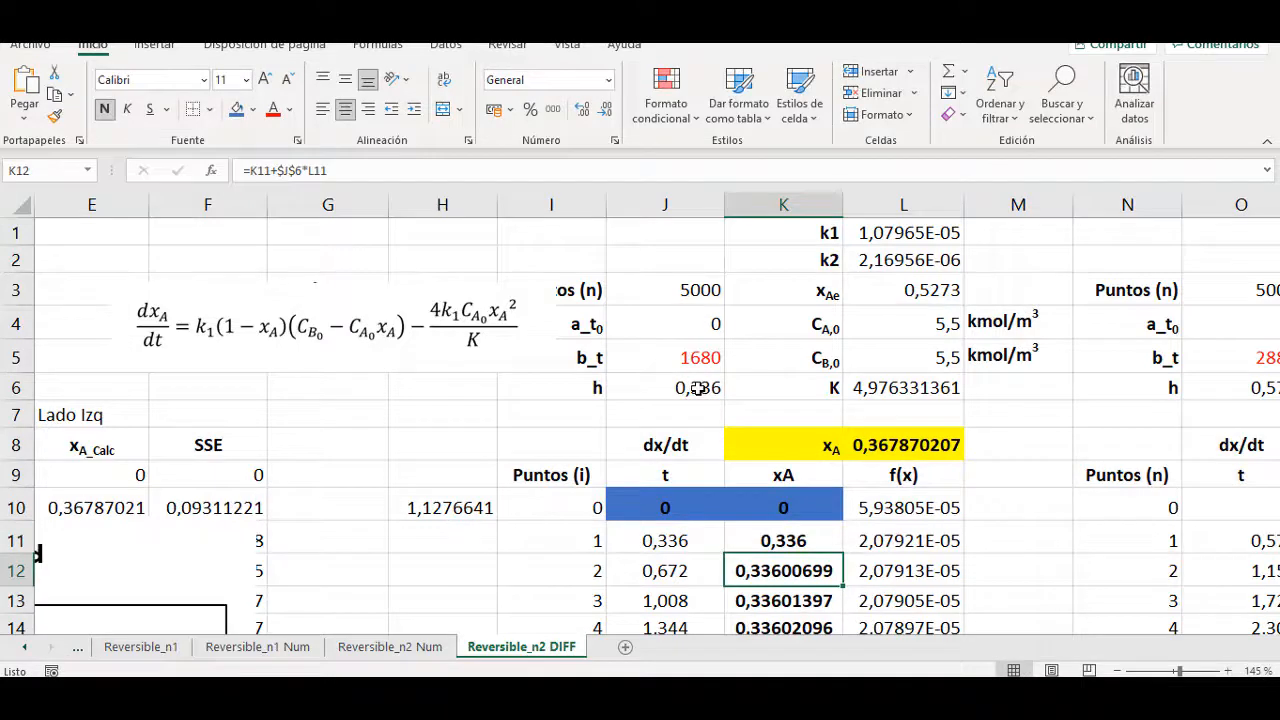
# Multiply the step size in K11 by the f(x) value in L10, completing the formula as =K10+$J$6*L10.
pyautogui.click(695, 387)
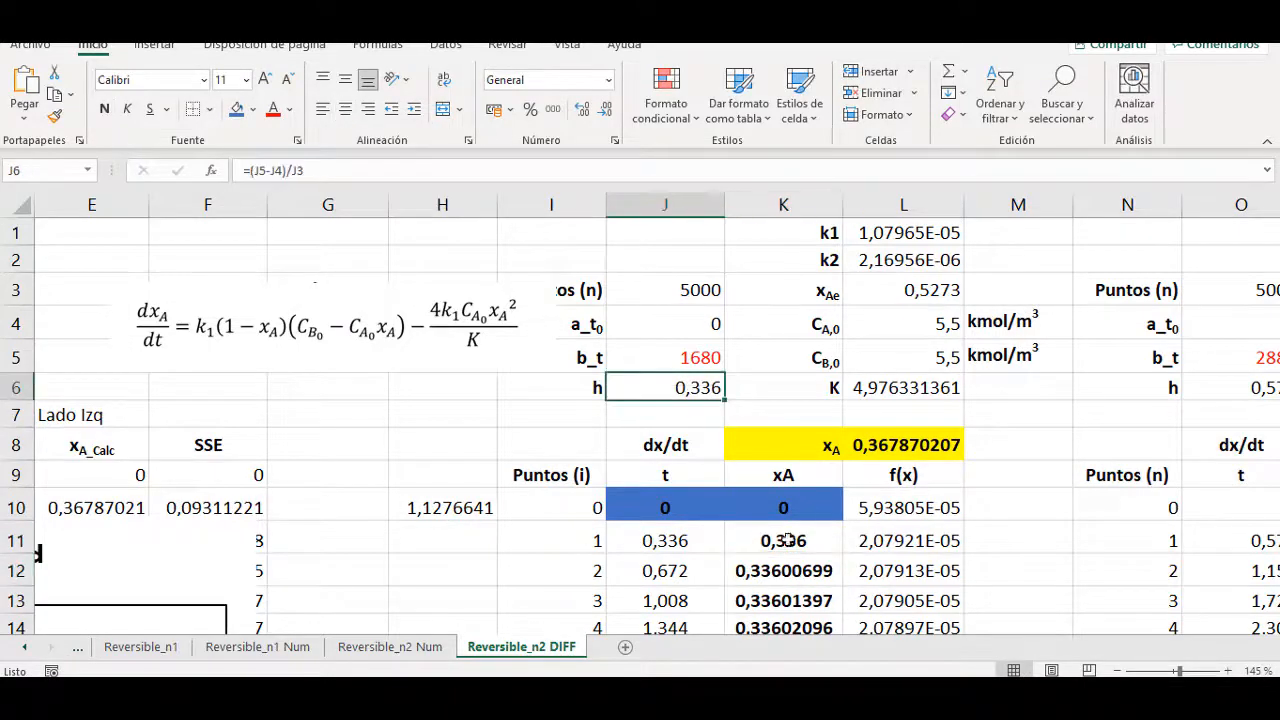
pyautogui.doubleClick(793, 537)
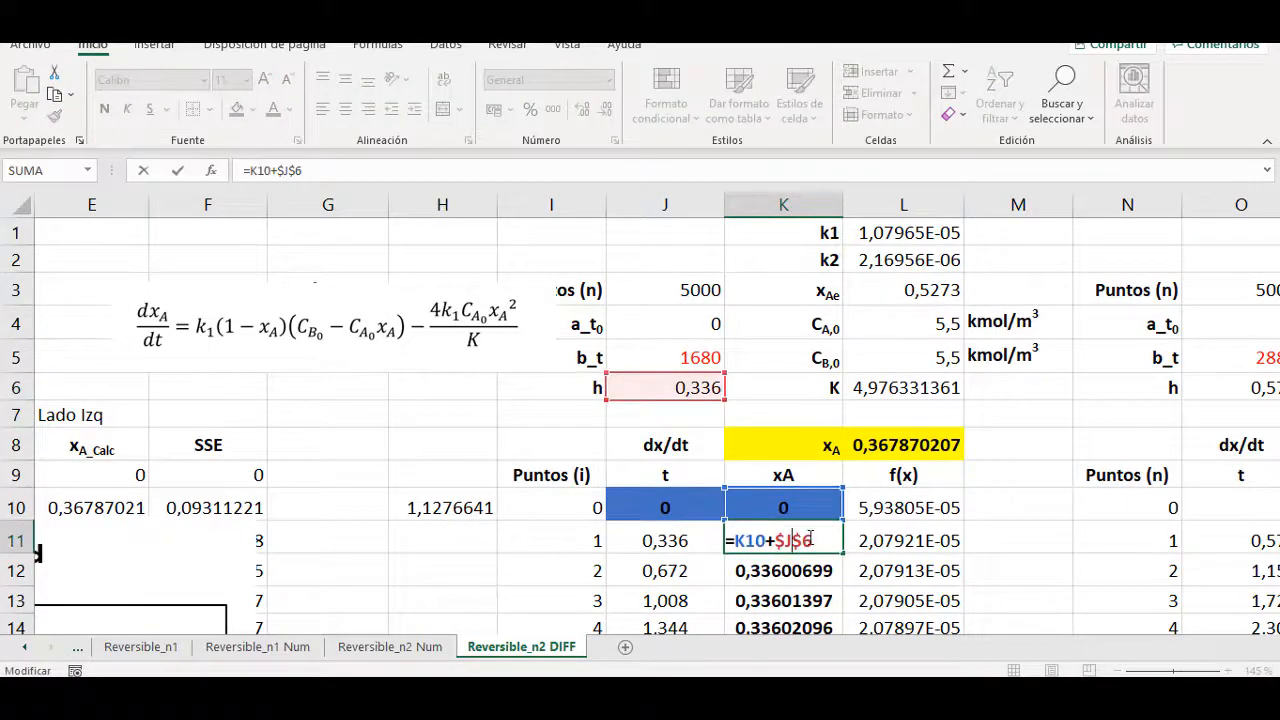
pyautogui.press('Return')
pyautogui.click(834, 537)
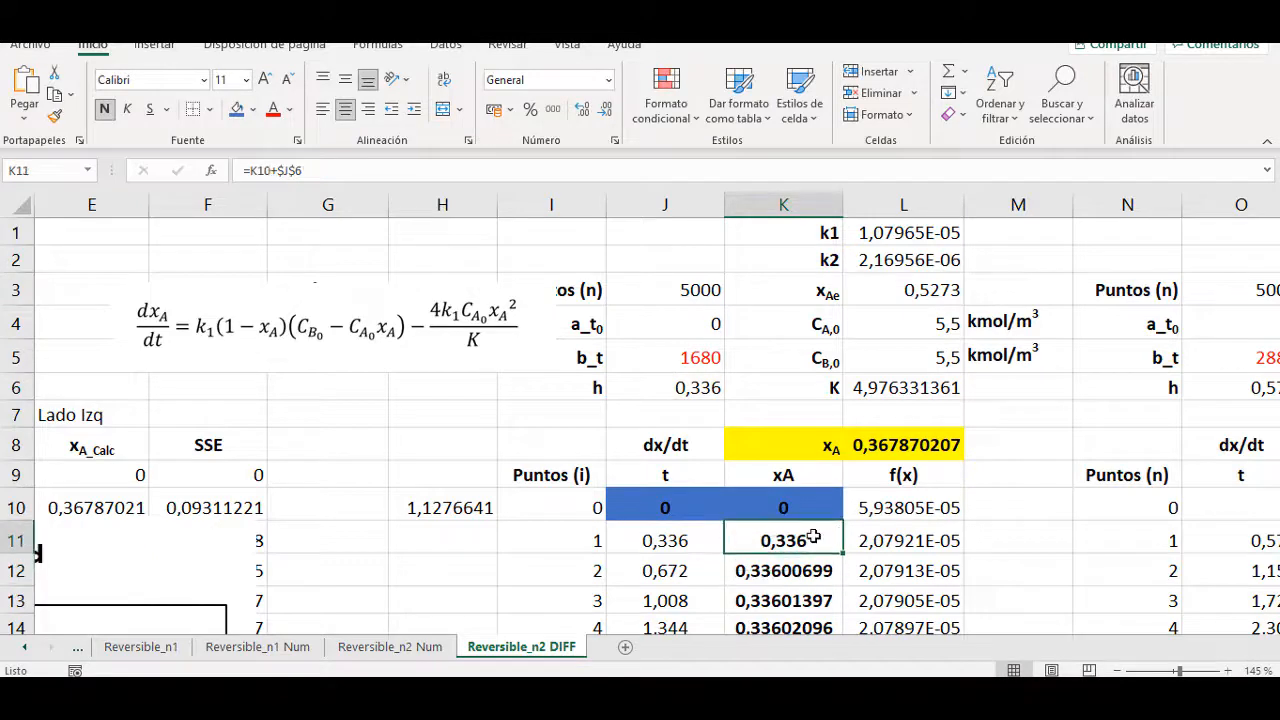
pyautogui.doubleClick(813, 537)
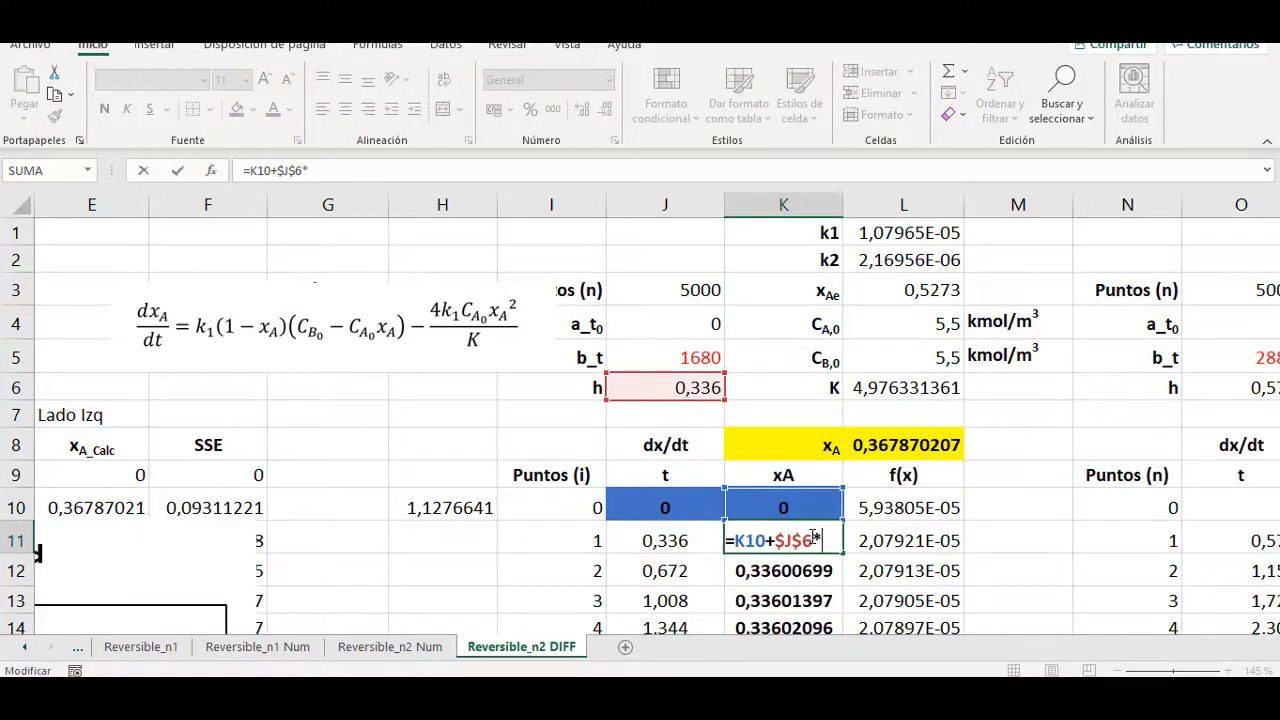
pyautogui.click(933, 505)
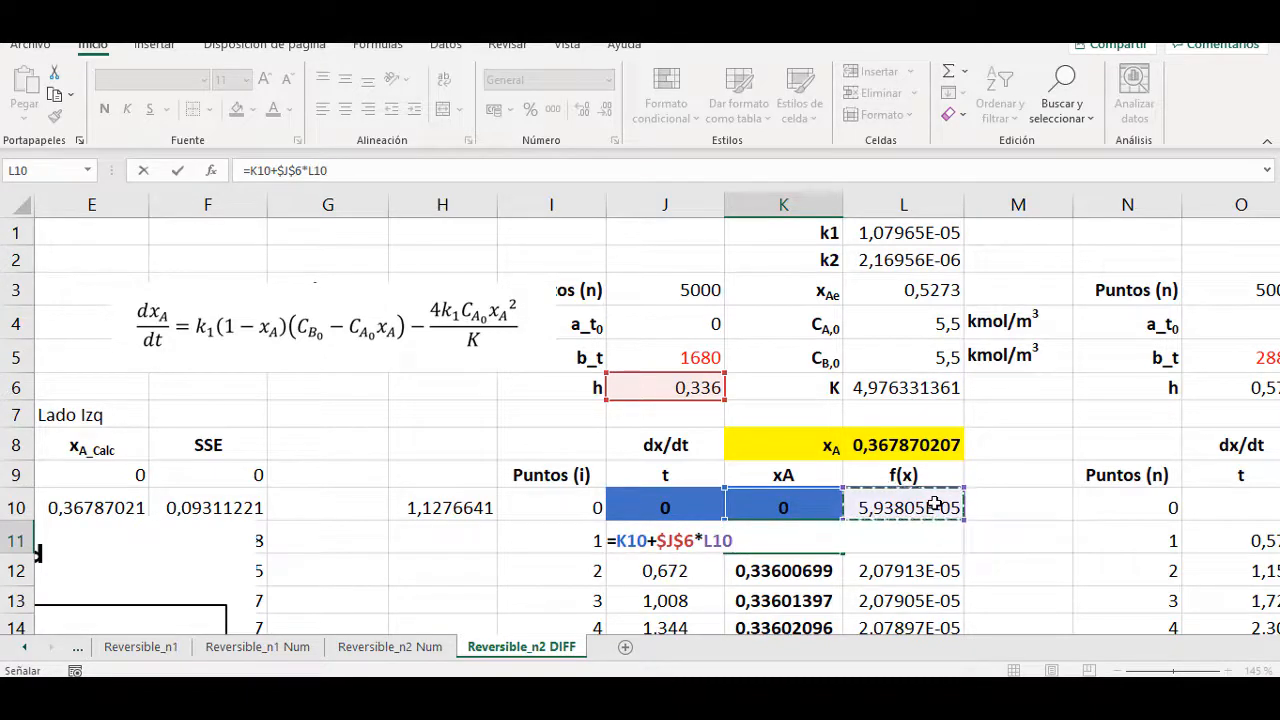
pyautogui.press('Return')
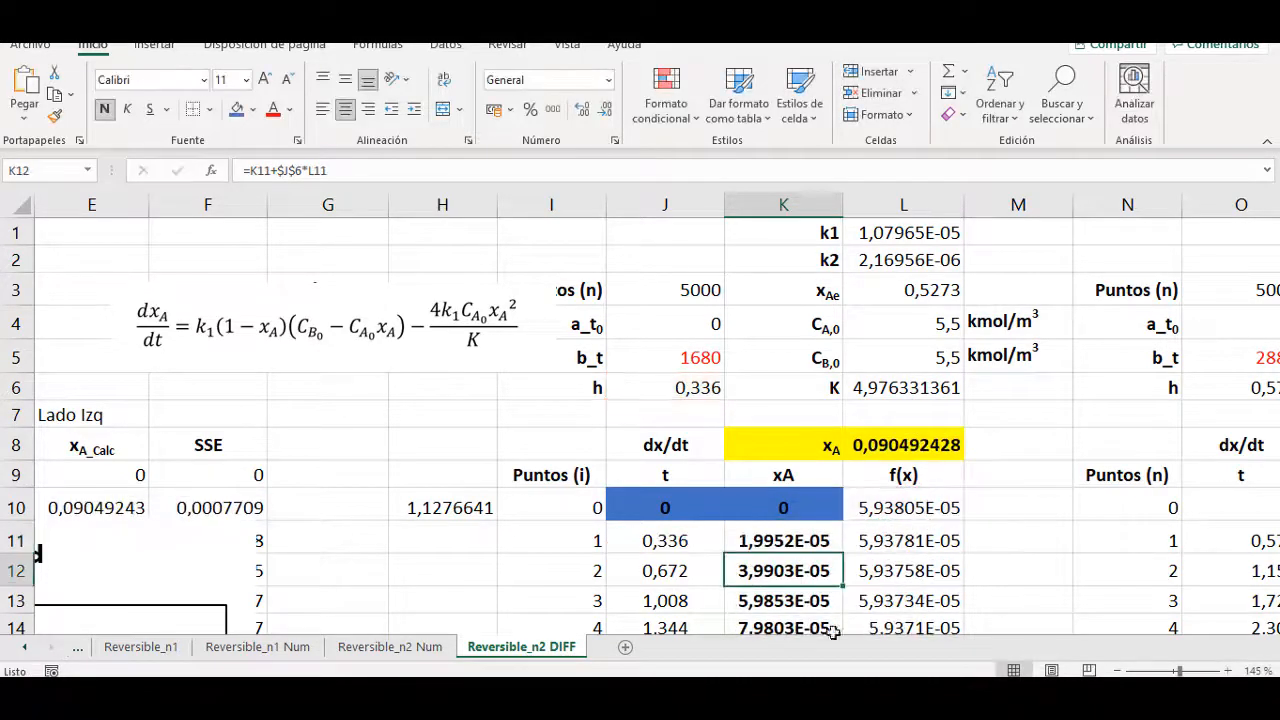
# Fill the xA formula from K11 down column K and check the series through its last row, 5010.
pyautogui.click(814, 541)
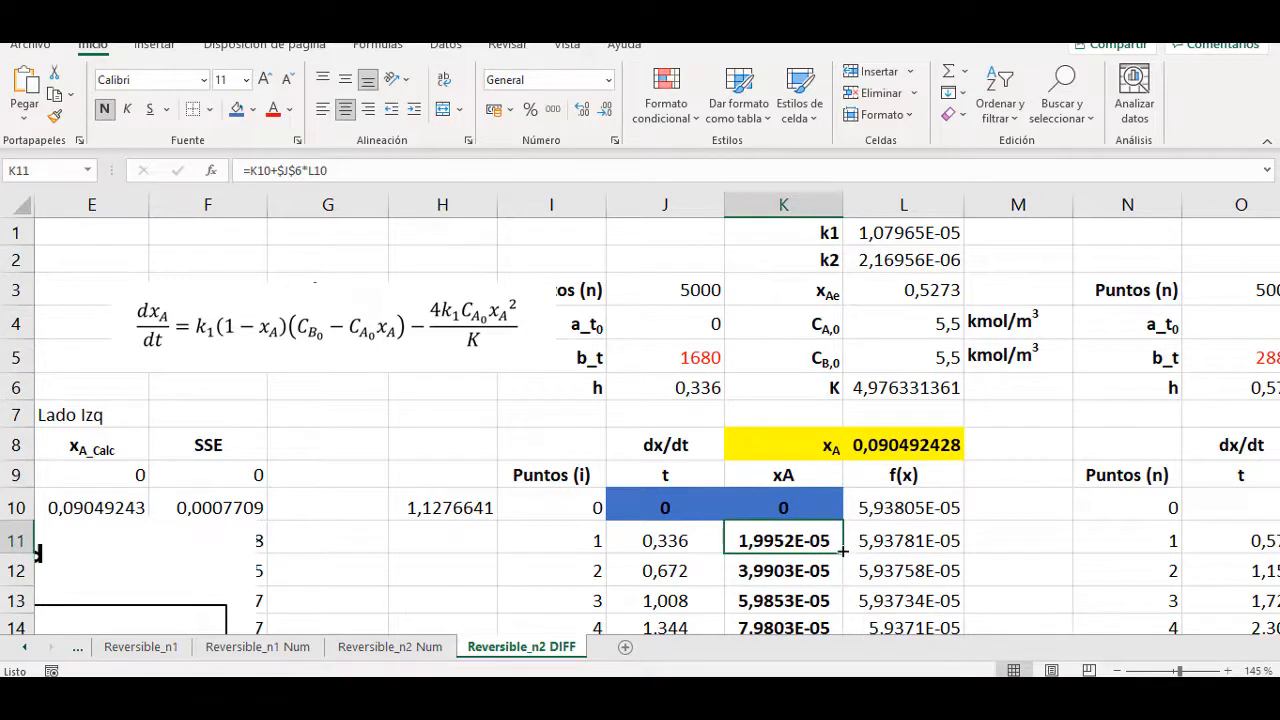
pyautogui.doubleClick(843, 550)
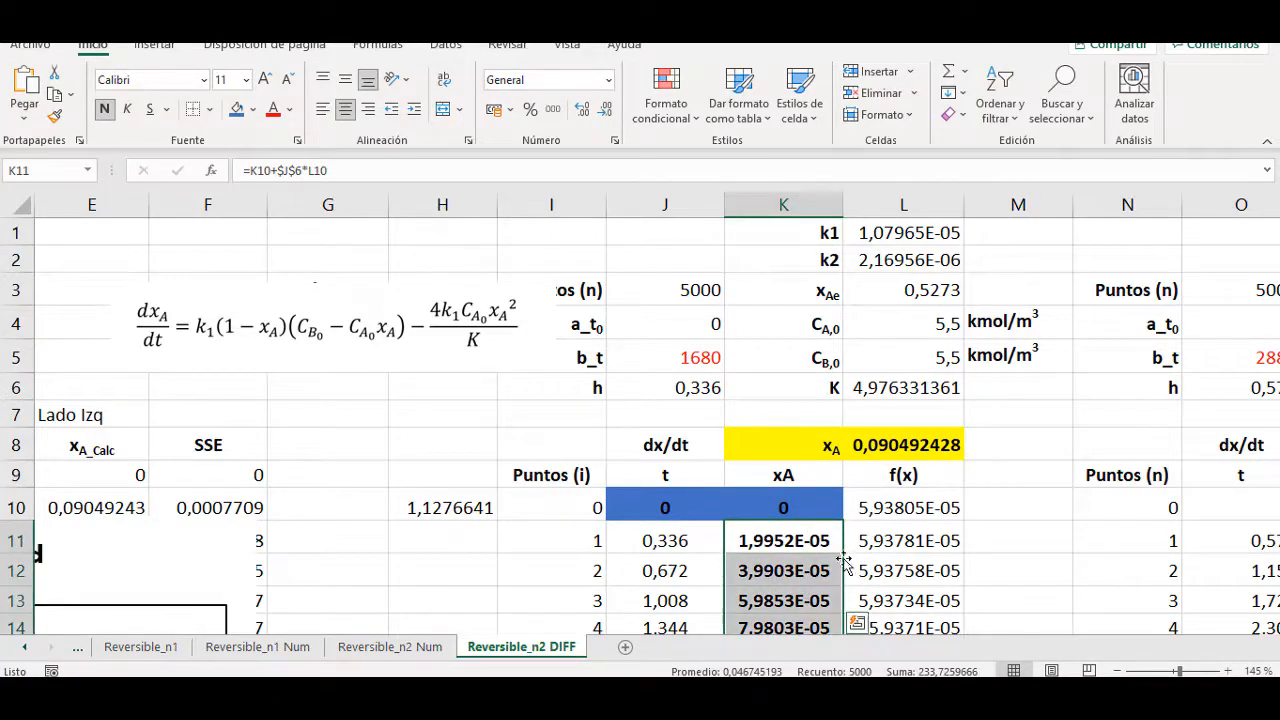
pyautogui.click(825, 540)
pyautogui.hotkey('ctrl', 'Down')
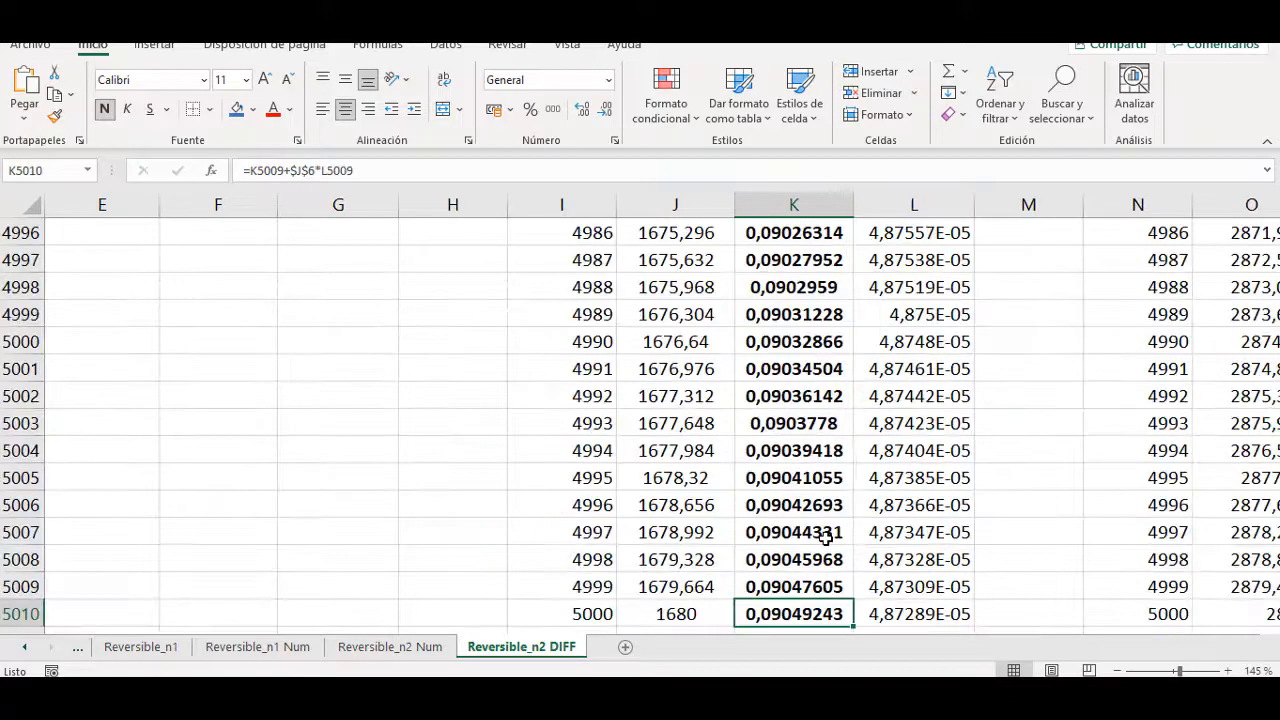
pyautogui.hotkey('ctrl', 'Up')
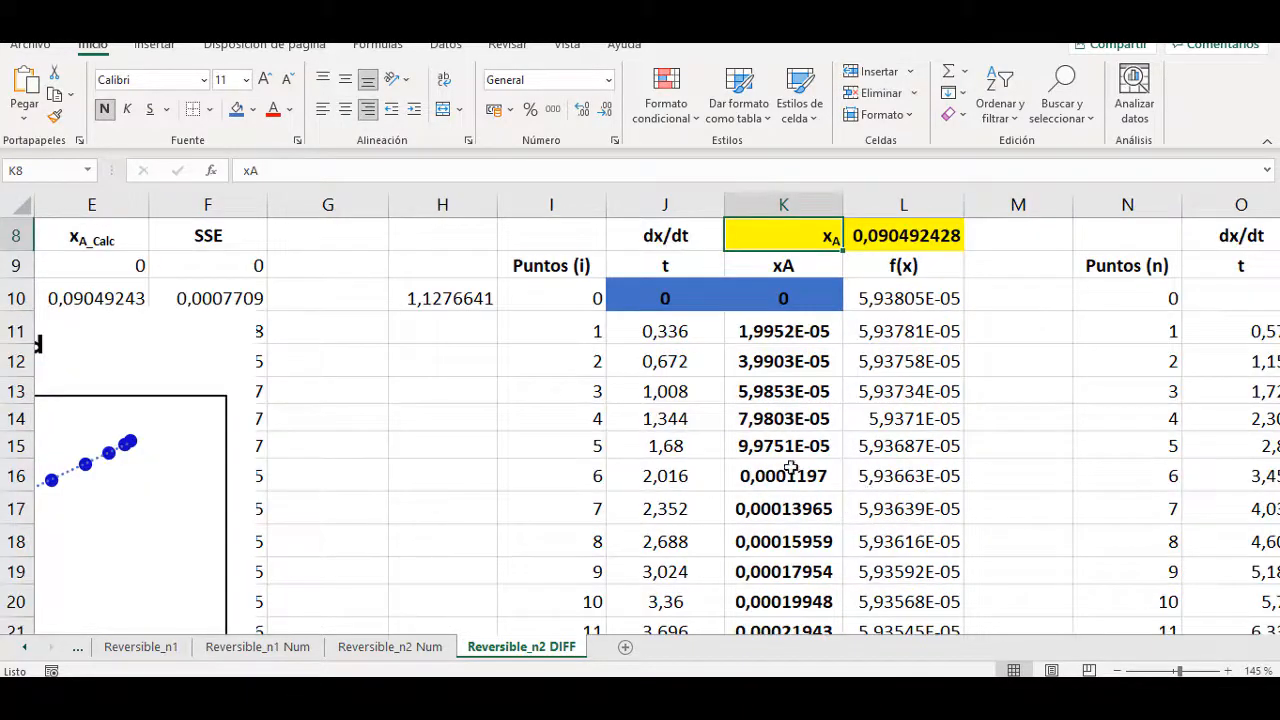
pyautogui.scroll(-5, 795, 475)
pyautogui.scroll(8, 788, 480)
# Fill the f(x) formula from L10 down column L and check both the f(x) and xA series near their last rows.
pyautogui.click(920, 512)
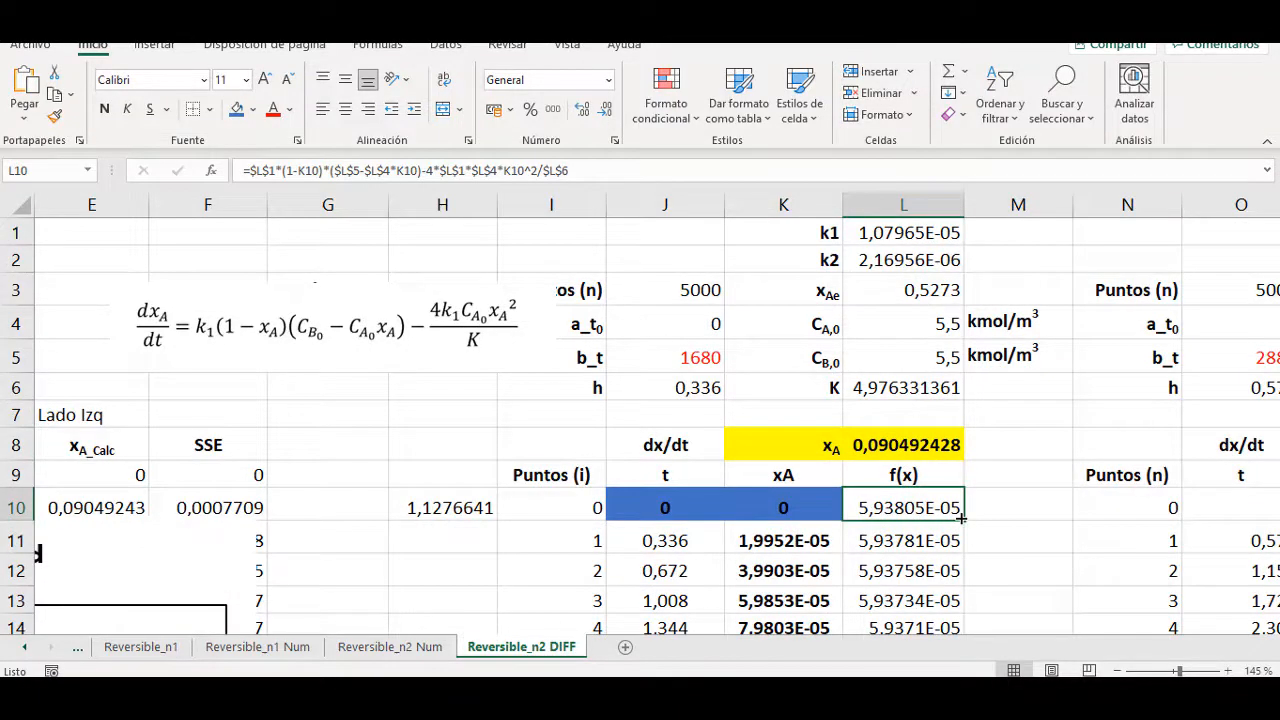
pyautogui.doubleClick(960, 517)
pyautogui.click(910, 543)
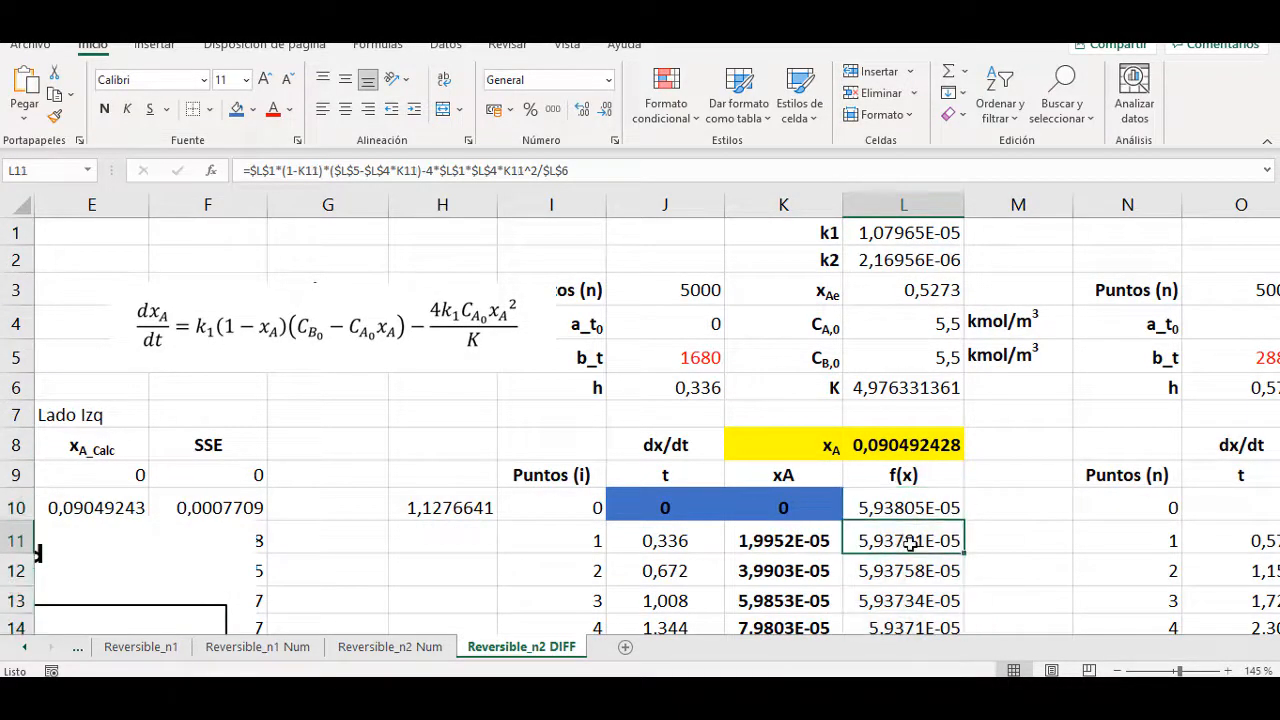
pyautogui.hotkey('ctrl', 'Down')
pyautogui.click(786, 612)
pyautogui.scroll(5, 785, 613)
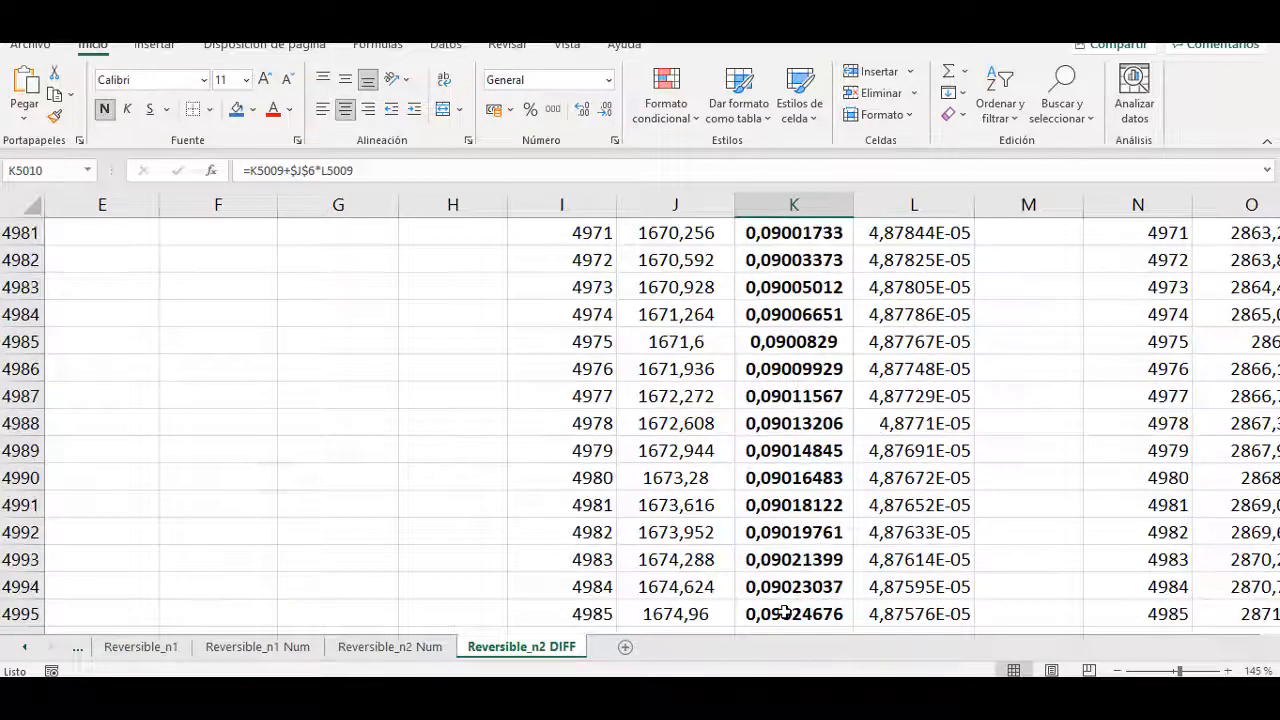
pyautogui.hotkey('ctrl', 'Up')
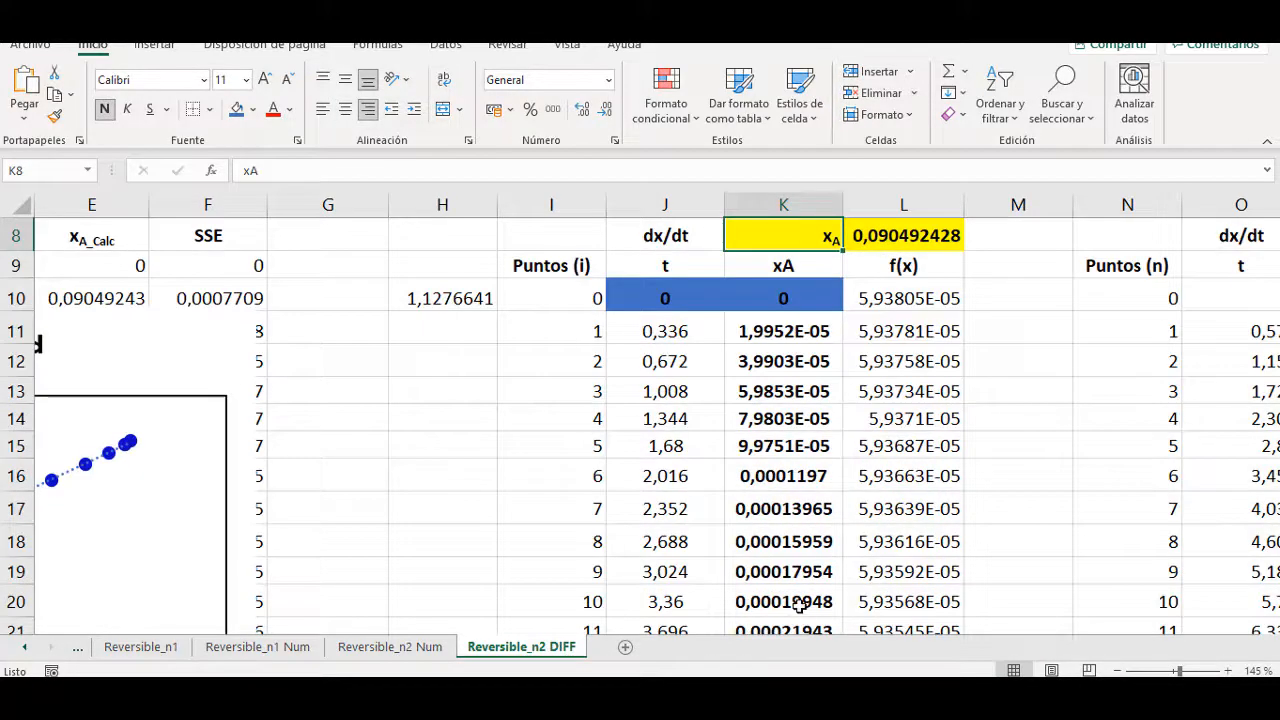
pyautogui.scroll(3, 790, 603)
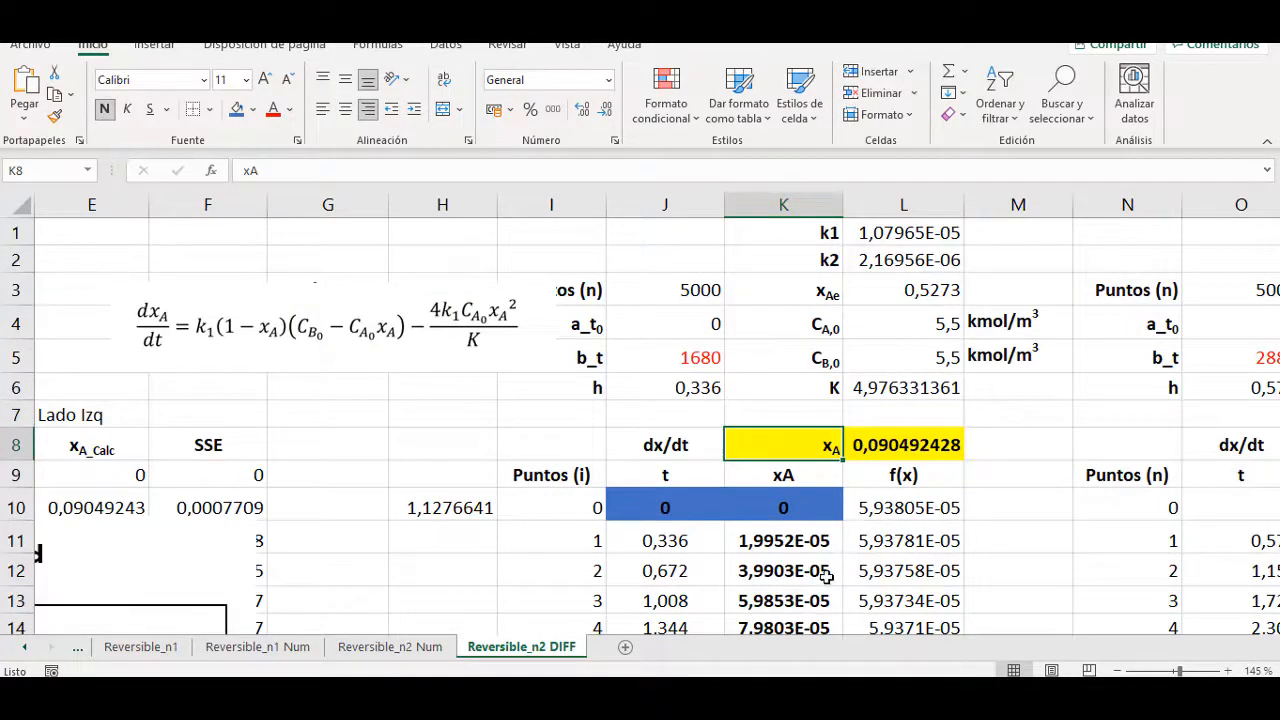
# Review the t, xA and f(x) columns, the final time b_t and the initial xA, then examine point 5000 in row 5010.
pyautogui.scroll(-2, 826, 576)
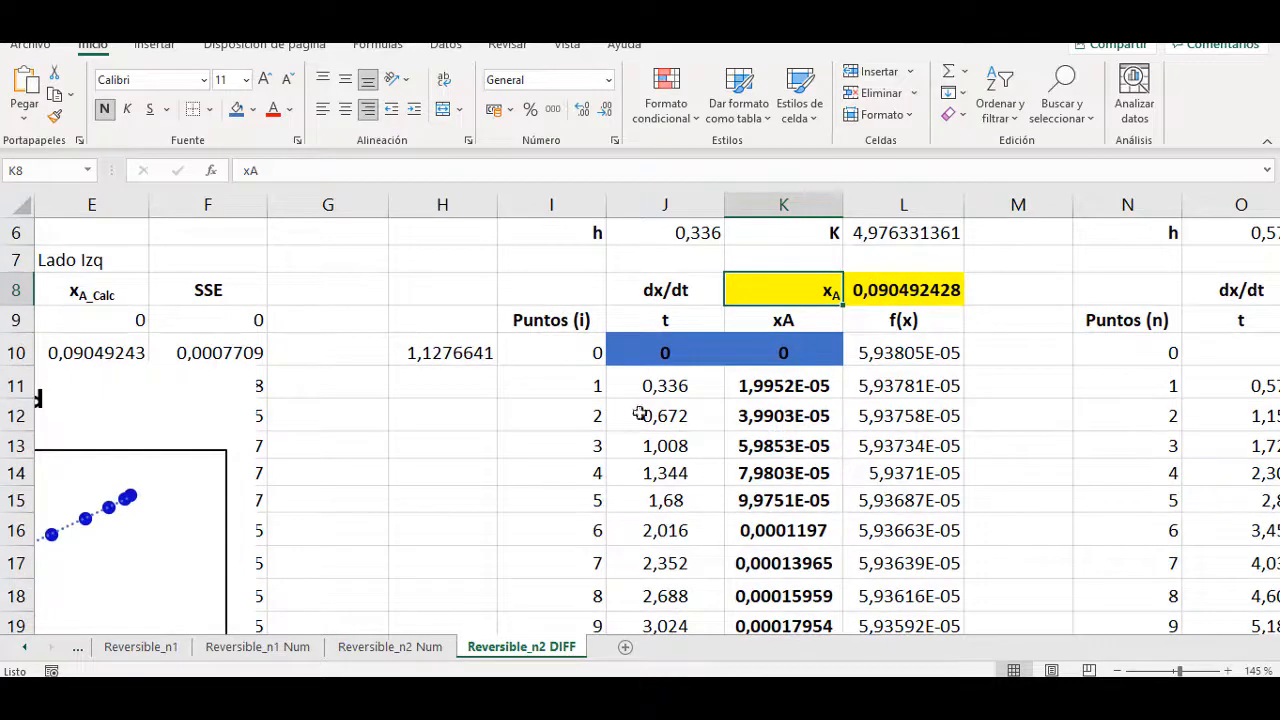
pyautogui.scroll(2, 640, 414)
pyautogui.click(678, 507)
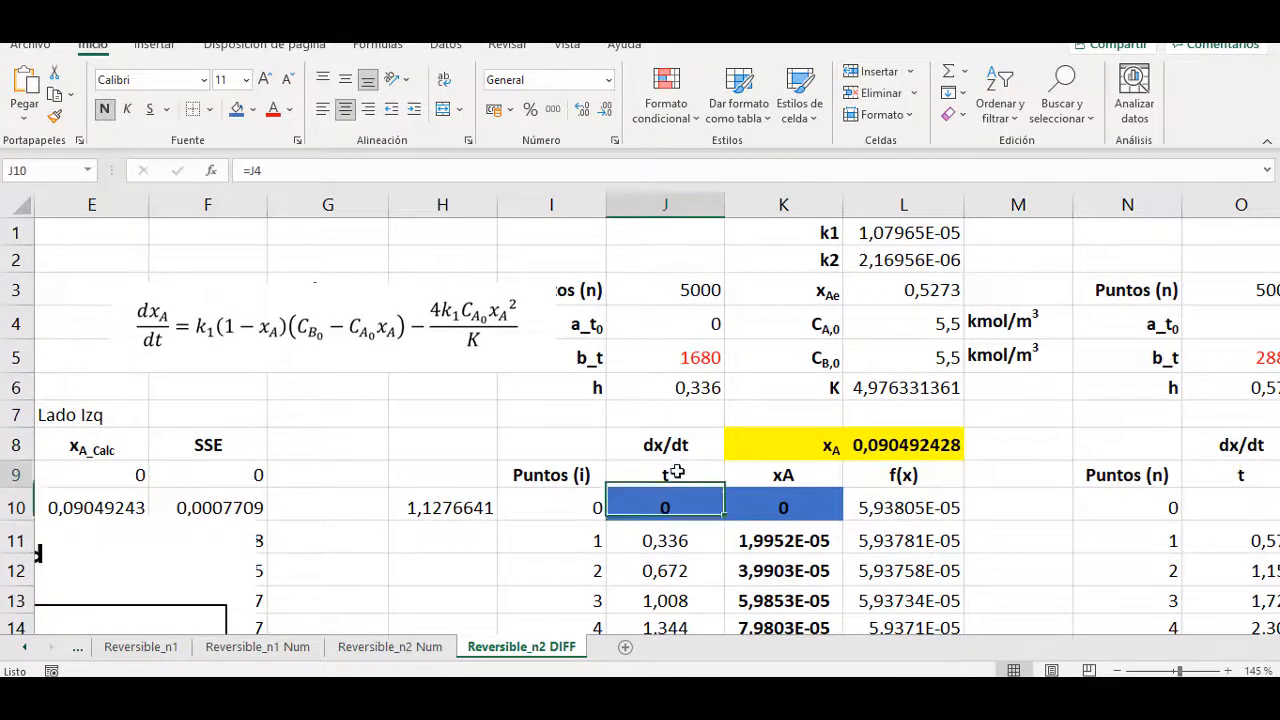
pyautogui.click(790, 470)
pyautogui.click(903, 475)
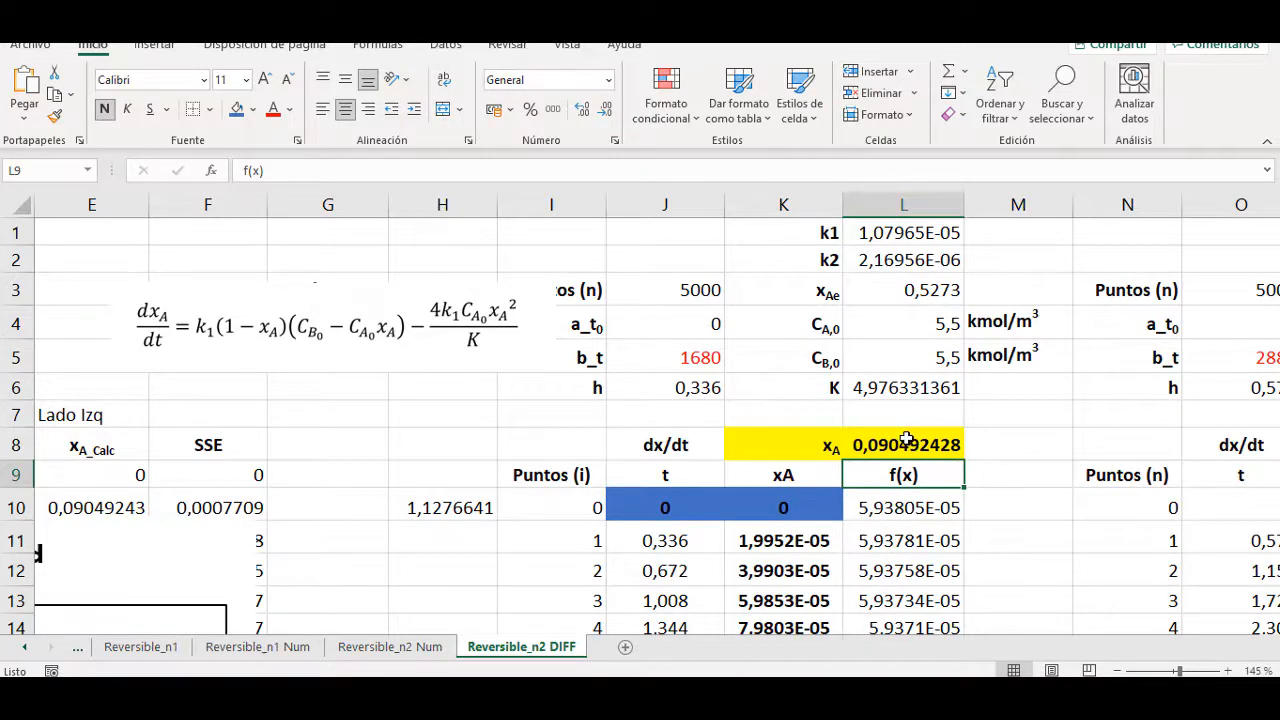
pyautogui.click(670, 352)
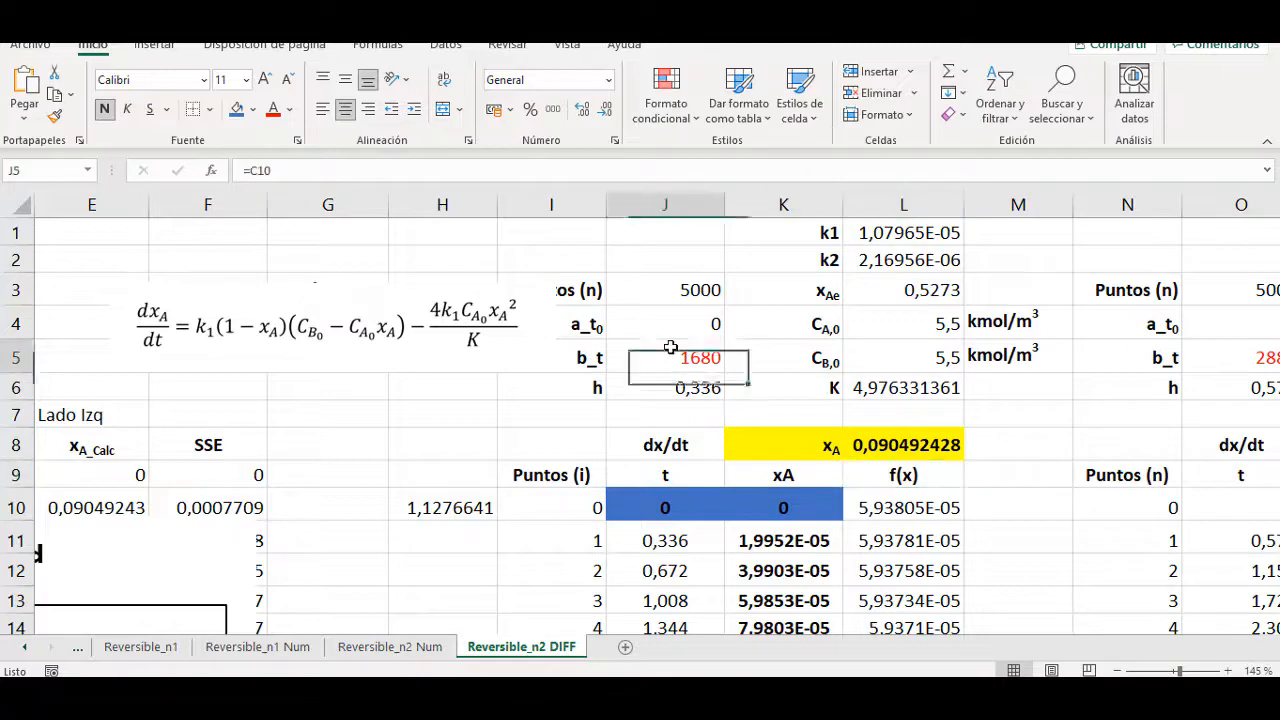
pyautogui.click(790, 510)
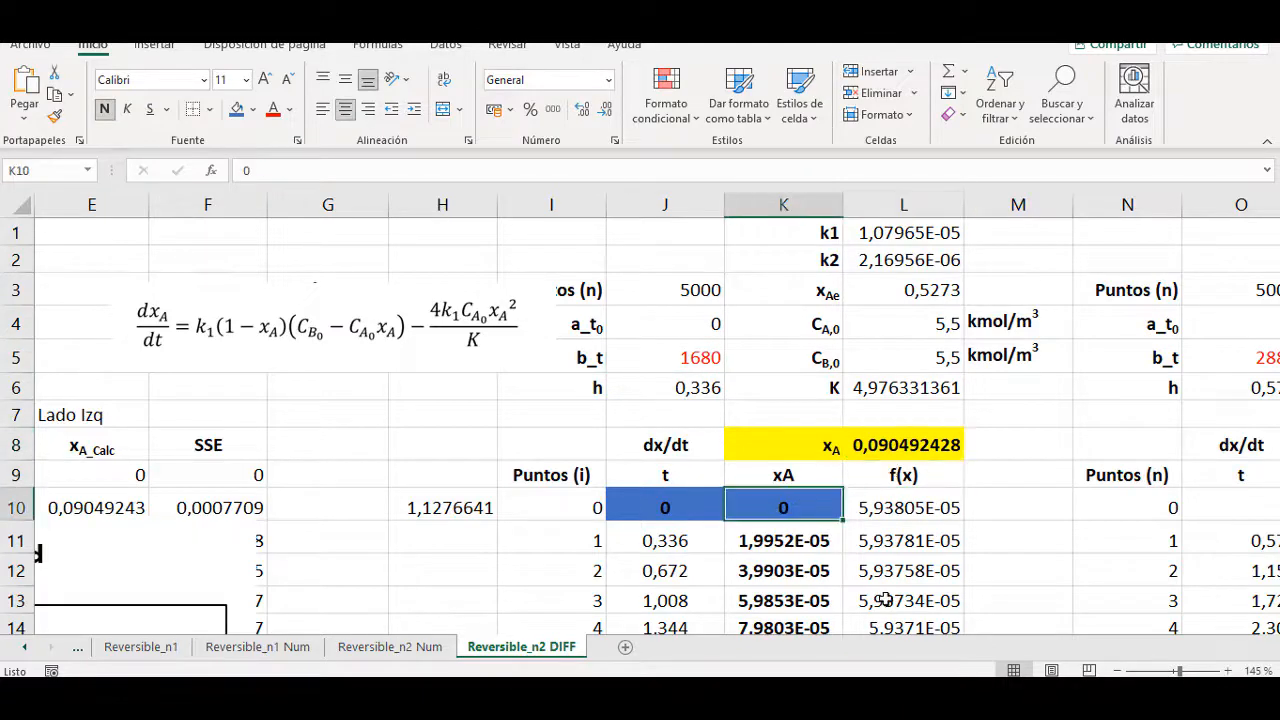
pyautogui.hotkey('ctrl', 'Down')
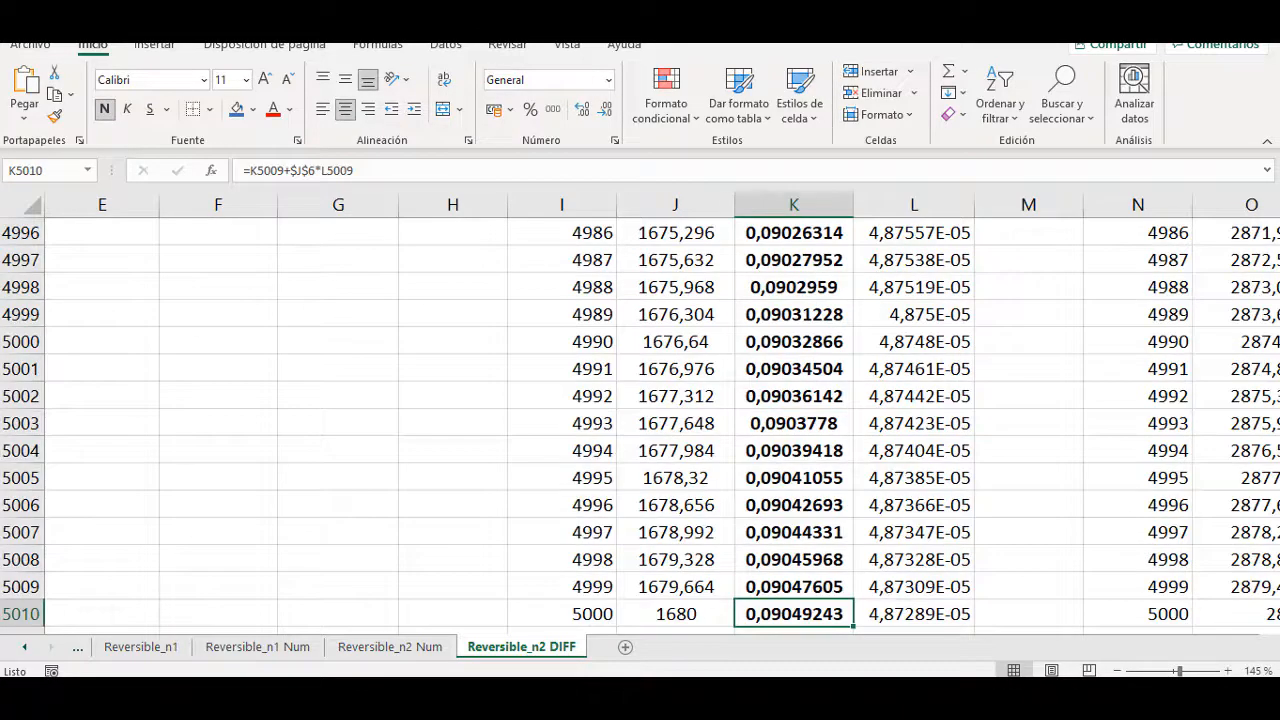
pyautogui.click(573, 614)
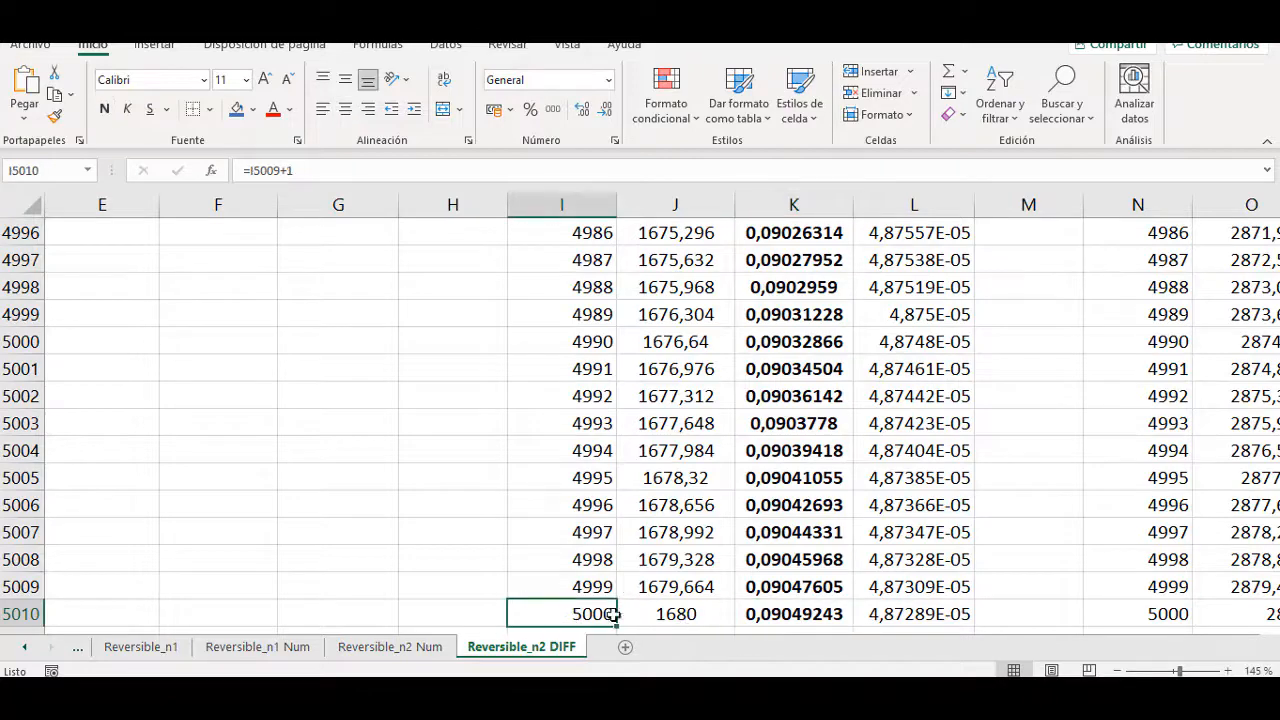
pyautogui.keyDown('shift'); pyautogui.click(943, 614); pyautogui.keyUp('shift')
pyautogui.click(583, 613)
pyautogui.click(768, 615)
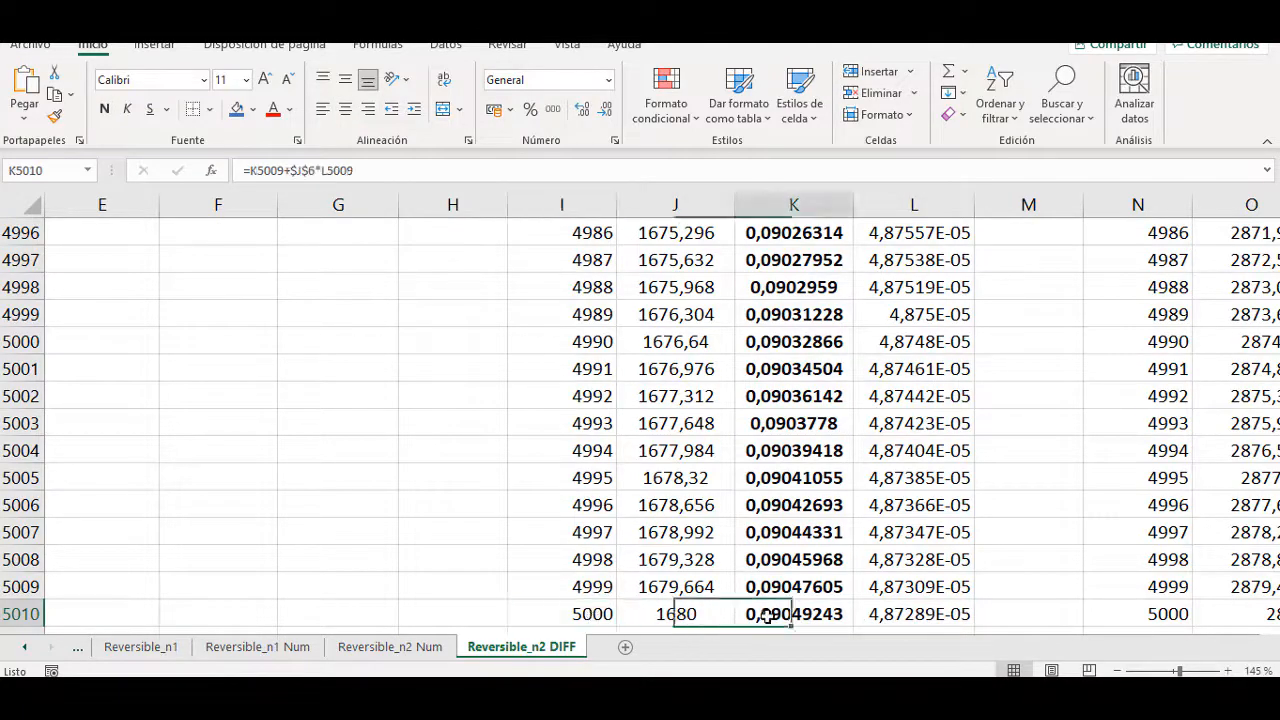
pyautogui.hotkey('ctrl', 'Up')
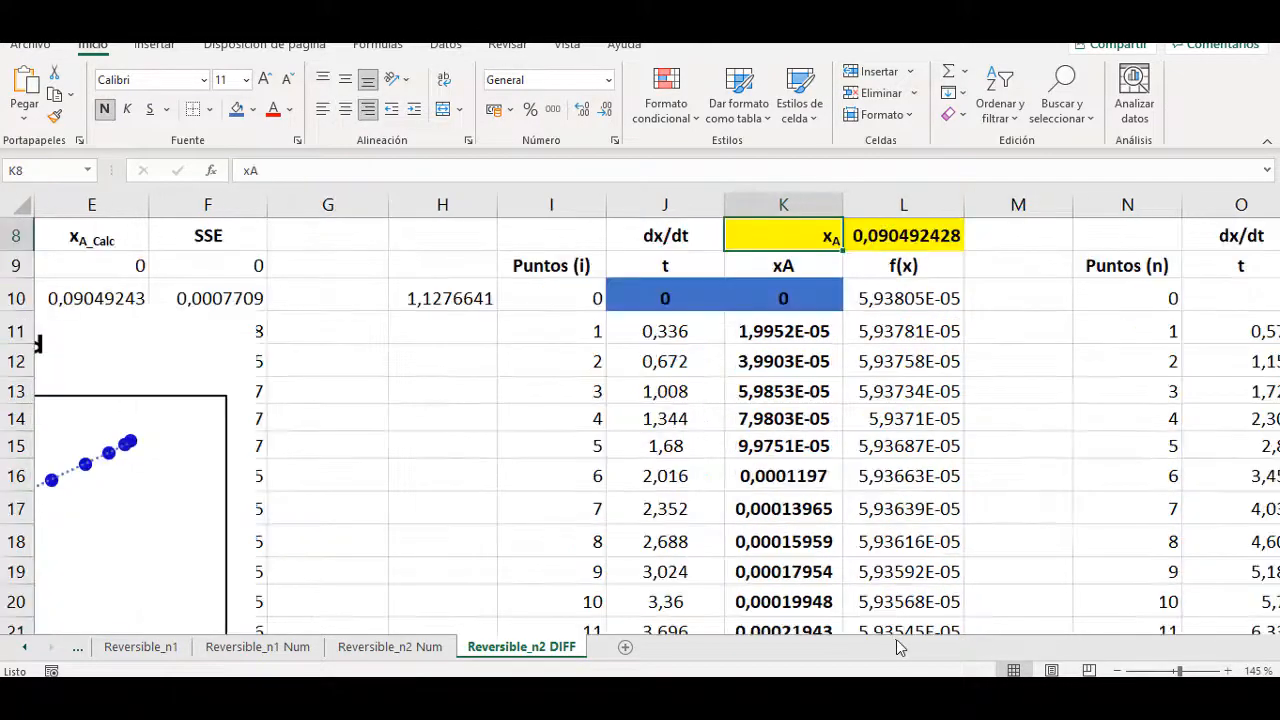
# Set the xA result in L8 to the last value of the xA series with =K5010.
pyautogui.scroll(2, 1051, 543)
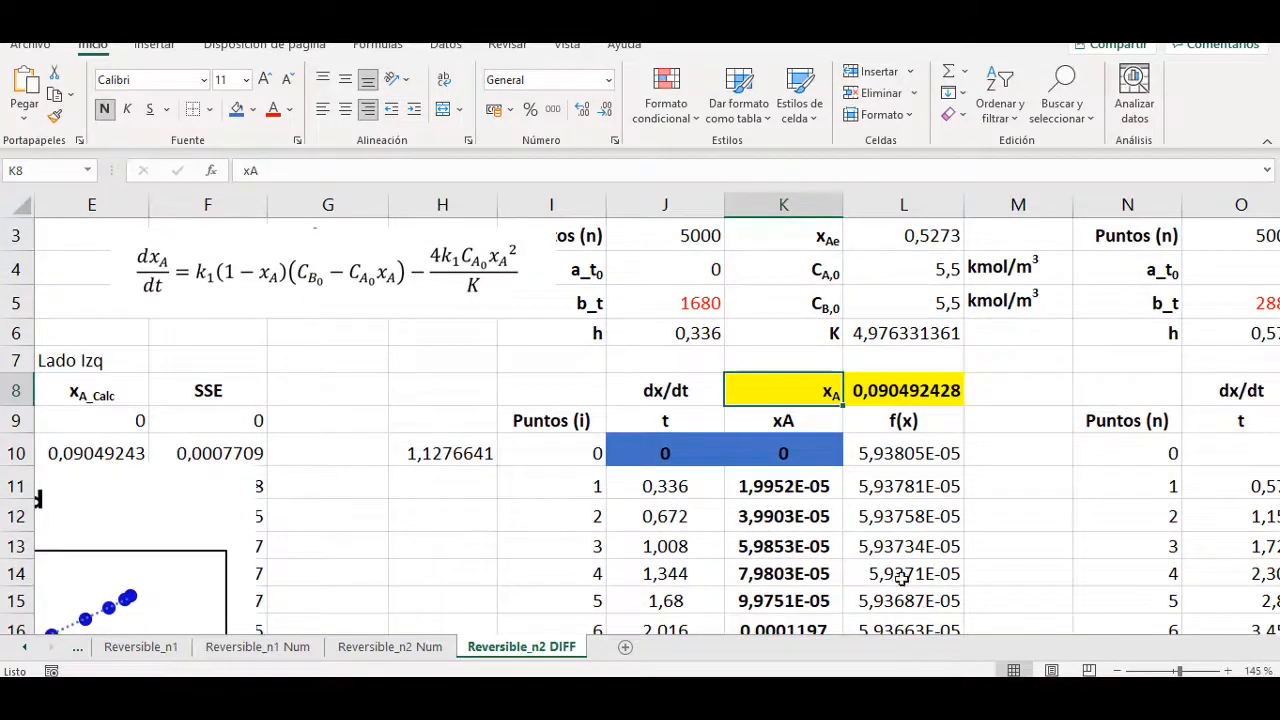
pyautogui.click(908, 387)
pyautogui.write('=K5010')
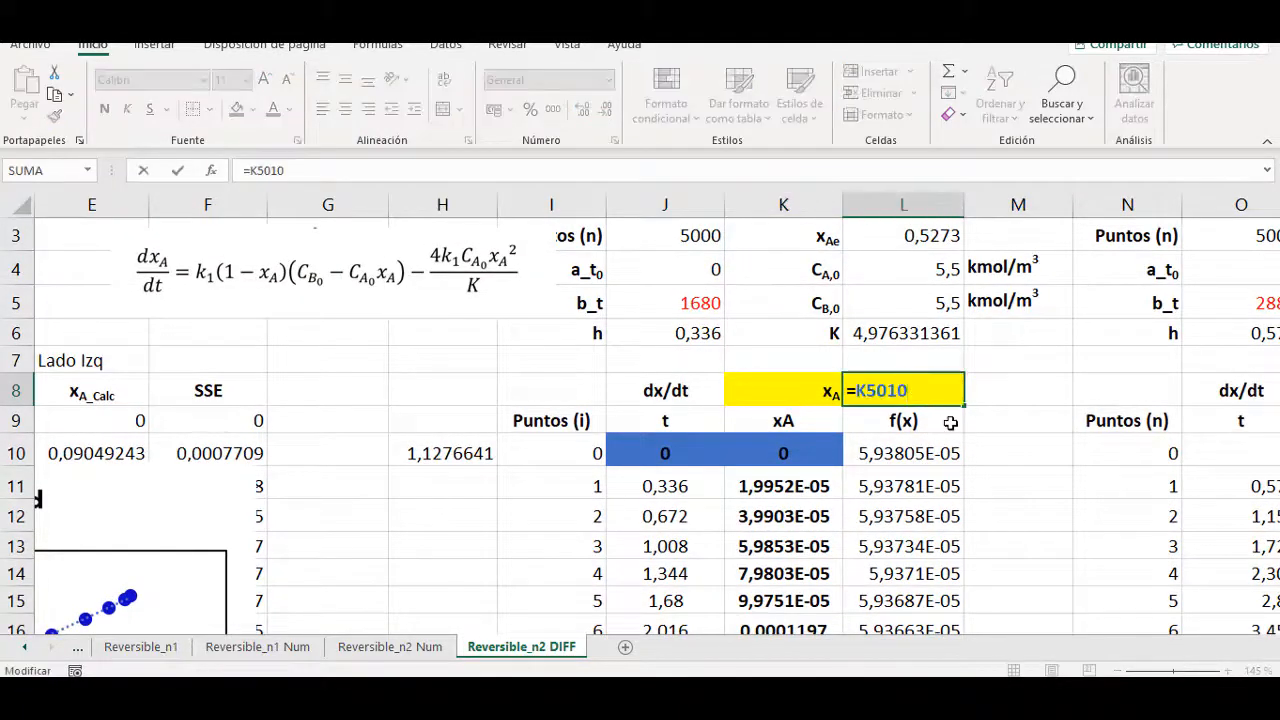
pyautogui.press('Return')
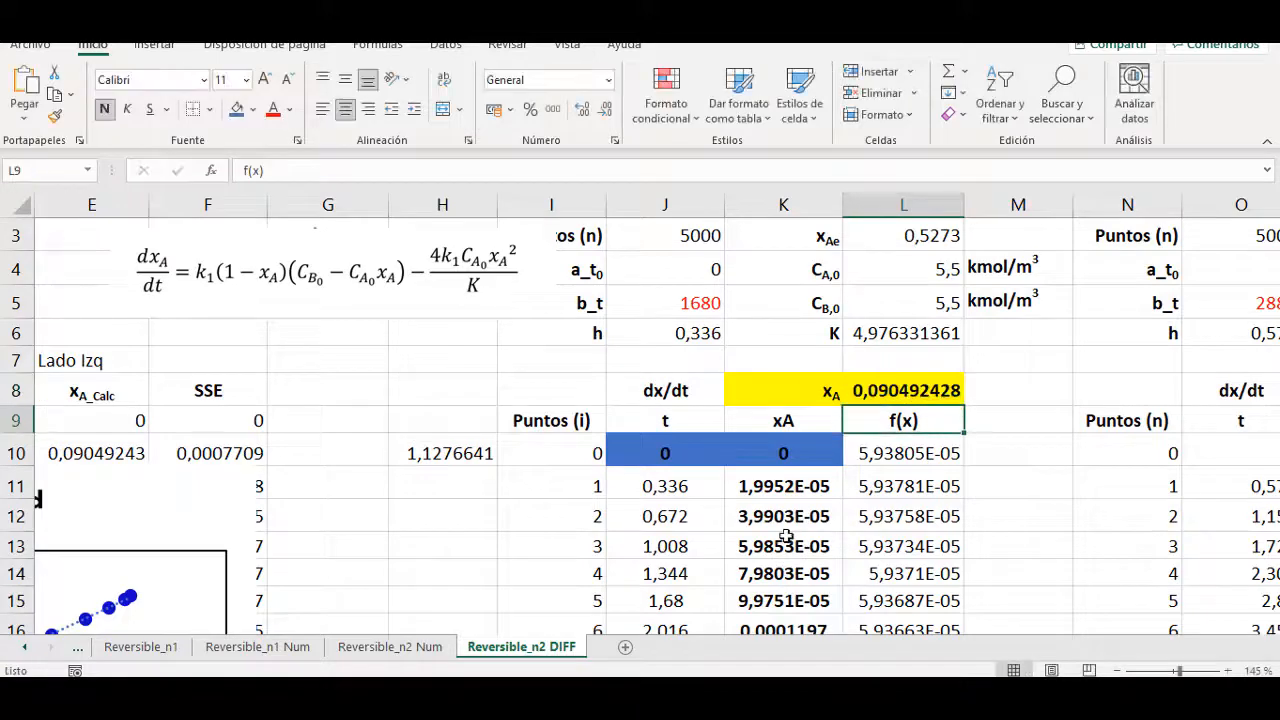
# Check the last xA value in K5010 against the result formula in L8.
pyautogui.click(786, 540)
pyautogui.hotkey('ctrl', 'Down')
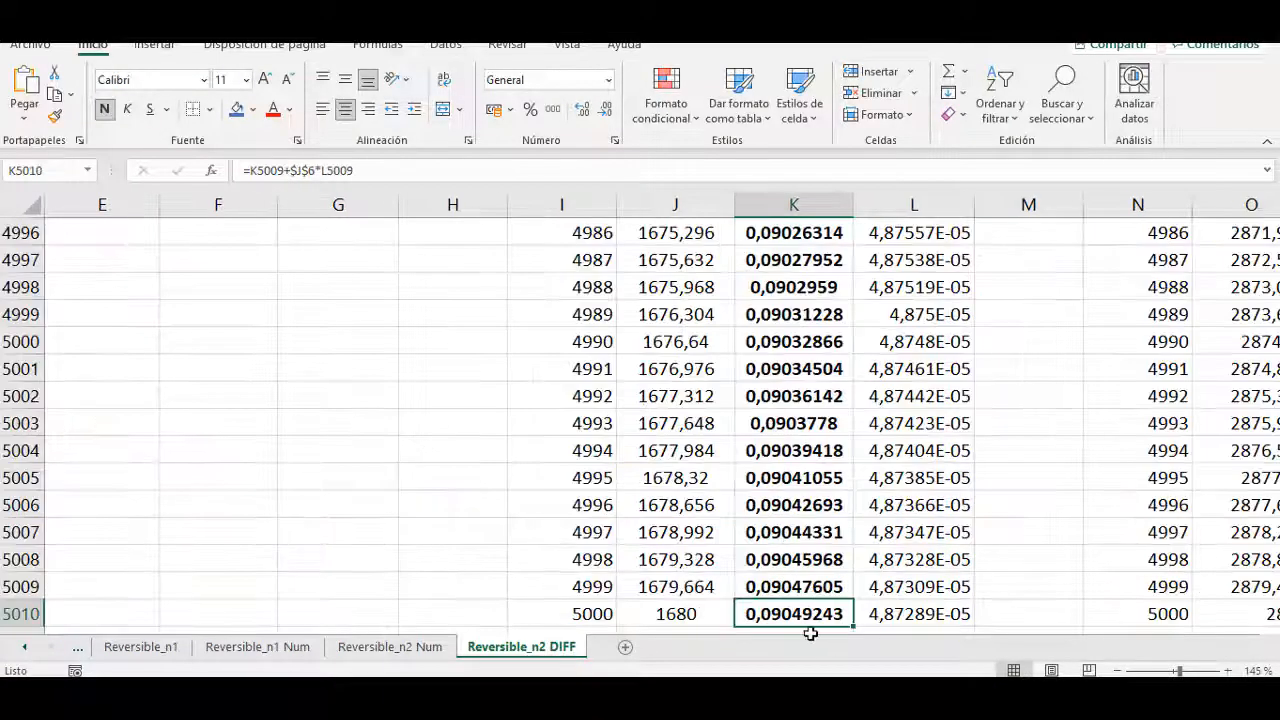
pyautogui.hotkey('ctrl', 'Up')
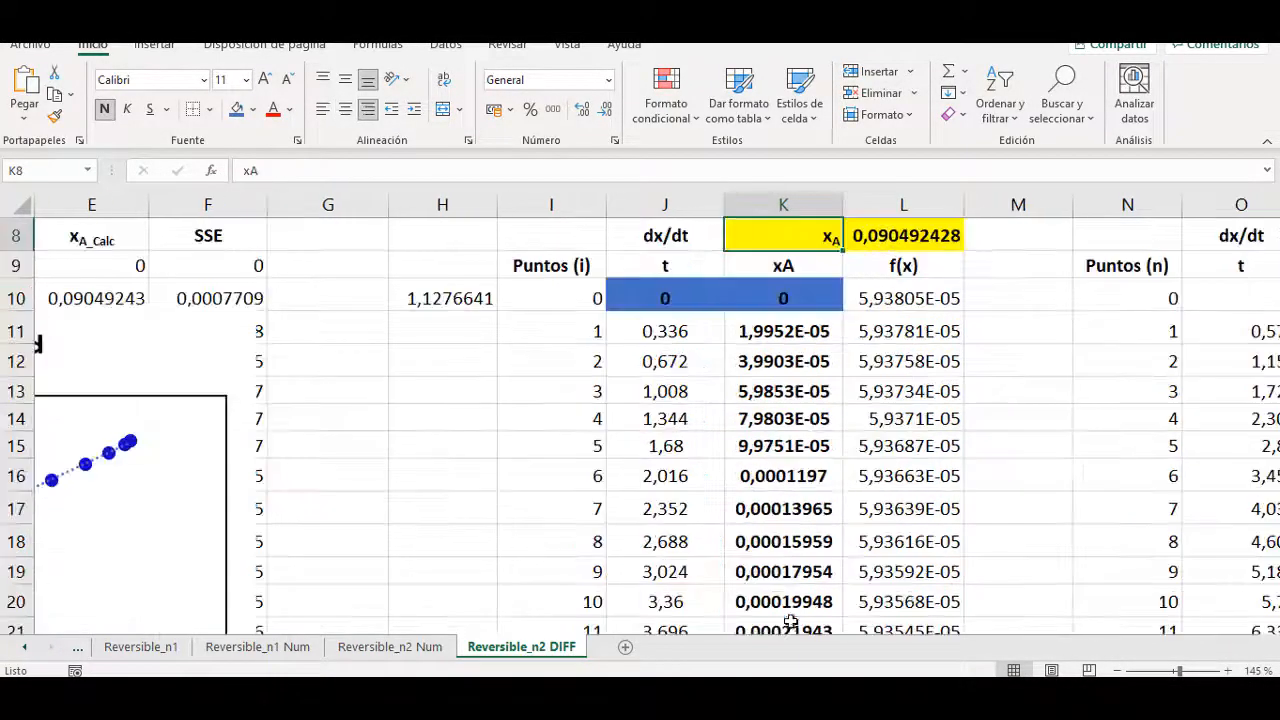
pyautogui.scroll(3, 943, 290)
pyautogui.doubleClick(908, 444)
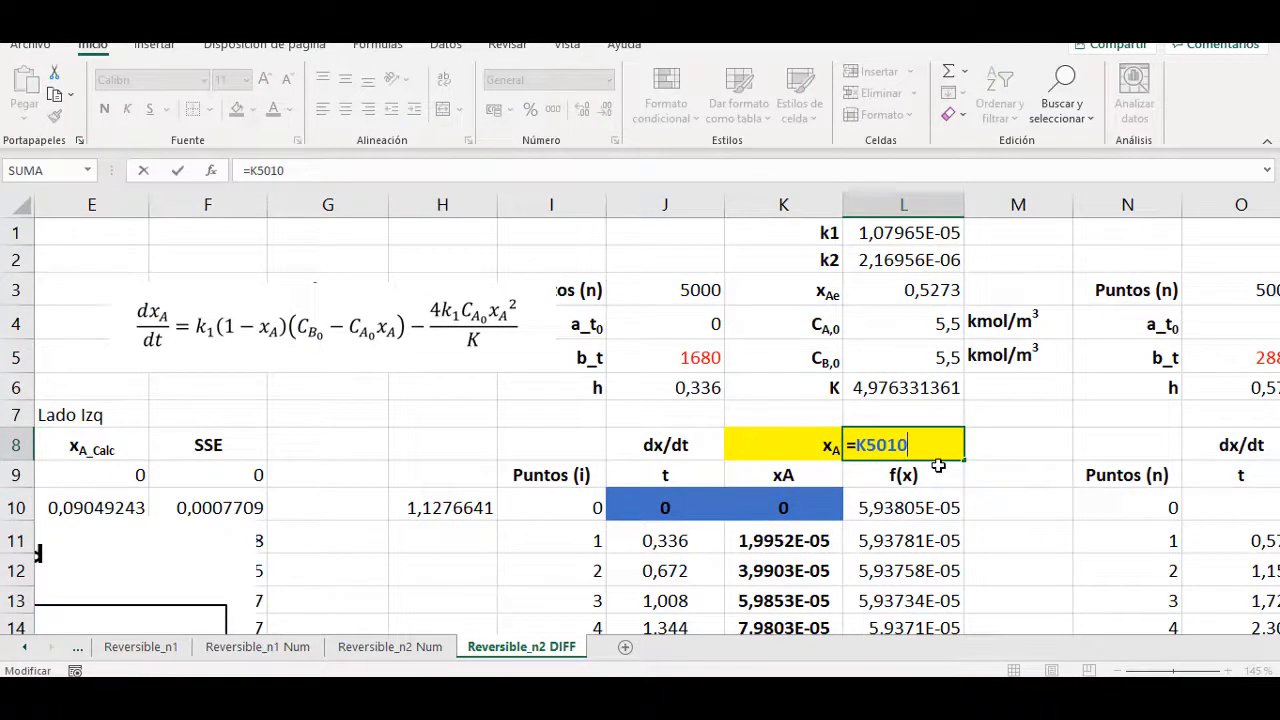
pyautogui.press('Return')
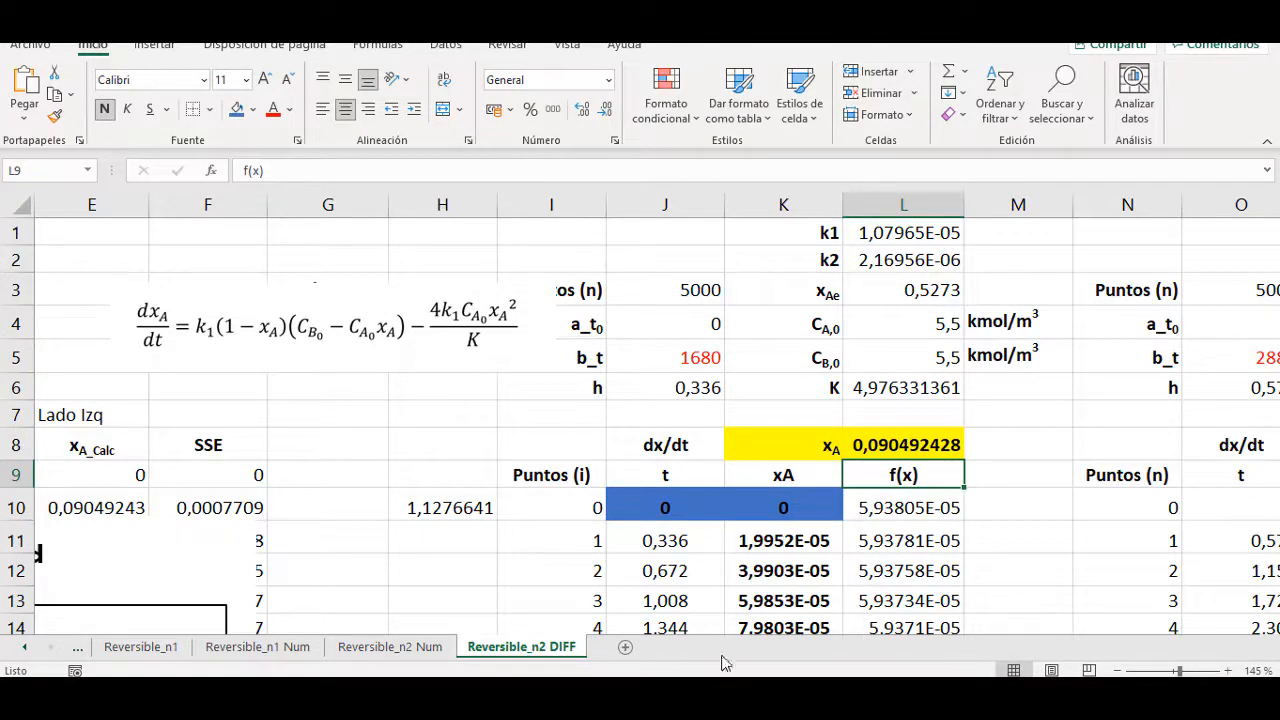
# Move the parity chart clear of the data table and examine the time values from C10 through C21.
pyautogui.click(832, 550)
pyautogui.click(683, 480)
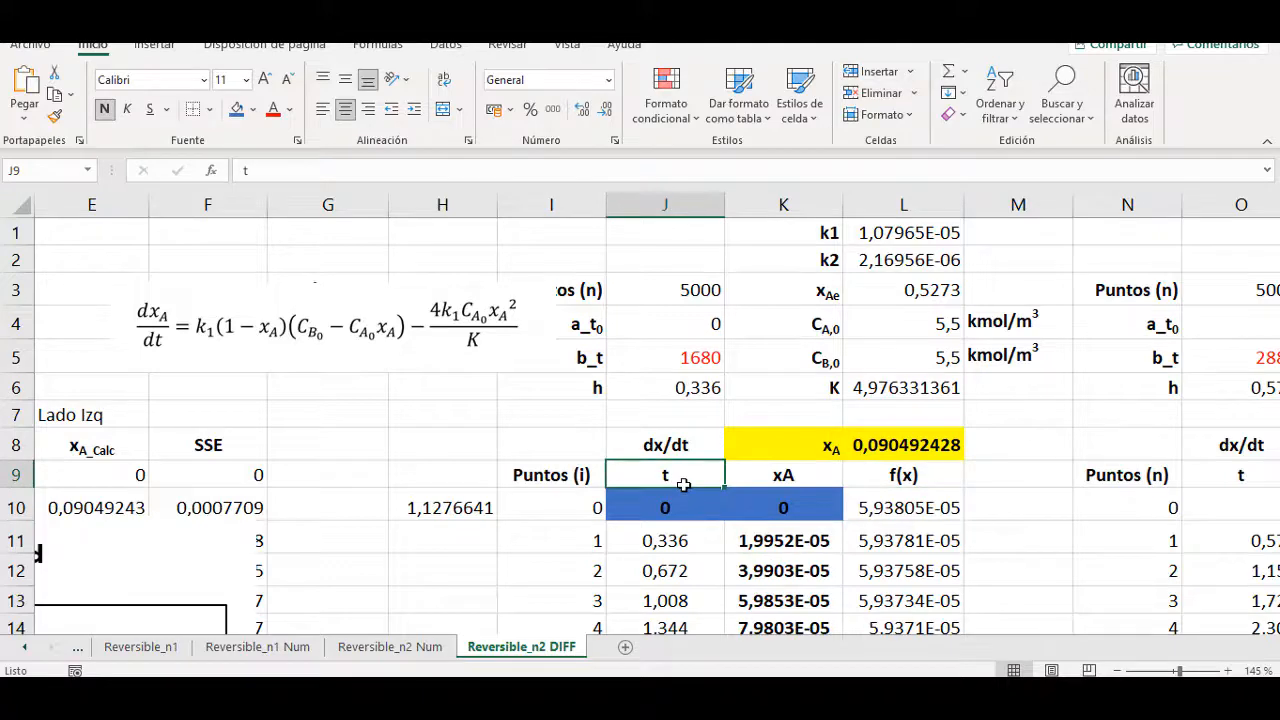
pyautogui.press('Left')
pyautogui.press('Home')
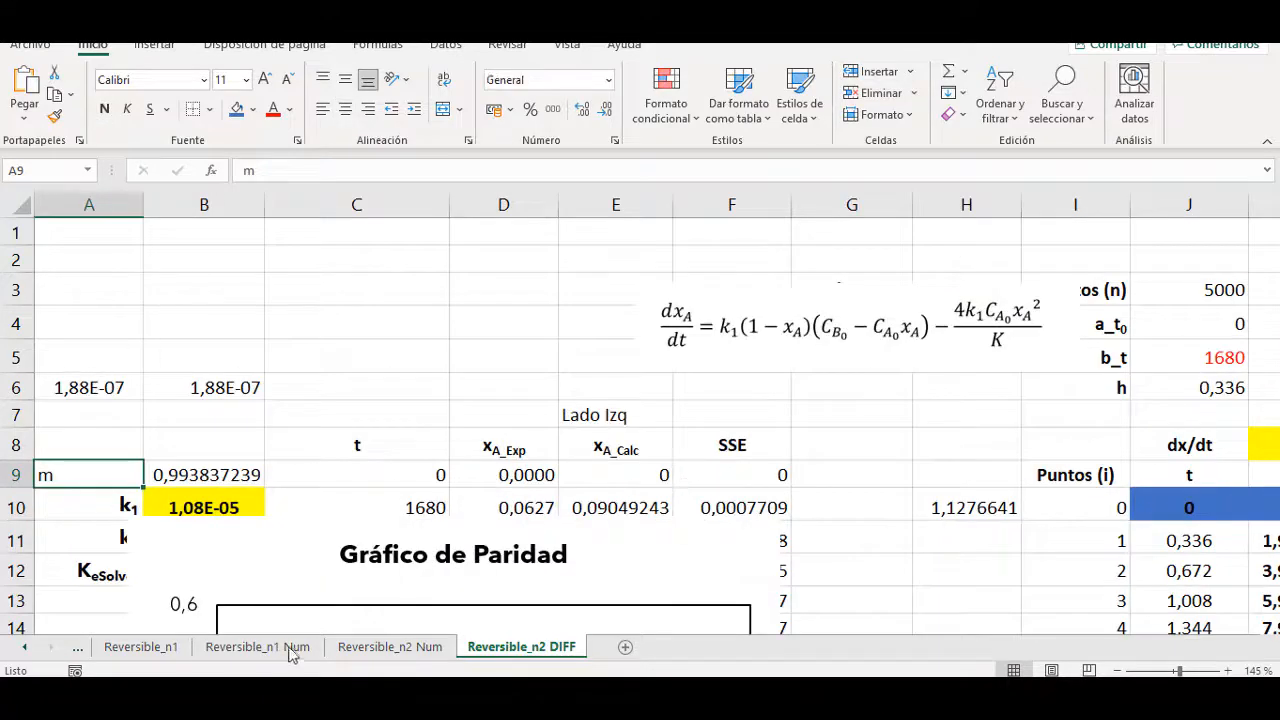
pyautogui.moveTo(243, 571); pyautogui.dragTo(790, 546)
pyautogui.click(411, 507)
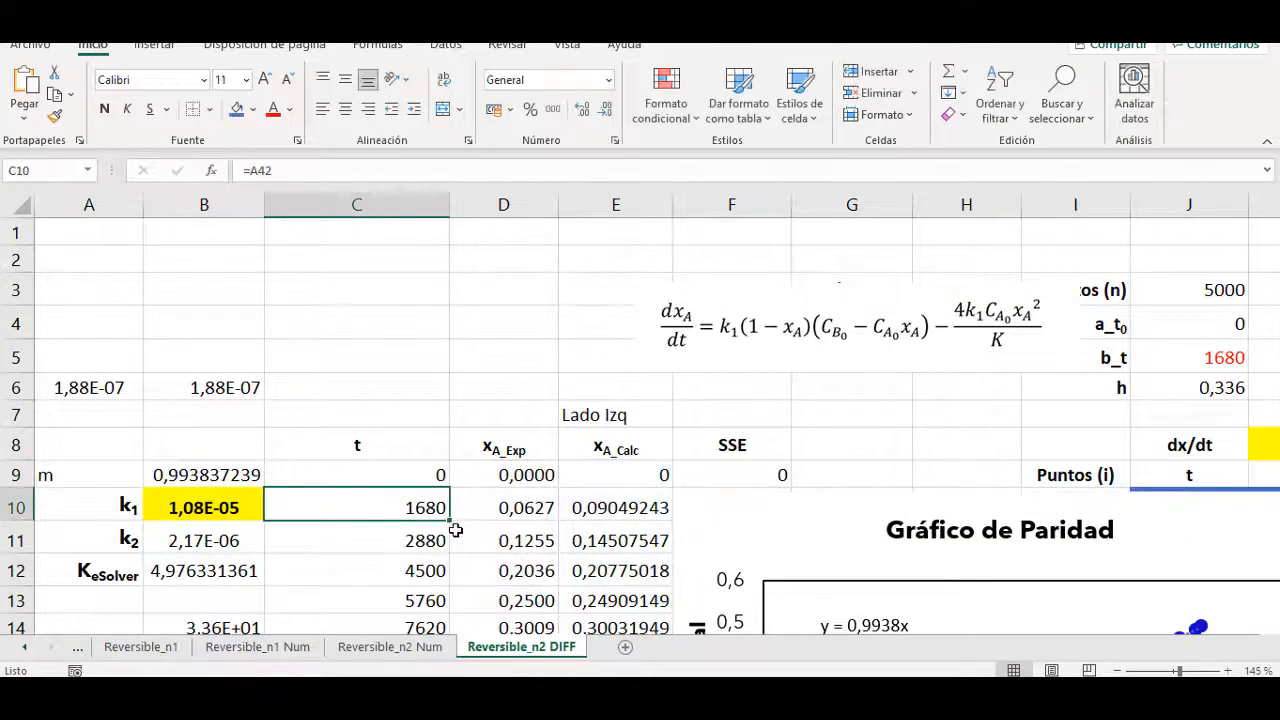
pyautogui.press('Down')
pyautogui.press('Down')
pyautogui.press('Down')
pyautogui.press('Down')
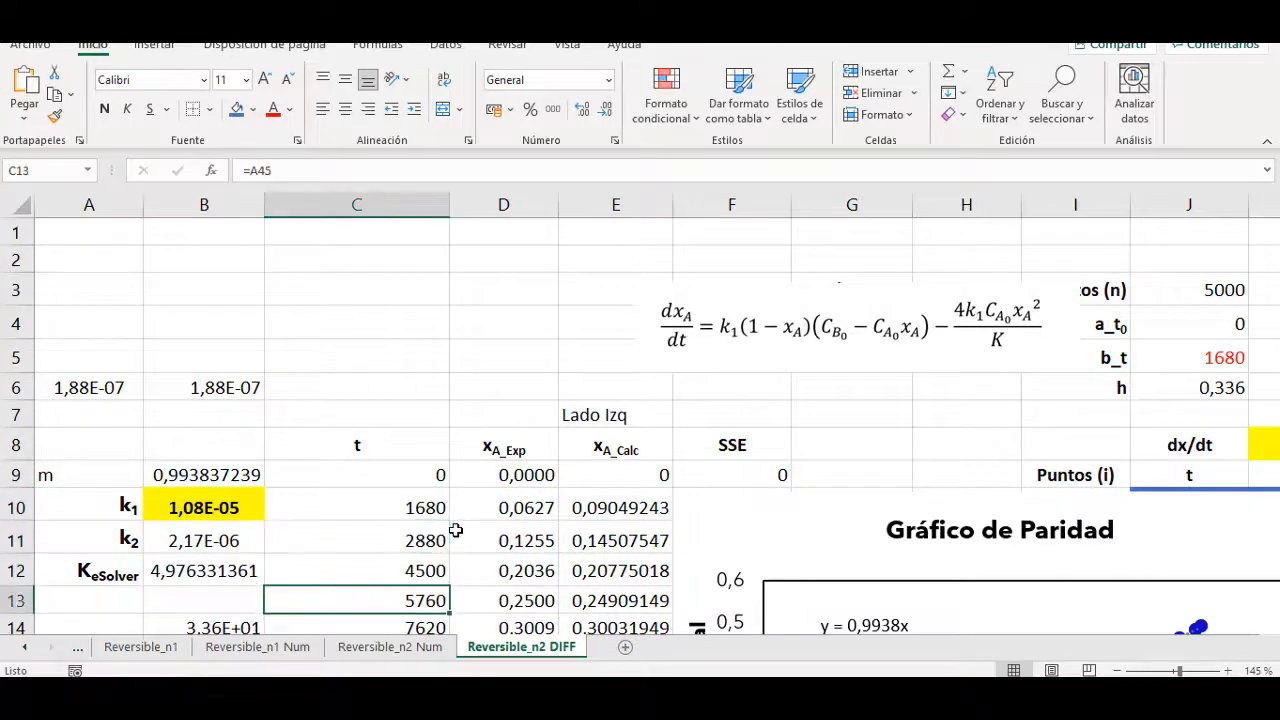
pyautogui.press('Down')
pyautogui.press('Down')
pyautogui.press('Down')
pyautogui.press('Down')
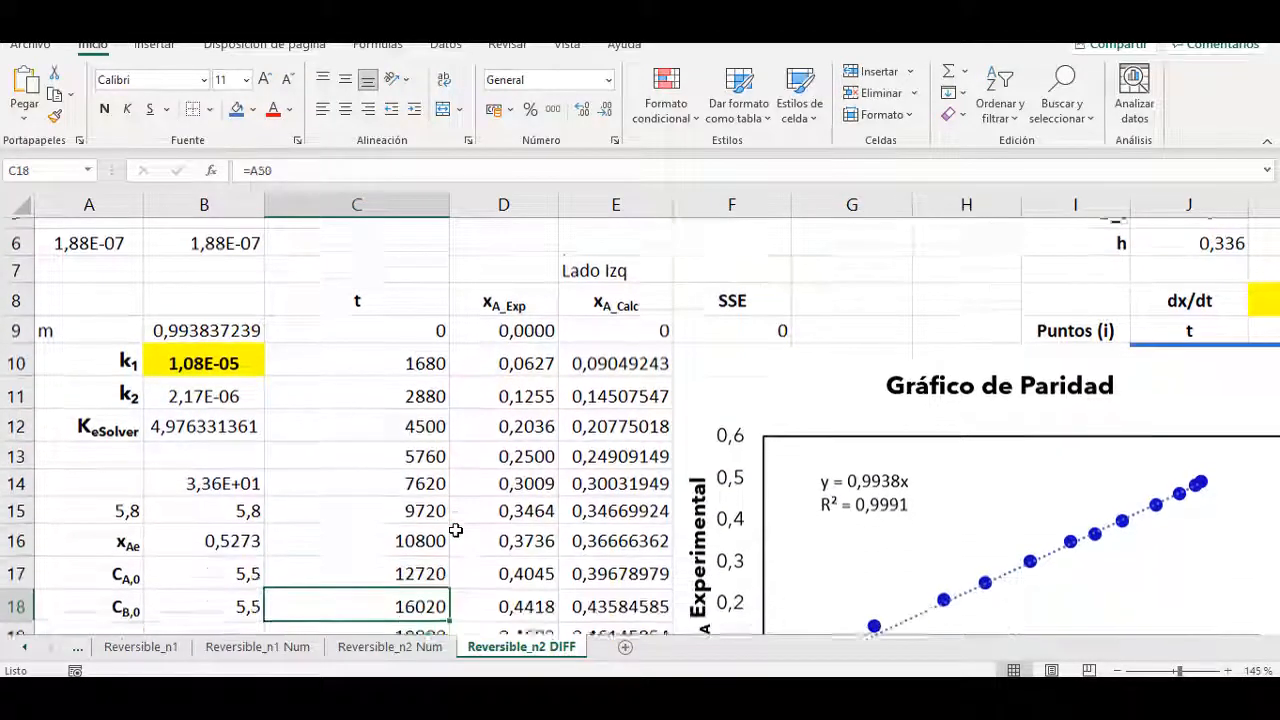
pyautogui.press('Down')
pyautogui.press('Down')
pyautogui.press('Down')
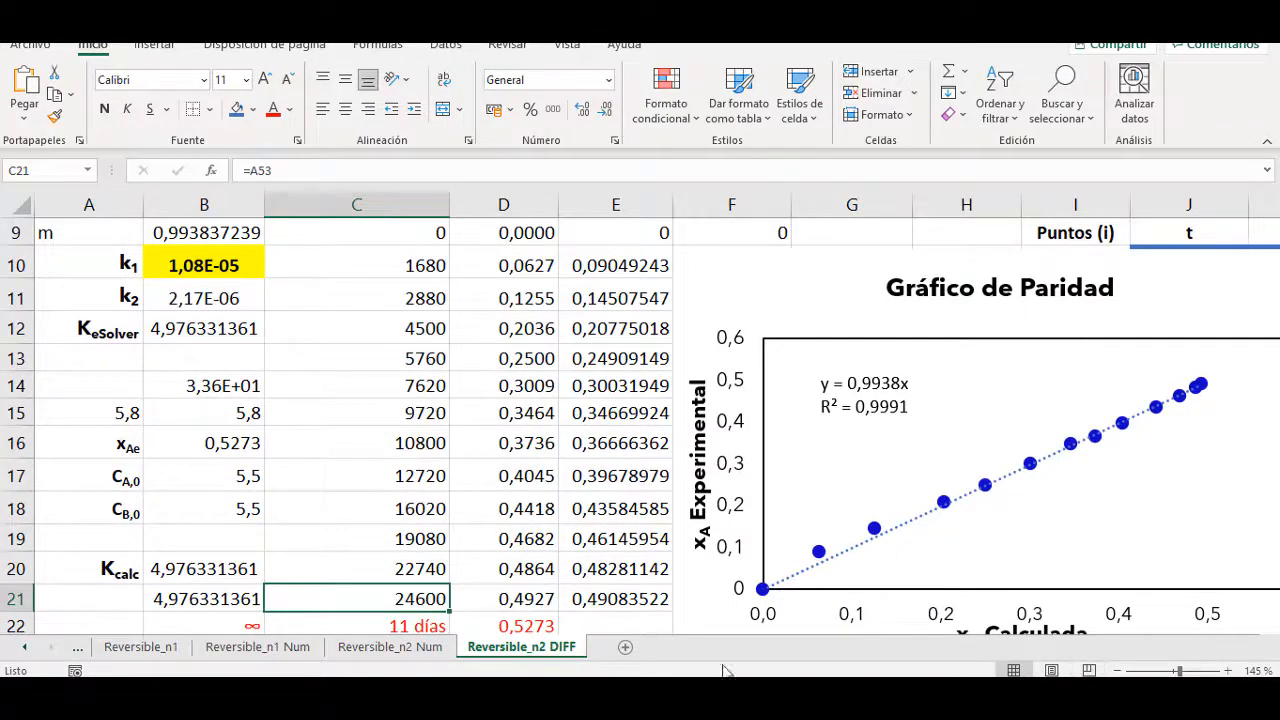
# Shift the parity chart back toward the xA_Exp column and examine the first two Euler tables with their parameters.
pyautogui.moveTo(851, 299); pyautogui.dragTo(747, 332)
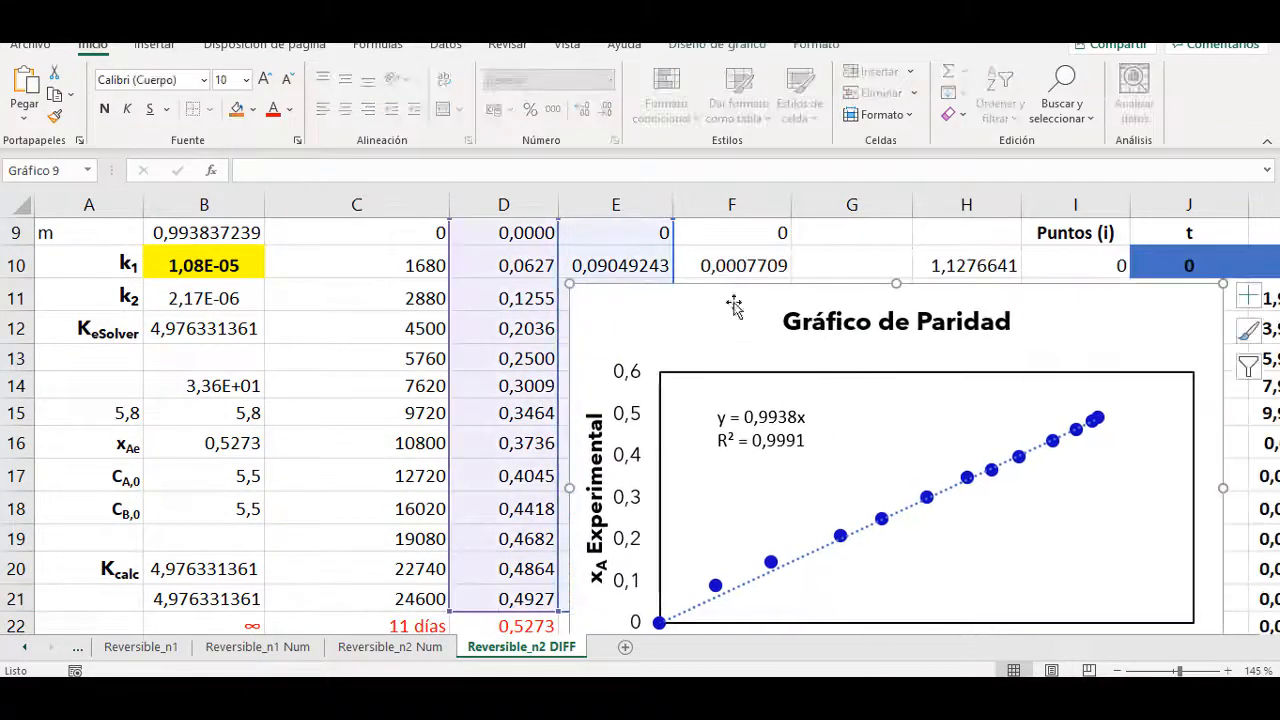
pyautogui.click(795, 232)
pyautogui.press('Right')
pyautogui.press('Right')
pyautogui.press('Right')
pyautogui.press('Right')
pyautogui.press('Right')
pyautogui.press('Right')
pyautogui.press('Right')
pyautogui.press('Right')
pyautogui.press('Right')
pyautogui.press('Right')
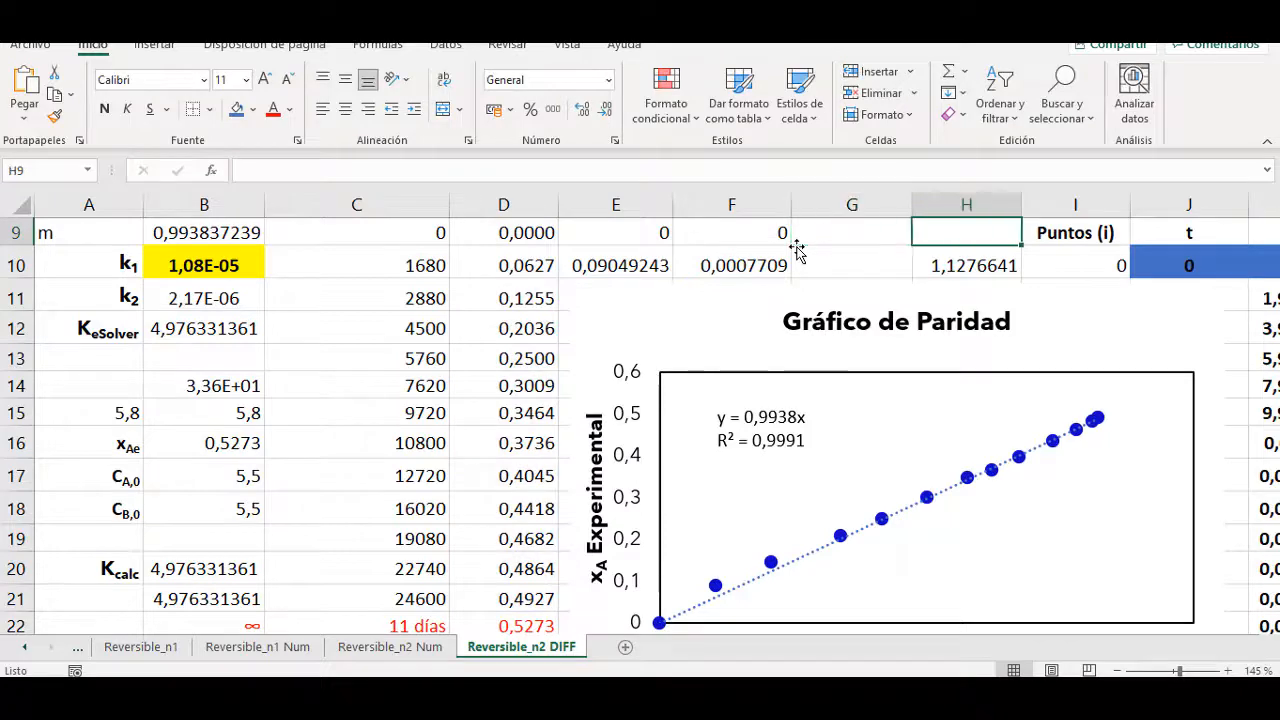
pyautogui.press('Right')
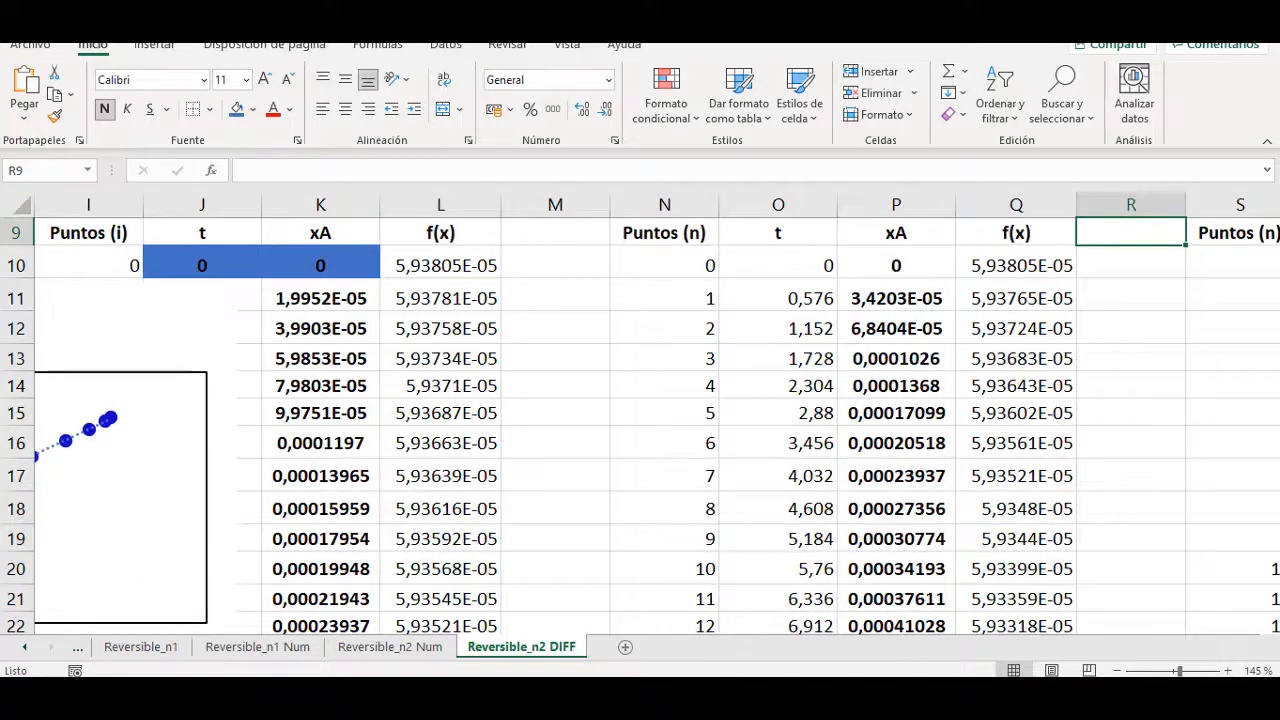
pyautogui.click(105, 350)
pyautogui.scroll(3, 727, 605)
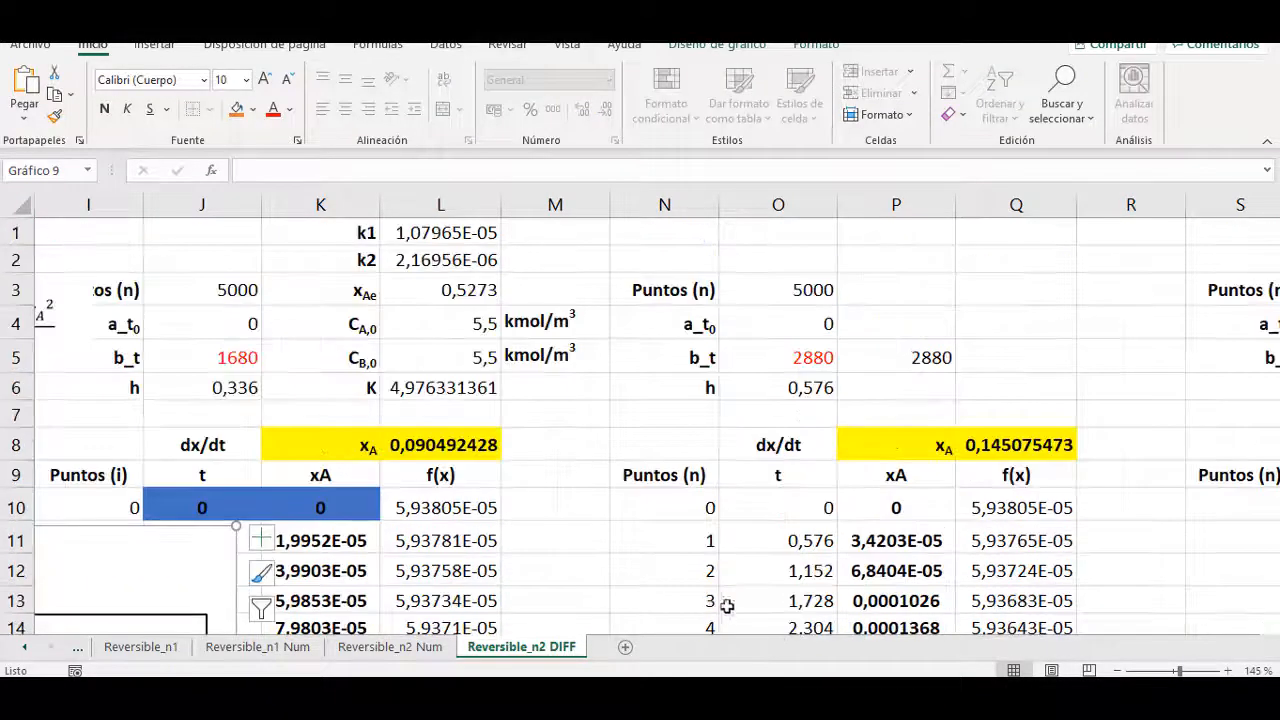
# Examine the parameters and xA results of the successive Euler tables, up to the one with b_t 22740.
pyautogui.click(366, 477)
pyautogui.press('Right')
pyautogui.press('Right')
pyautogui.press('Right')
pyautogui.press('Right')
pyautogui.press('Right')
pyautogui.press('Right')
pyautogui.press('Right')
pyautogui.press('Right')
pyautogui.press('Right')
pyautogui.press('Right')
pyautogui.press('Right')
pyautogui.press('Right')
pyautogui.press('Right')
pyautogui.press('Right')
pyautogui.press('Right')
pyautogui.press('Right')
pyautogui.press('Right')
pyautogui.press('Right')
pyautogui.press('Right')
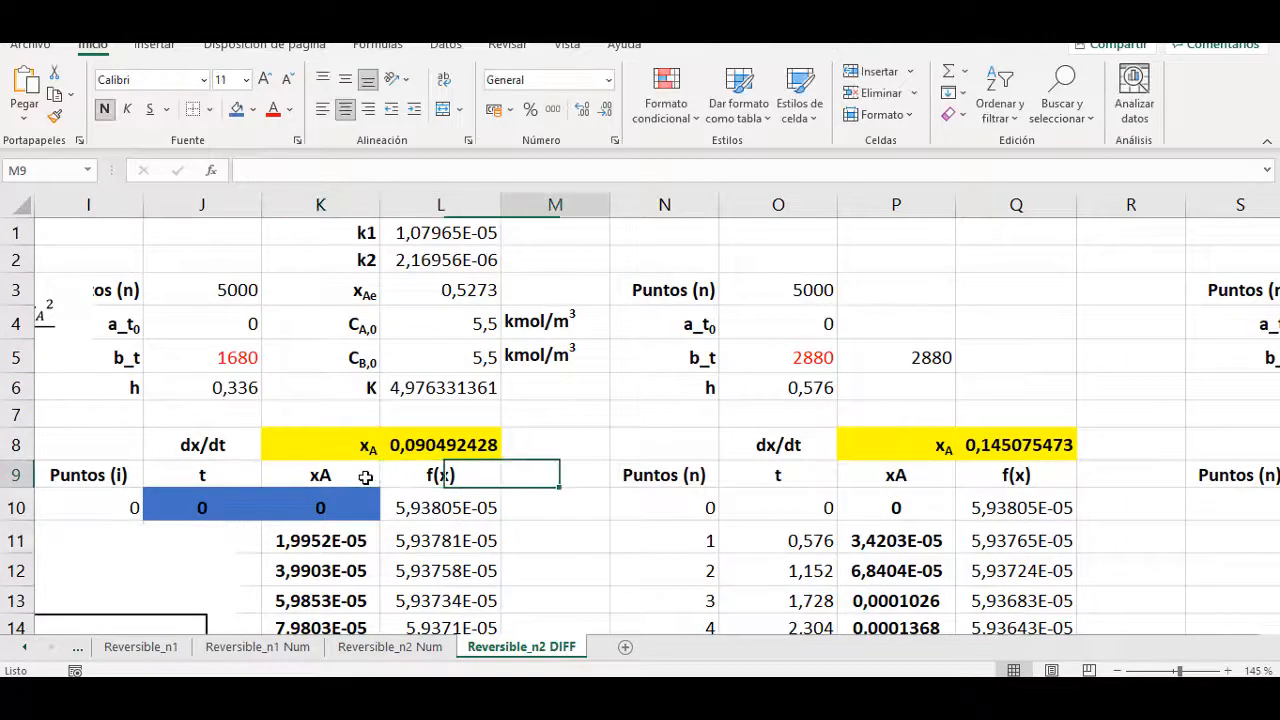
pyautogui.press('Right')
pyautogui.press('Right')
pyautogui.press('Right')
pyautogui.press('Right')
pyautogui.press('Right')
pyautogui.press('Right')
pyautogui.press('Right')
pyautogui.press('Right')
pyautogui.press('Right')
pyautogui.press('Right')
pyautogui.press('Right')
pyautogui.press('Right')
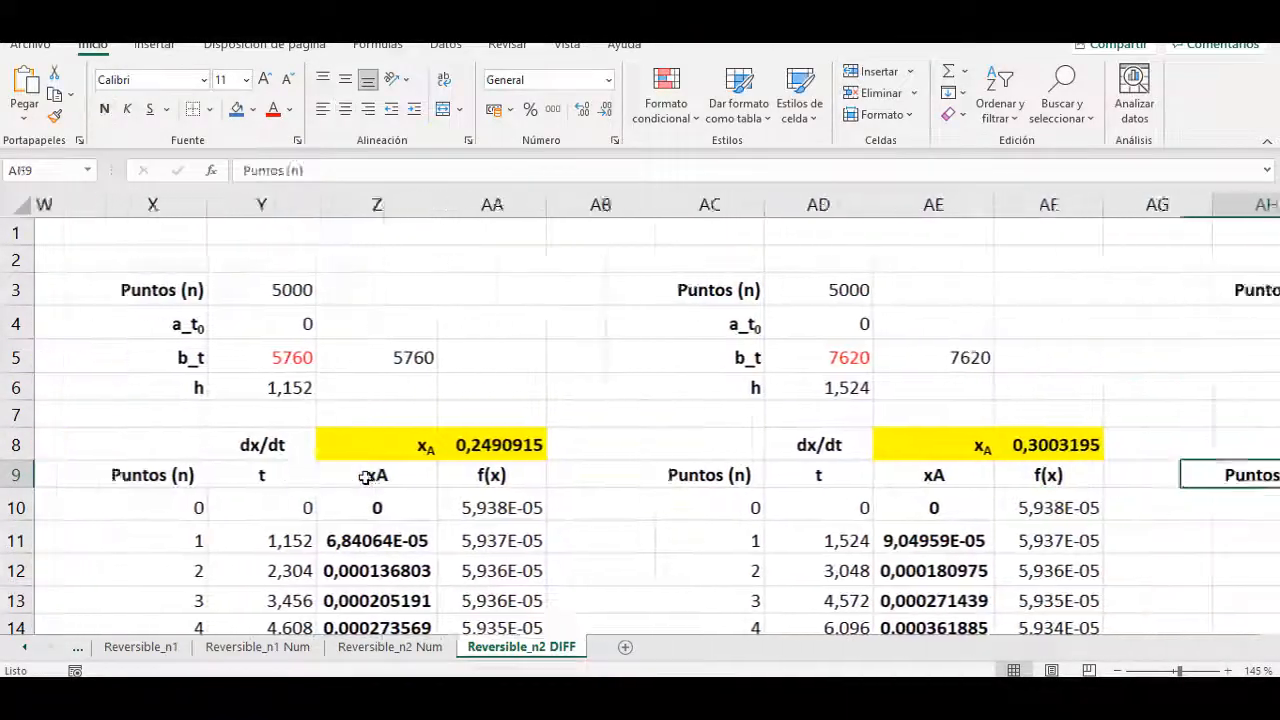
pyautogui.press('Right')
pyautogui.press('Right')
pyautogui.press('Right')
pyautogui.press('Right')
pyautogui.press('Right')
pyautogui.press('Right')
pyautogui.press('Right')
pyautogui.press('Right')
pyautogui.press('Right')
pyautogui.press('Right')
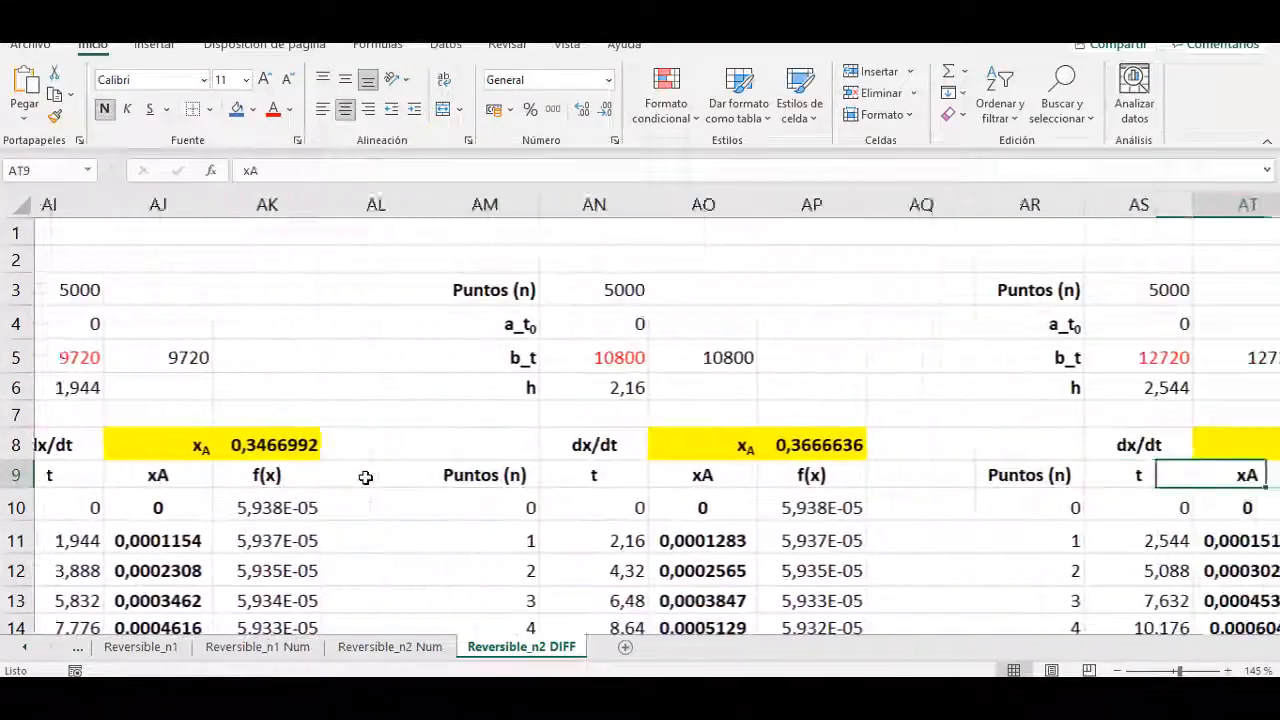
pyautogui.press('Right')
pyautogui.press('Right')
pyautogui.press('Right')
pyautogui.press('Right')
pyautogui.press('Right')
pyautogui.press('Right')
pyautogui.press('Right')
pyautogui.press('Right')
pyautogui.press('Right')
pyautogui.press('Right')
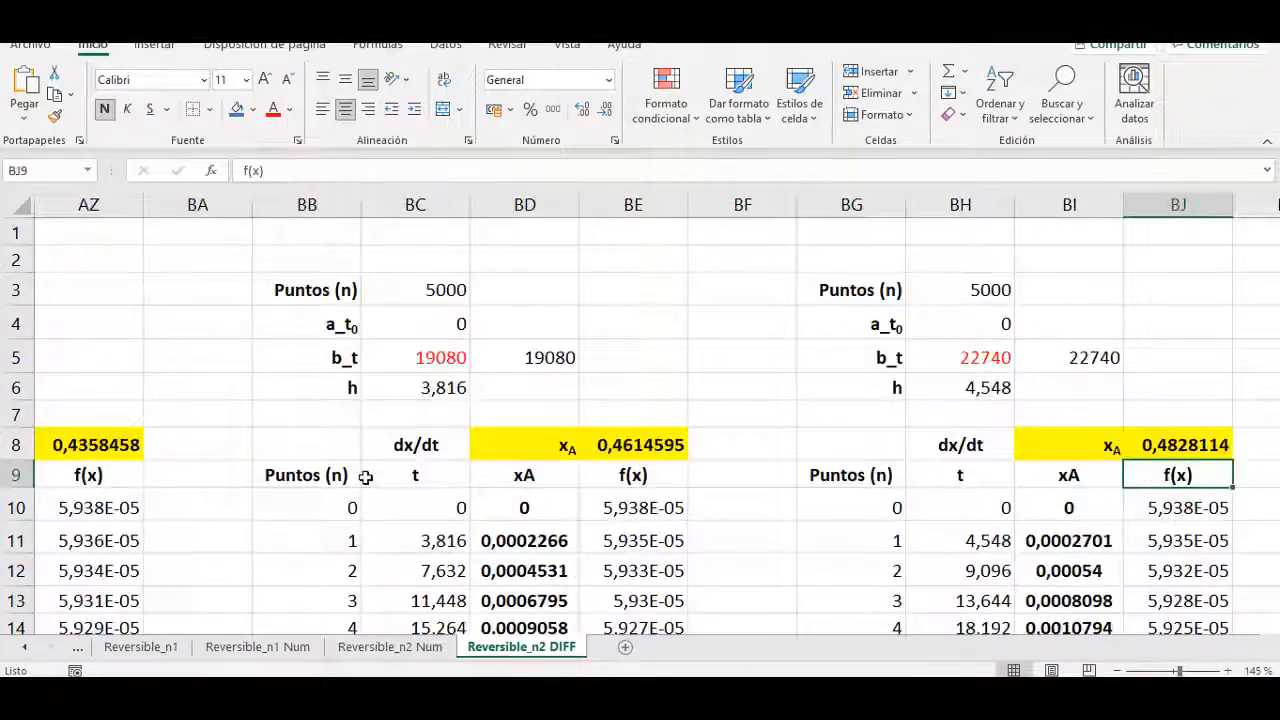
# Review the Euler tables in reverse order, back to the first one with b_t 1680.
pyautogui.press('Left')
pyautogui.press('Left')
pyautogui.press('Left')
pyautogui.press('Left')
pyautogui.press('Left')
pyautogui.press('Left')
pyautogui.press('Left')
pyautogui.press('Left')
pyautogui.press('Left')
pyautogui.press('Left')
pyautogui.press('Left')
pyautogui.press('Left')
pyautogui.press('Left')
pyautogui.press('Left')
pyautogui.press('Left')
pyautogui.press('Left')
pyautogui.press('Left')
pyautogui.press('Left')
pyautogui.press('Left')
pyautogui.press('Left')
pyautogui.press('Left')
pyautogui.press('Left')
pyautogui.press('Left')
pyautogui.press('Left')
pyautogui.press('Left')
pyautogui.press('Left')
pyautogui.press('Left')
pyautogui.press('Left')
pyautogui.press('Left')
pyautogui.press('Left')
pyautogui.press('Left')
pyautogui.press('Left')
pyautogui.press('Left')
pyautogui.press('Left')
pyautogui.press('Left')
pyautogui.press('Left')
pyautogui.press('Left')
pyautogui.press('Left')
pyautogui.press('Left')
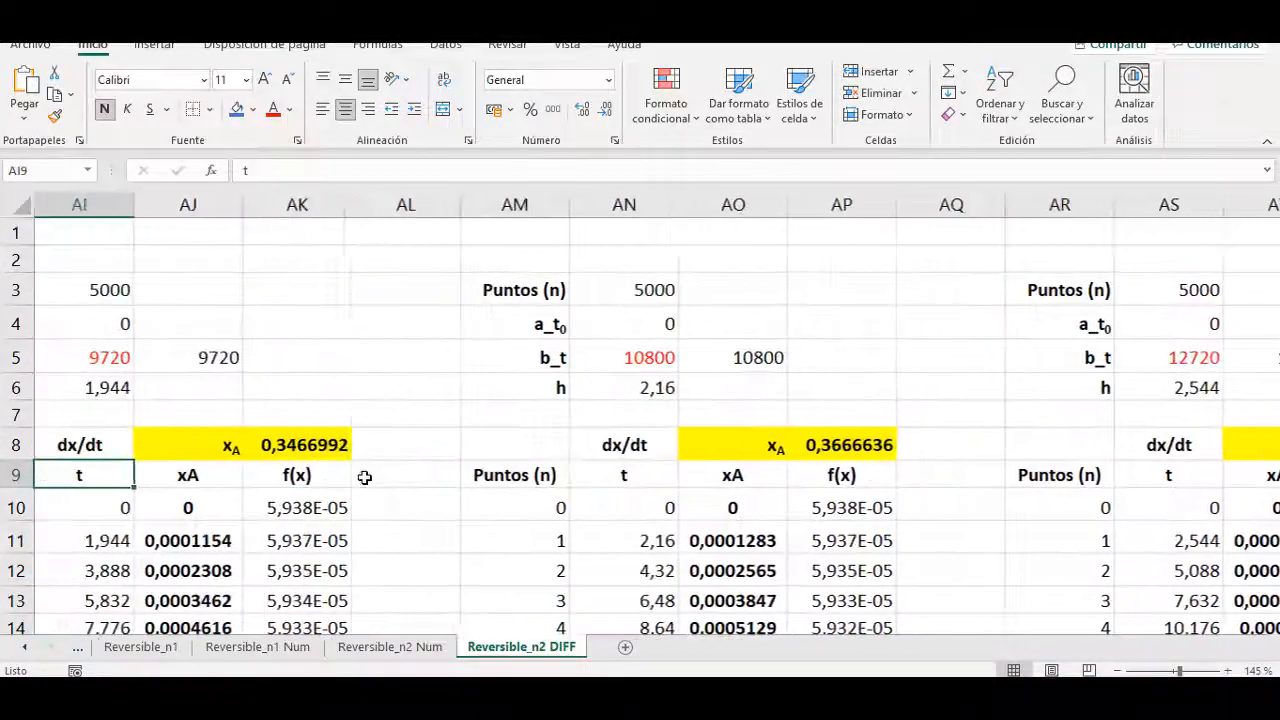
pyautogui.press('Left')
pyautogui.press('Left')
pyautogui.press('Left')
pyautogui.press('Left')
pyautogui.press('Left')
pyautogui.press('Left')
pyautogui.press('Left')
pyautogui.press('Left')
pyautogui.press('Left')
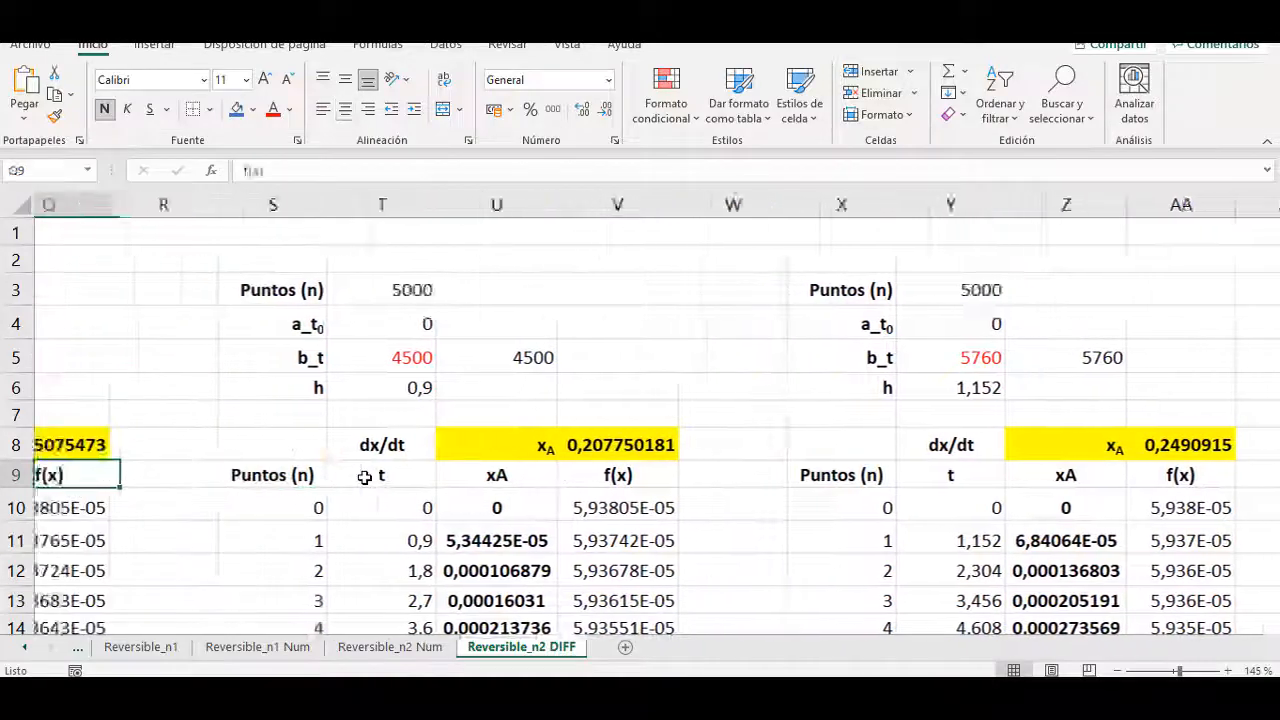
pyautogui.press('Left')
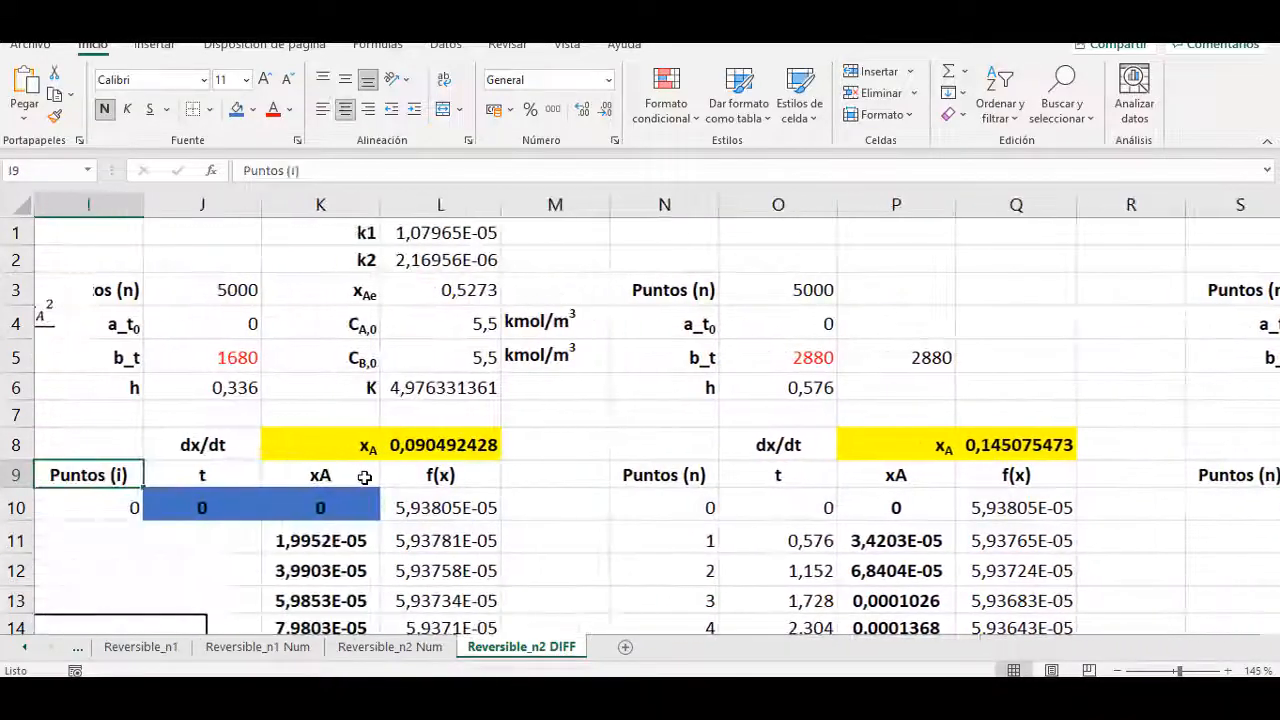
# Compare the xA result in L8 with the xA_Calc column and move the parity chart clear of the first Euler table.
pyautogui.click(415, 447)
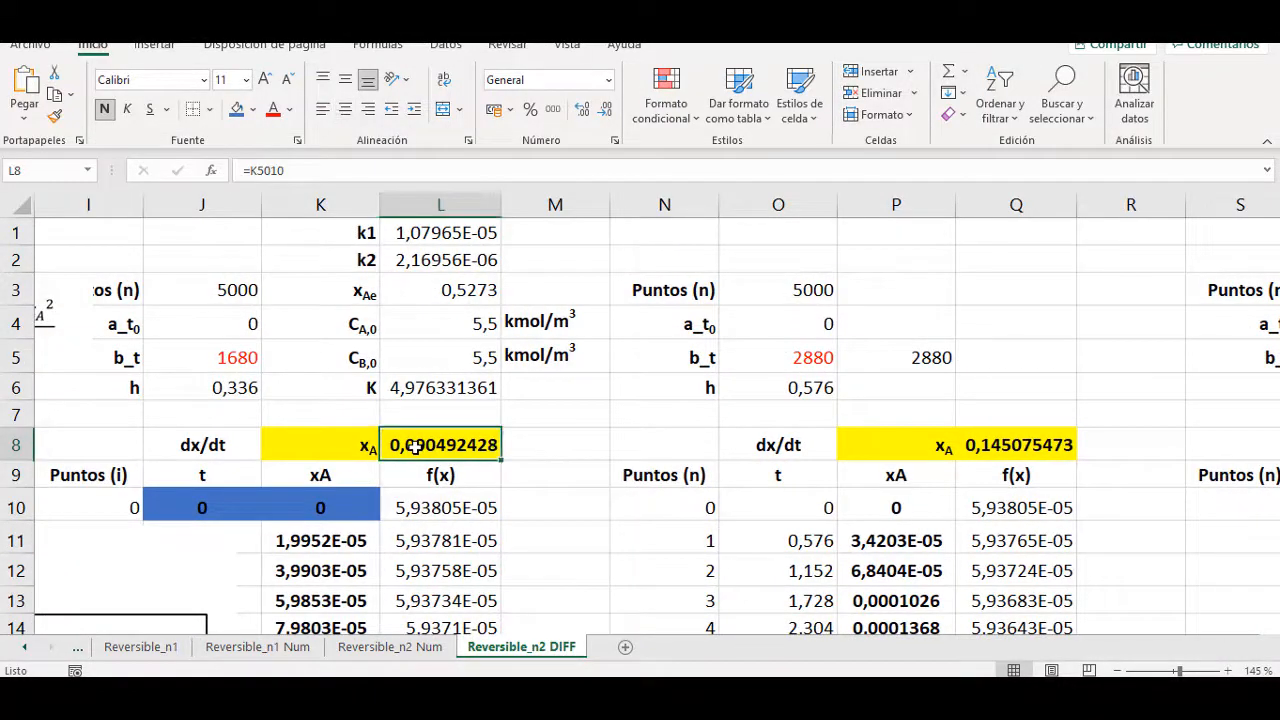
pyautogui.press('Left')
pyautogui.press('Left')
pyautogui.press('Left')
pyautogui.press('Left')
pyautogui.press('Left')
pyautogui.press('Left')
pyautogui.press('Left')
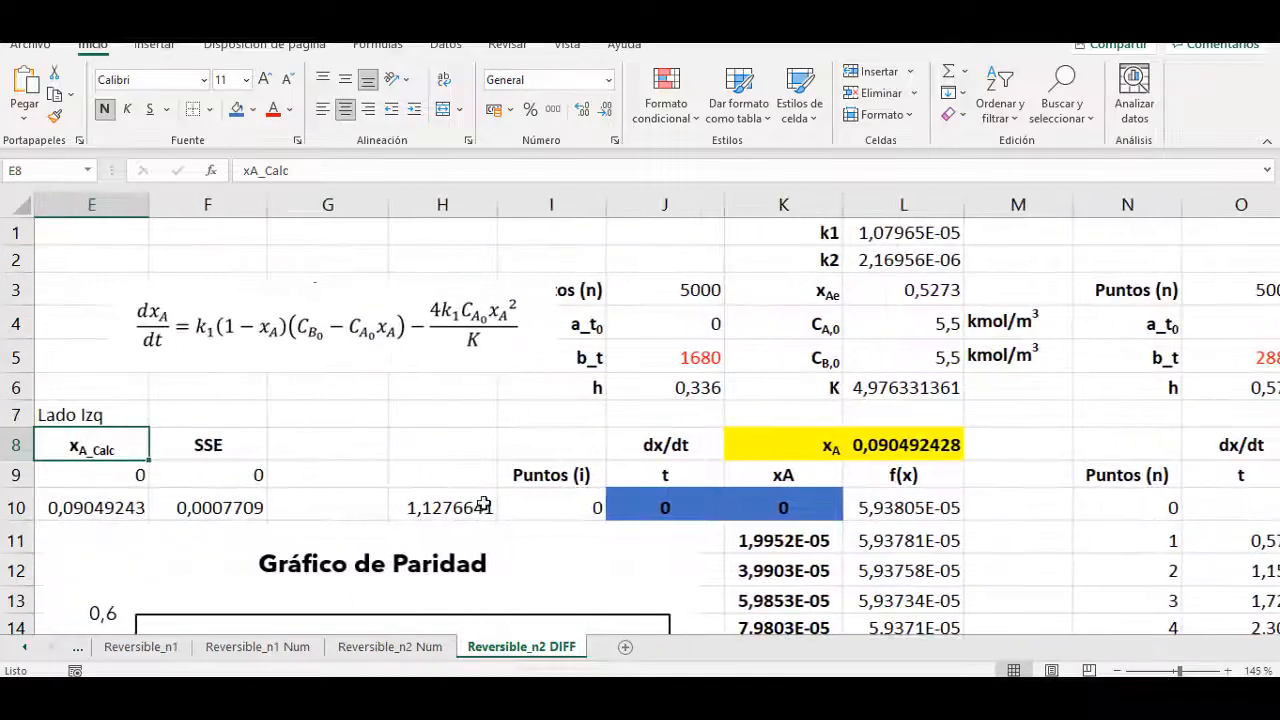
pyautogui.click(355, 588)
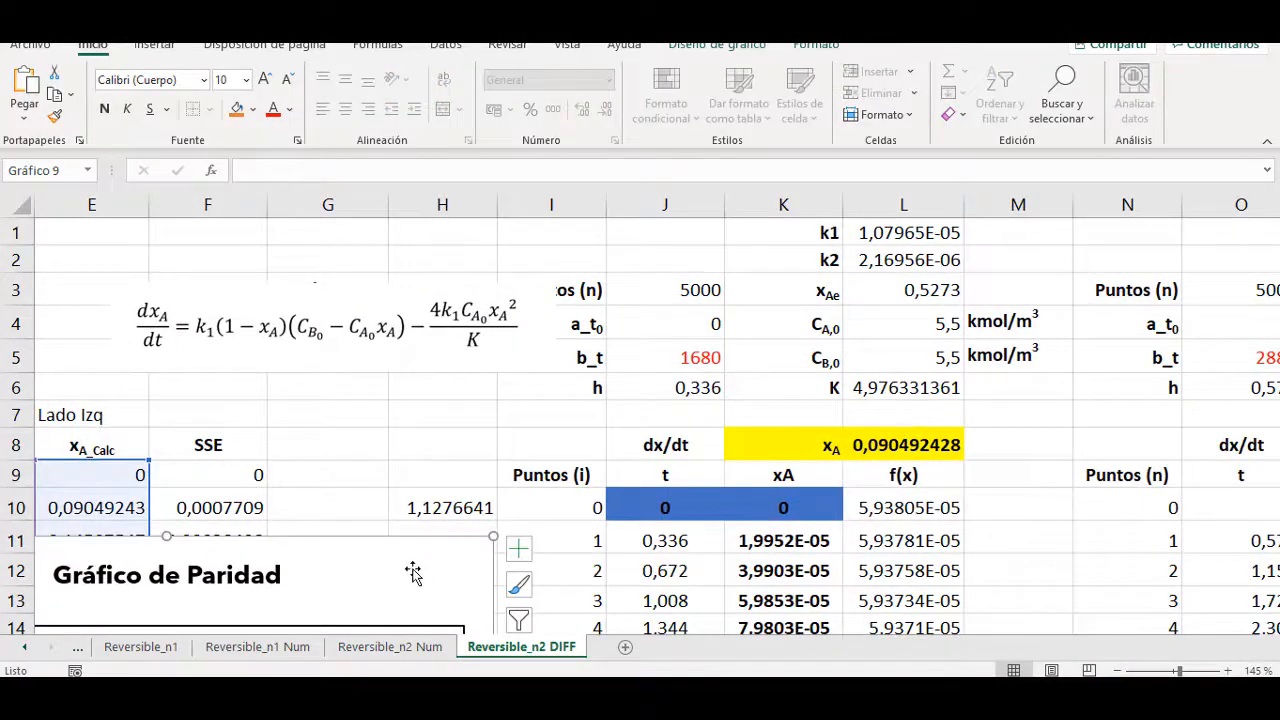
pyautogui.moveTo(413, 572); pyautogui.dragTo(278, 572)
pyautogui.scroll(-2, 620, 568)
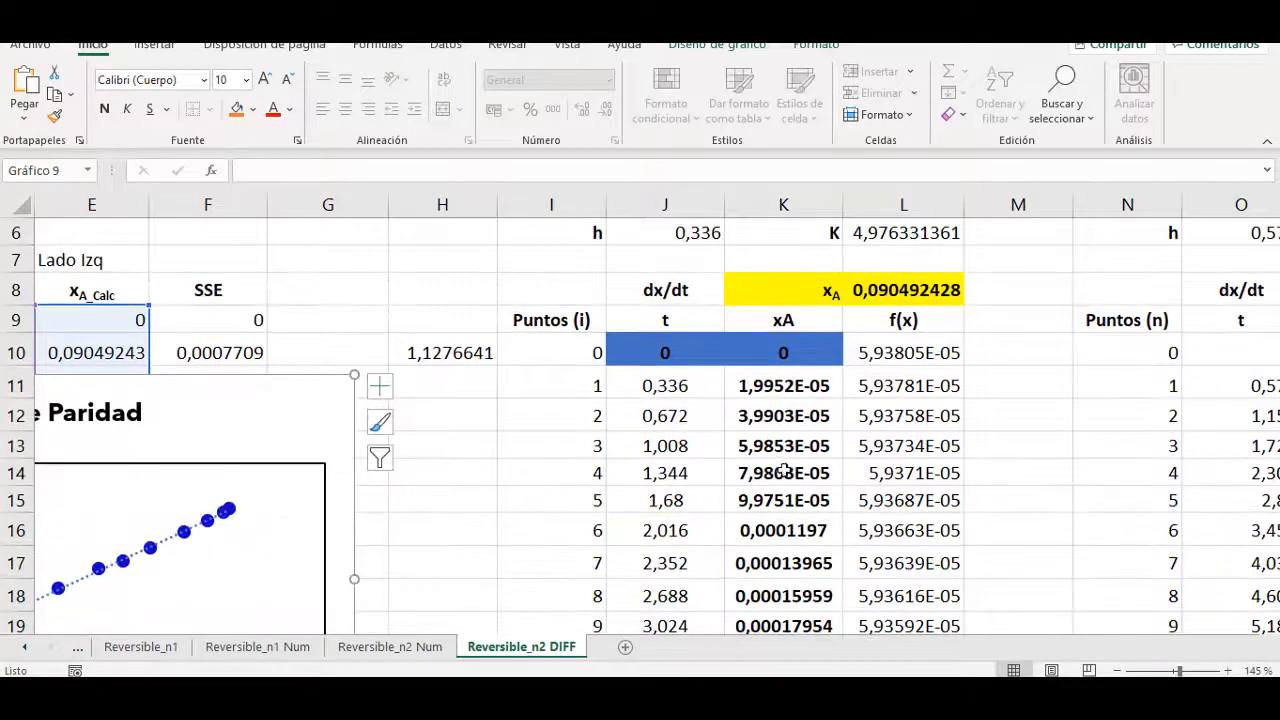
pyautogui.click(637, 348)
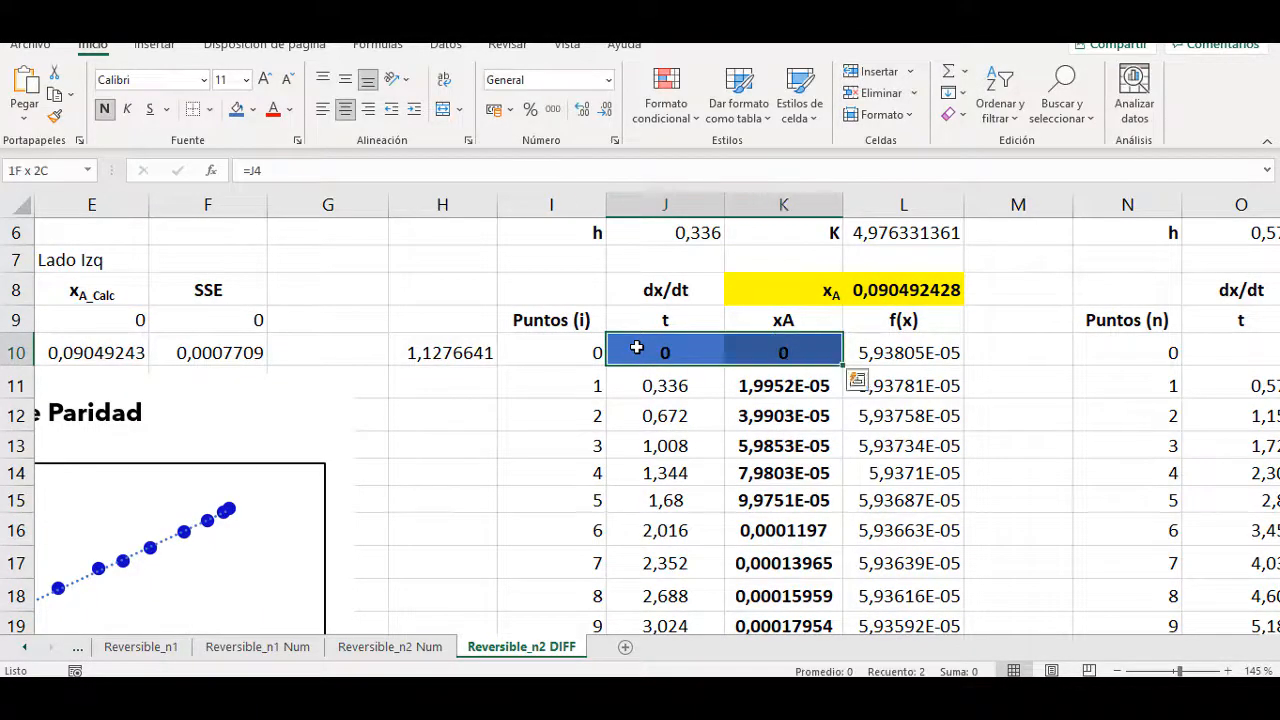
pyautogui.hotkey('shift', 'Right')
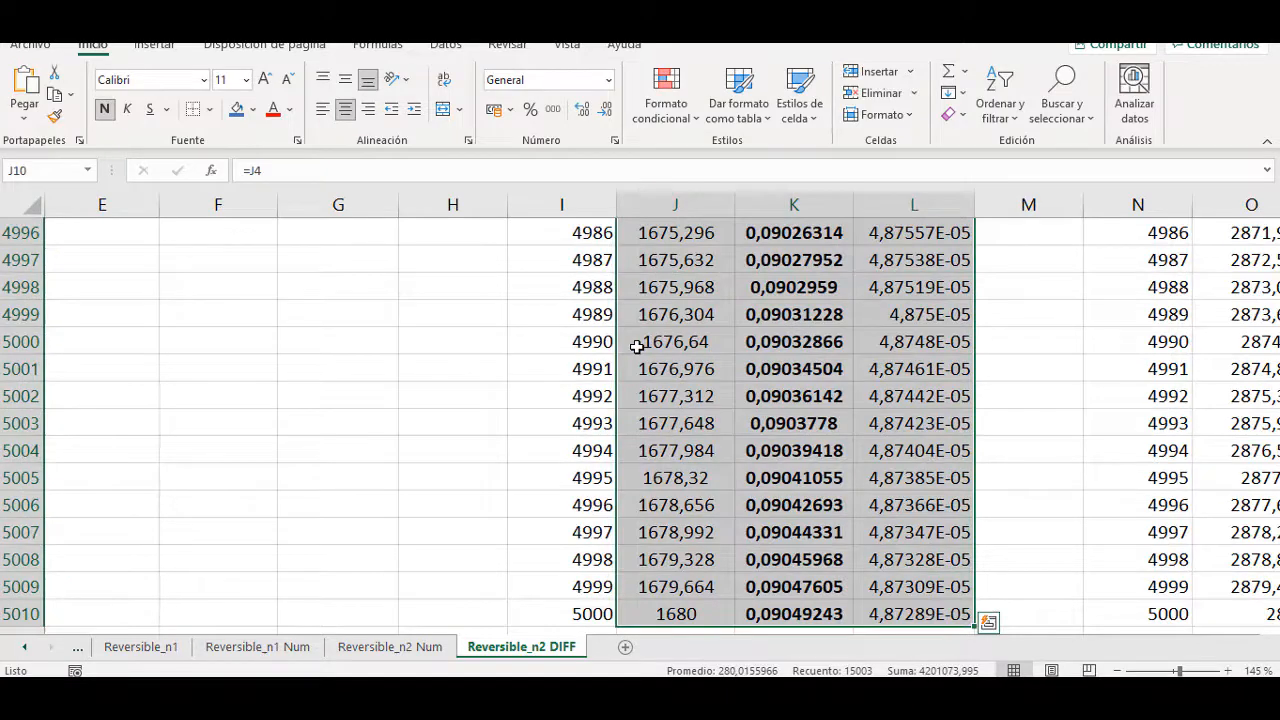
pyautogui.hotkey('ctrl', 'c')
pyautogui.hotkey('ctrl', 'Up')
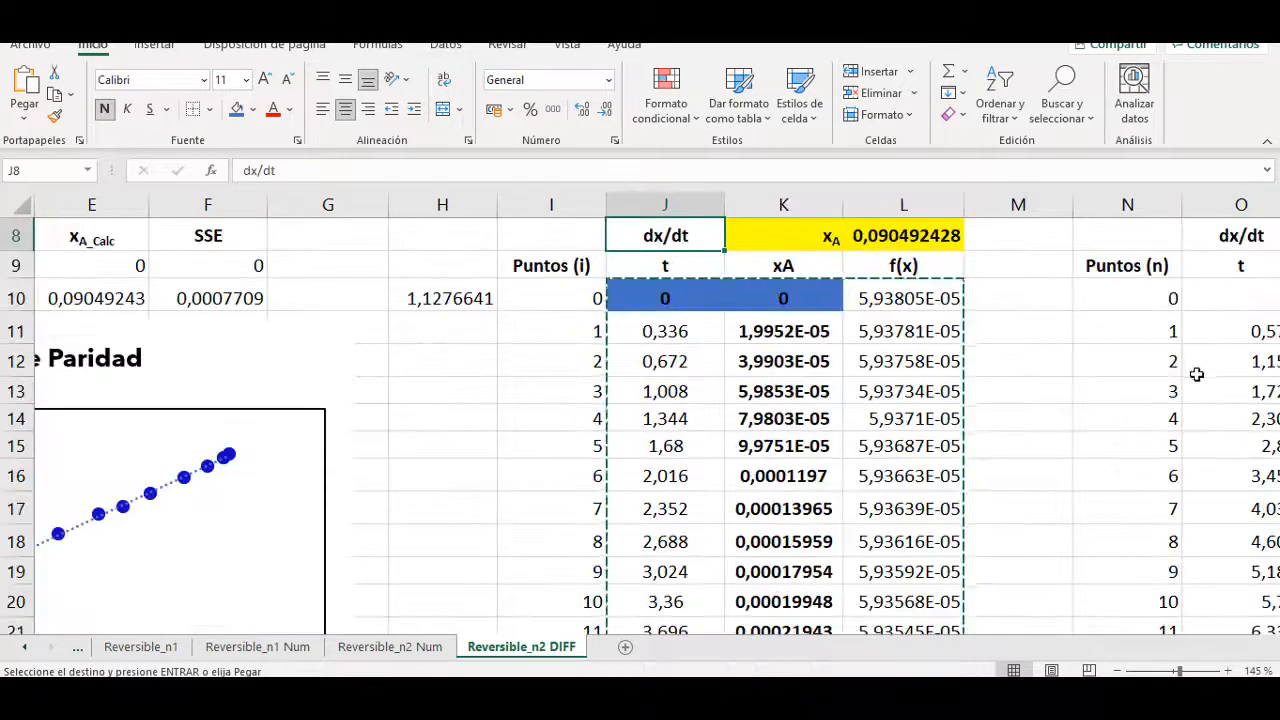
pyautogui.click(1225, 294)
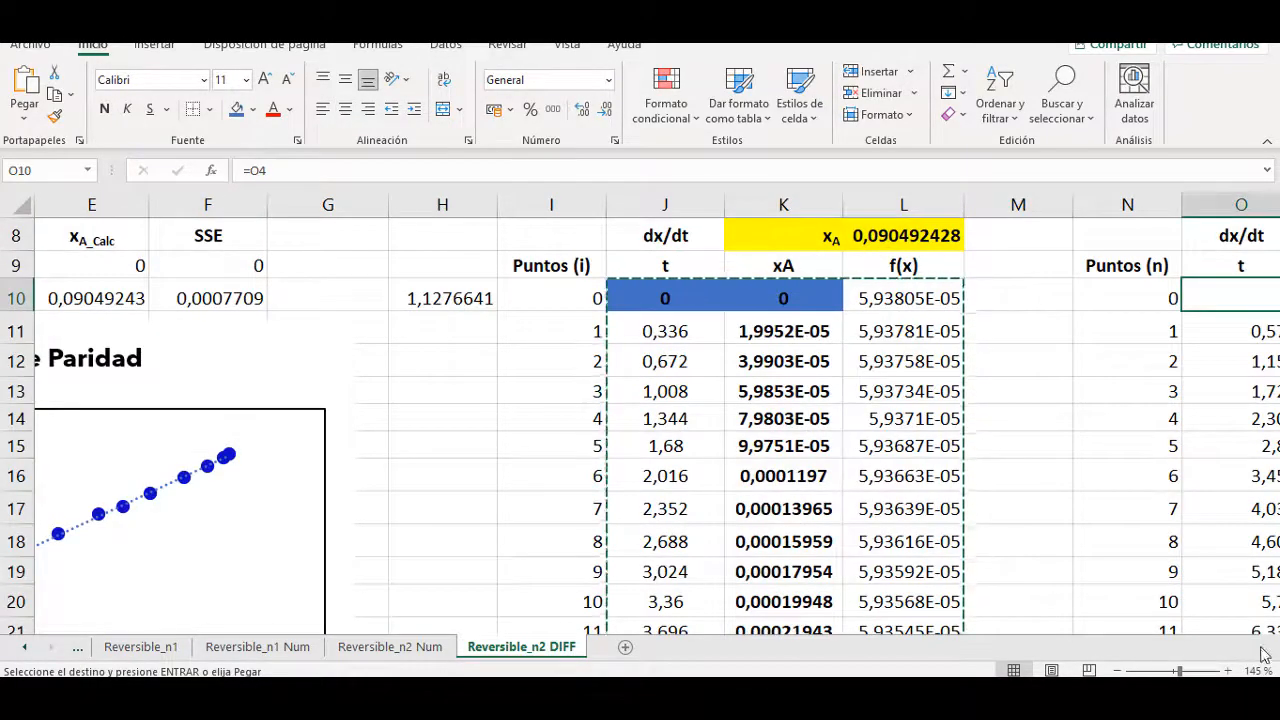
pyautogui.scroll(3, 827, 427)
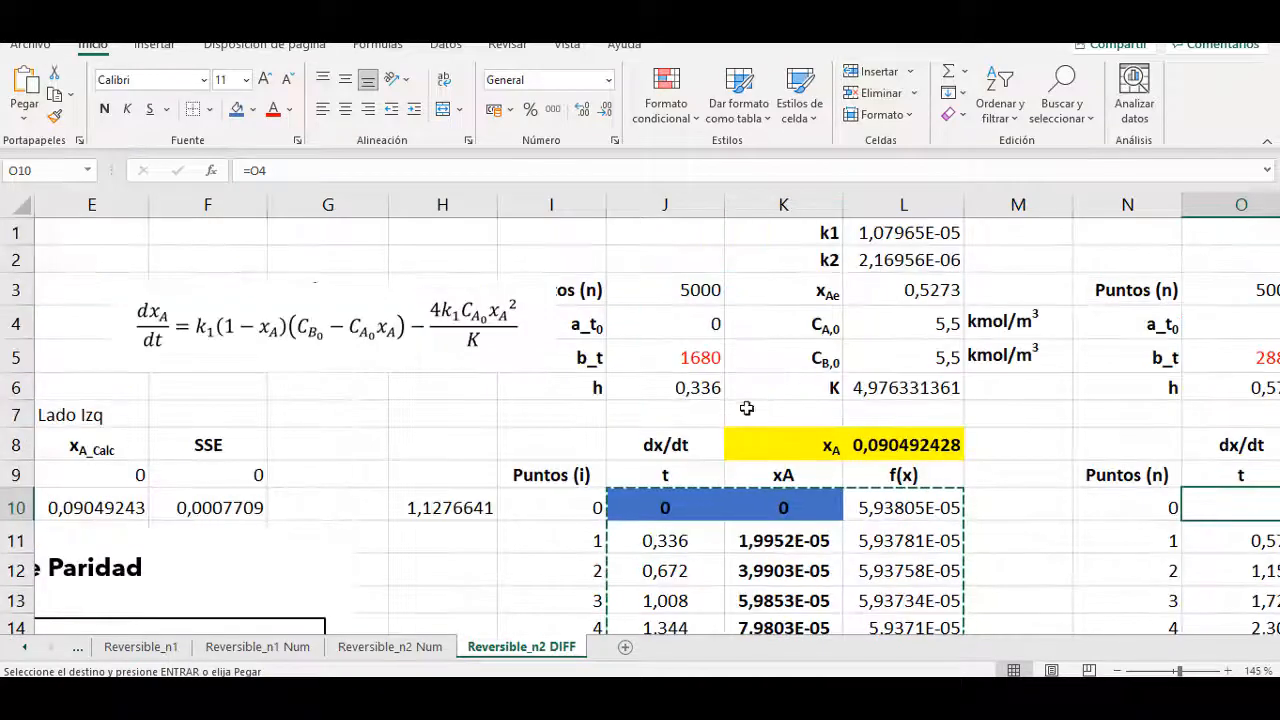
# Move the equation picture clear of the Puntos (n) label and copy the whole first Euler table, I1:L5010.
pyautogui.moveTo(380, 285); pyautogui.dragTo(296, 278)
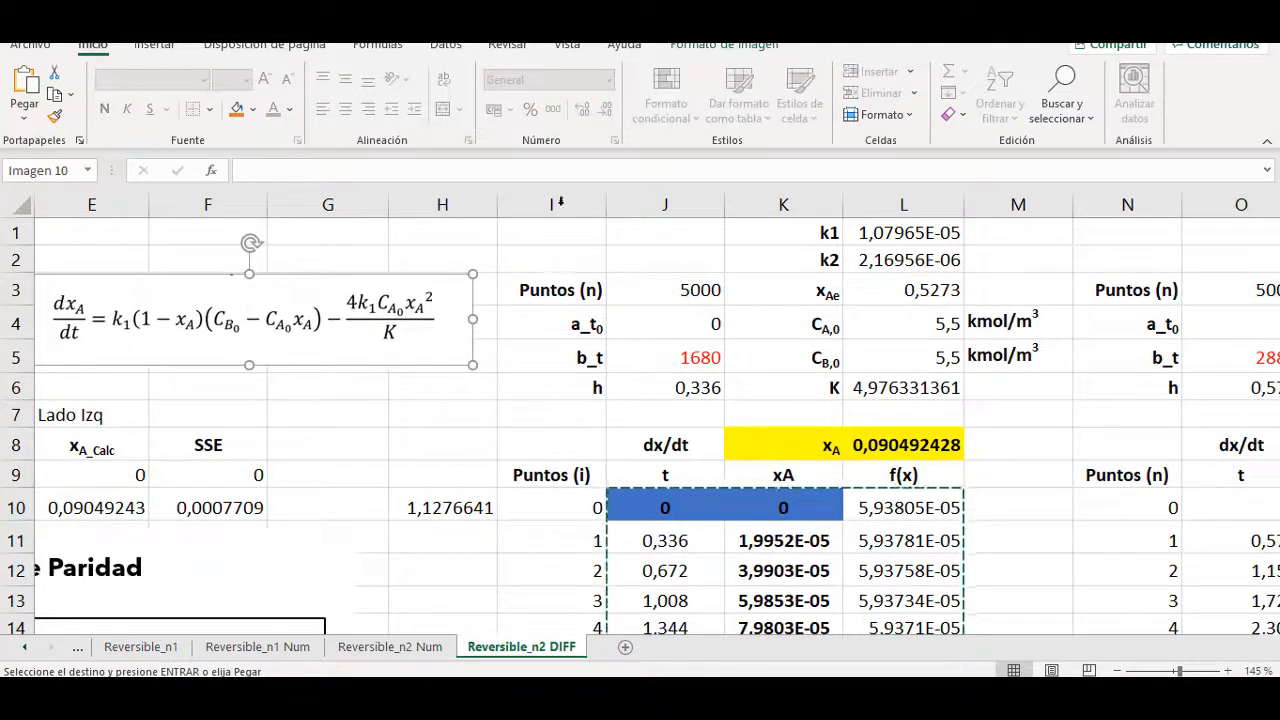
pyautogui.click(538, 231)
pyautogui.hotkey('shift', 'Right')
pyautogui.hotkey('shift', 'Right')
pyautogui.hotkey('shift', 'Right')
pyautogui.hotkey('shift', 'Right')
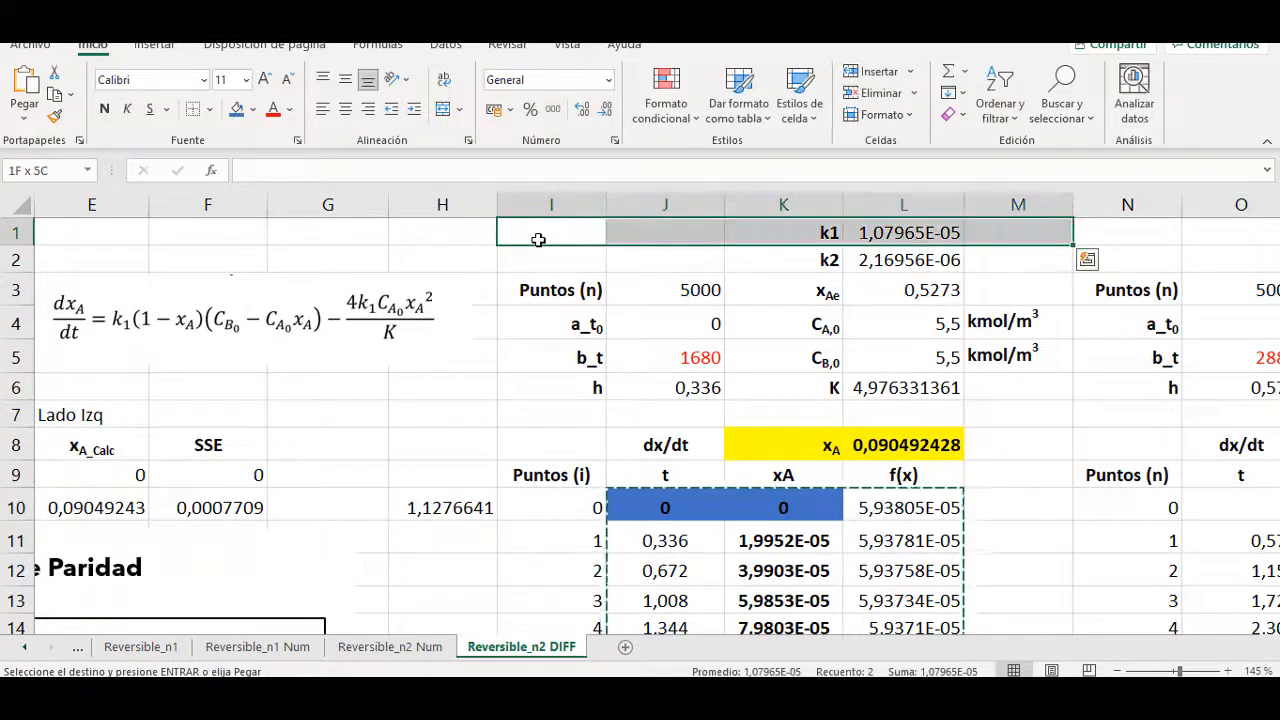
pyautogui.hotkey('shift', 'Left')
pyautogui.hotkey('shift', 'Down')
pyautogui.hotkey('shift', 'Down')
pyautogui.hotkey('shift', 'Down')
pyautogui.hotkey('shift', 'Down')
pyautogui.hotkey('shift', 'Down')
pyautogui.hotkey('shift', 'Down')
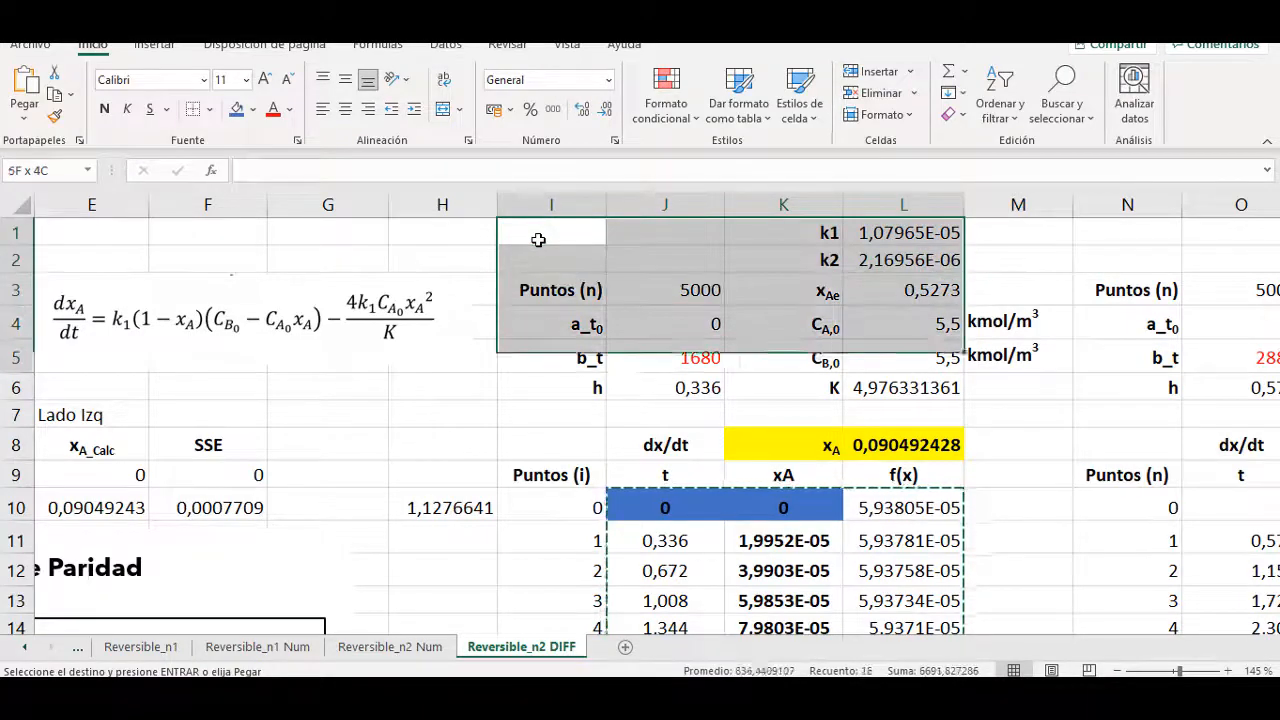
pyautogui.hotkey('shift', 'Down')
pyautogui.hotkey('shift', 'Down')
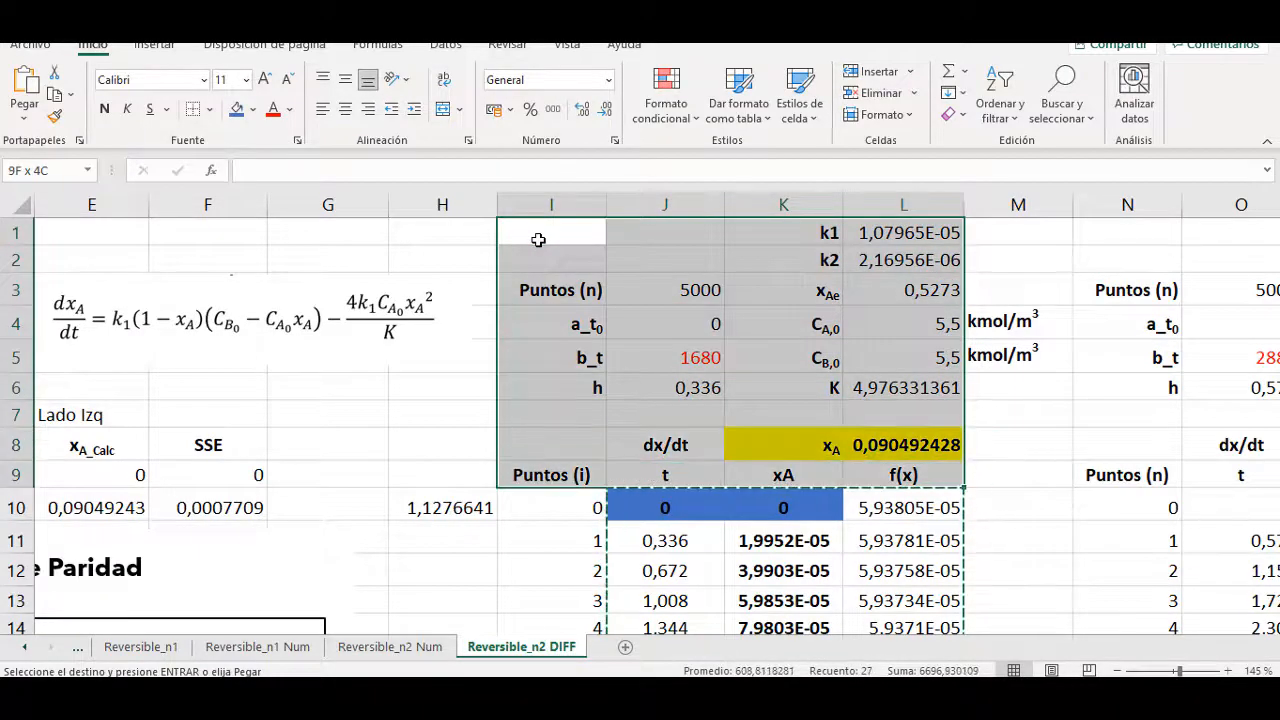
pyautogui.hotkey('ctrl', 'shift', 'Down')
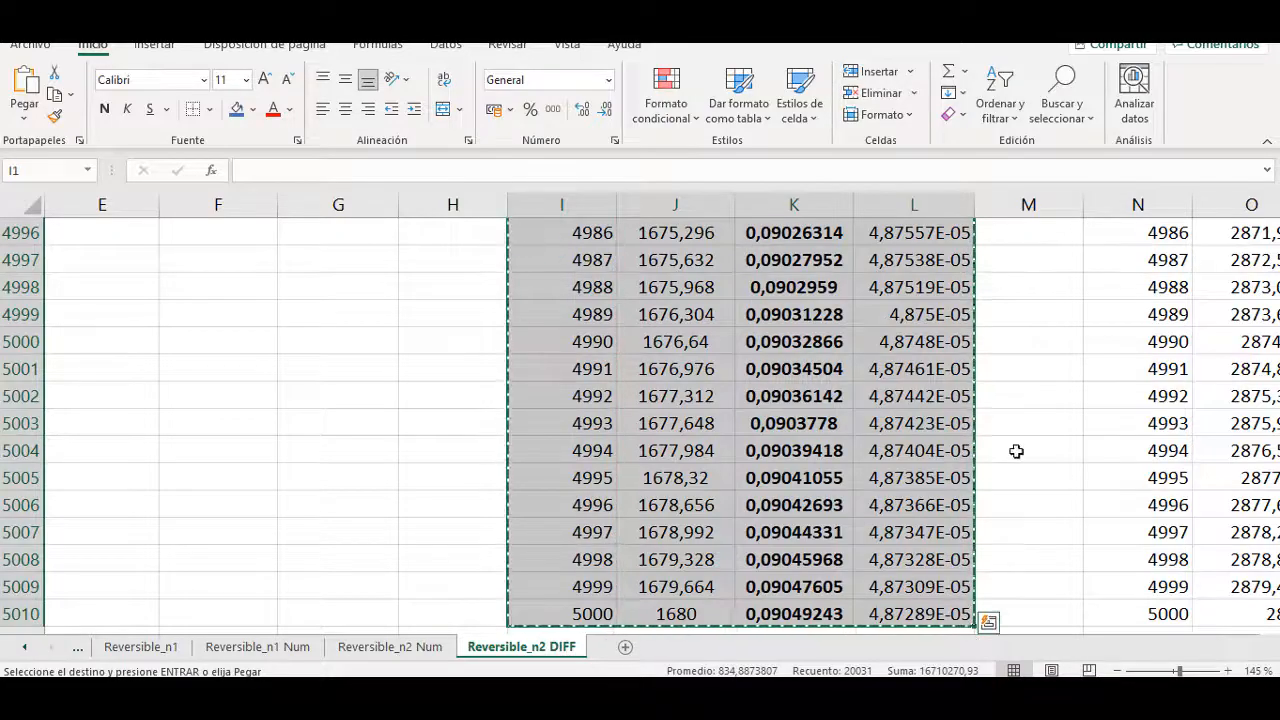
# Paste the copied Euler table over the second table, starting at cell N1.
pyautogui.scroll(9, 998, 462)
pyautogui.scroll(20, 998, 462)
pyautogui.click(1040, 378)
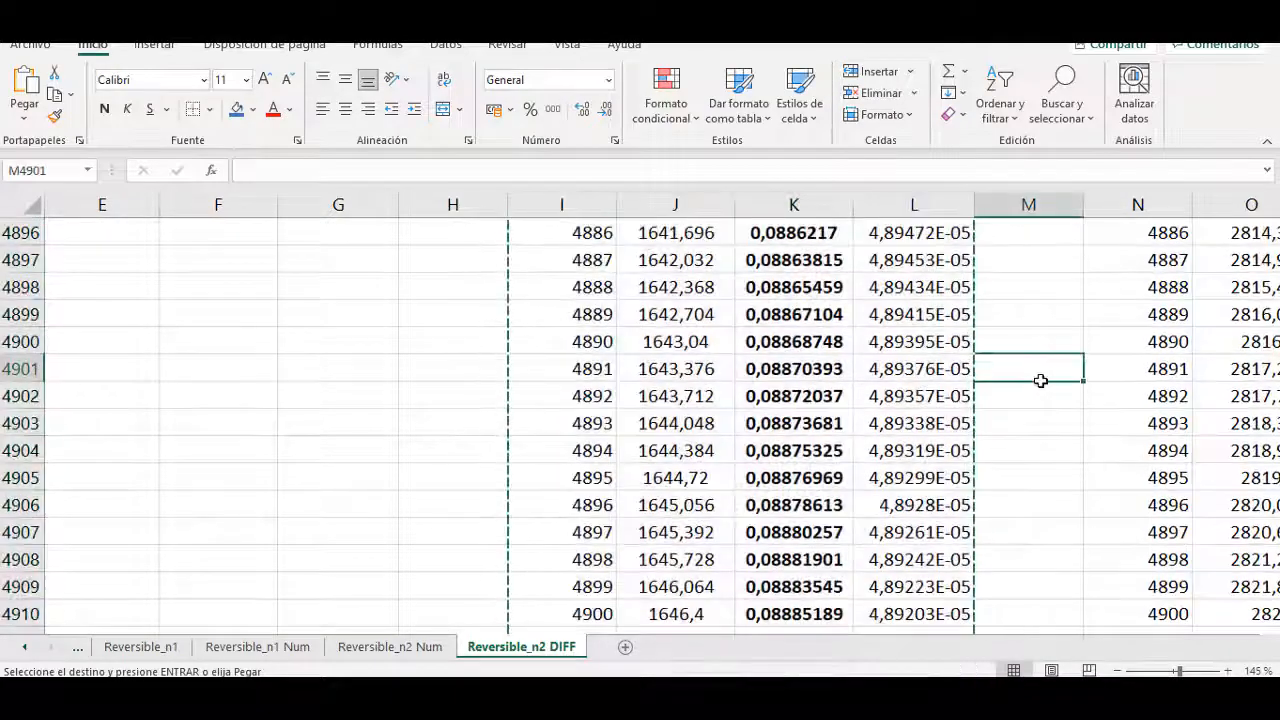
pyautogui.hotkey('ctrl', 'Up')
pyautogui.scroll(2, 1108, 386)
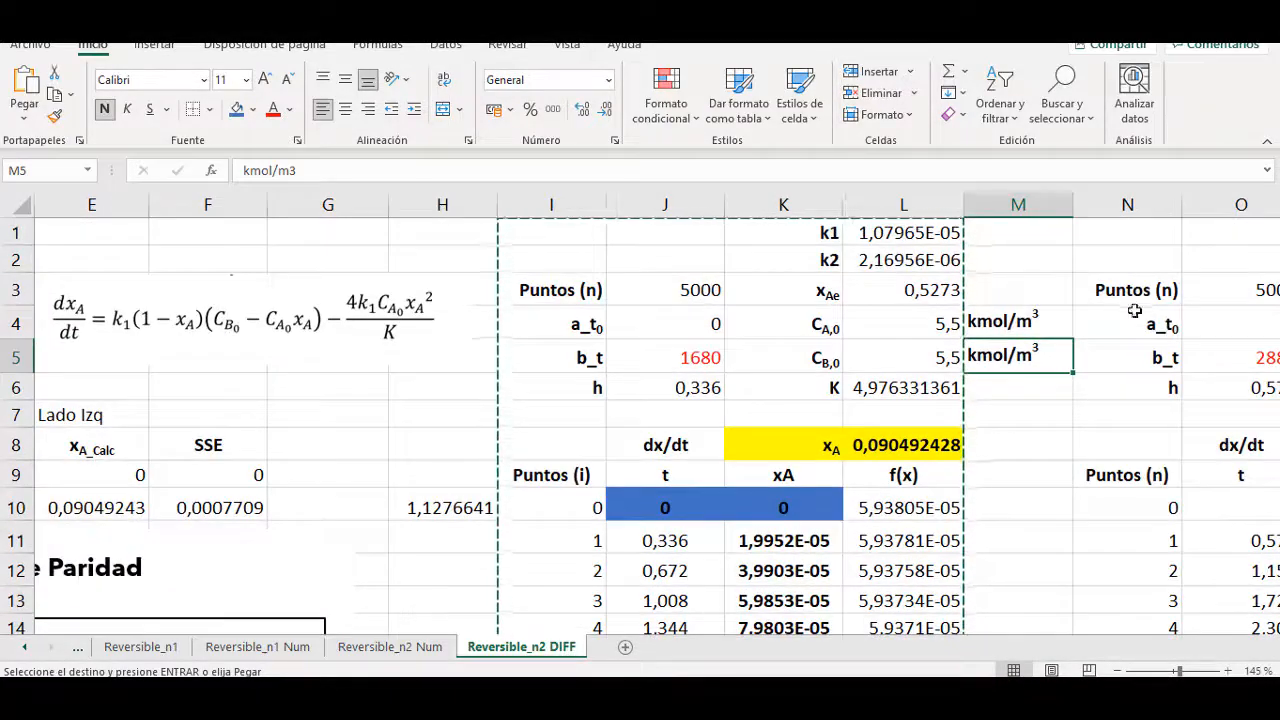
pyautogui.click(1158, 230)
pyautogui.hotkey('ctrl', 'v')
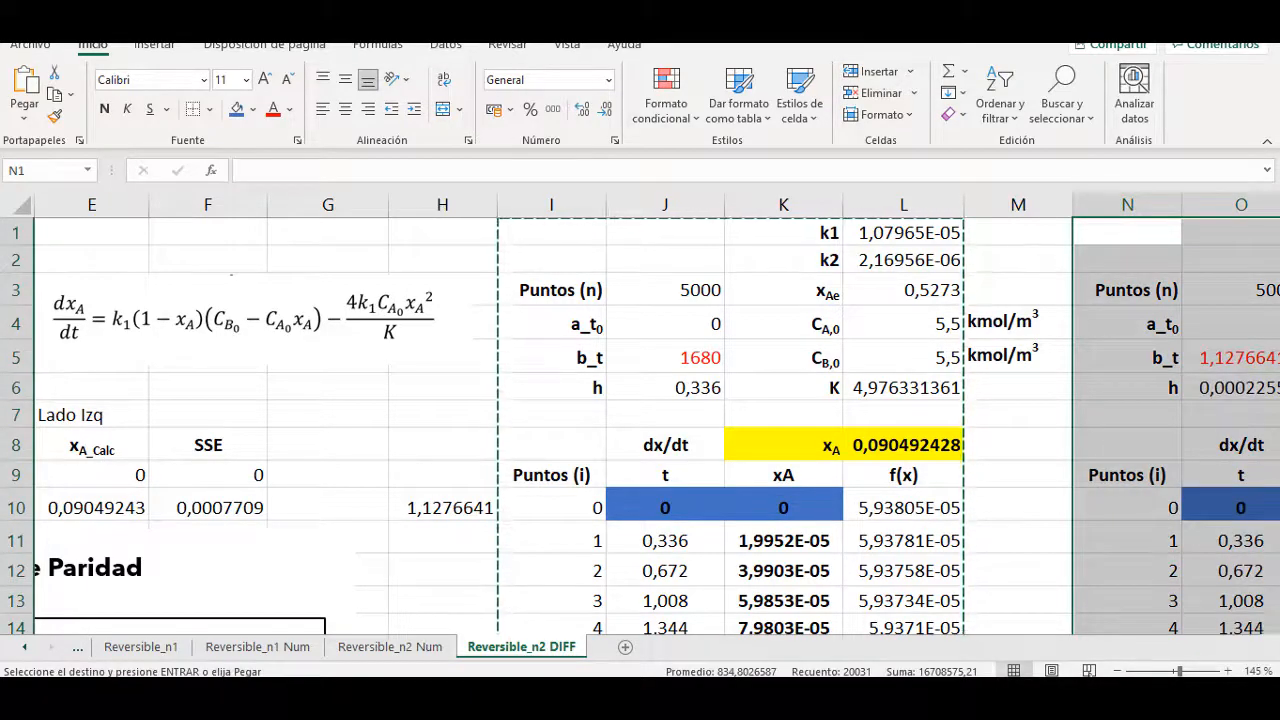
# Examine the pasted table's parameters and the cell reference used for b_t in O5.
pyautogui.click(1060, 535)
pyautogui.press('Right')
pyautogui.press('Right')
pyautogui.press('Right')
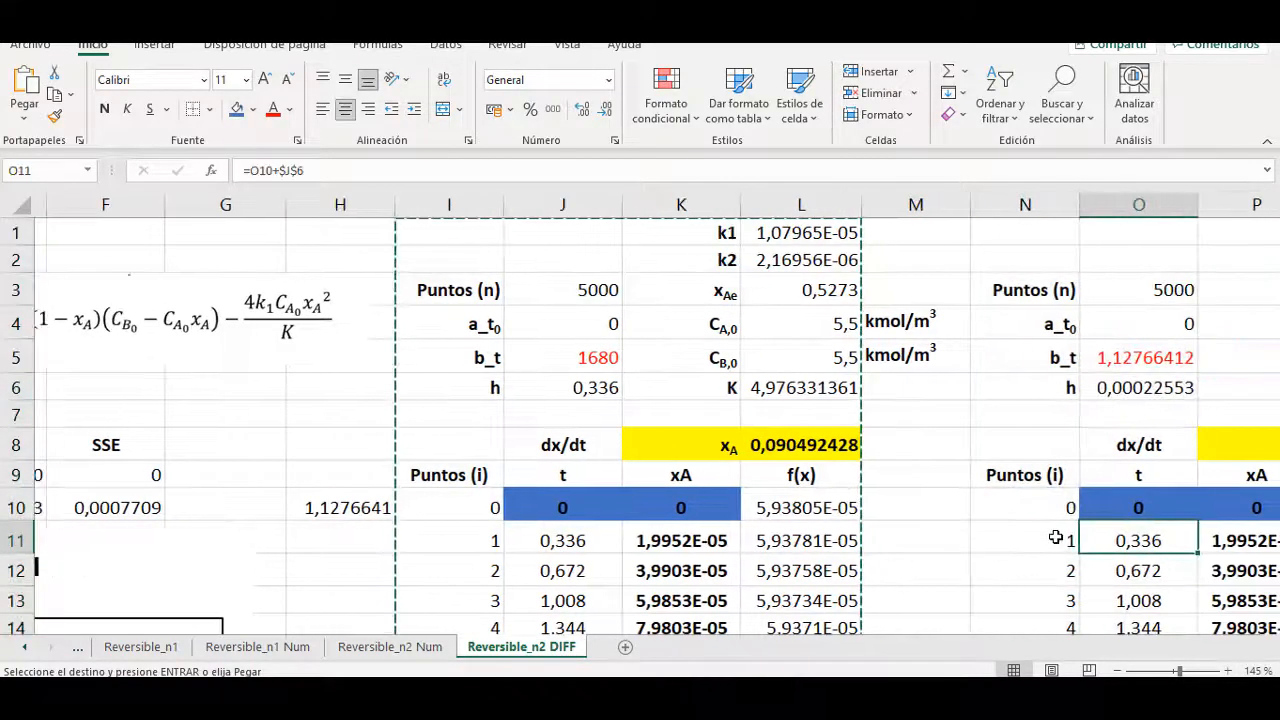
pyautogui.press('Right')
pyautogui.press('Right')
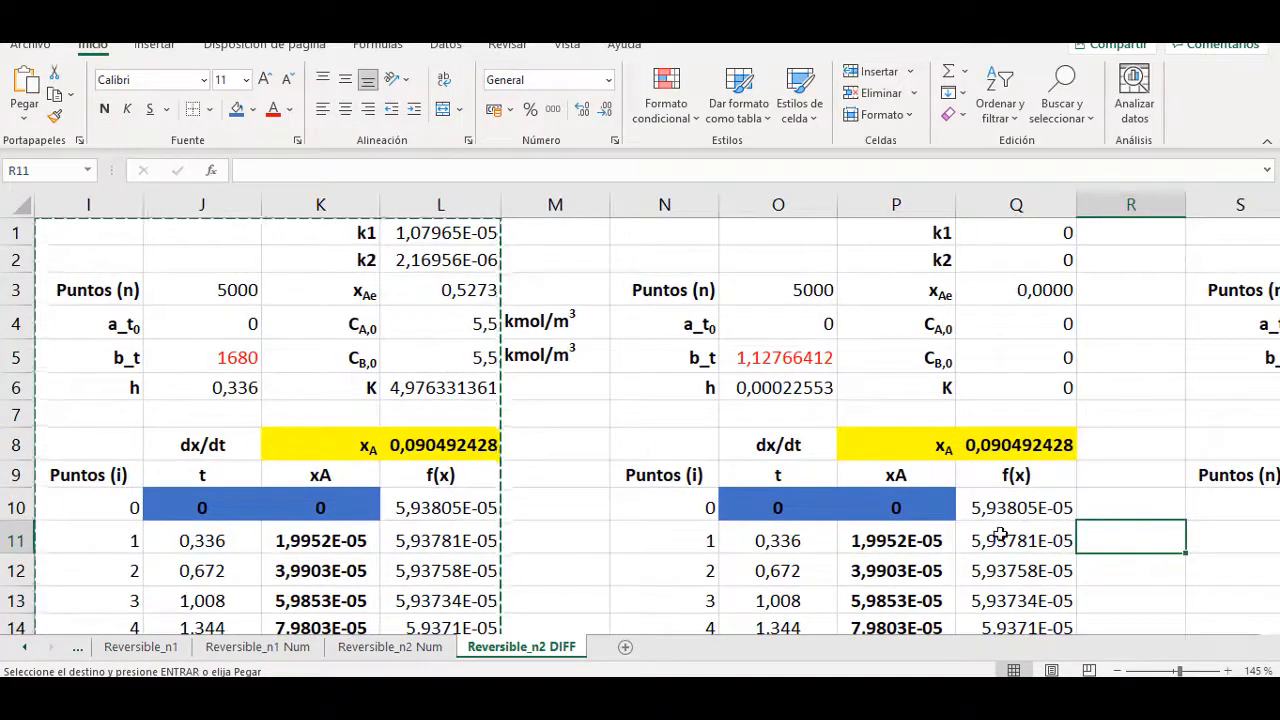
pyautogui.click(788, 357)
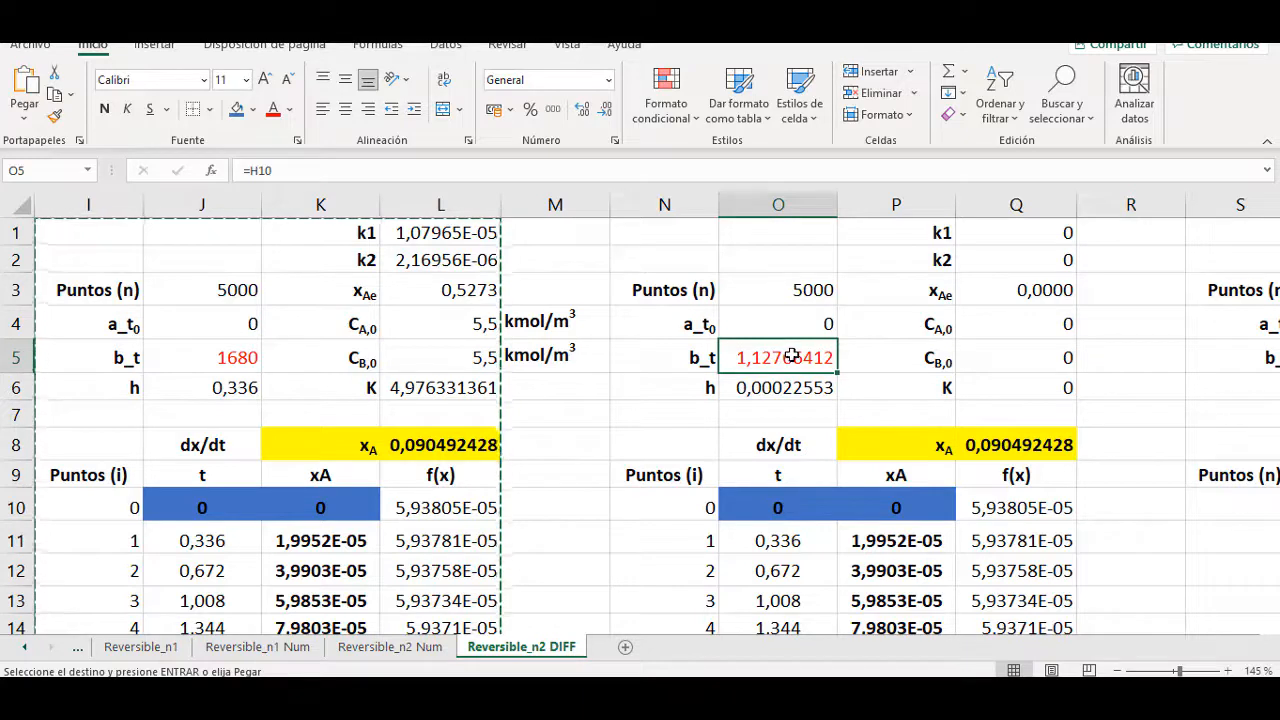
pyautogui.doubleClick(793, 357)
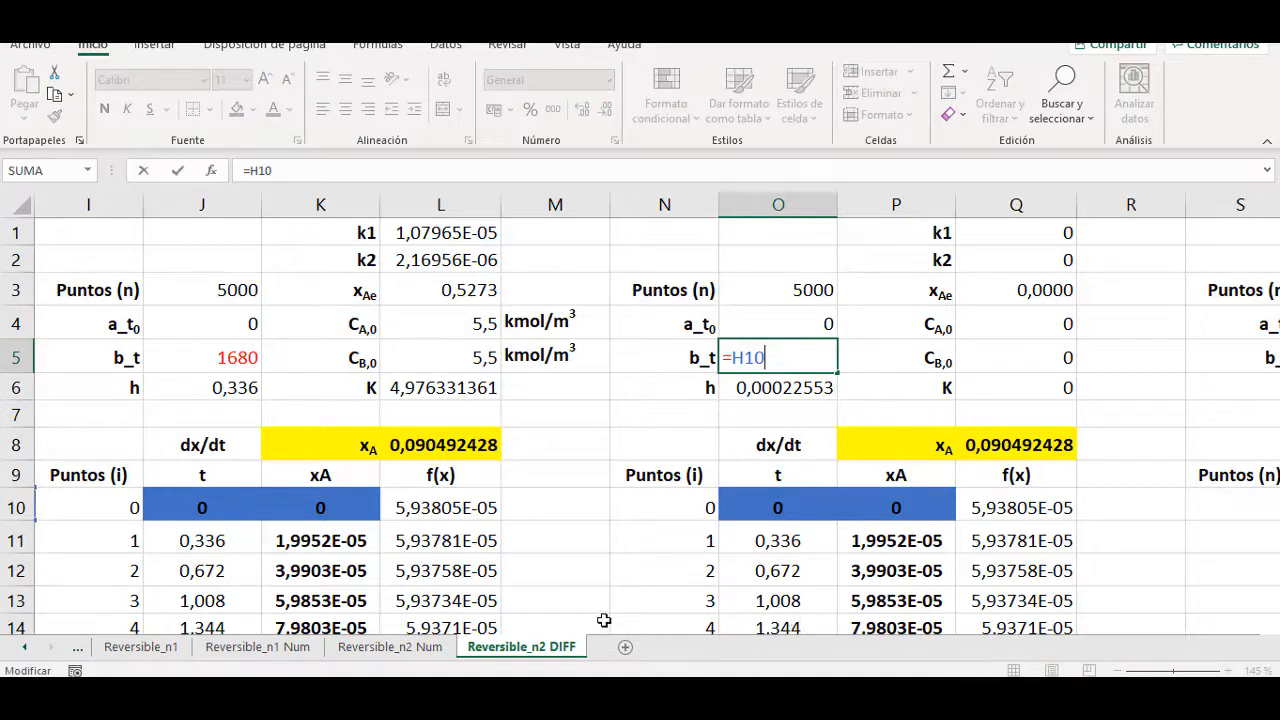
pyautogui.click(554, 520)
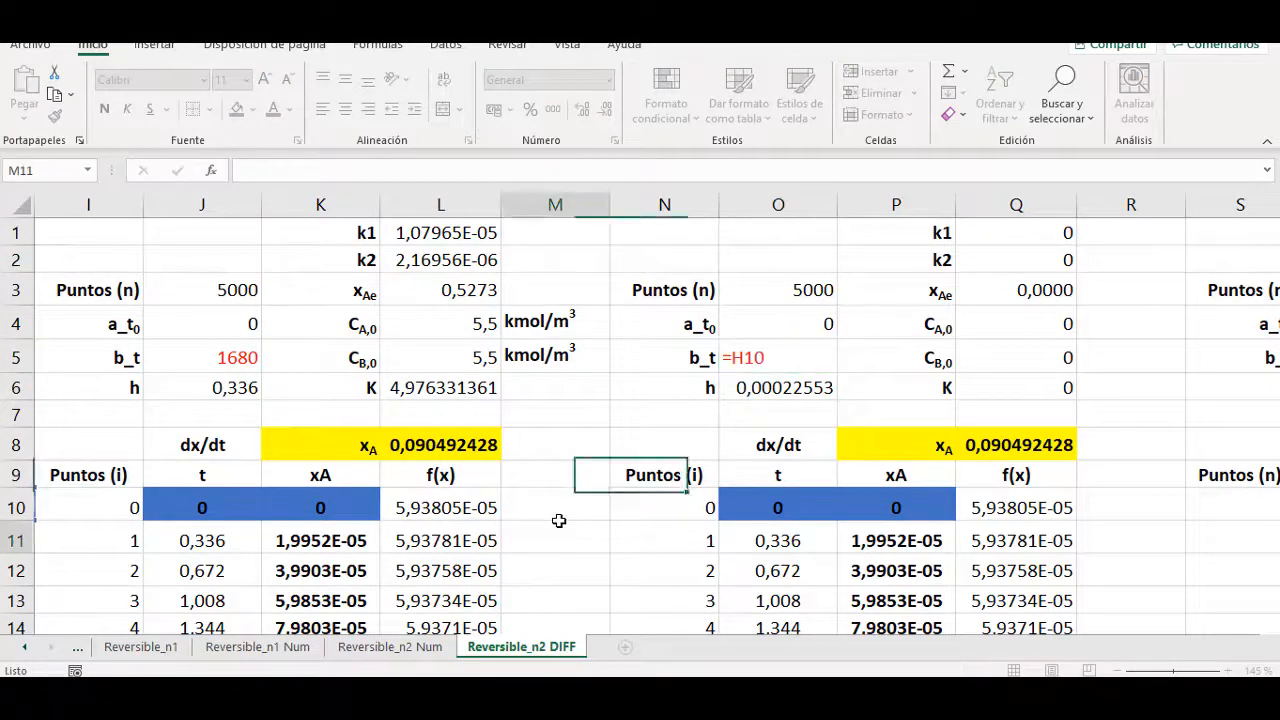
# Link b_t in O5 to the experimental time in C11, moving the parity chart off the t column.
pyautogui.click(757, 354)
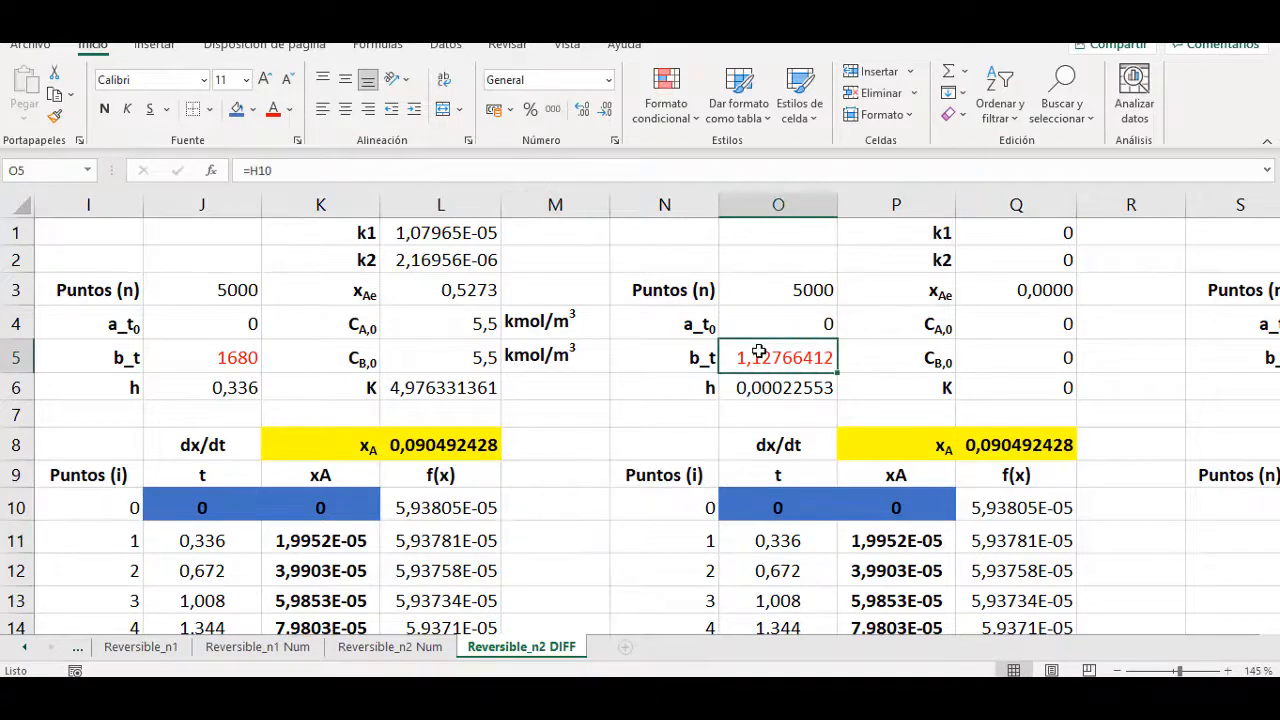
pyautogui.write('=')
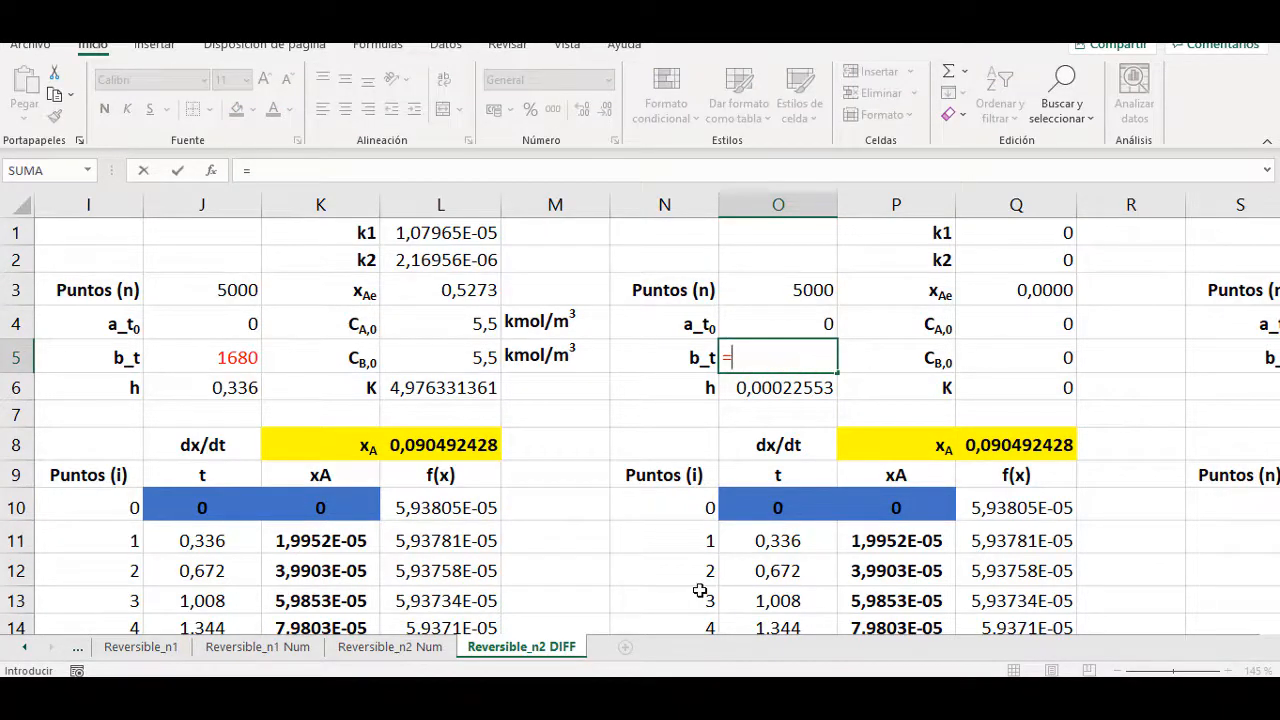
pyautogui.press('Left')
pyautogui.press('Left')
pyautogui.press('Left')
pyautogui.press('Left')
pyautogui.press('Left')
pyautogui.press('Left')
pyautogui.press('Left')
pyautogui.press('Left')
pyautogui.press('Left')
pyautogui.press('Left')
pyautogui.press('Left')
pyautogui.press('Left')
pyautogui.press('Left')
pyautogui.press('Left')
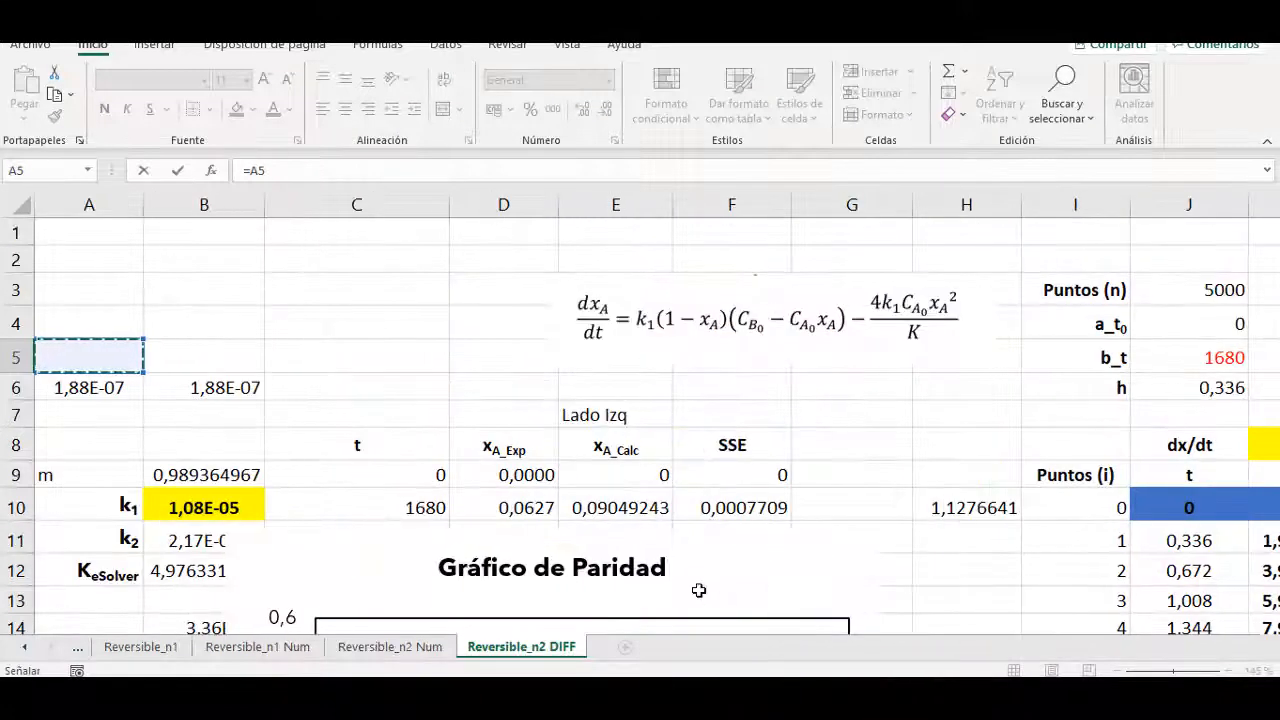
pyautogui.press('Down')
pyautogui.press('Down')
pyautogui.press('Down')
pyautogui.press('Down')
pyautogui.press('Down')
pyautogui.press('Down')
pyautogui.press('Down')
pyautogui.press('Down')
pyautogui.press('Down')
pyautogui.press('Down')
pyautogui.press('Down')
pyautogui.press('Down')
pyautogui.press('Down')
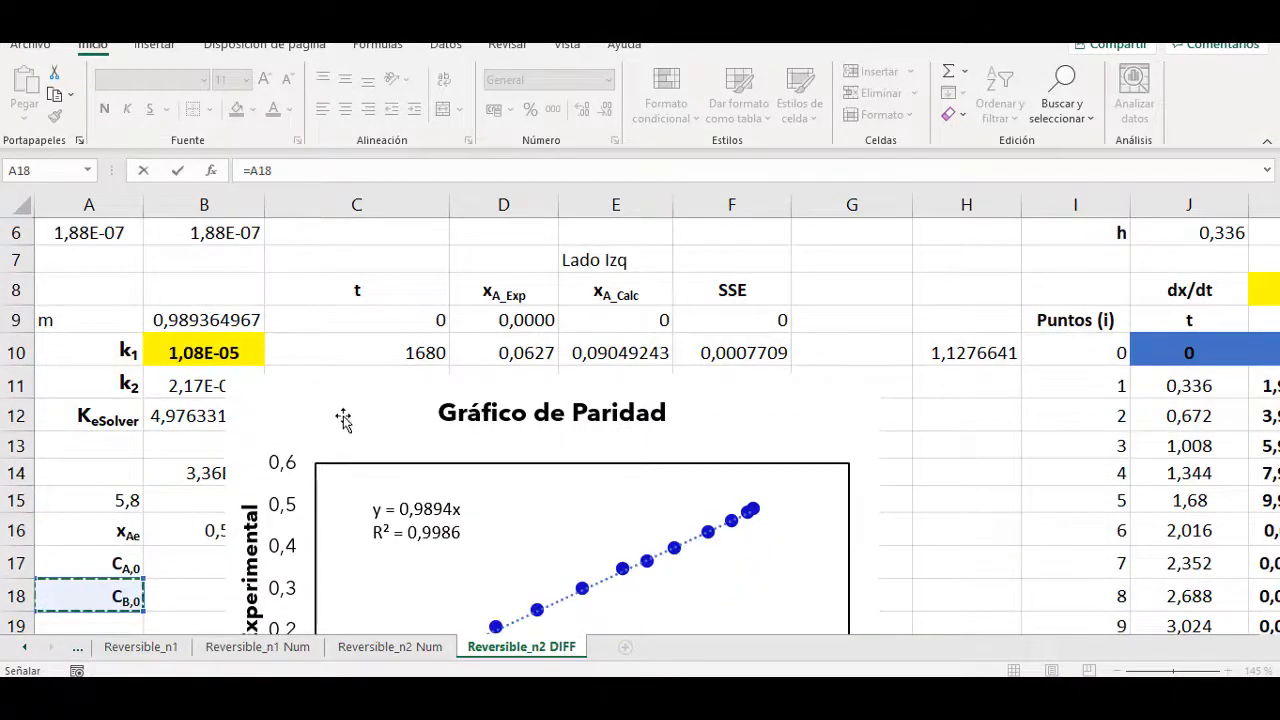
pyautogui.click(573, 416)
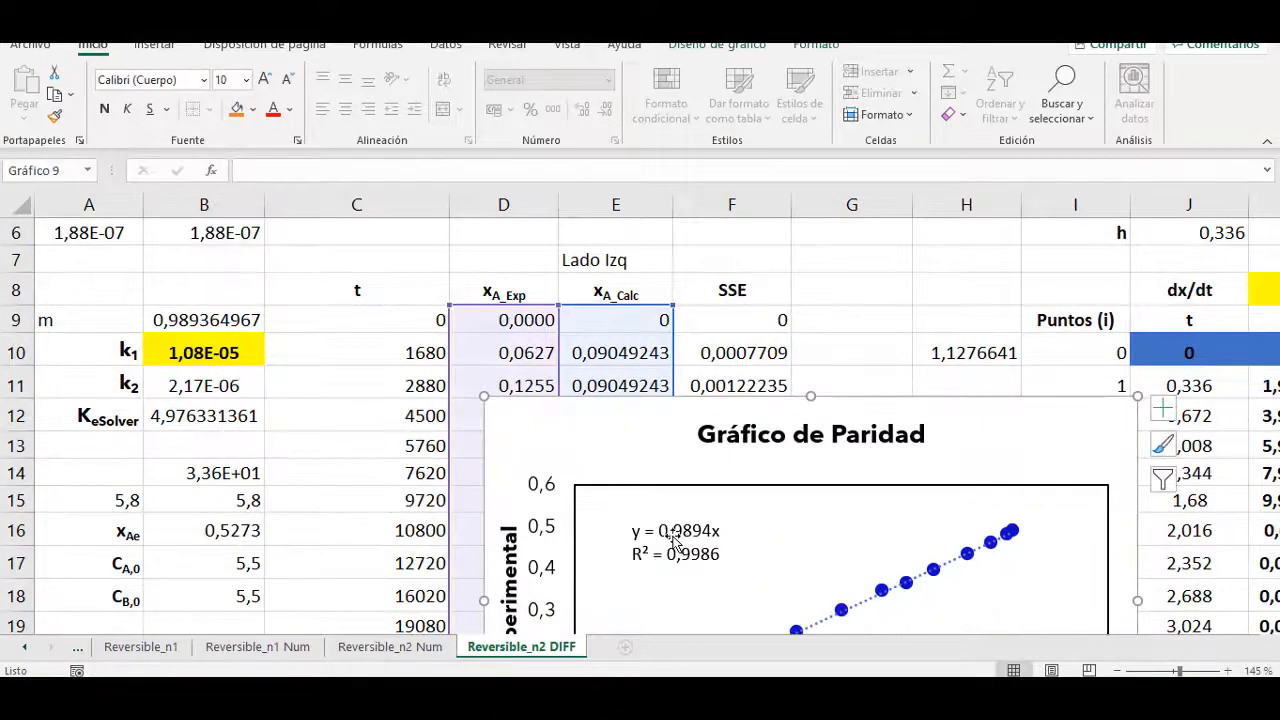
pyautogui.press('Escape')
pyautogui.scroll(2, 1078, 556)
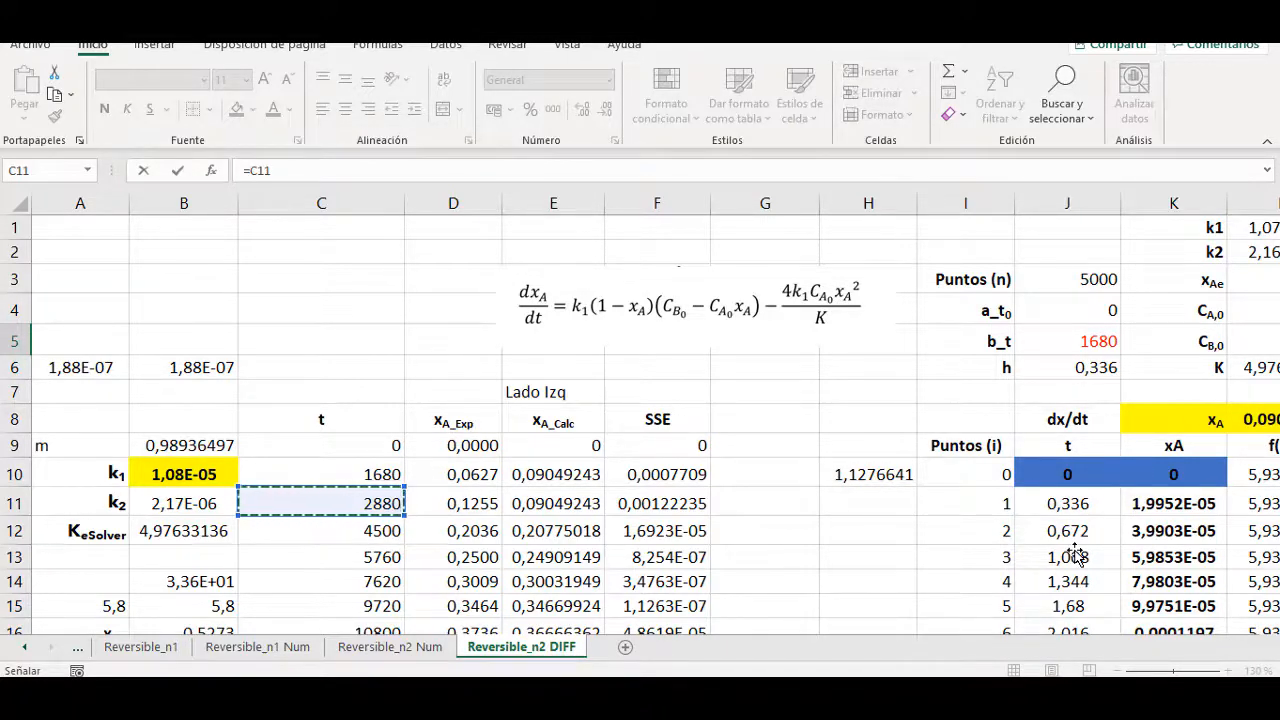
pyautogui.press('Return')
# Redirect the step-size reference in O11 to the second table's own h, making the formula =O10+$O$6.
pyautogui.press('Right')
pyautogui.press('Right')
pyautogui.press('Right')
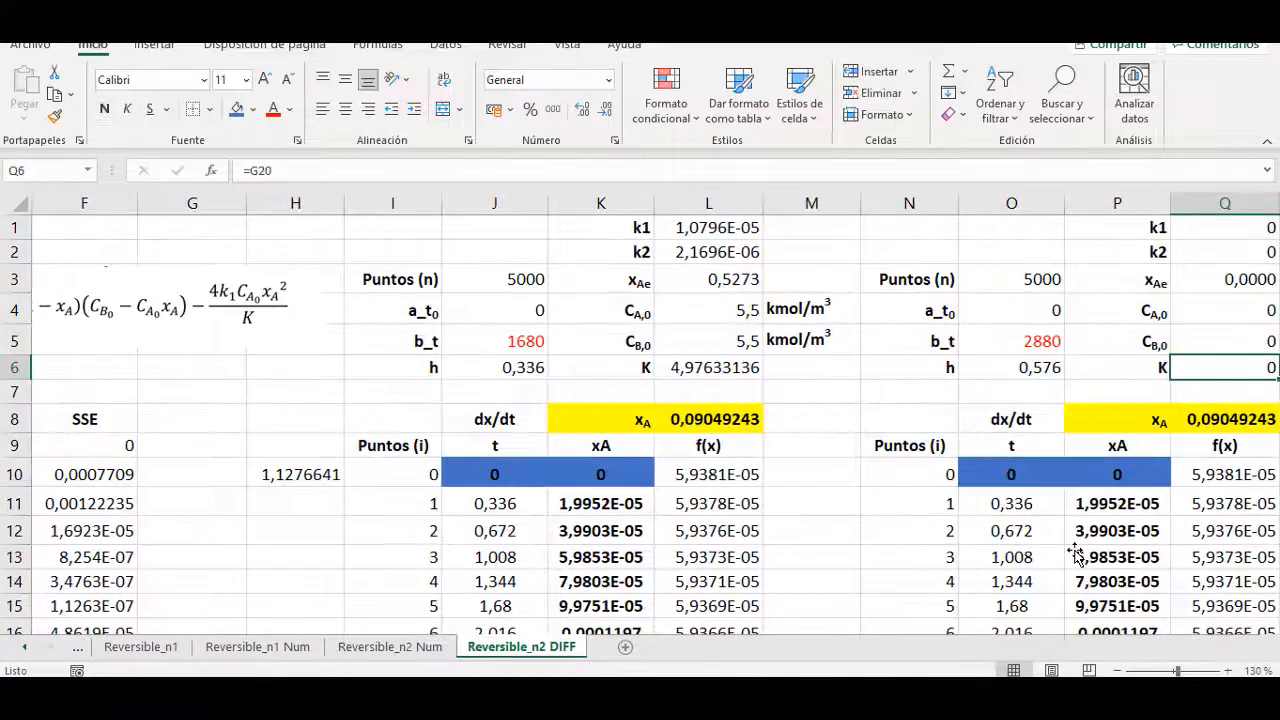
pyautogui.press('Right')
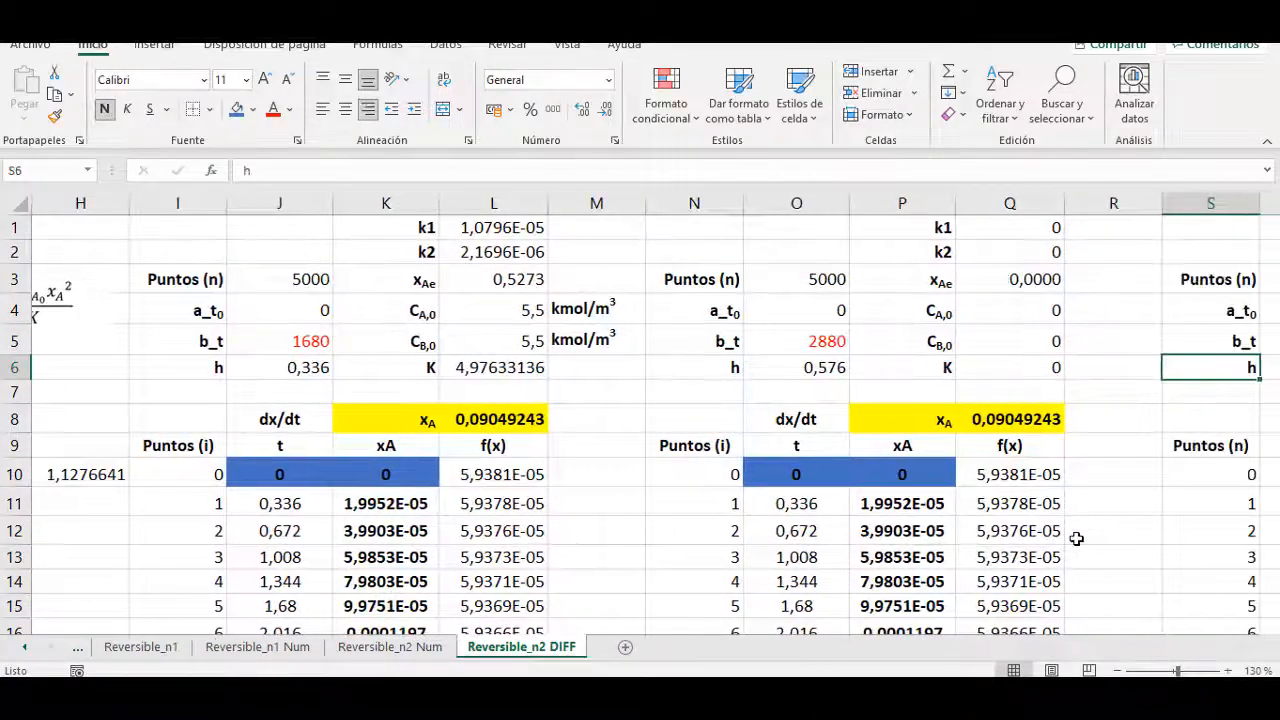
pyautogui.doubleClick(800, 504)
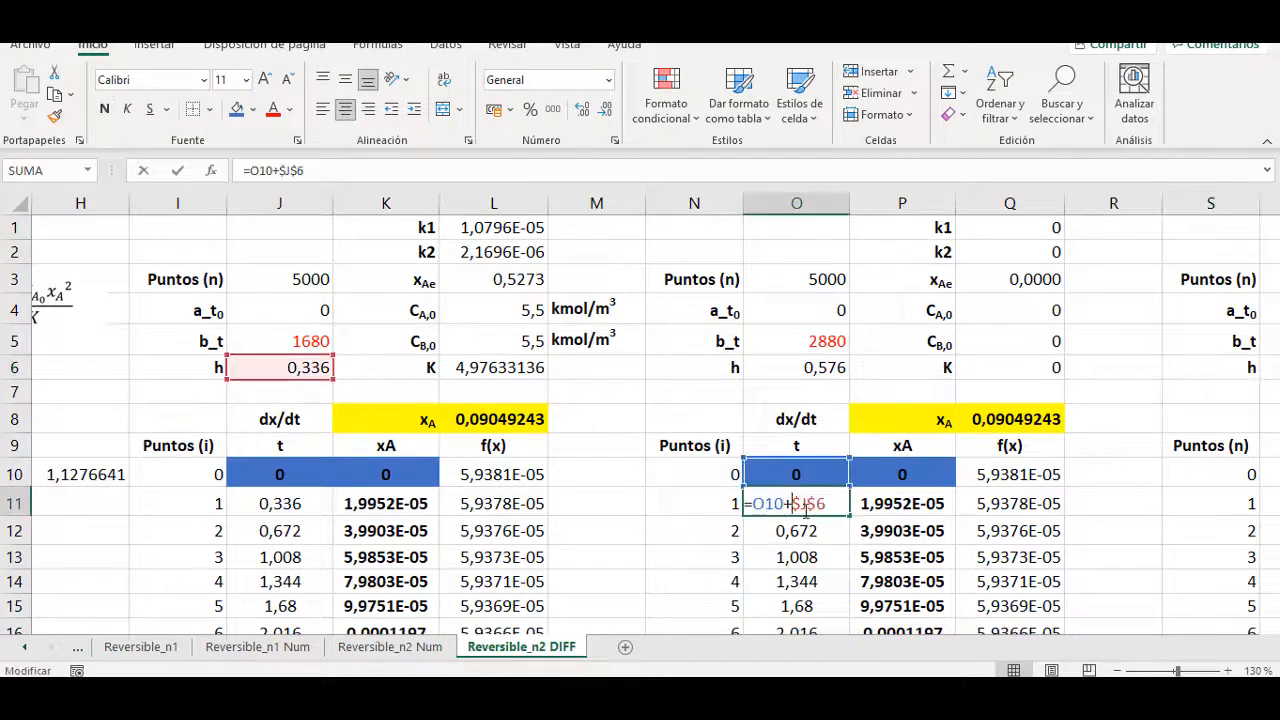
pyautogui.press('Return')
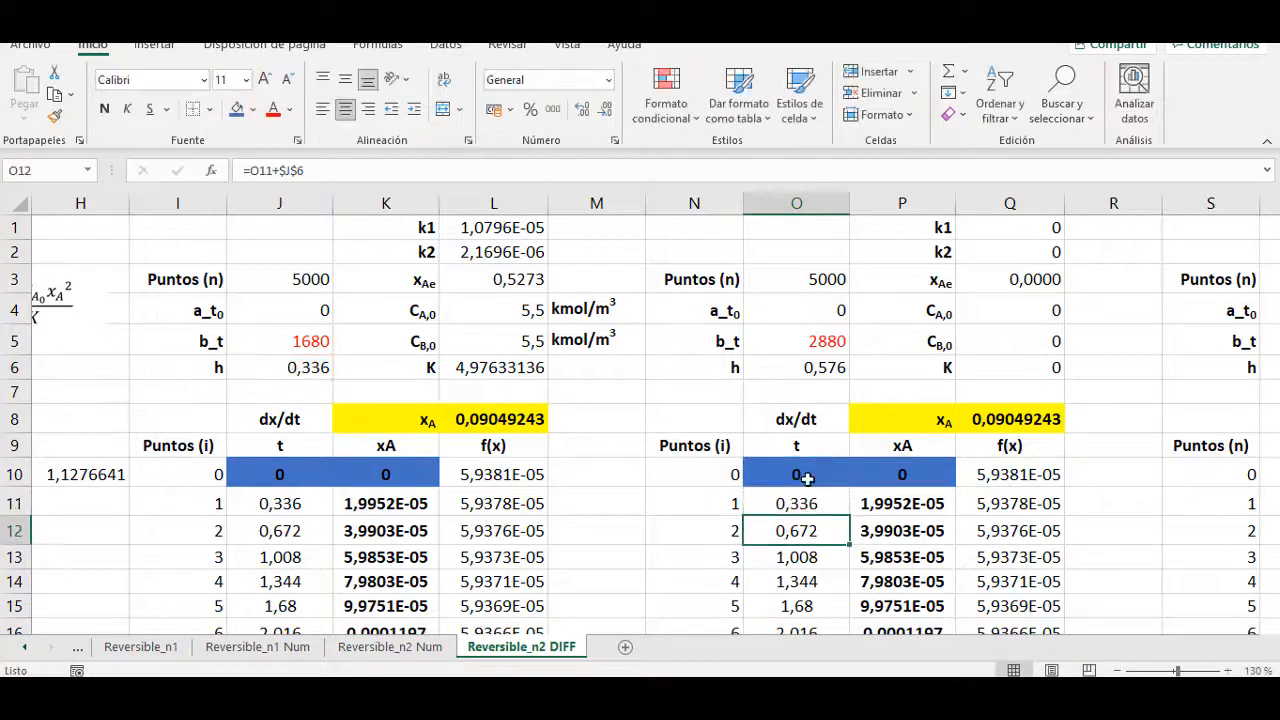
pyautogui.doubleClick(812, 504)
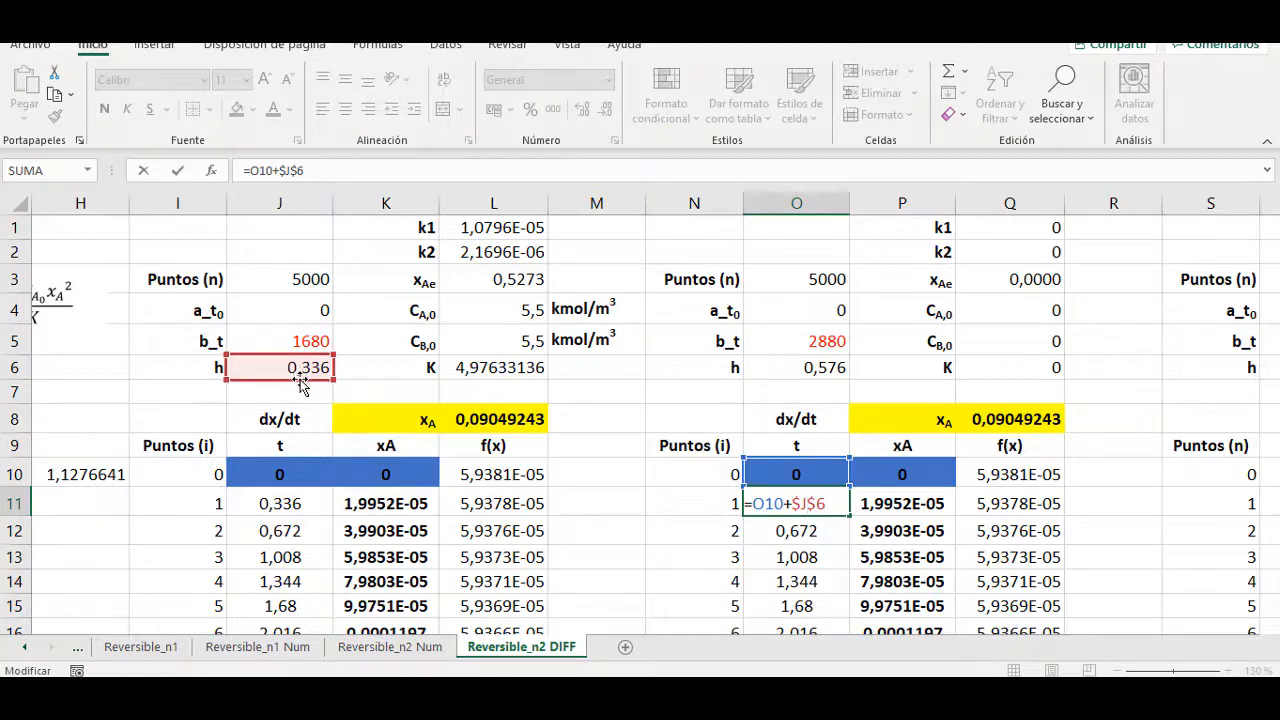
pyautogui.moveTo(302, 386); pyautogui.dragTo(838, 374)
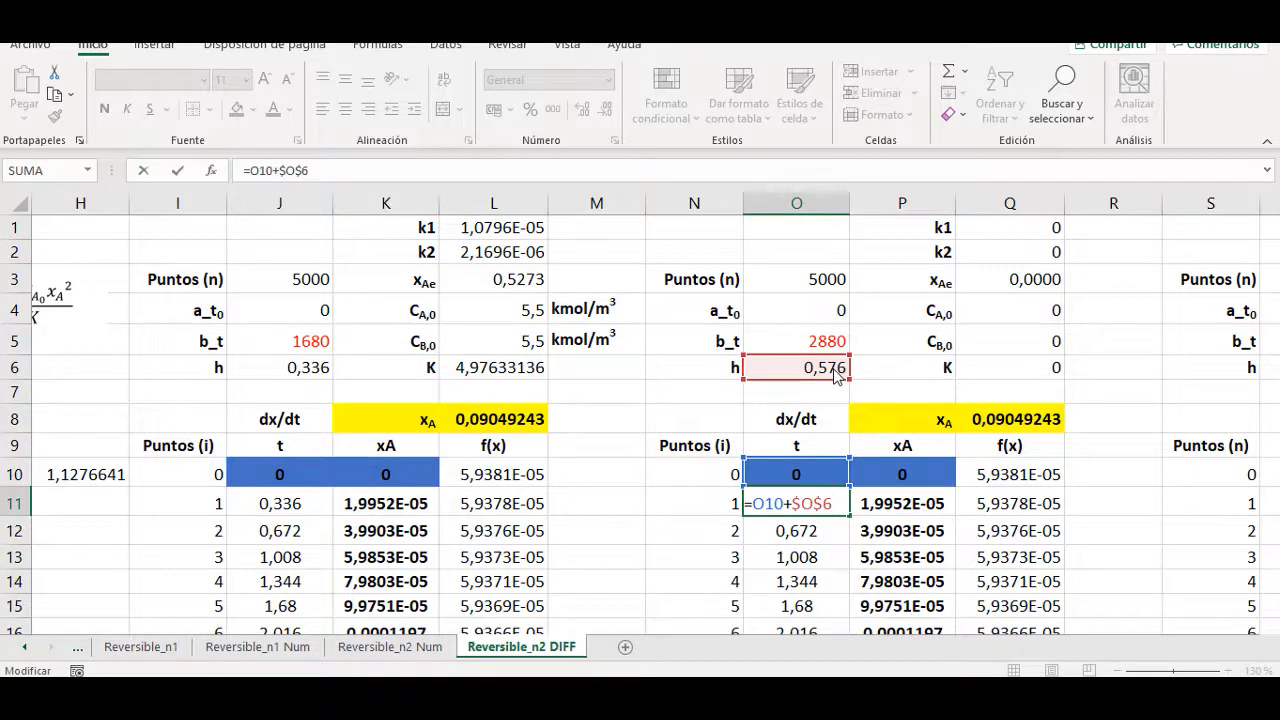
pyautogui.press('Return')
# Fill the O11 time formula down the entire t column of the second Euler table.
pyautogui.doubleClick(818, 491)
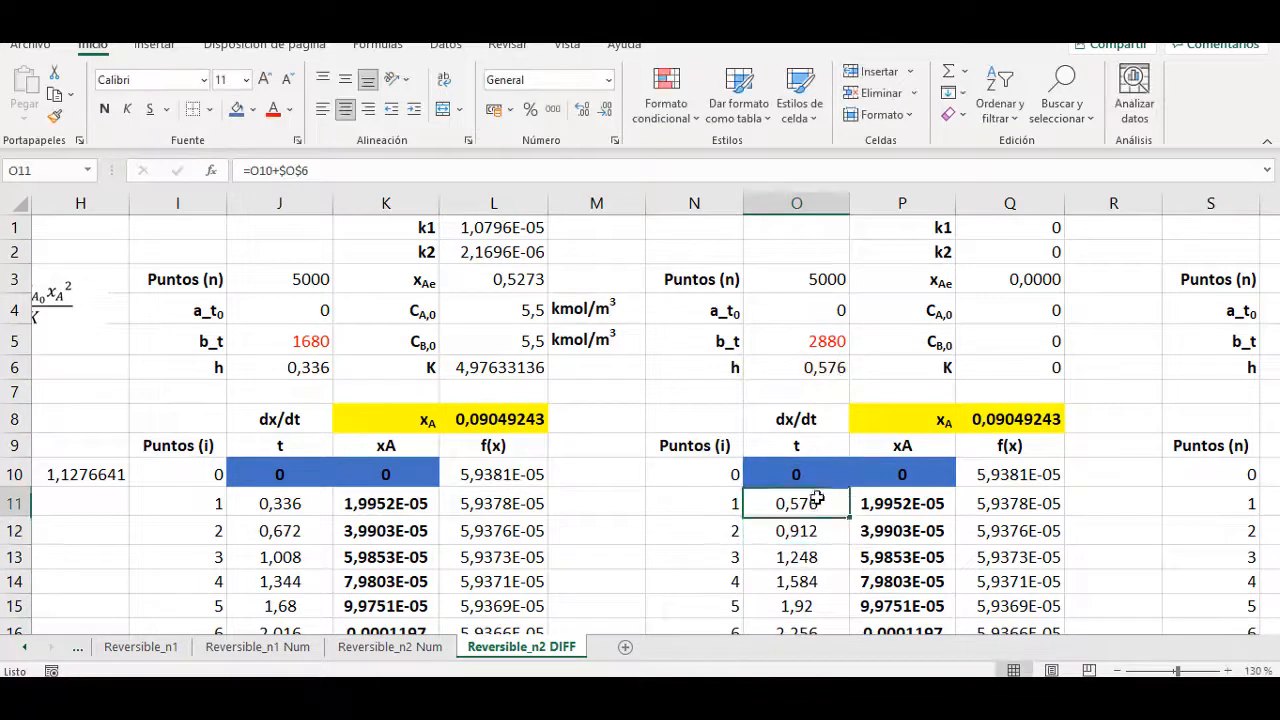
pyautogui.press('Return')
pyautogui.press('Up')
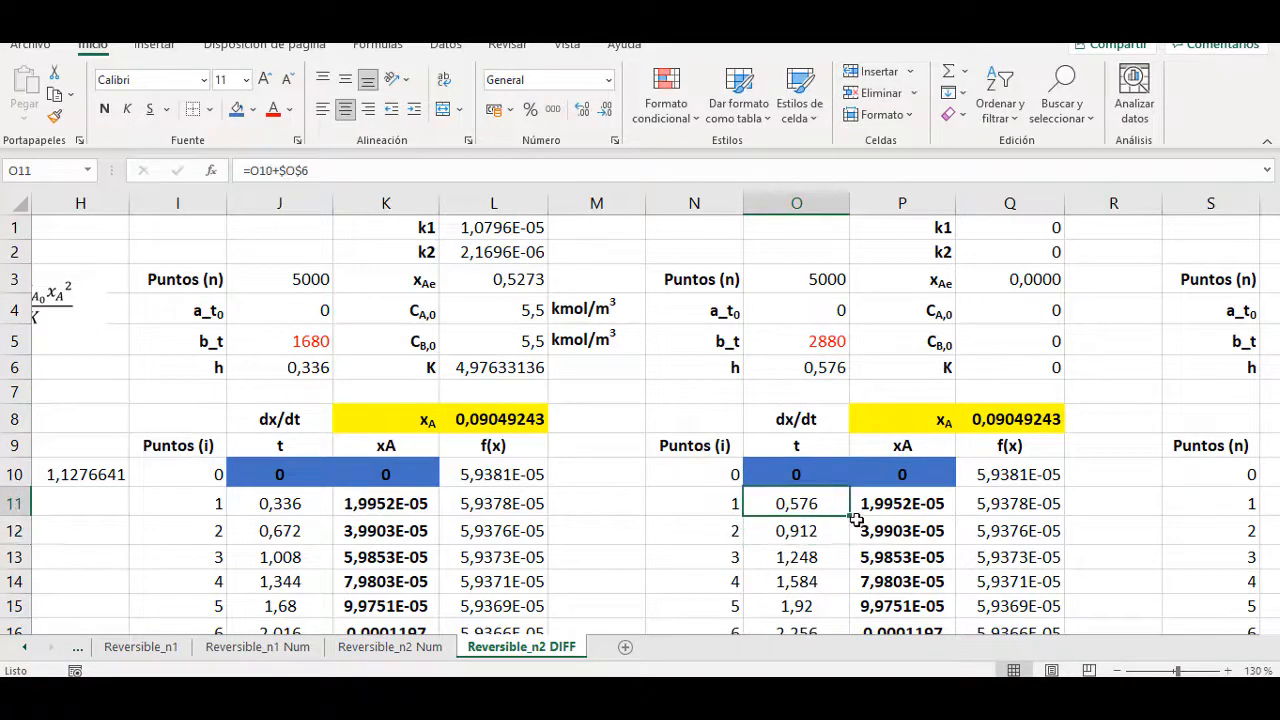
pyautogui.doubleClick(851, 517)
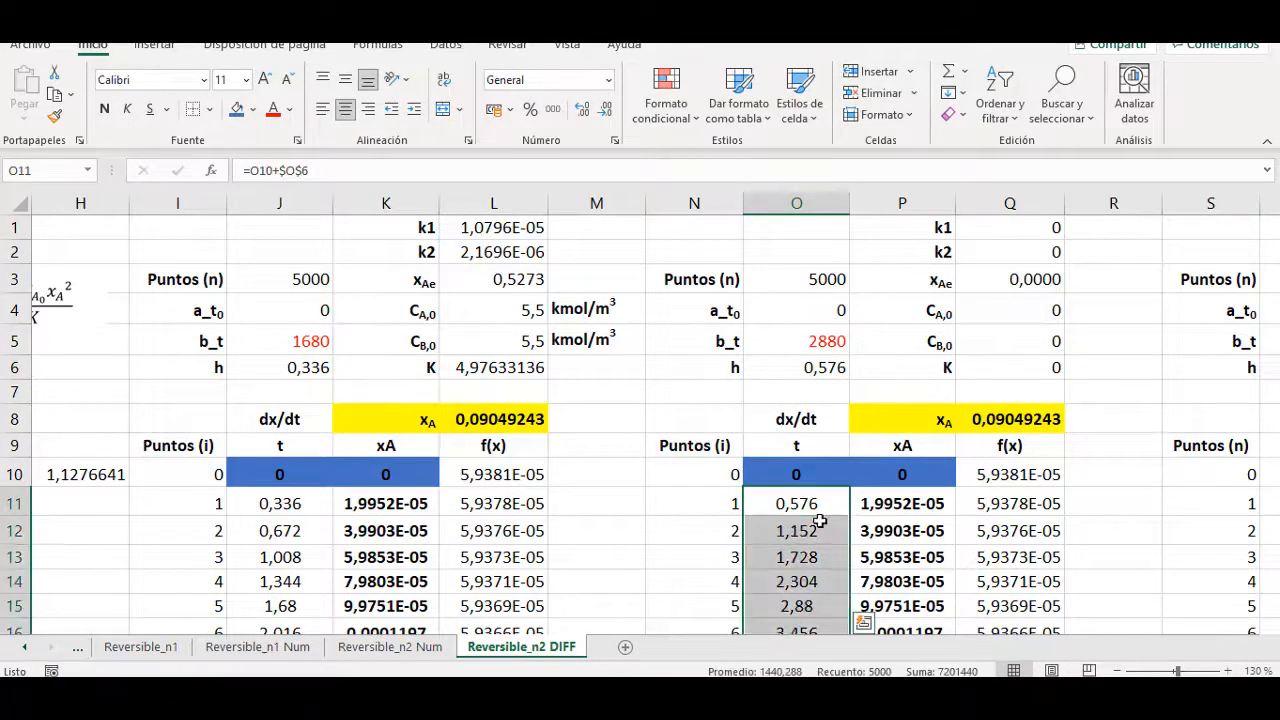
pyautogui.click(820, 499)
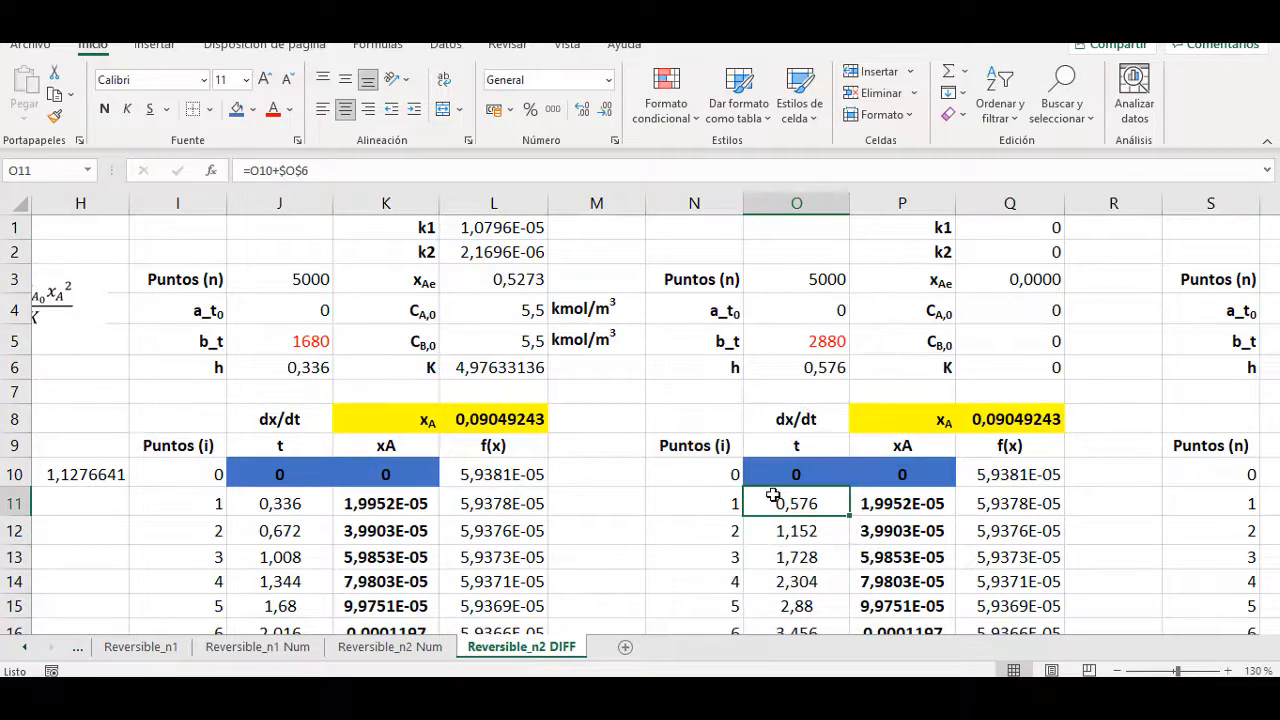
# Check the second Euler table's t column down to its final point and review the time formula in O11.
pyautogui.hotkey('ctrl', 'Down')
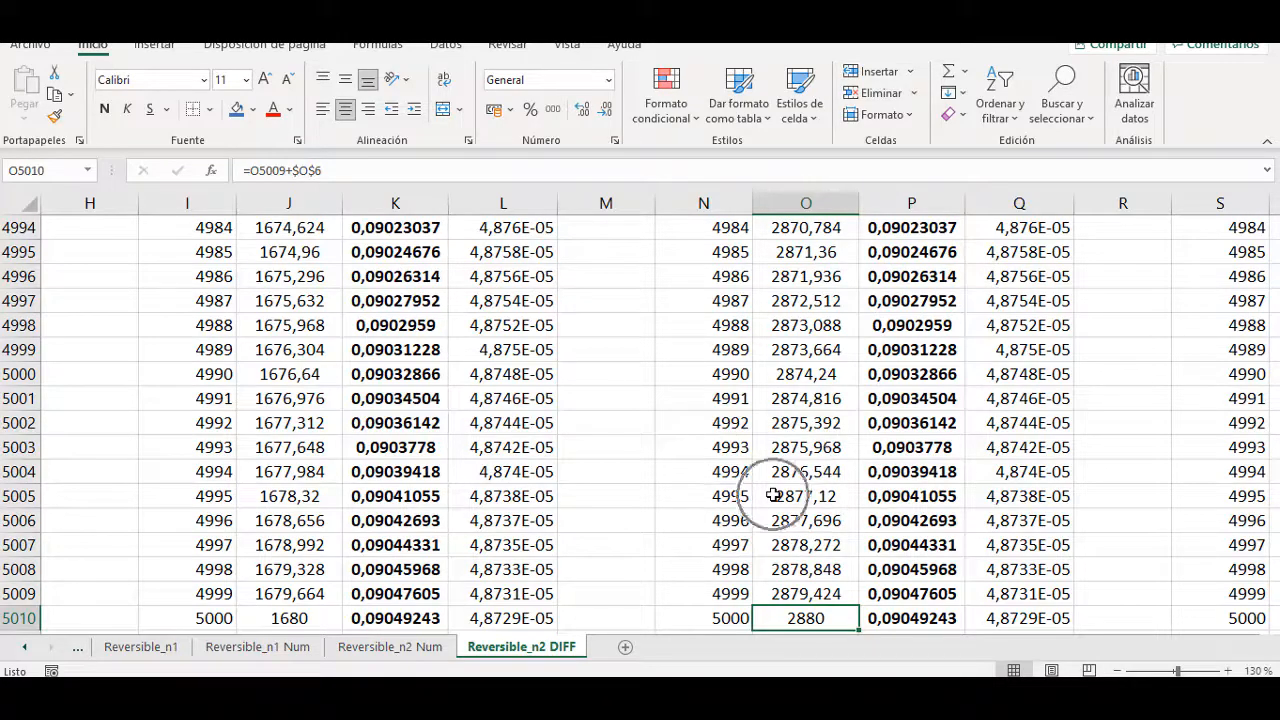
pyautogui.hotkey('ctrl', 'Up')
pyautogui.scroll(3, 780, 460)
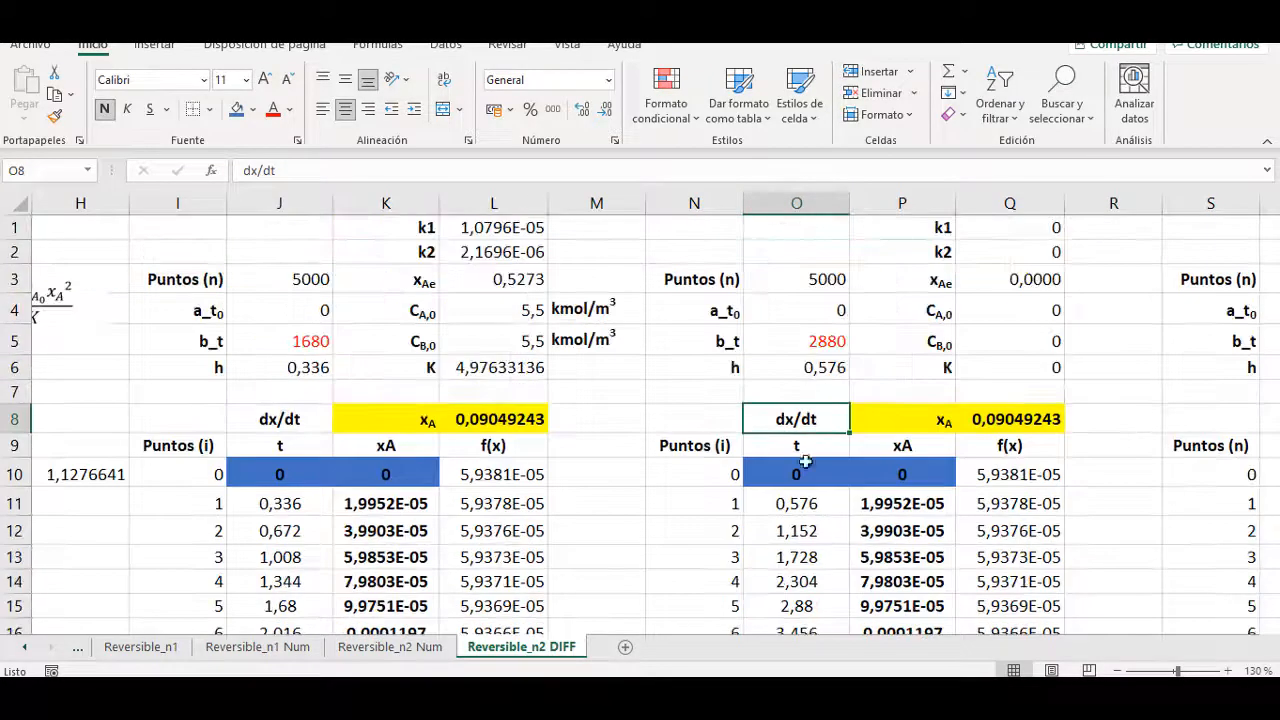
pyautogui.click(803, 348)
pyautogui.click(800, 503)
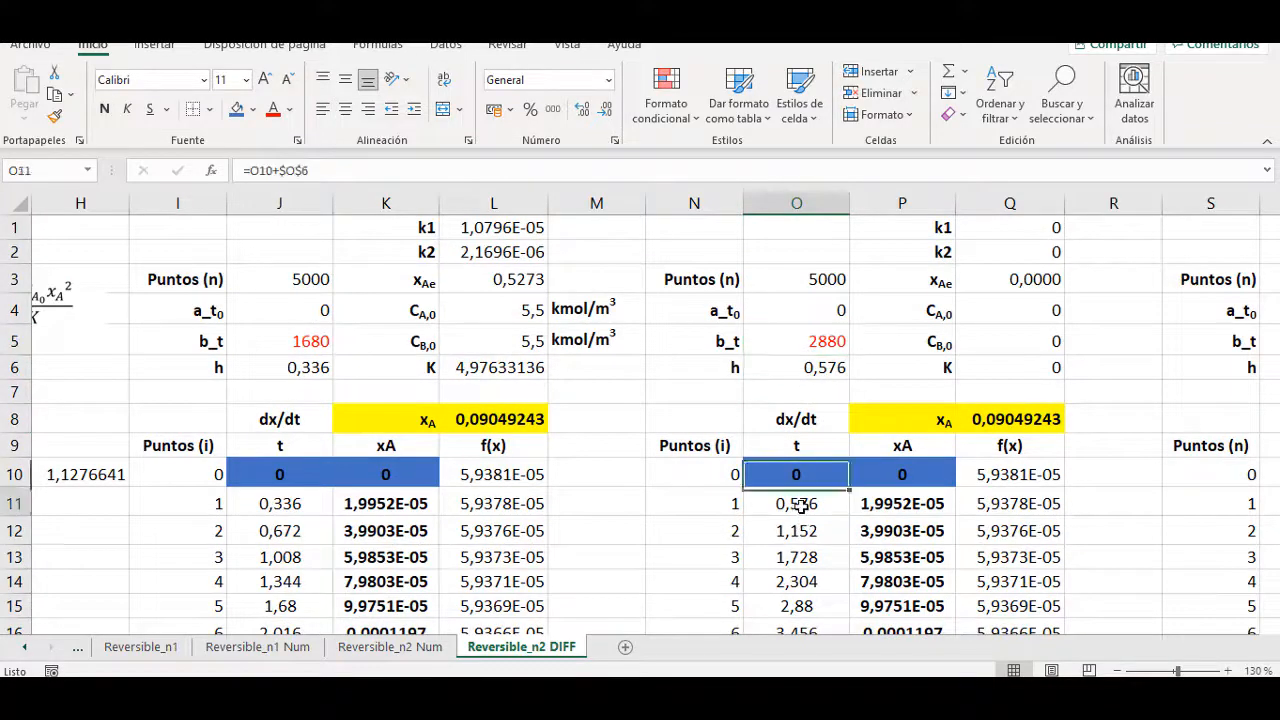
pyautogui.doubleClick(803, 503)
pyautogui.press('Return')
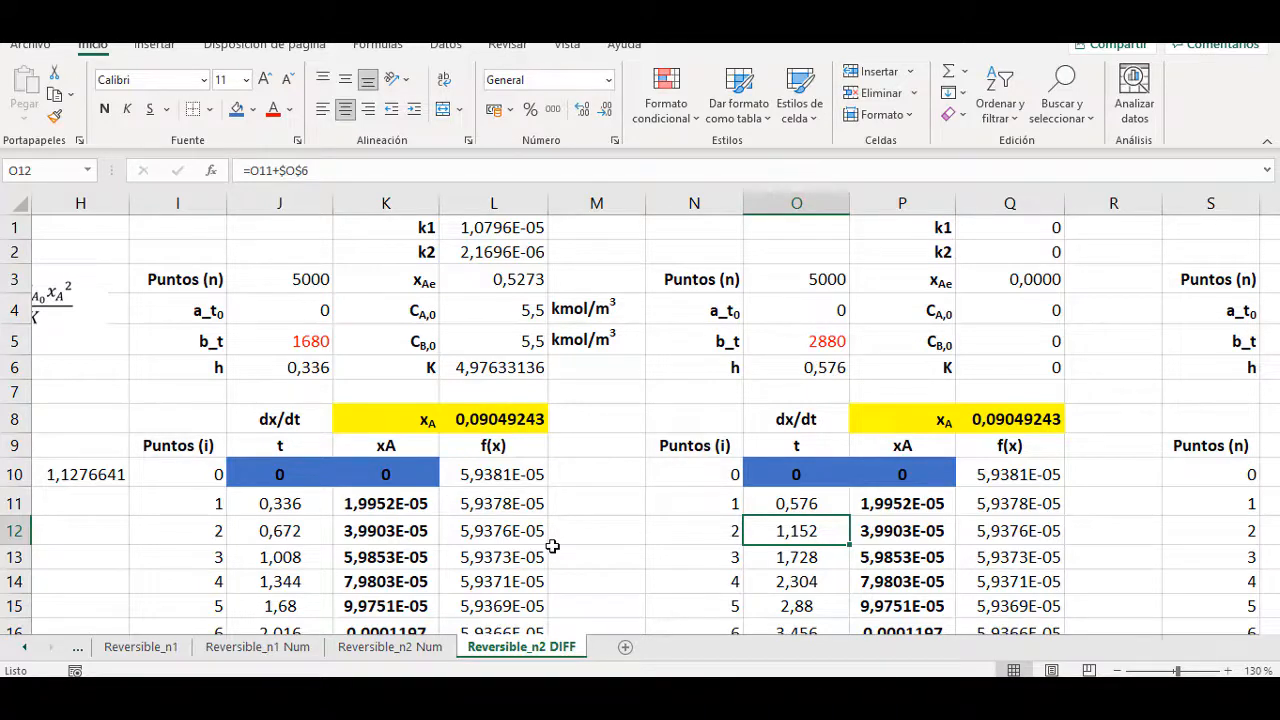
# Redirect the step size in P11 to the second table's h, making it =P10+$O$6*Q10, and fill it down the xA column.
pyautogui.click(916, 504)
pyautogui.doubleClick(916, 504)
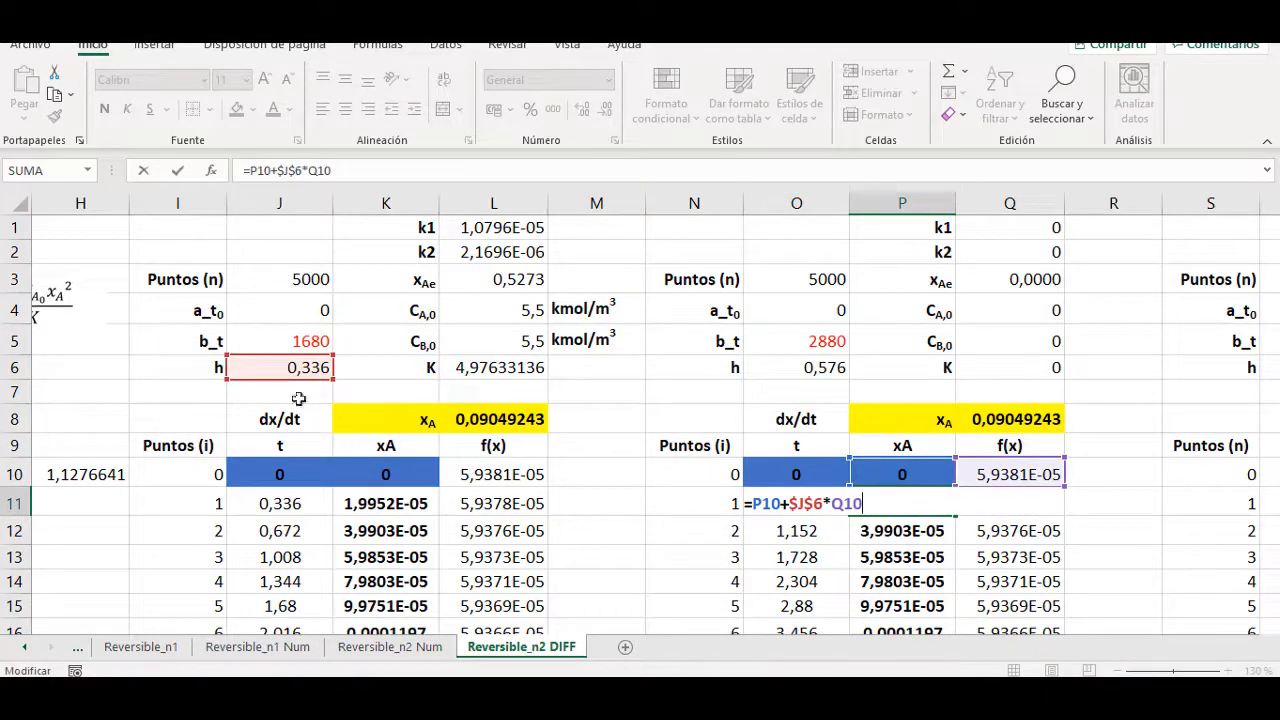
pyautogui.moveTo(297, 380); pyautogui.dragTo(838, 370)
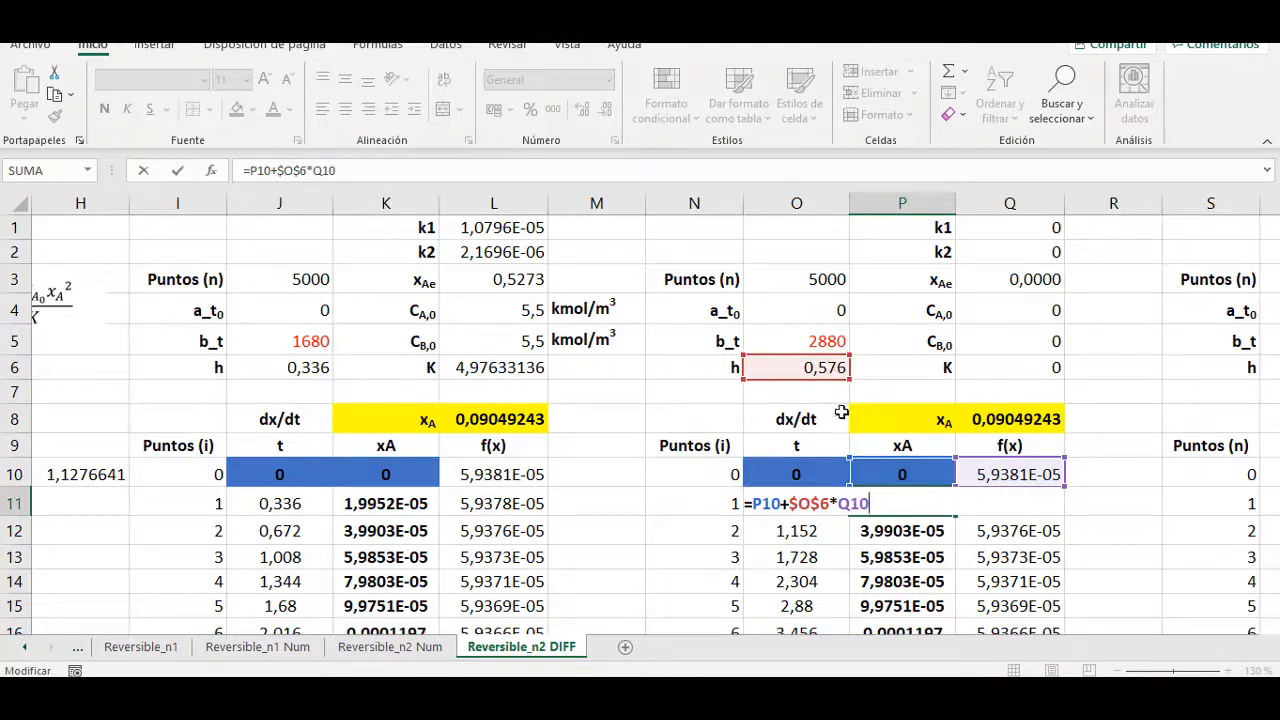
pyautogui.hotkey('ctrl', 'Return')
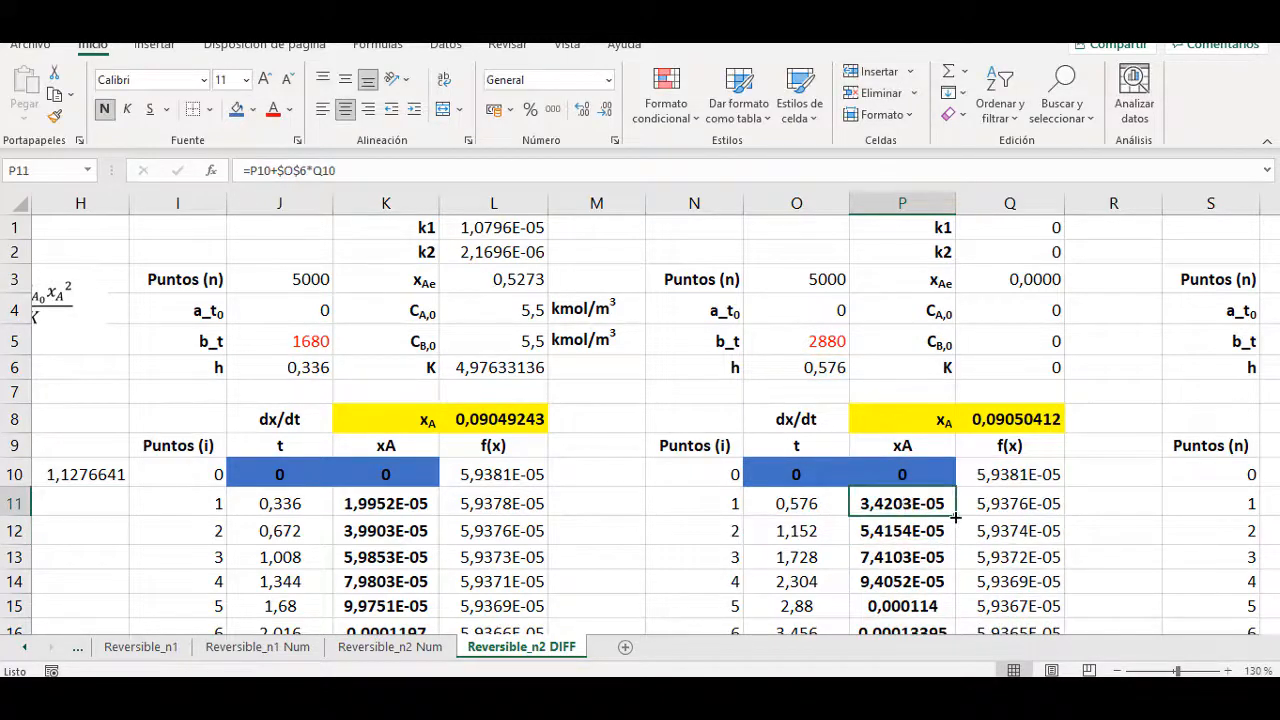
pyautogui.doubleClick(955, 517)
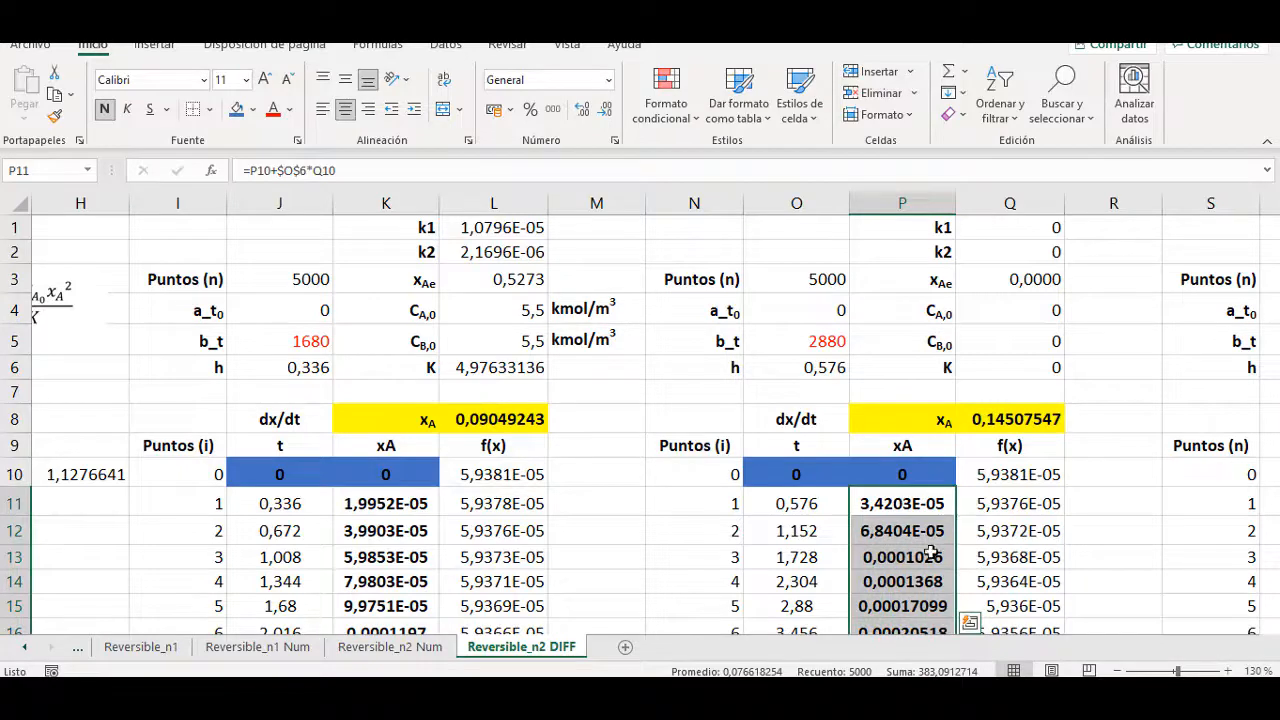
# Review the f(x) formula in Q10 of the second table and fill it down the column.
pyautogui.doubleClick(1016, 472)
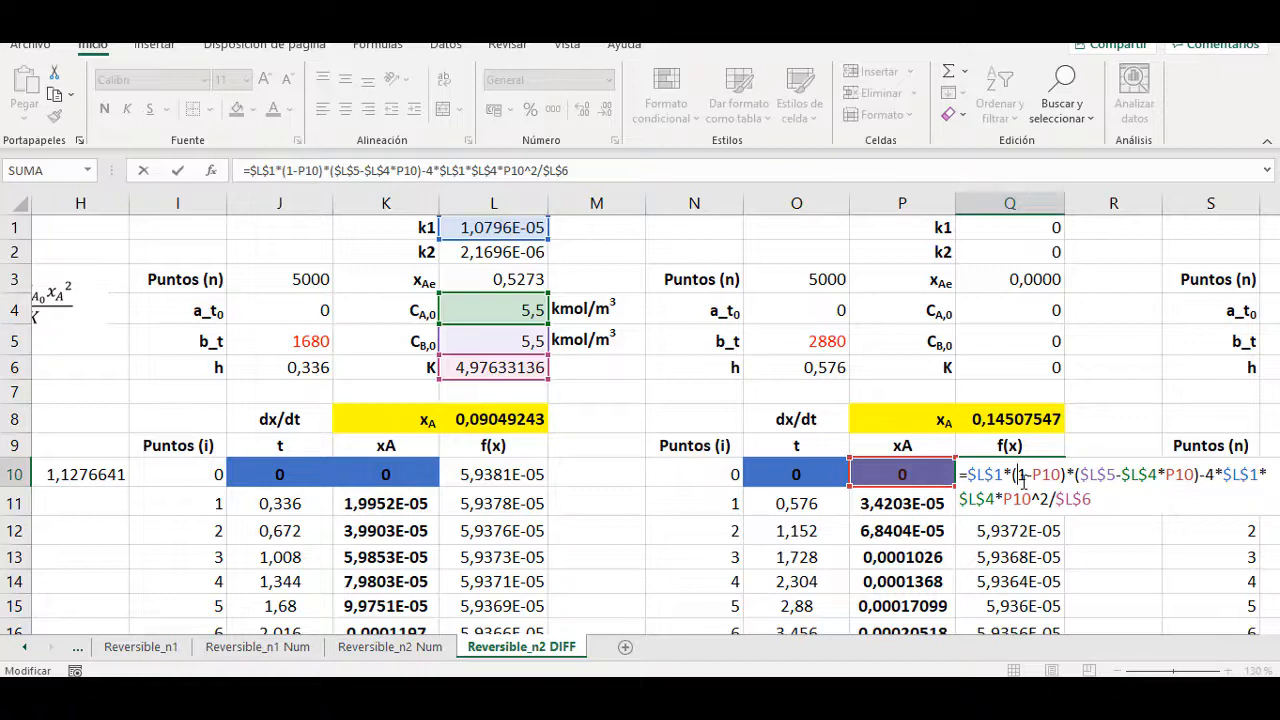
pyautogui.press('Return')
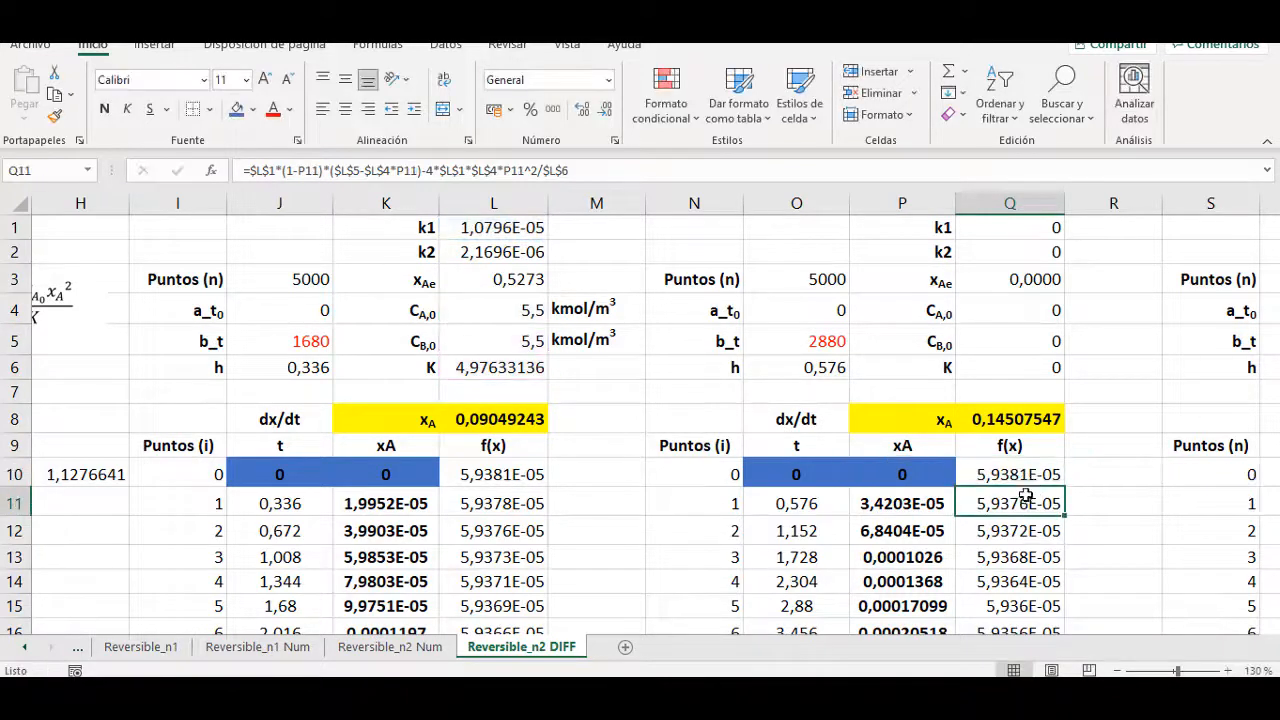
pyautogui.click(1045, 480)
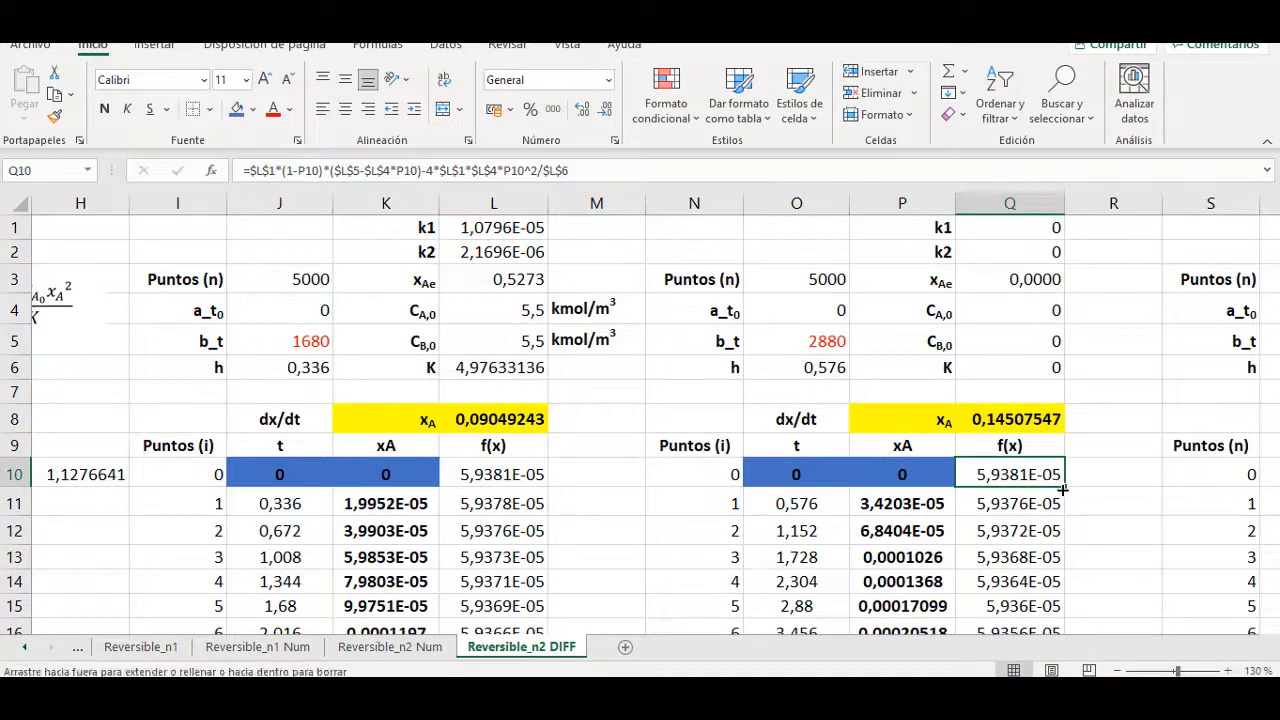
pyautogui.doubleClick(1063, 485)
pyautogui.click(690, 581)
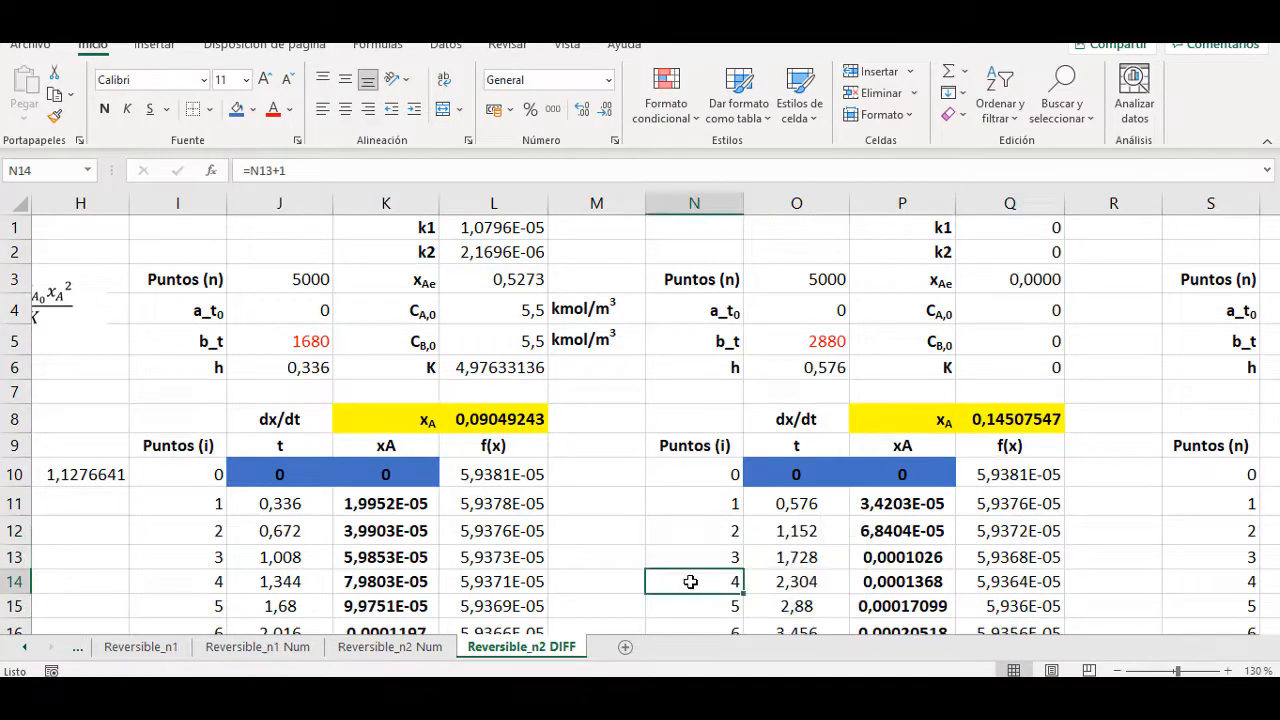
# Verify the h references in the second table's formulas in O11, P11 and P13.
pyautogui.doubleClick(806, 503)
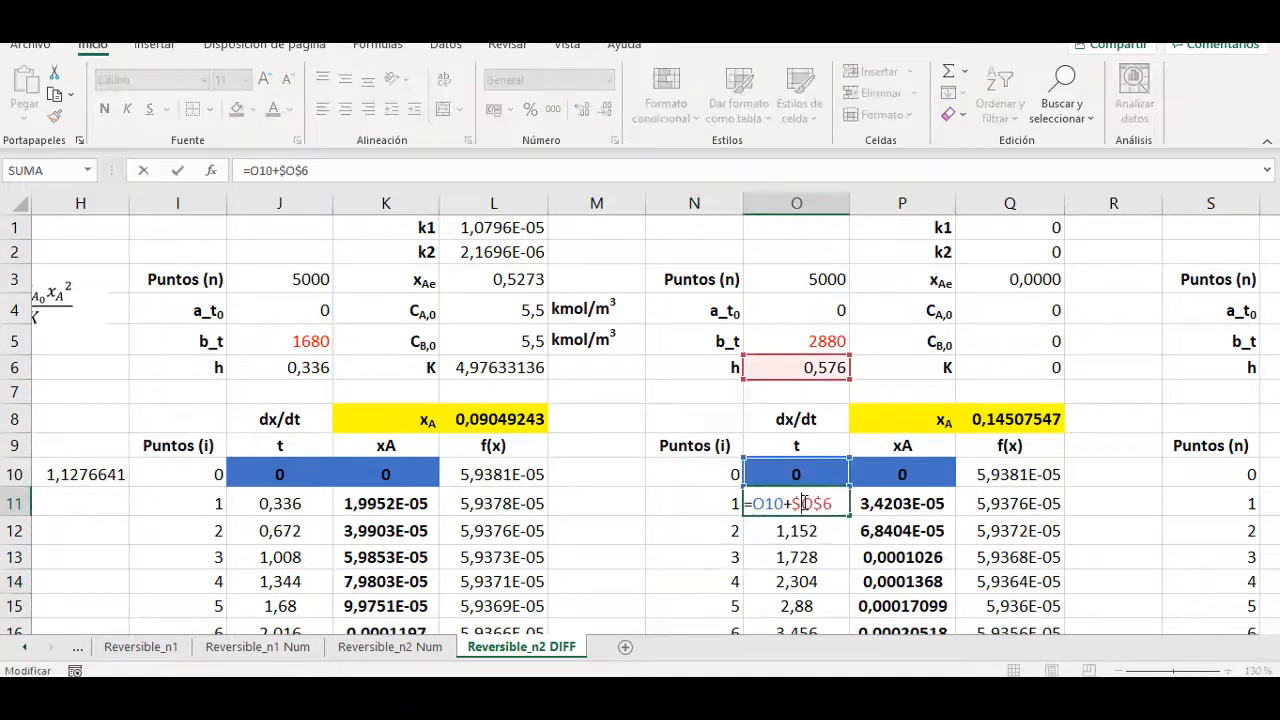
pyautogui.press('Return')
pyautogui.doubleClick(909, 505)
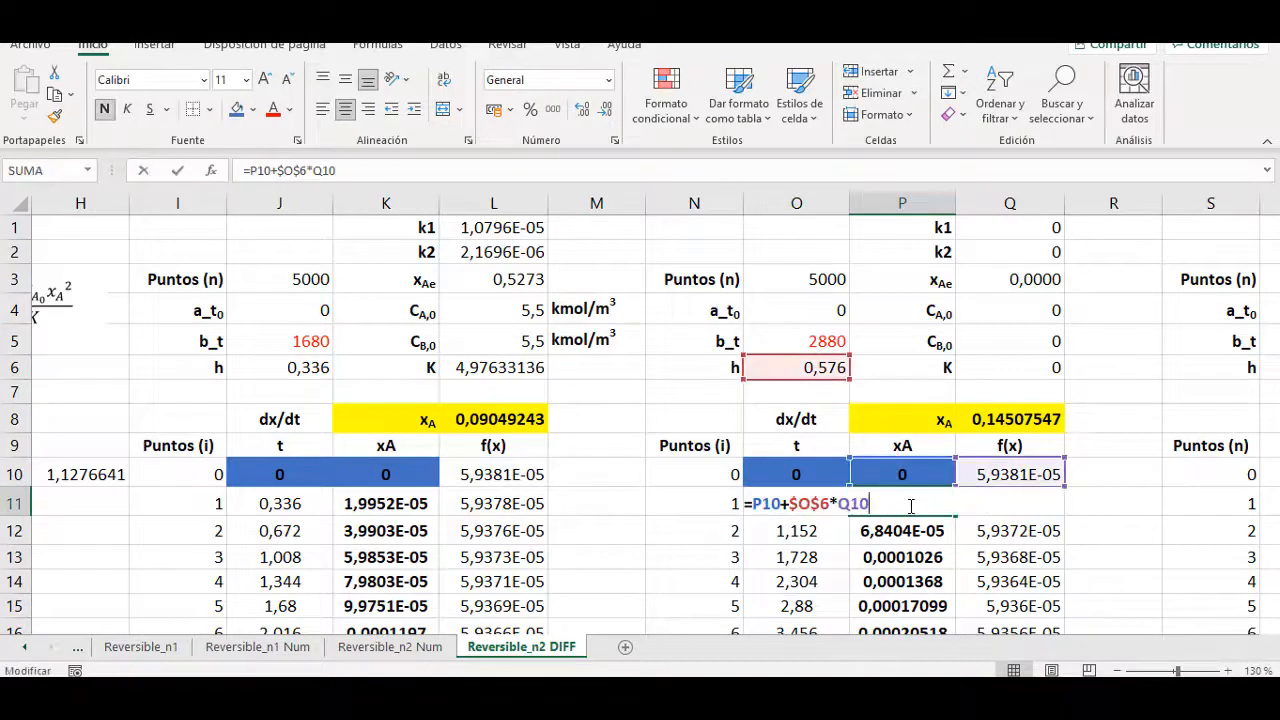
pyautogui.press('Return')
pyautogui.doubleClick(911, 560)
pyautogui.press('Return')
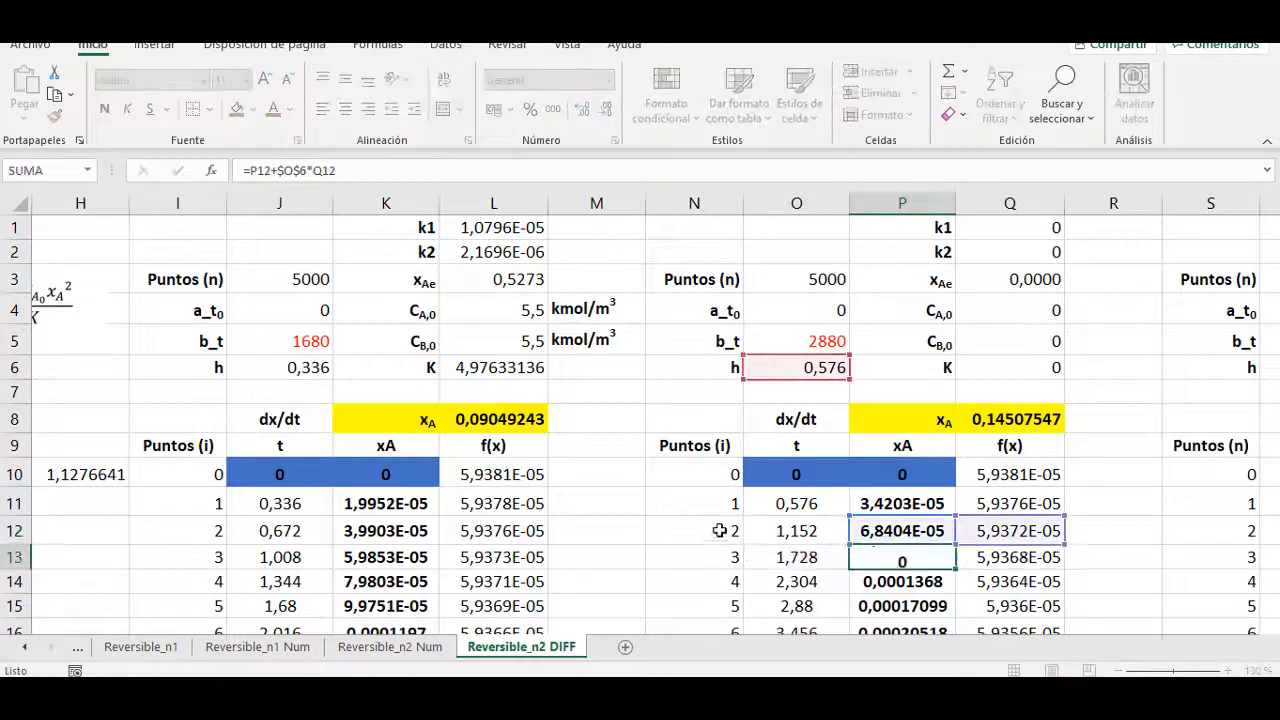
pyautogui.click(606, 541)
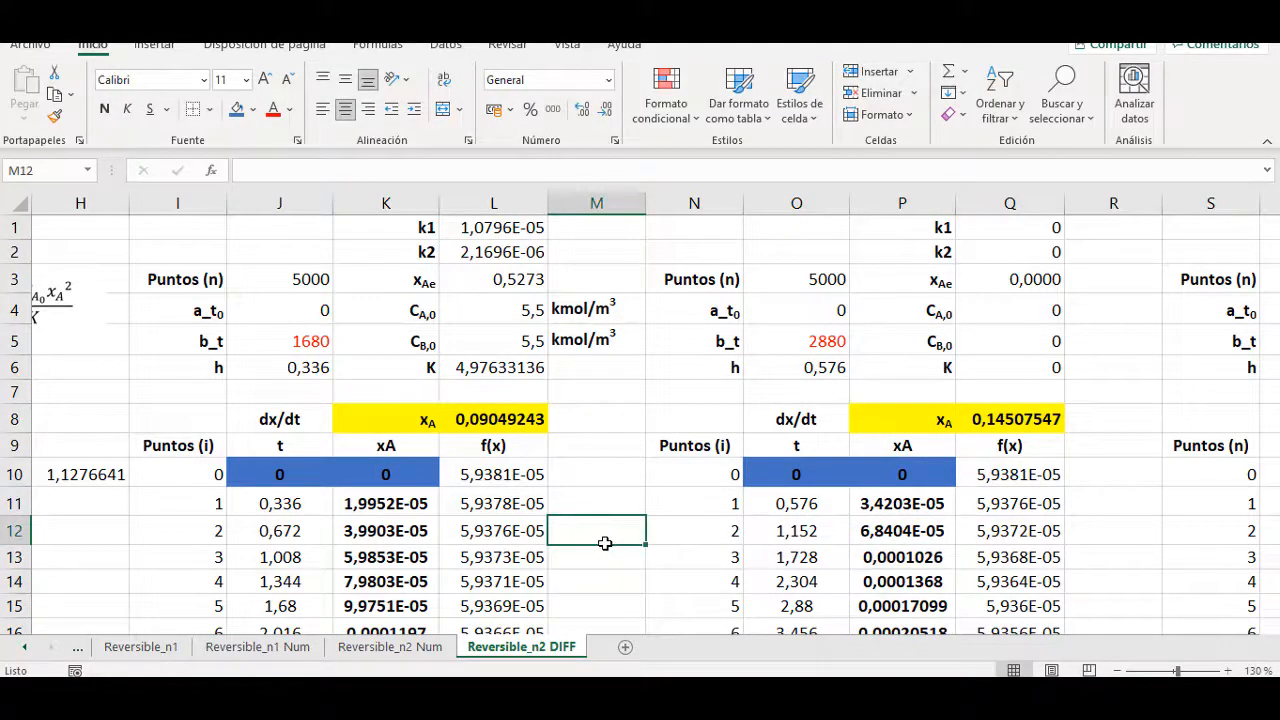
# Examine the x_A_Calc formula in E10, the first table's result cell L8 and the experimental time in C10.
pyautogui.press('Left')
pyautogui.press('Left')
pyautogui.press('Left')
pyautogui.press('Left')
pyautogui.press('Left')
pyautogui.press('Left')
pyautogui.press('Left')
pyautogui.press('Left')
pyautogui.press('Left')
pyautogui.press('Left')
pyautogui.press('Left')
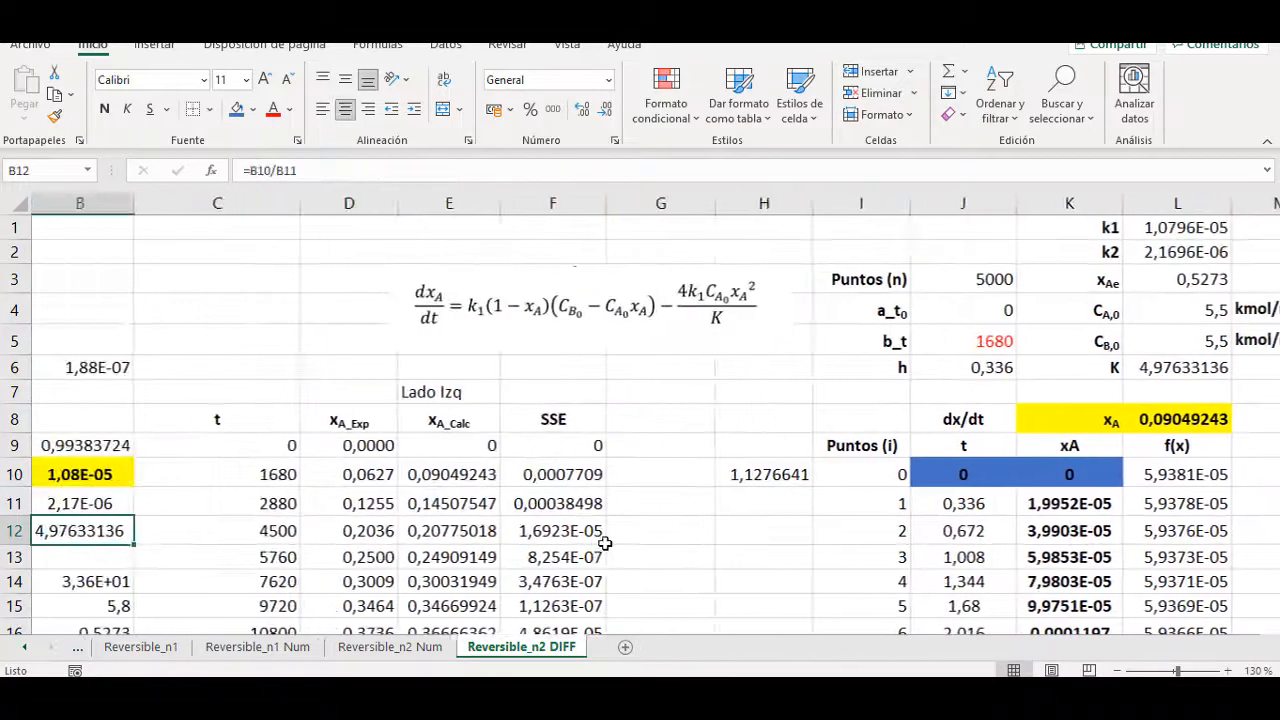
pyautogui.press('Left')
pyautogui.press('Up')
pyautogui.press('Up')
pyautogui.press('Right')
pyautogui.press('Right')
pyautogui.press('Right')
pyautogui.press('Right')
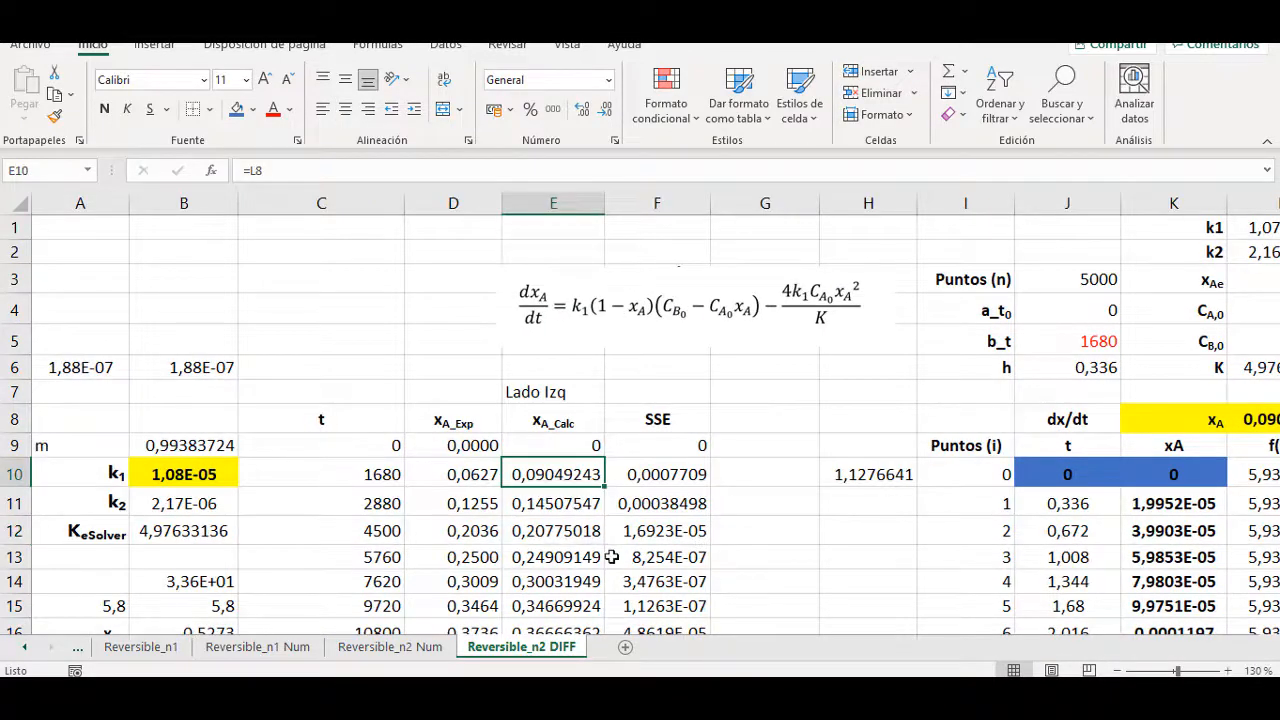
pyautogui.scroll(-2, 530, 425)
pyautogui.scroll(2, 534, 425)
pyautogui.doubleClick(565, 477)
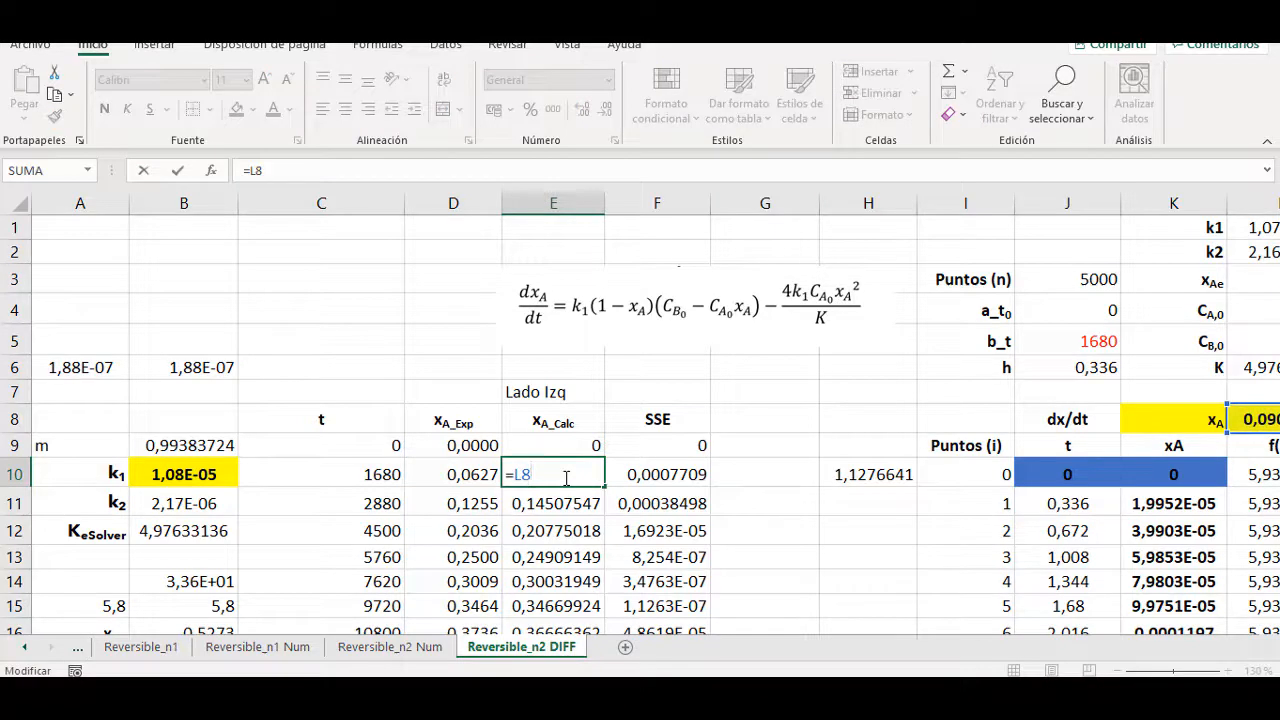
pyautogui.press('Return')
pyautogui.click(1262, 418)
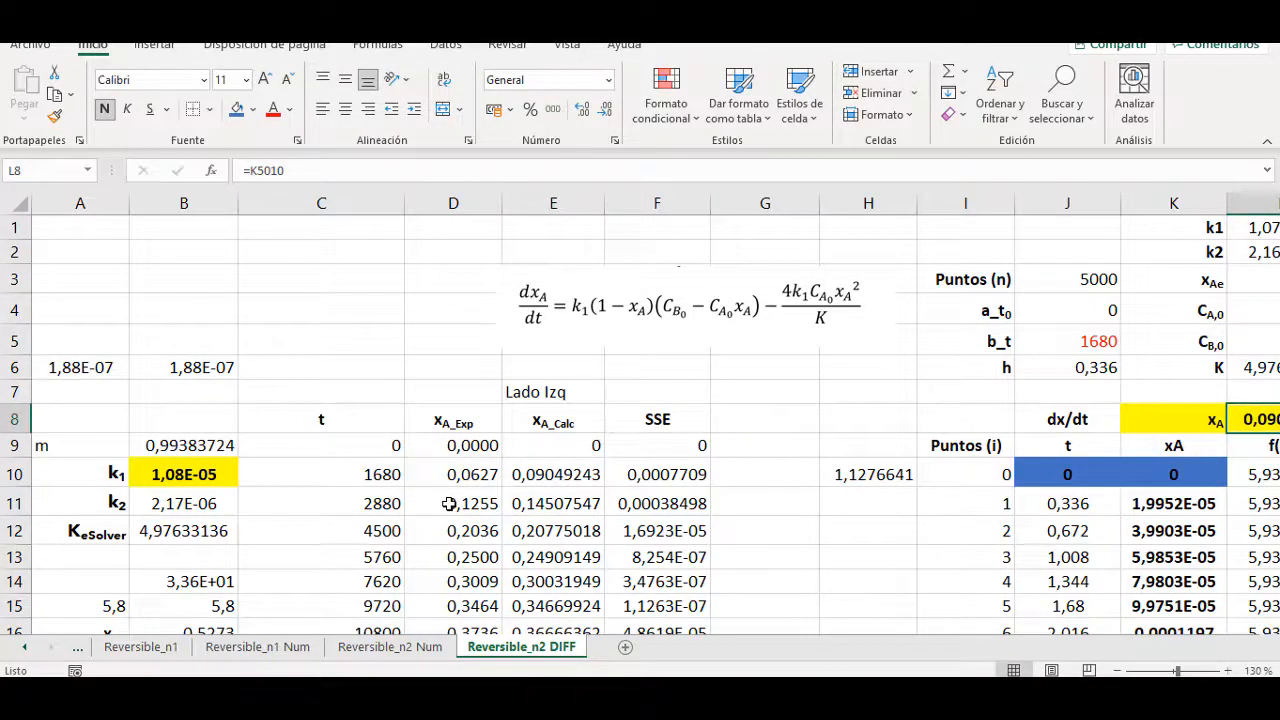
pyautogui.click(360, 473)
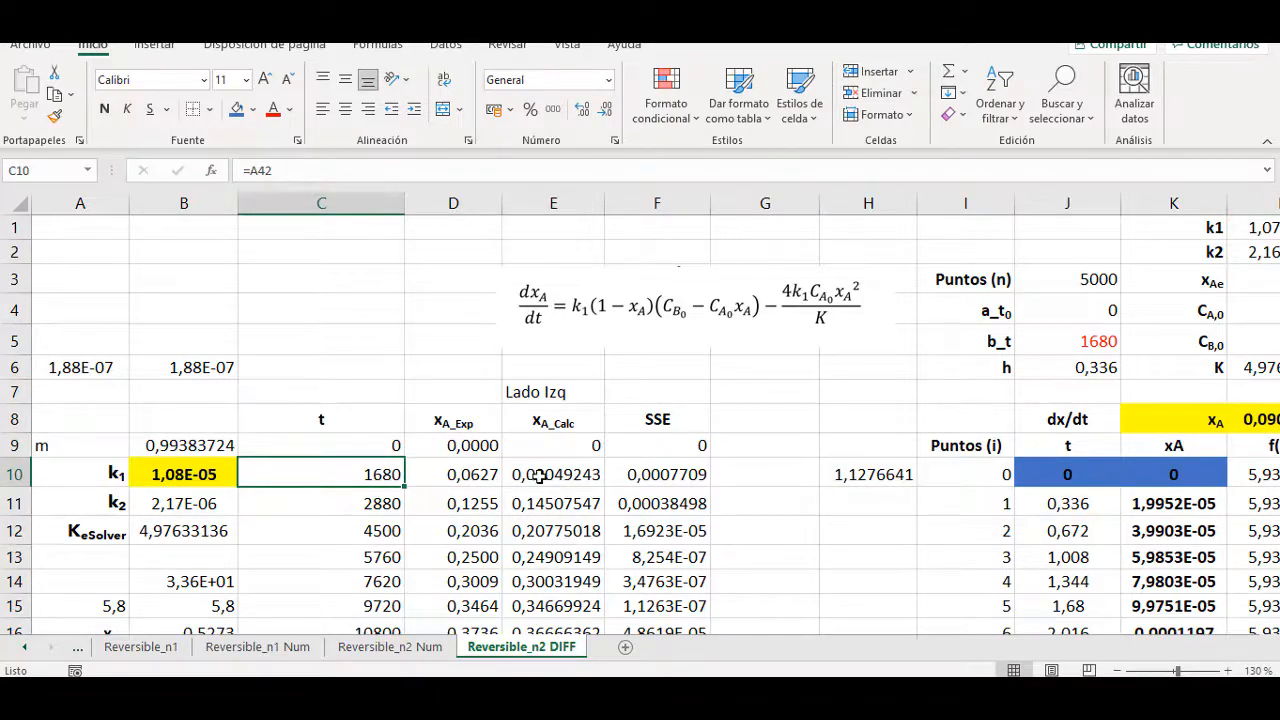
# Re-enter the x_A_Calc value in E10 as =L8, linking it to the first Euler table's result.
pyautogui.click(566, 472)
pyautogui.write('=')
pyautogui.click(1250, 418)
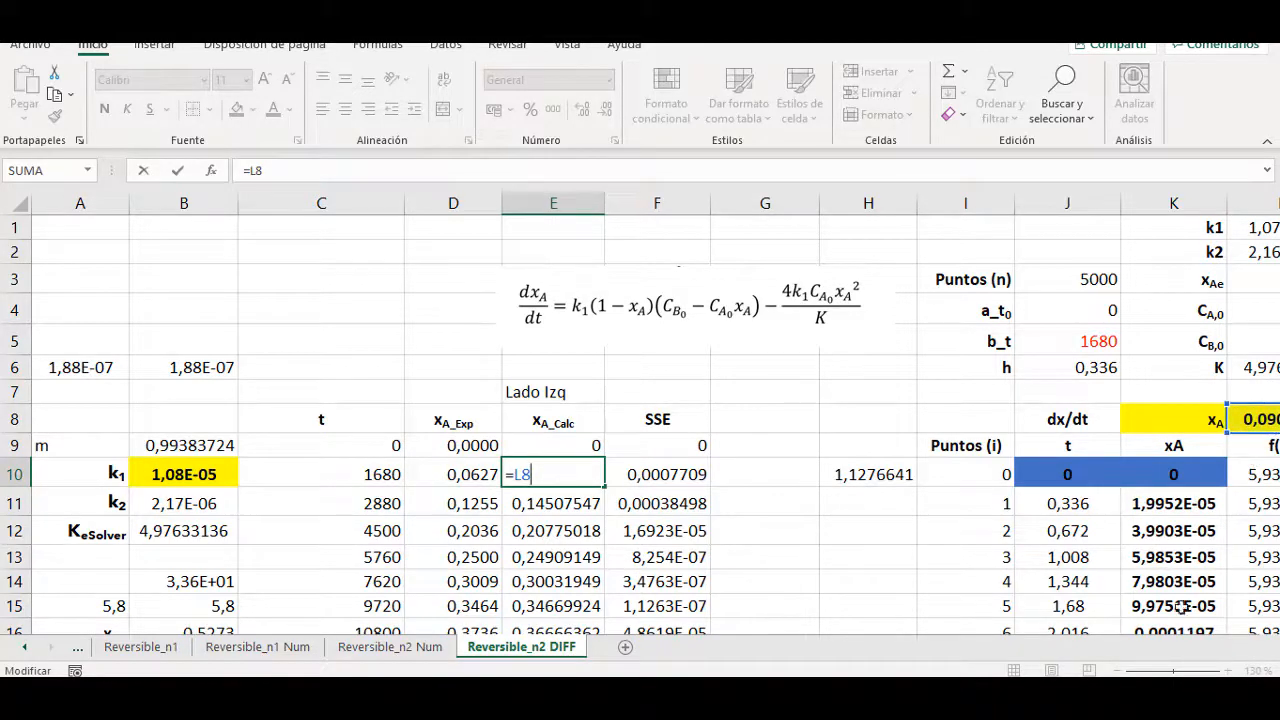
pyautogui.press('ctrl')
pyautogui.press('ctrl')
pyautogui.press('Return')
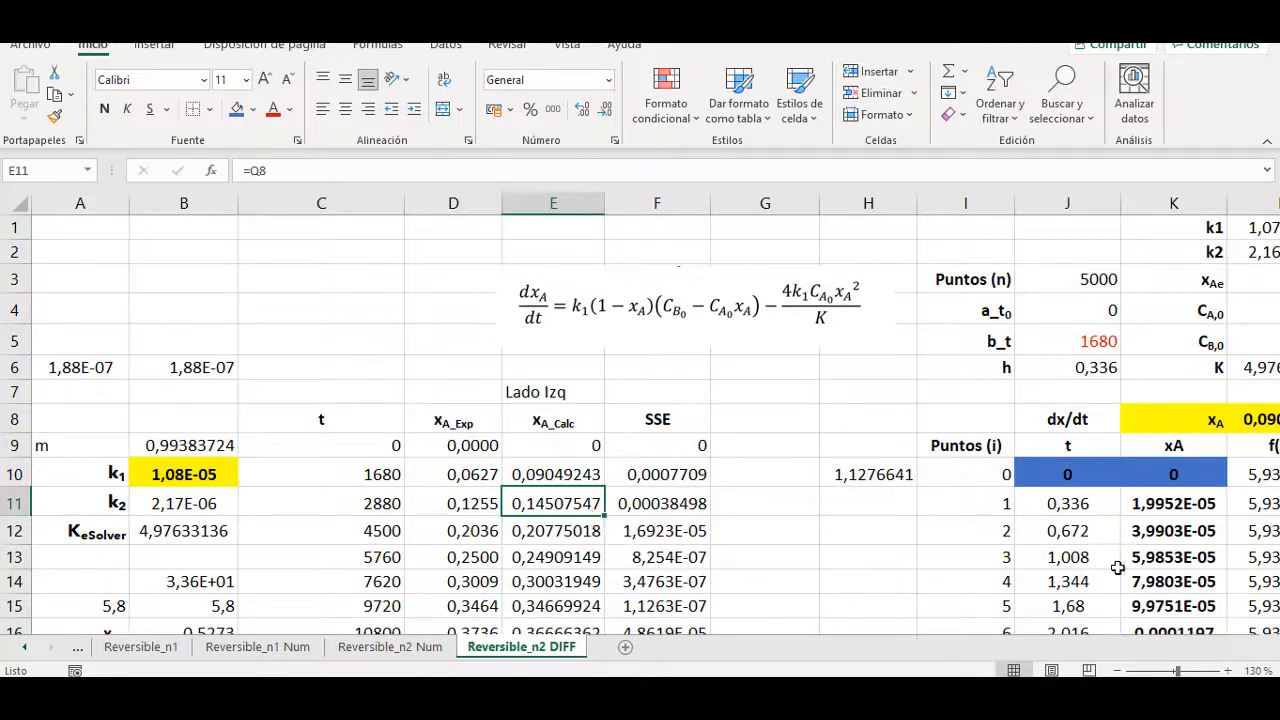
# Compare the second Euler table's result in Q8 with the x_A_Calc cell E11 and check its reference.
pyautogui.click(911, 446)
pyautogui.press('Right')
pyautogui.press('Right')
pyautogui.press('Right')
pyautogui.press('Right')
pyautogui.press('Right')
pyautogui.press('Right')
pyautogui.press('Right')
pyautogui.press('Right')
pyautogui.press('Right')
pyautogui.press('Right')
pyautogui.press('Right')
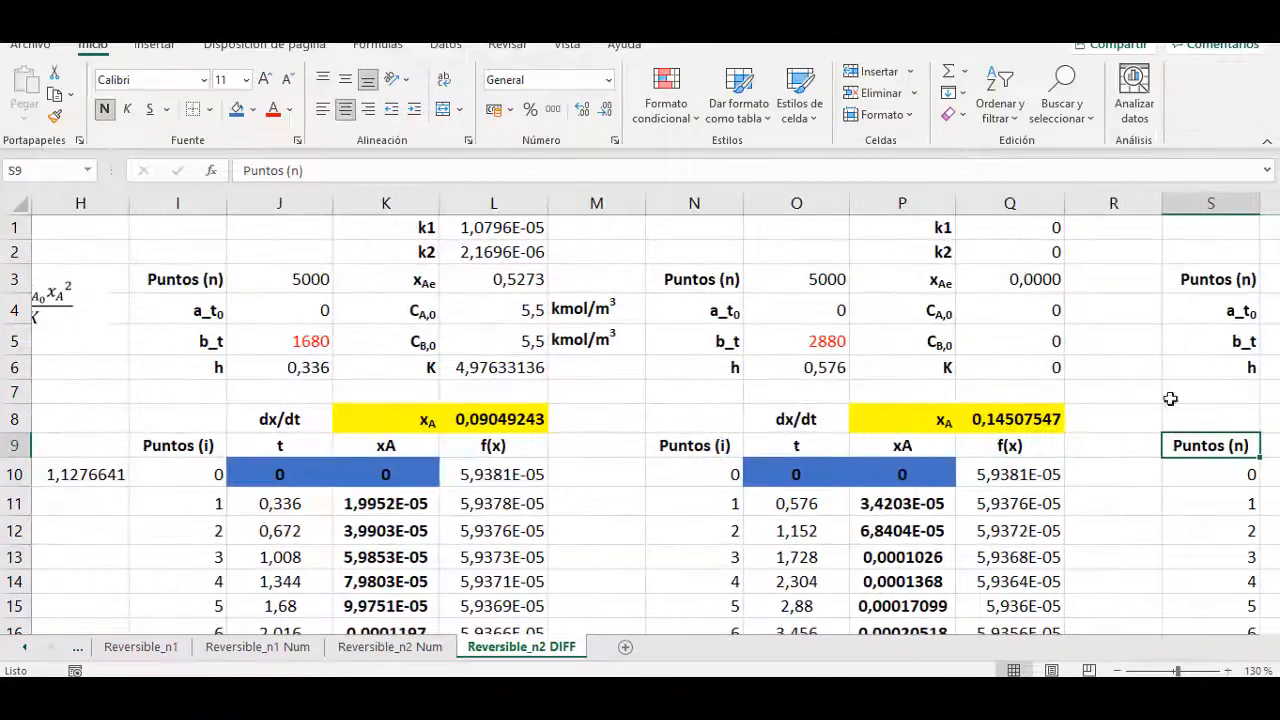
pyautogui.click(1032, 418)
pyautogui.press('Left')
pyautogui.press('Left')
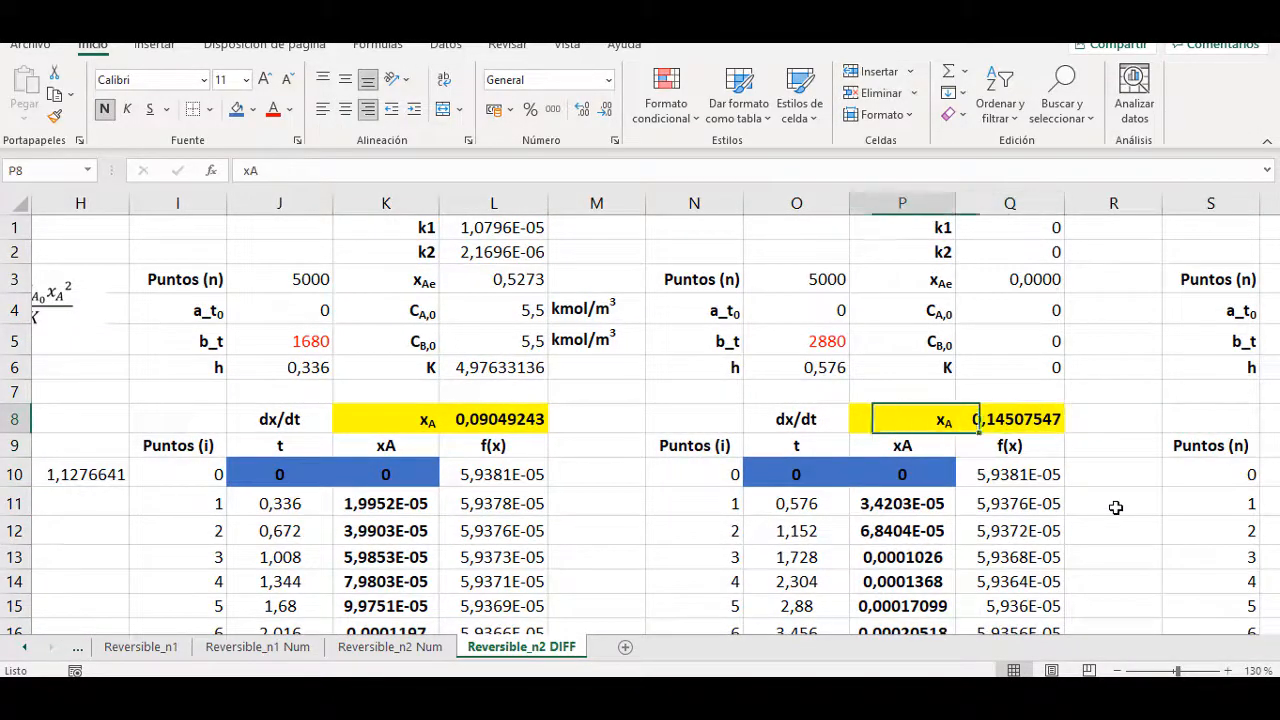
pyautogui.press('Home')
pyautogui.press('Down')
pyautogui.press('Right')
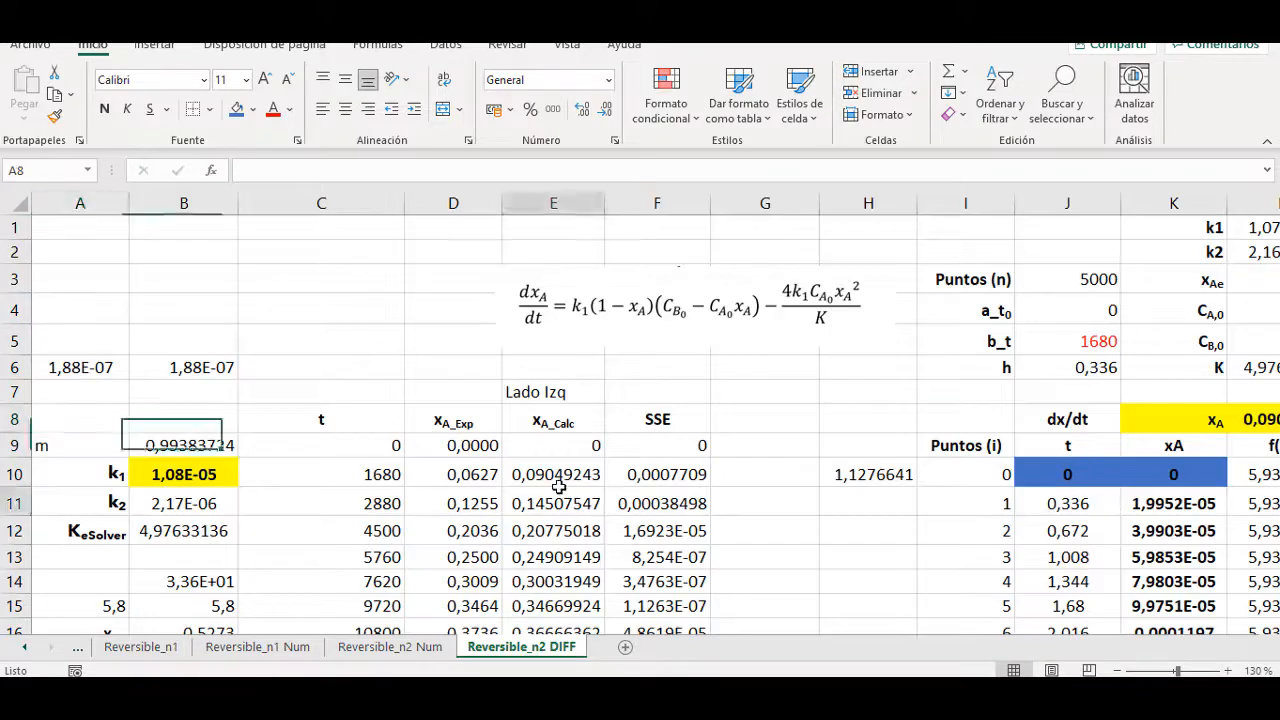
pyautogui.click(548, 503)
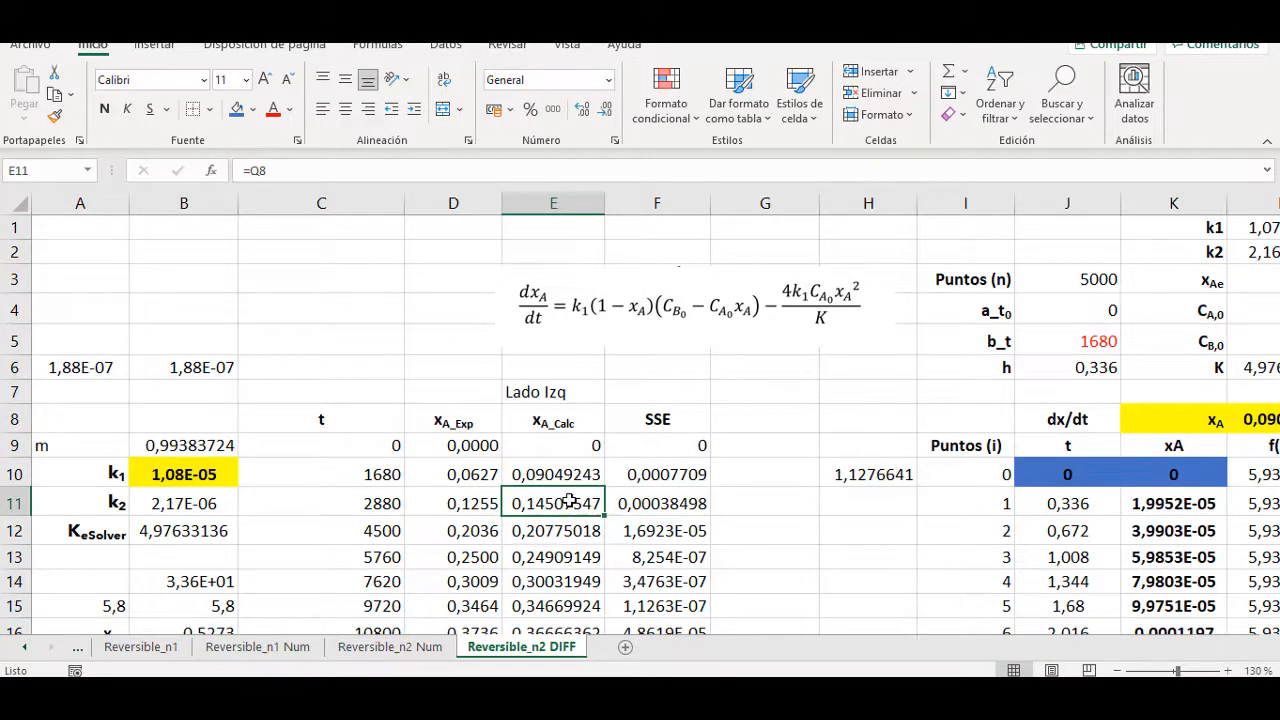
pyautogui.doubleClick(570, 503)
pyautogui.press('Return')
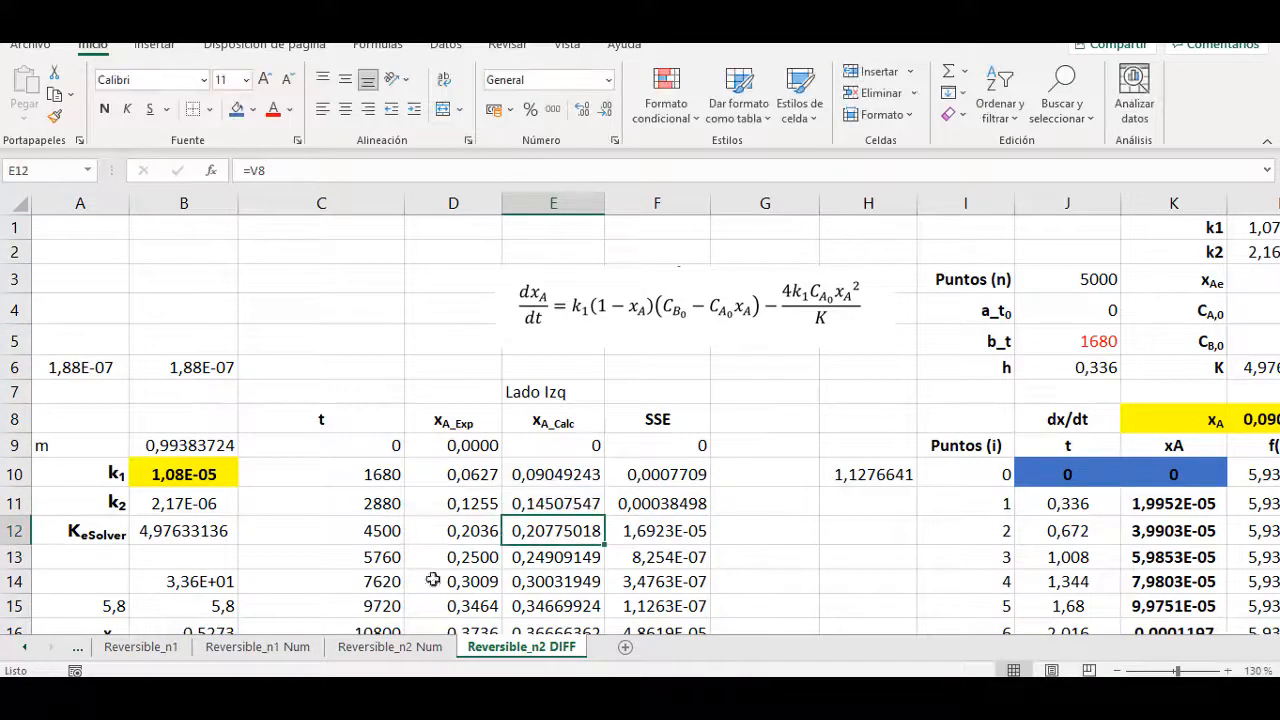
# Examine the reference in E21, the last x_A_Calc cell, without changing it.
pyautogui.scroll(-3, 513, 614)
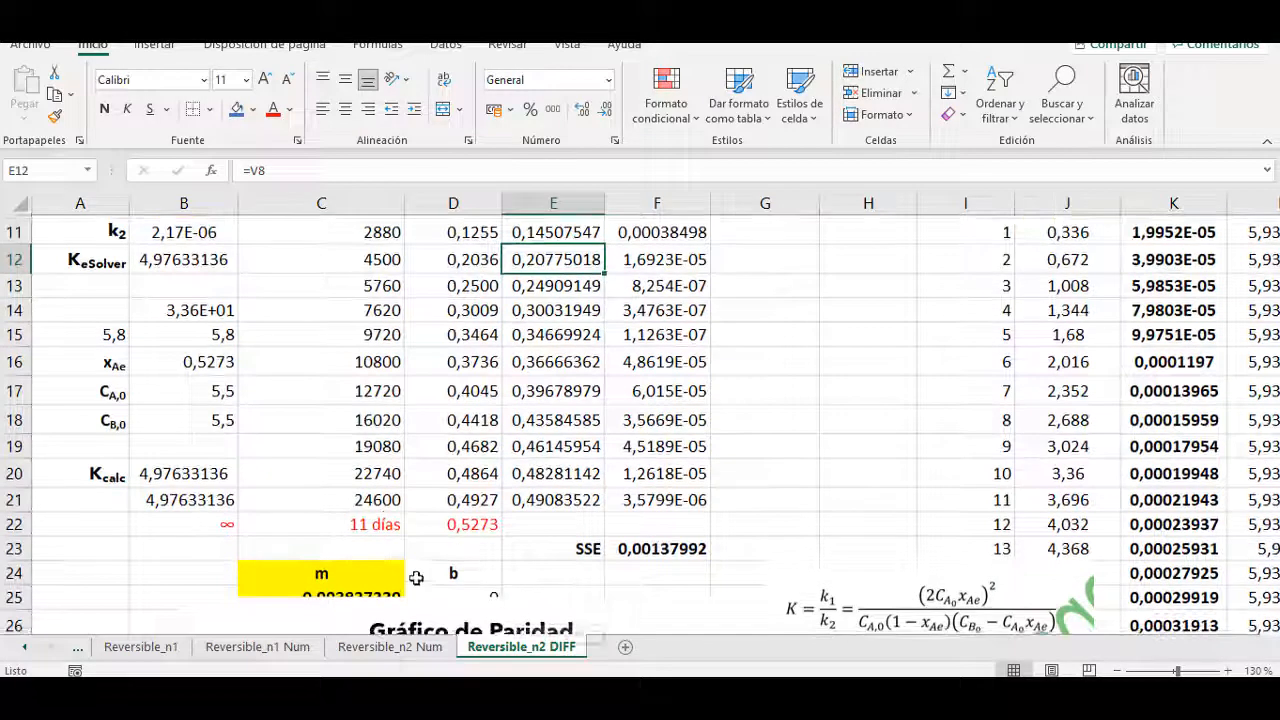
pyautogui.click(553, 499)
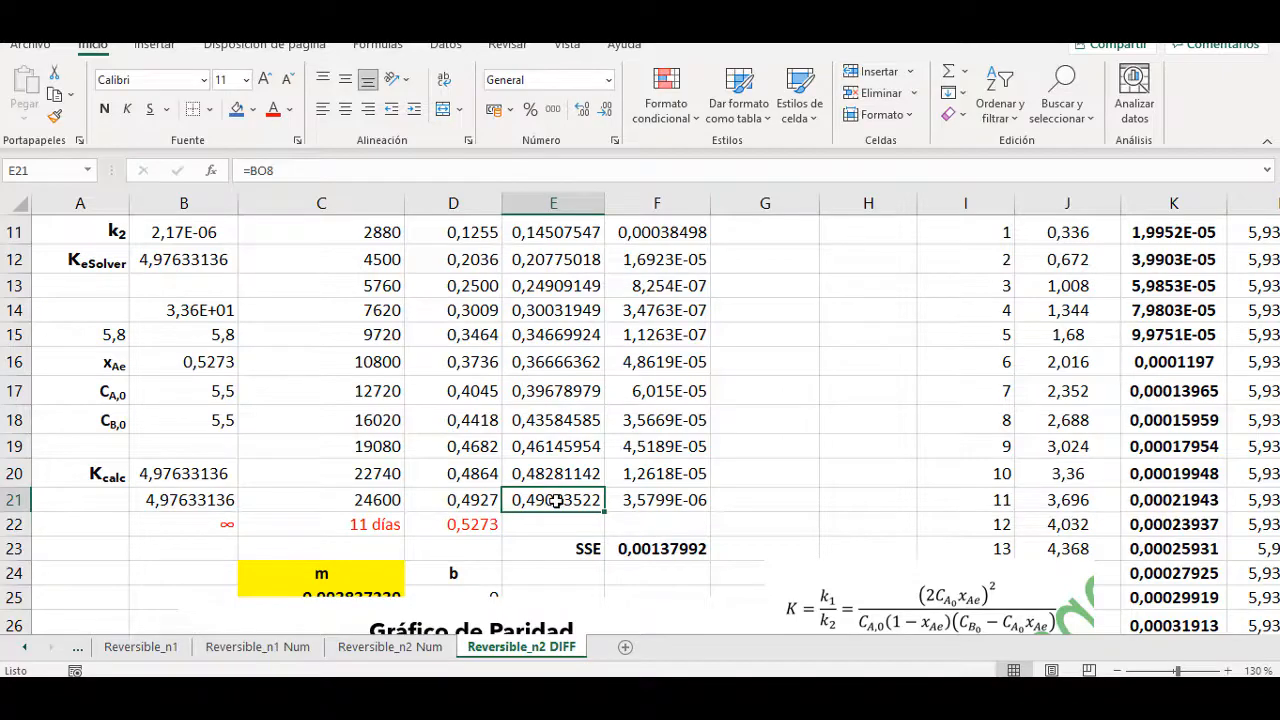
pyautogui.doubleClick(556, 500)
pyautogui.scroll(3, 883, 376)
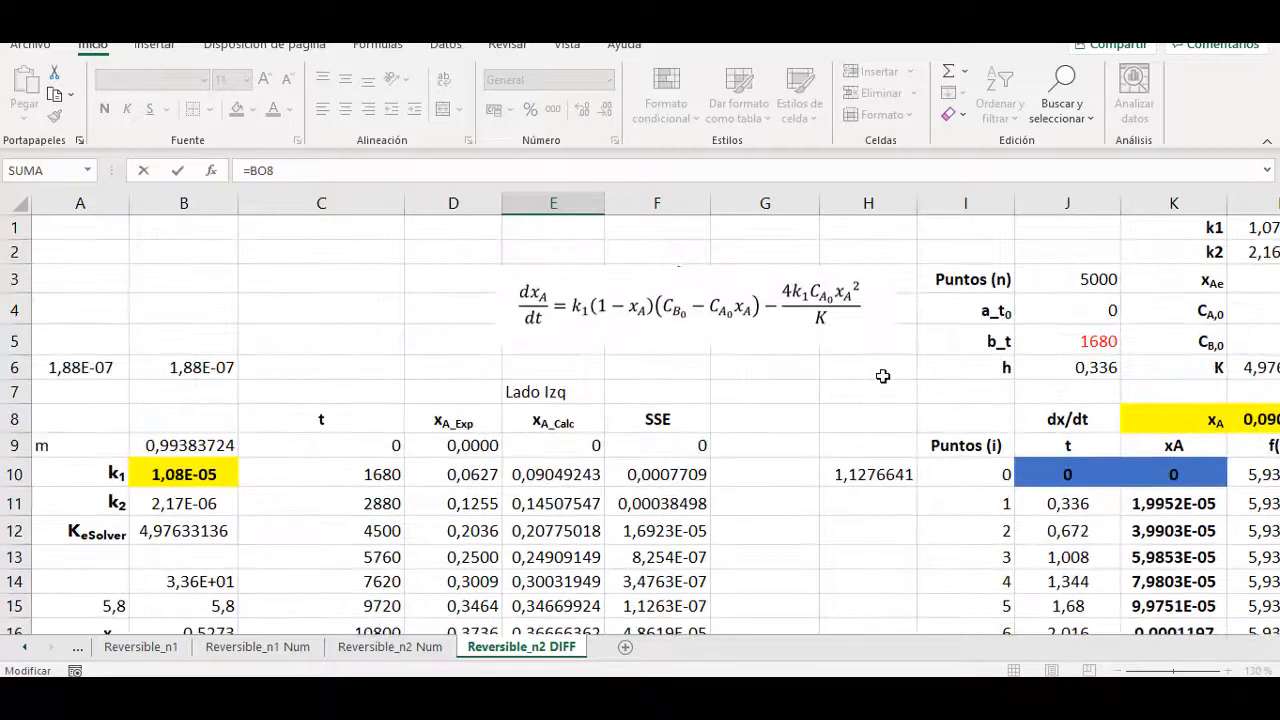
pyautogui.scroll(-5, 929, 506)
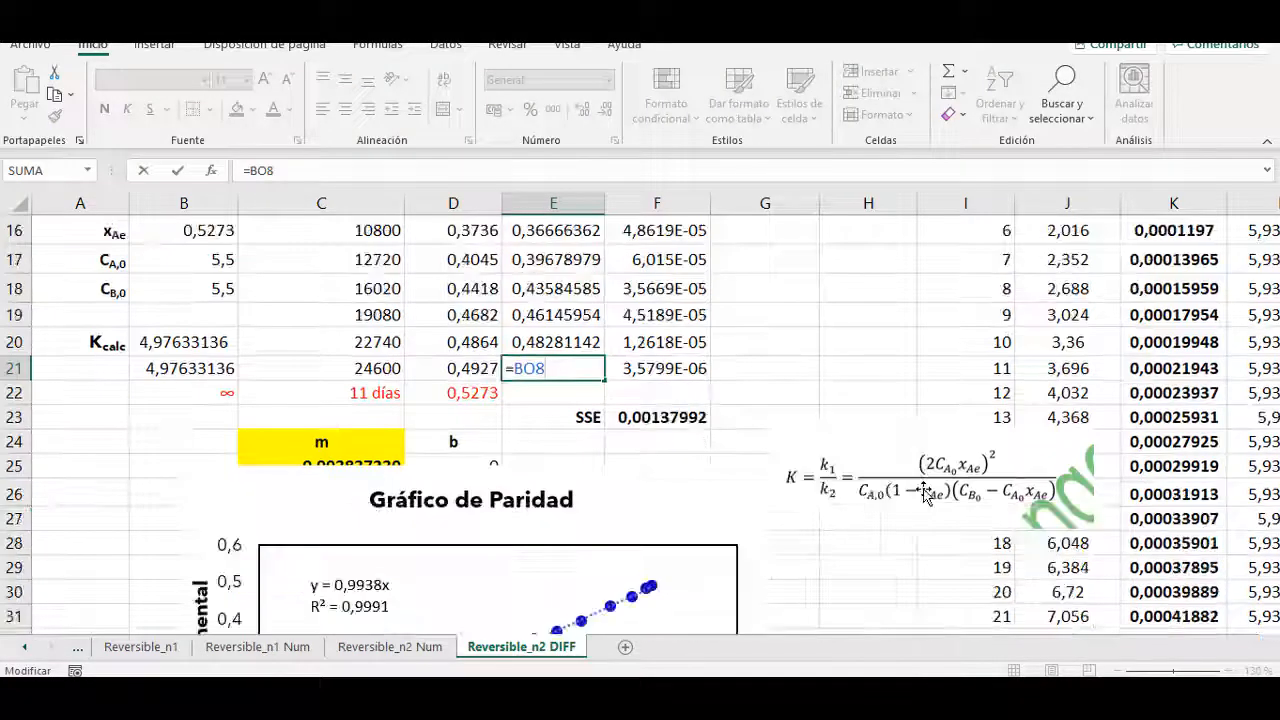
pyautogui.scroll(5, 898, 505)
pyautogui.press('Escape')
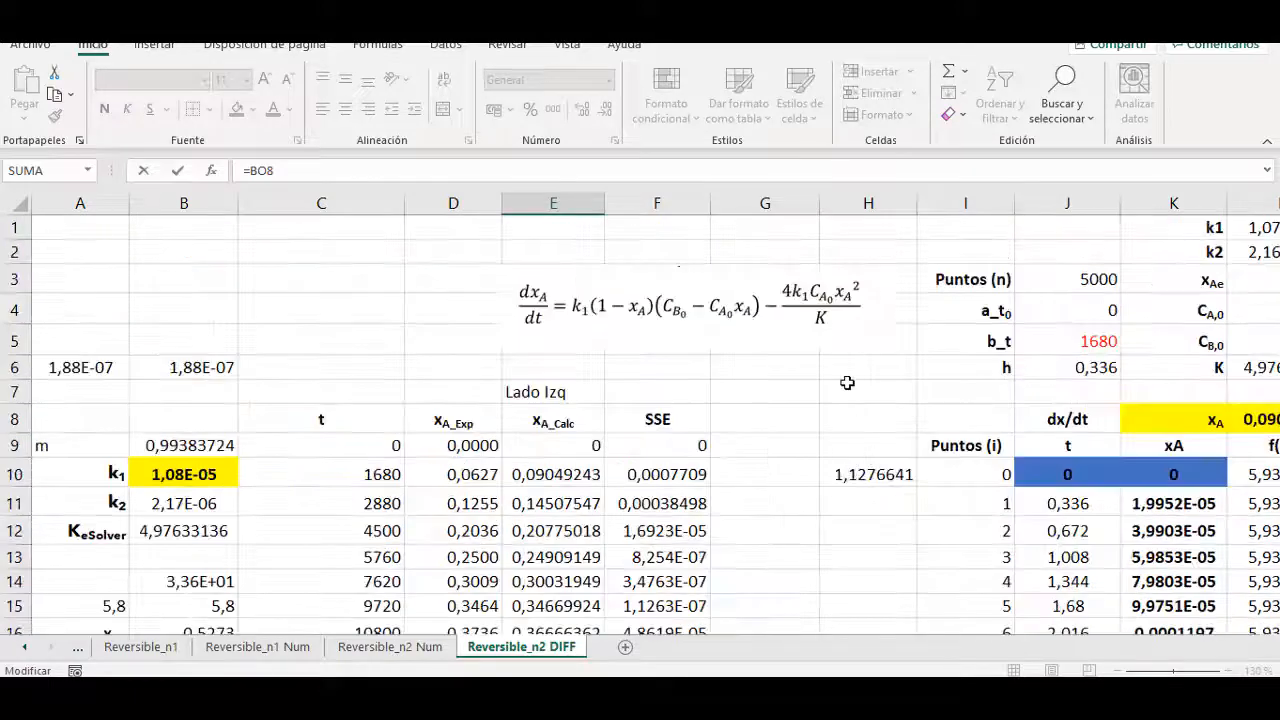
# Examine the x_A result cells of all the Euler tables along row 8, up to the last one in column BO.
pyautogui.scroll(-2, 851, 248)
pyautogui.click(851, 248)
pyautogui.press('Right')
pyautogui.press('Right')
pyautogui.press('Right')
pyautogui.press('Right')
pyautogui.press('Right')
pyautogui.press('Right')
pyautogui.press('Right')
pyautogui.press('Right')
pyautogui.press('Right')
pyautogui.press('Right')
pyautogui.press('Right')
pyautogui.press('Right')
pyautogui.press('Right')
pyautogui.press('Right')
pyautogui.press('Right')
pyautogui.press('Right')
pyautogui.press('Right')
pyautogui.press('Right')
pyautogui.press('Right')
pyautogui.press('Right')
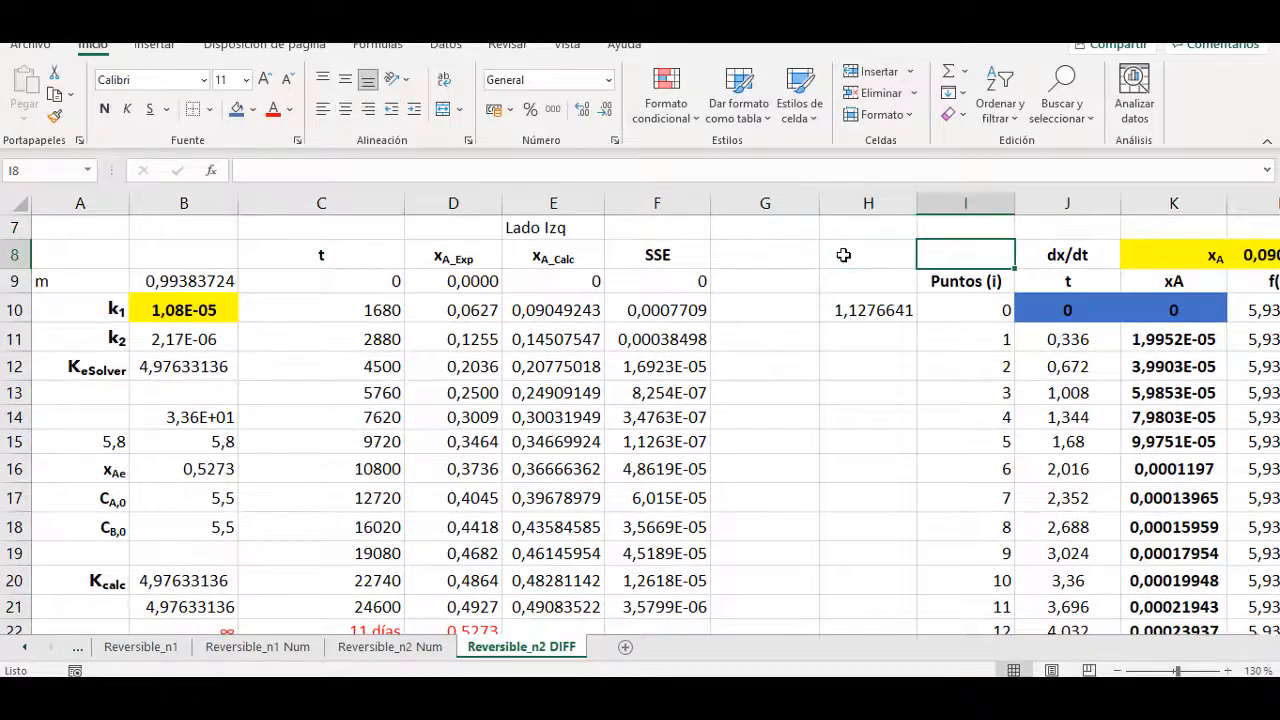
pyautogui.press('Right')
pyautogui.press('Right')
pyautogui.press('Right')
pyautogui.press('Right')
pyautogui.press('Right')
pyautogui.press('Right')
pyautogui.press('Right')
pyautogui.press('Right')
pyautogui.press('Right')
pyautogui.press('Right')
pyautogui.press('Right')
pyautogui.press('Right')
pyautogui.press('Right')
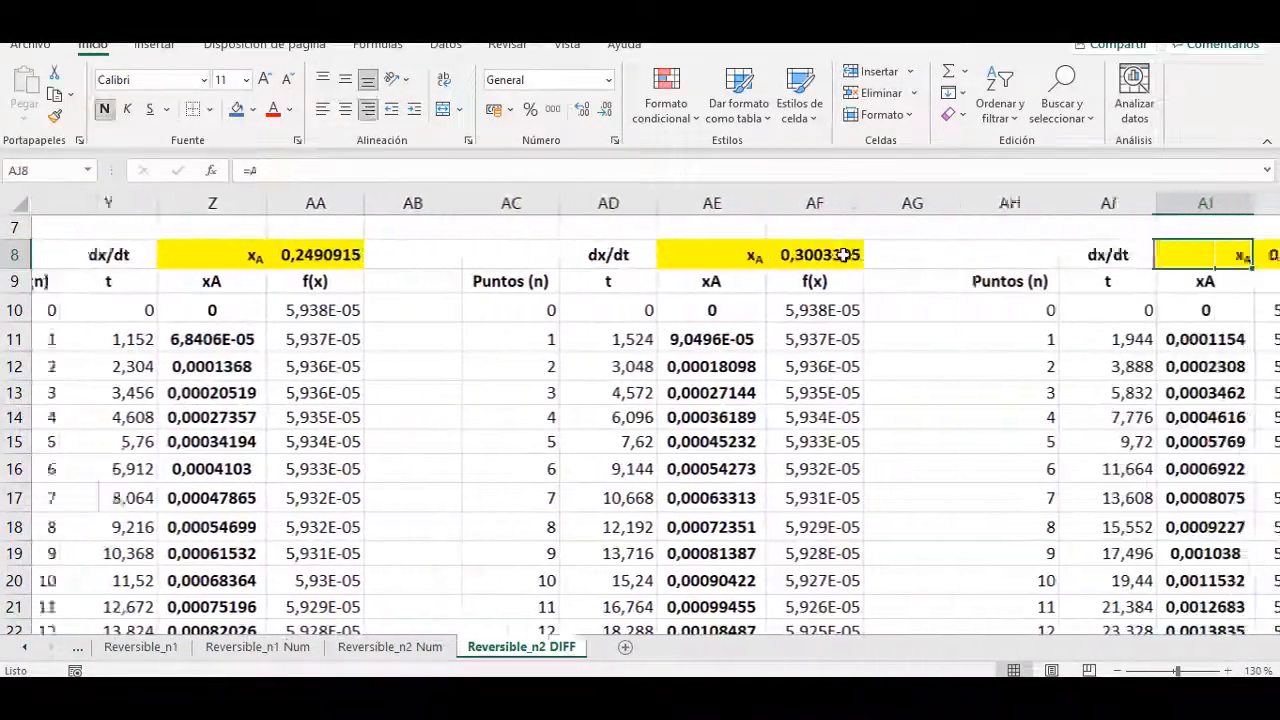
pyautogui.press('Right')
pyautogui.press('Right')
pyautogui.press('Right')
pyautogui.press('Right')
pyautogui.press('Right')
pyautogui.press('Right')
pyautogui.press('Right')
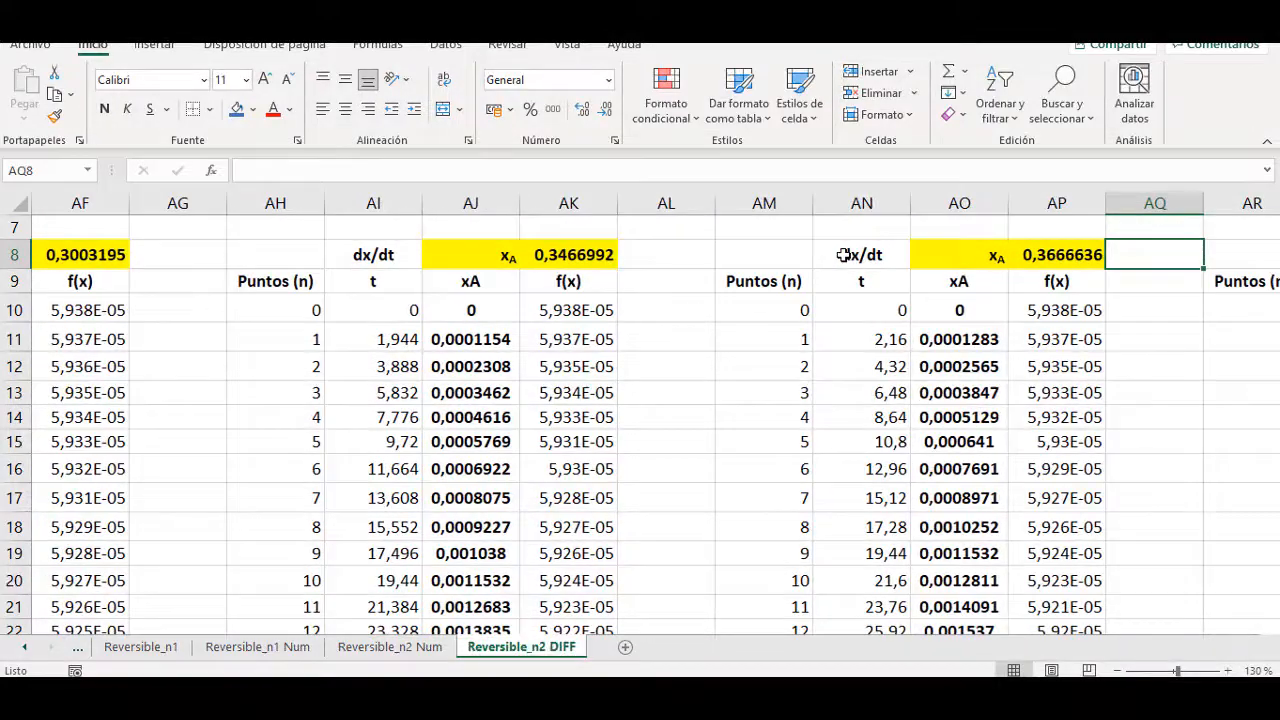
pyautogui.press('Right')
pyautogui.press('Right')
pyautogui.press('Right')
pyautogui.press('Right')
pyautogui.press('Right')
pyautogui.press('Right')
pyautogui.press('Right')
pyautogui.press('Right')
pyautogui.press('Right')
pyautogui.press('Right')
pyautogui.press('Right')
pyautogui.press('Right')
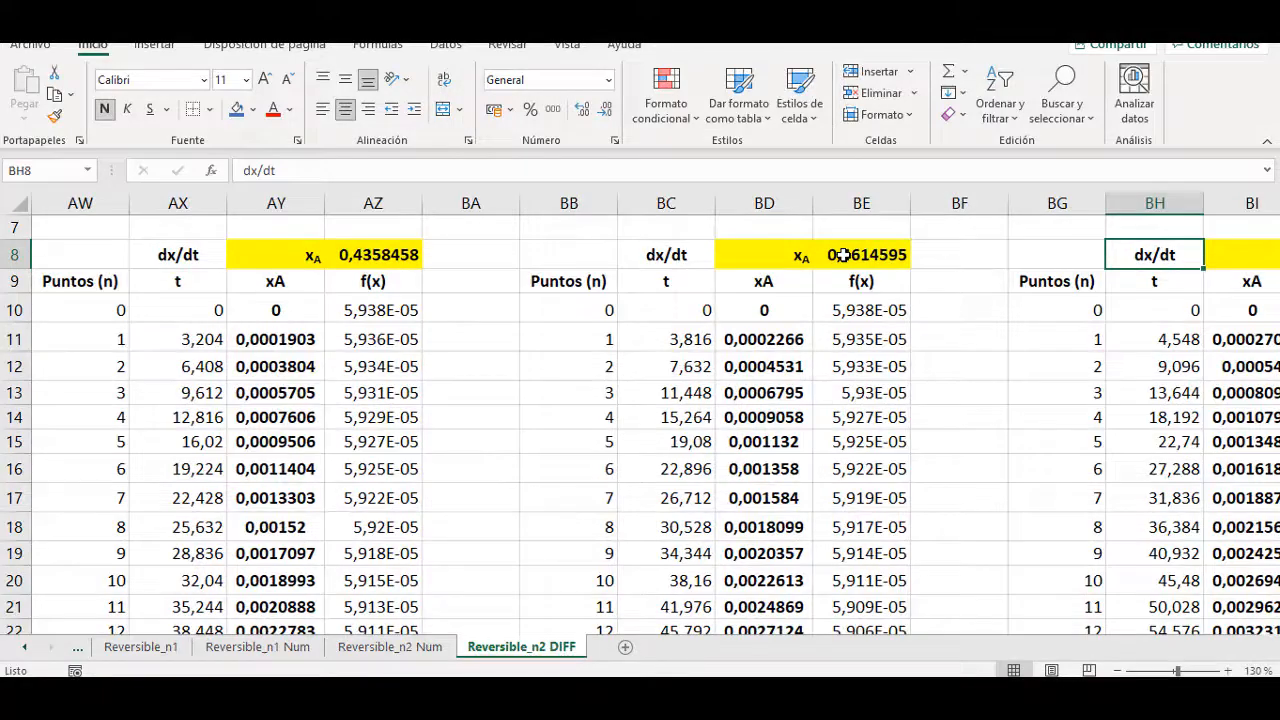
pyautogui.press('Right')
pyautogui.press('Right')
pyautogui.press('Right')
pyautogui.press('Right')
pyautogui.press('Right')
pyautogui.press('Right')
pyautogui.press('Right')
pyautogui.press('Right')
pyautogui.press('Right')
pyautogui.press('Right')
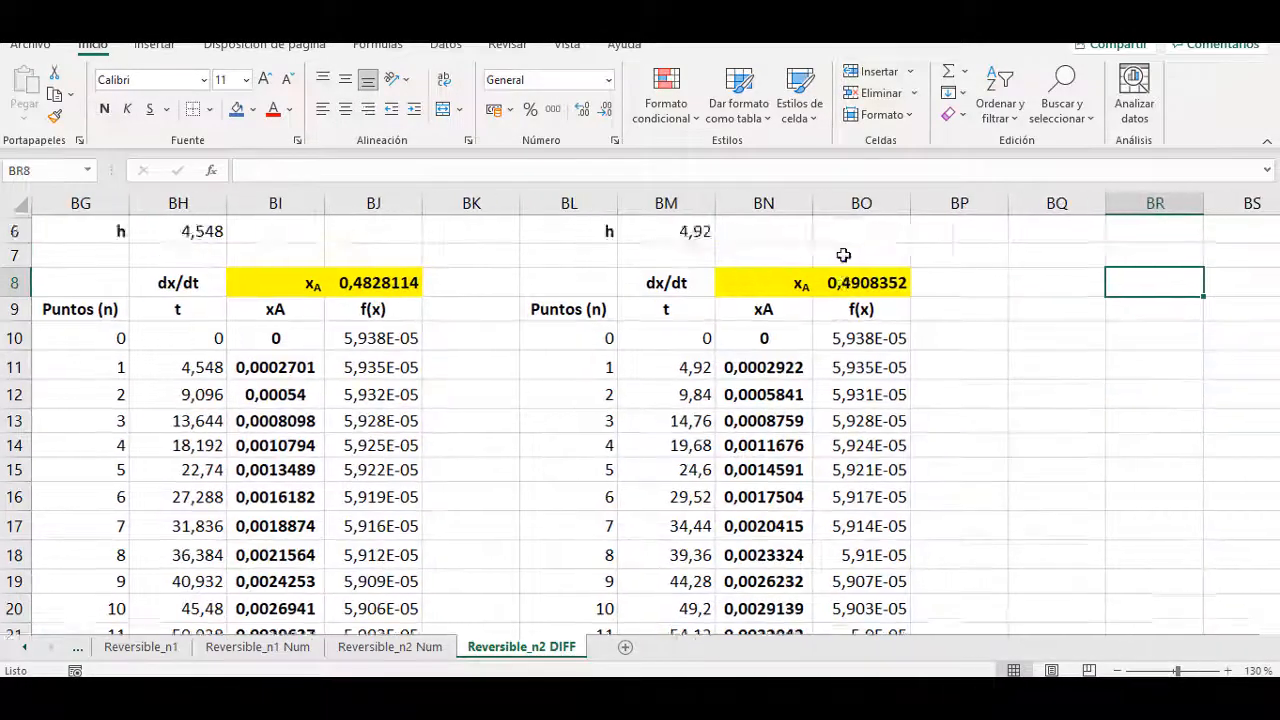
# Examine the parameters of the last Euler table and the reference in its result cell BO8.
pyautogui.scroll(2, 860, 370)
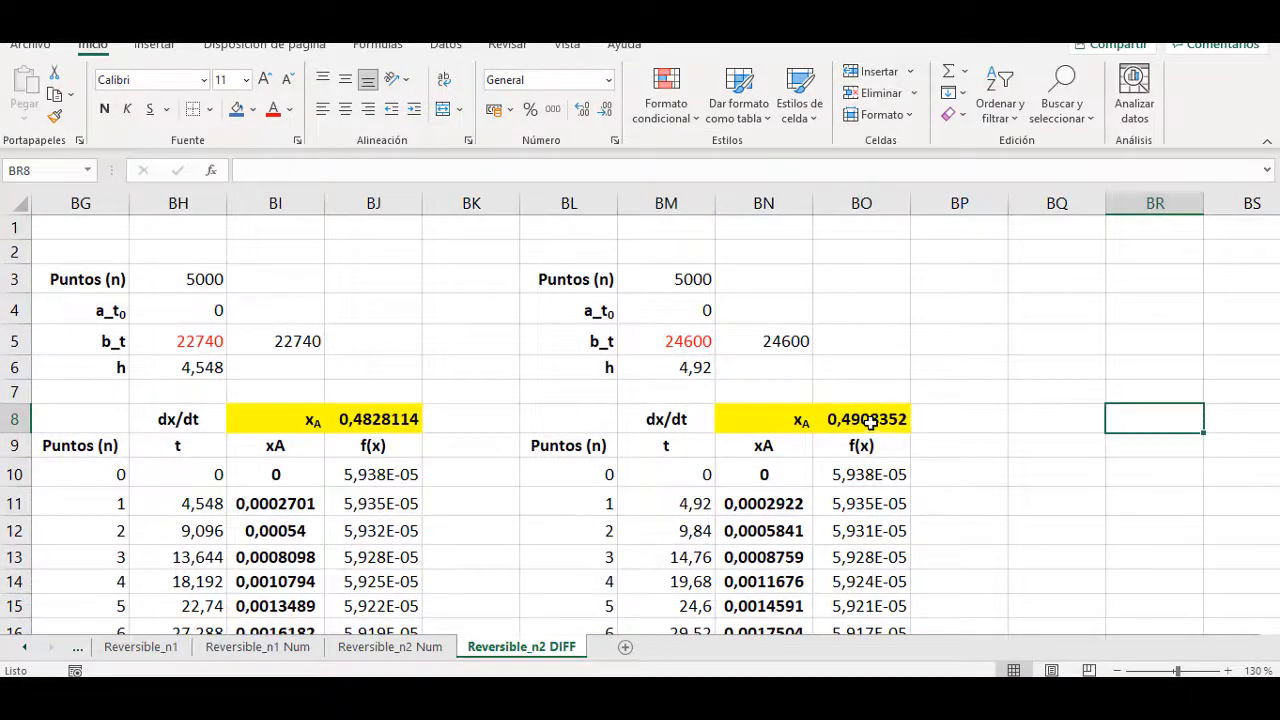
pyautogui.click(870, 421)
pyautogui.doubleClick(870, 421)
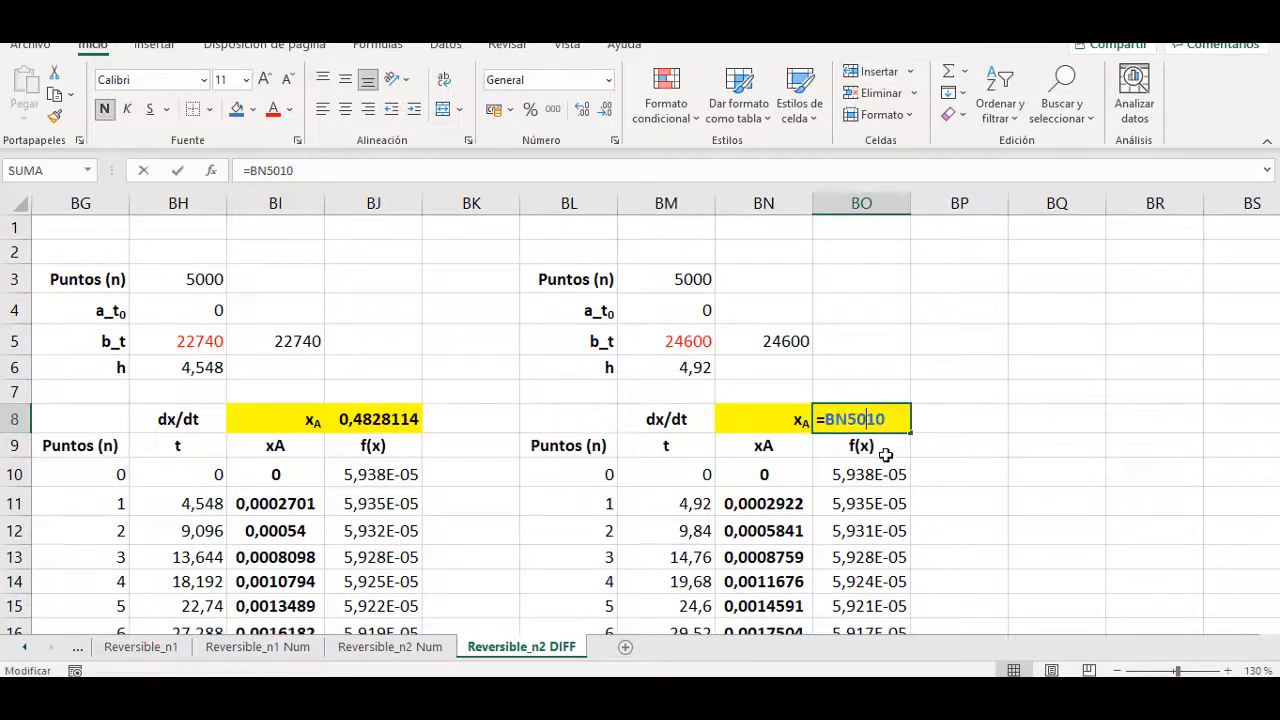
pyautogui.press('Return')
pyautogui.press('Up')
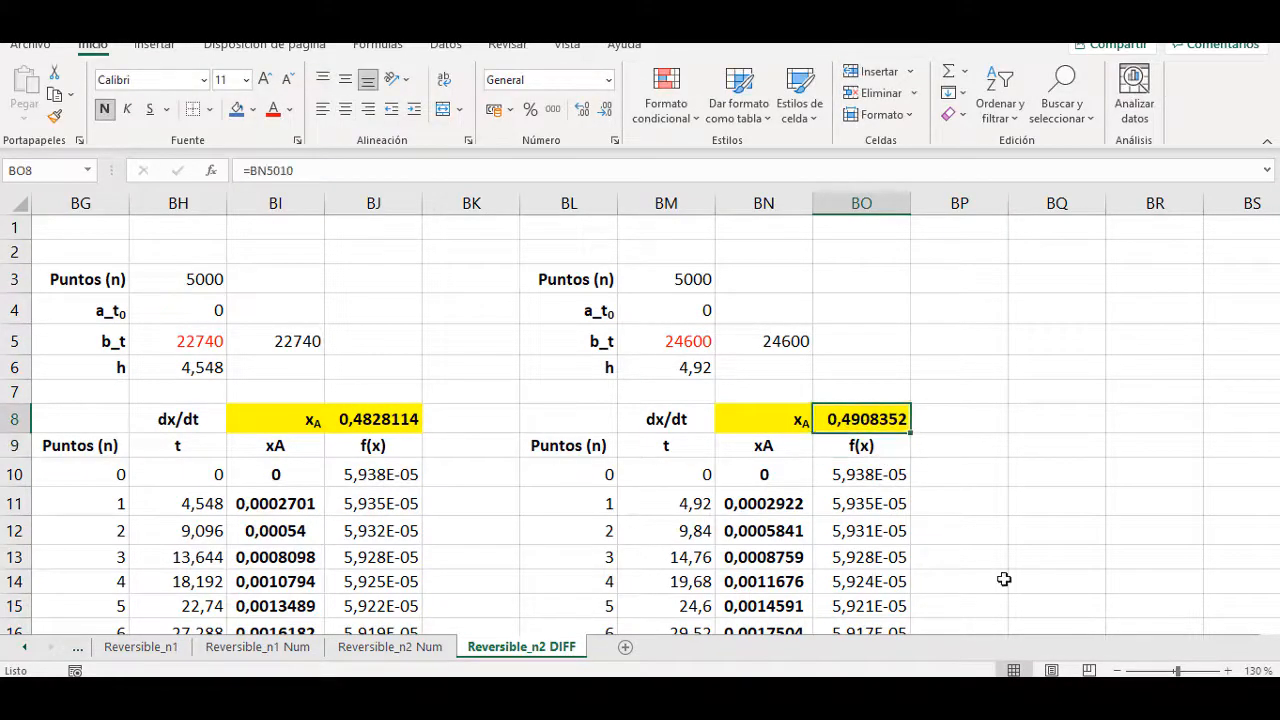
# Return to the start of the sheet and check the reference in E21, the last x_A_Calc cell.
pyautogui.press('Left')
pyautogui.press('Left')
pyautogui.press('Left')
pyautogui.press('Up')
pyautogui.press('Up')
pyautogui.press('Up')
pyautogui.press('Up')
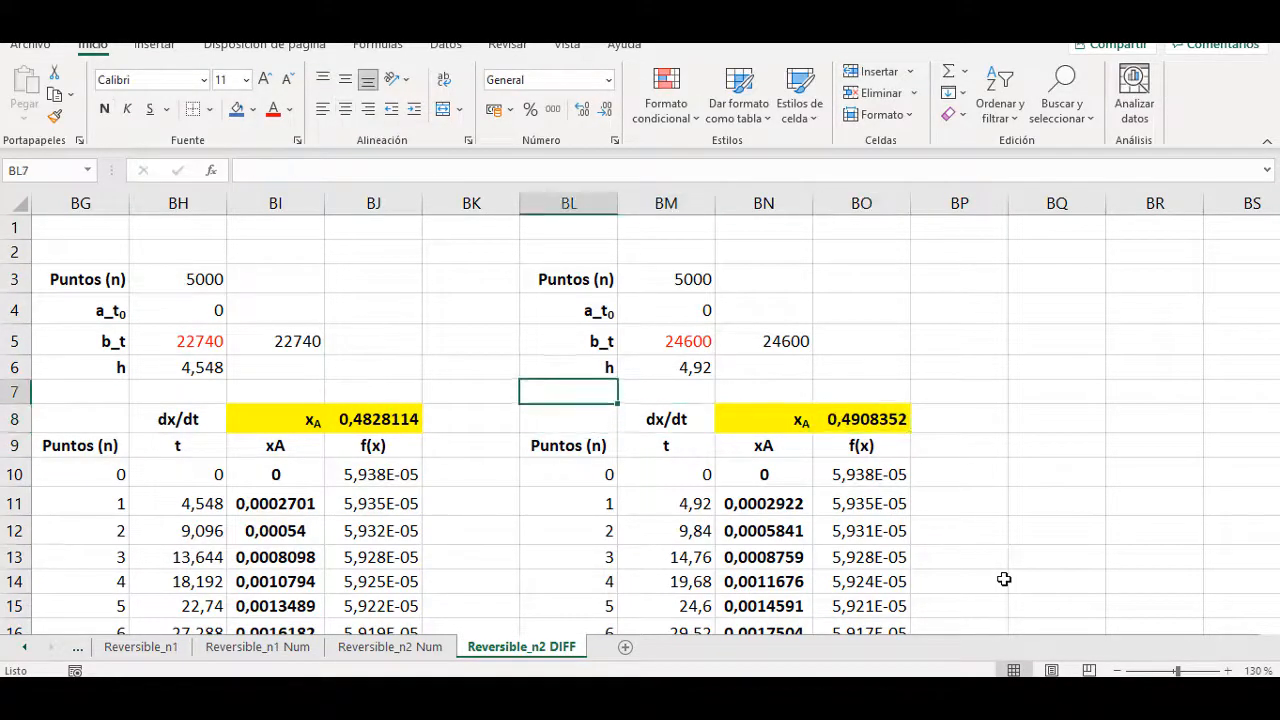
pyautogui.press('Up')
pyautogui.hotkey('ctrl', 'Home')
pyautogui.scroll(-5, 686, 594)
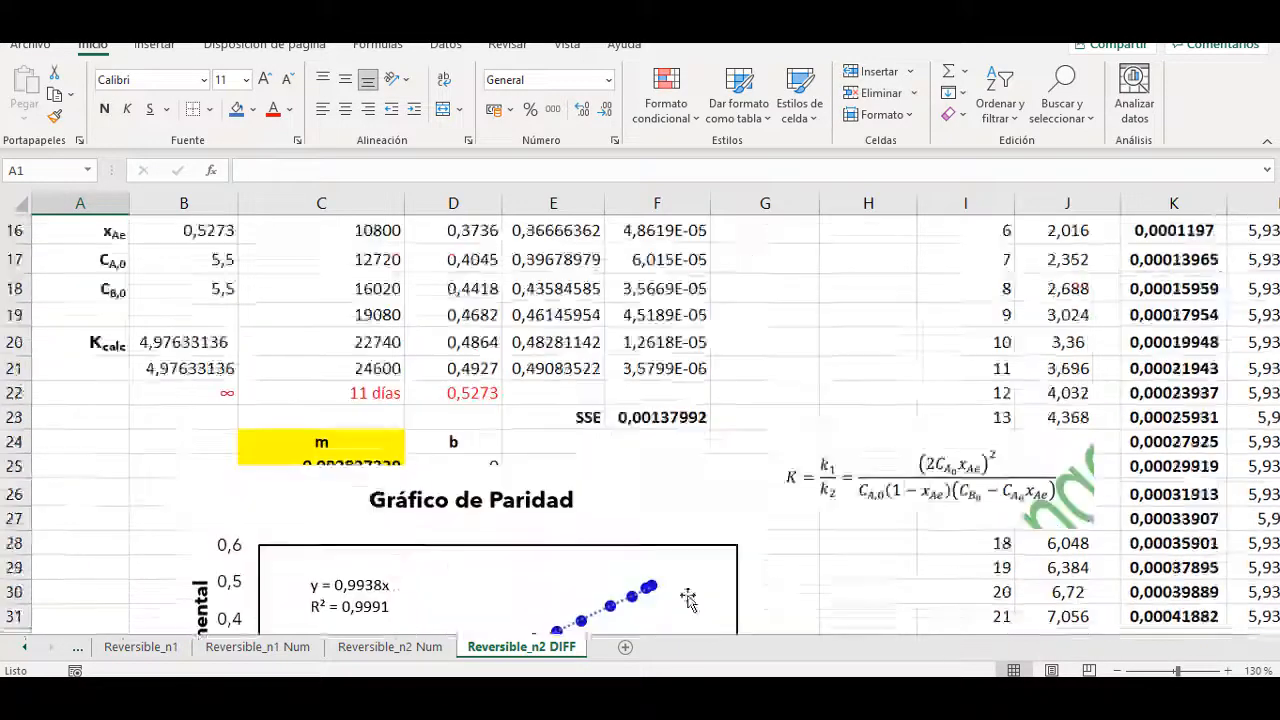
pyautogui.scroll(2, 547, 582)
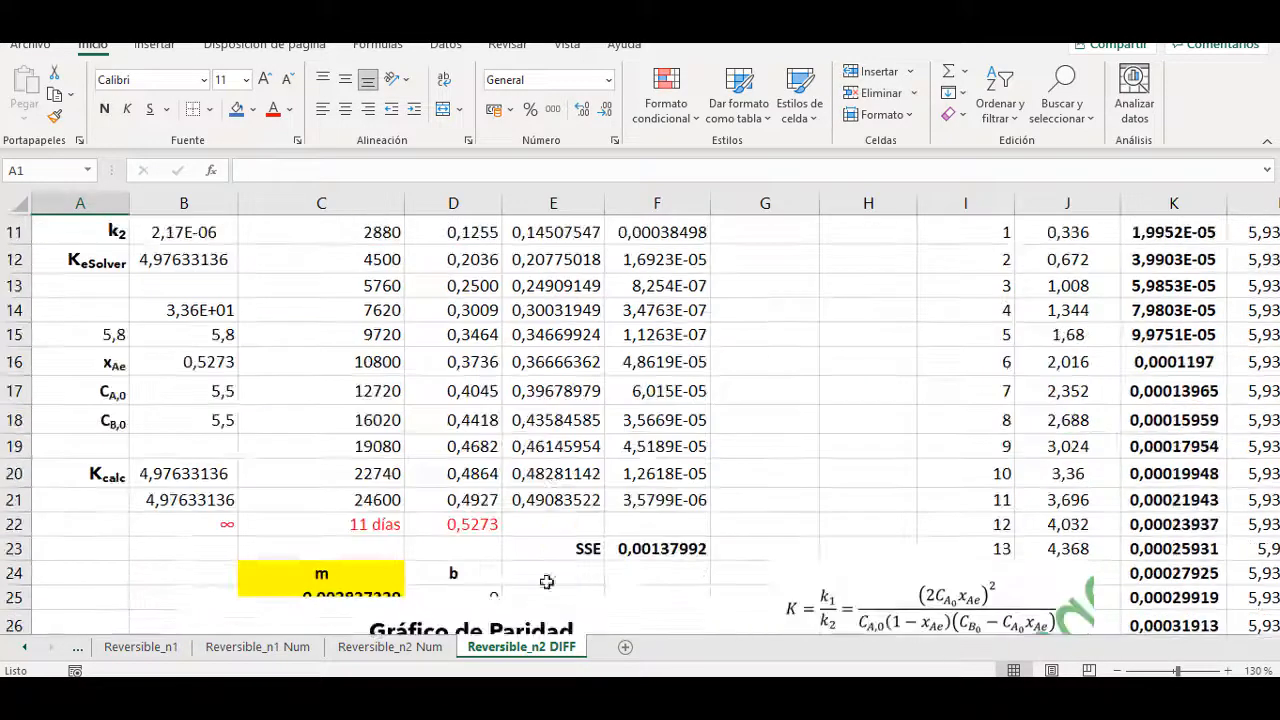
pyautogui.doubleClick(554, 500)
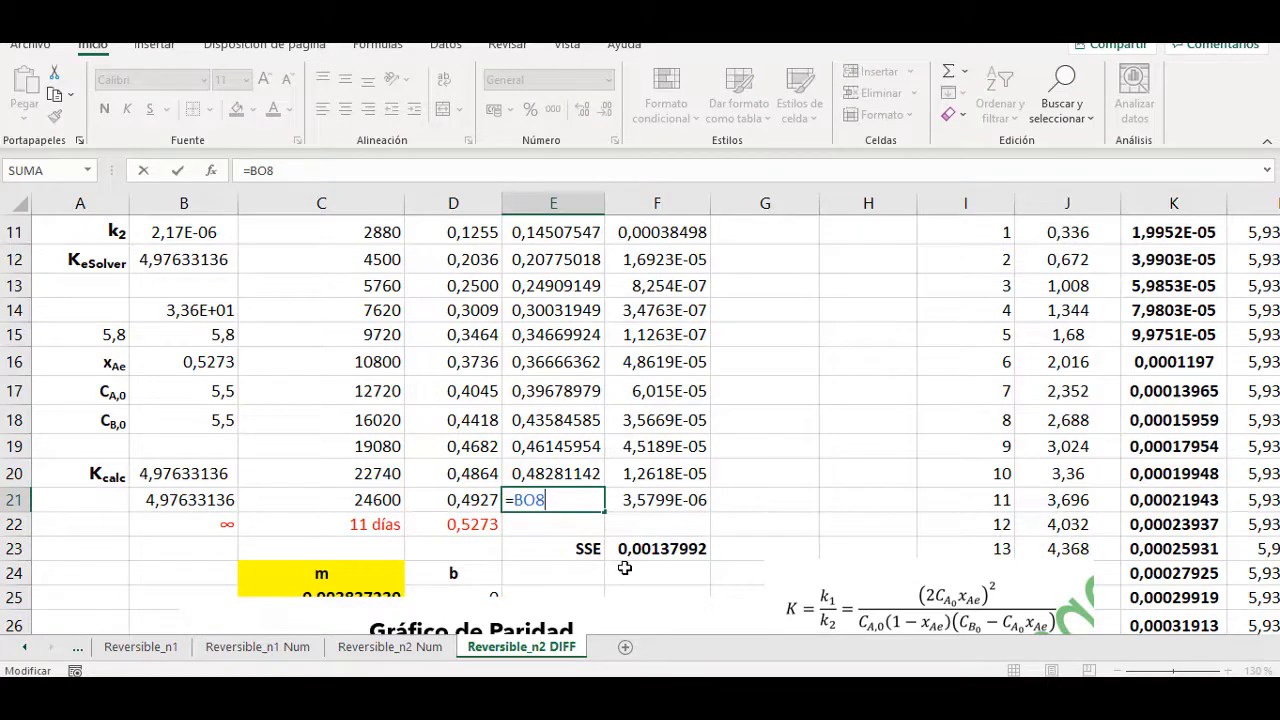
pyautogui.press('Return')
pyautogui.scroll(2, 630, 500)
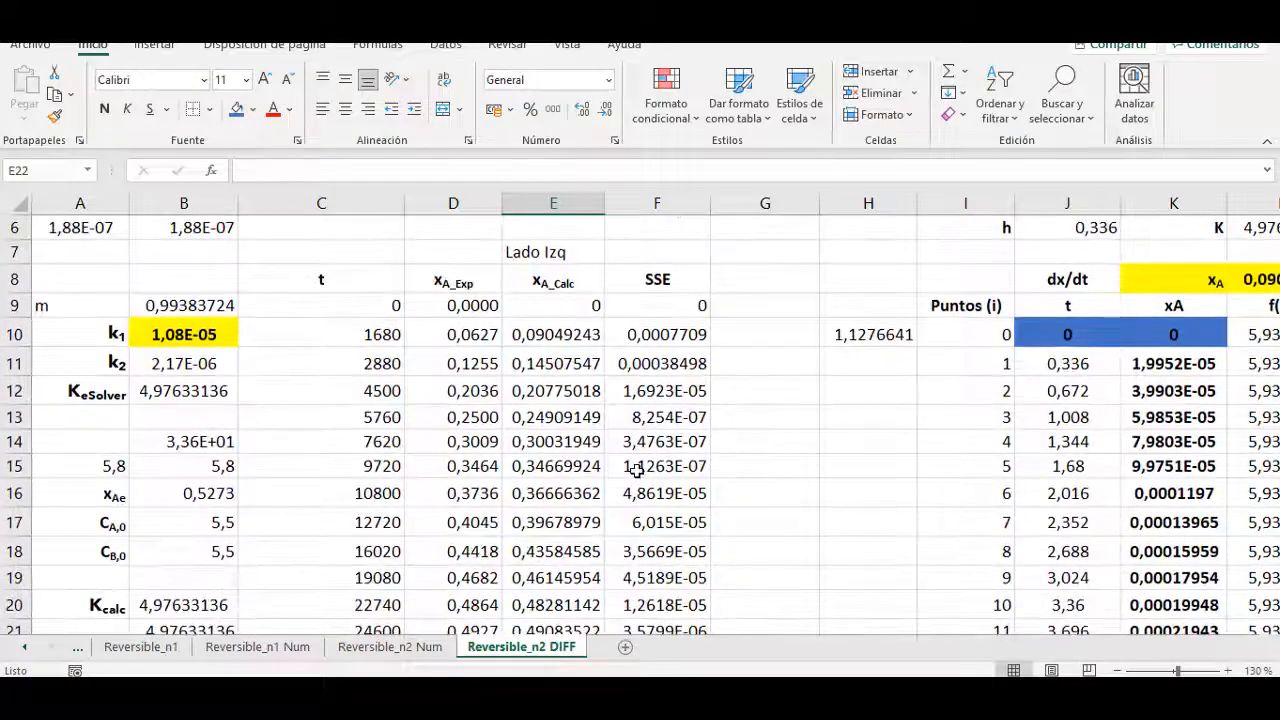
# Examine the squared-error formulas in the first two SSE cells, F9 and F10.
pyautogui.click(662, 278)
pyautogui.click(669, 306)
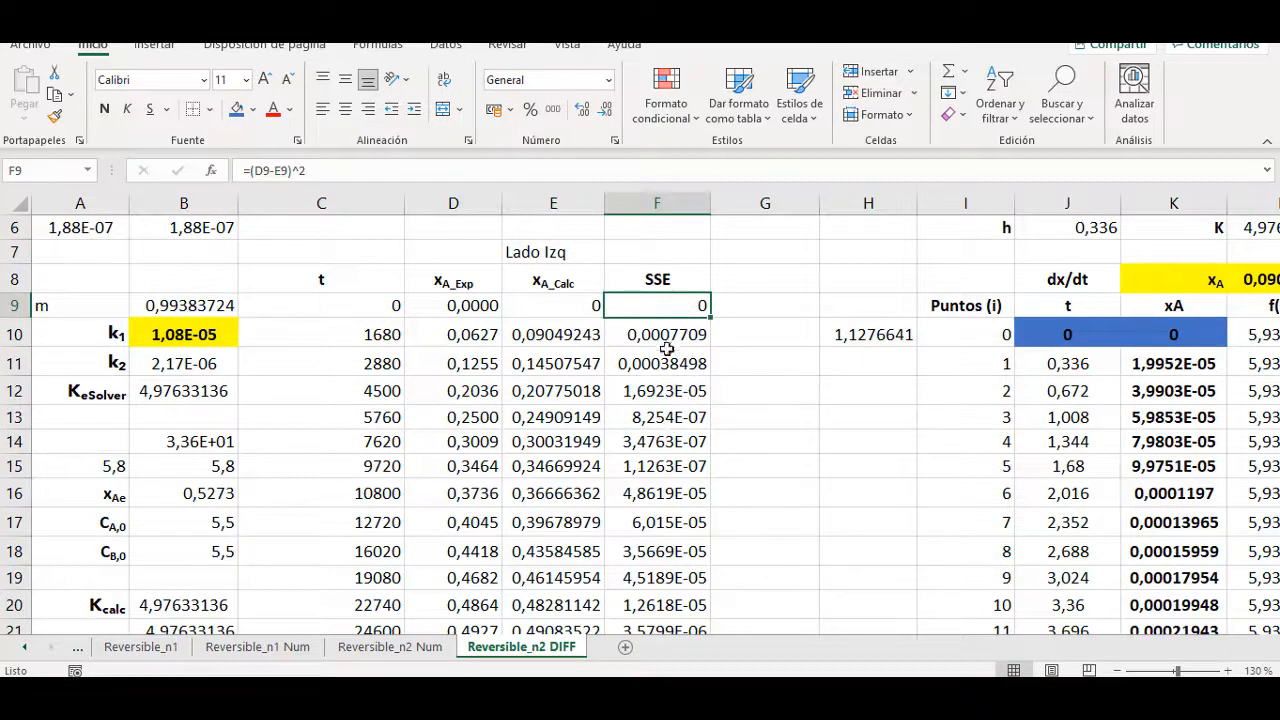
pyautogui.doubleClick(678, 334)
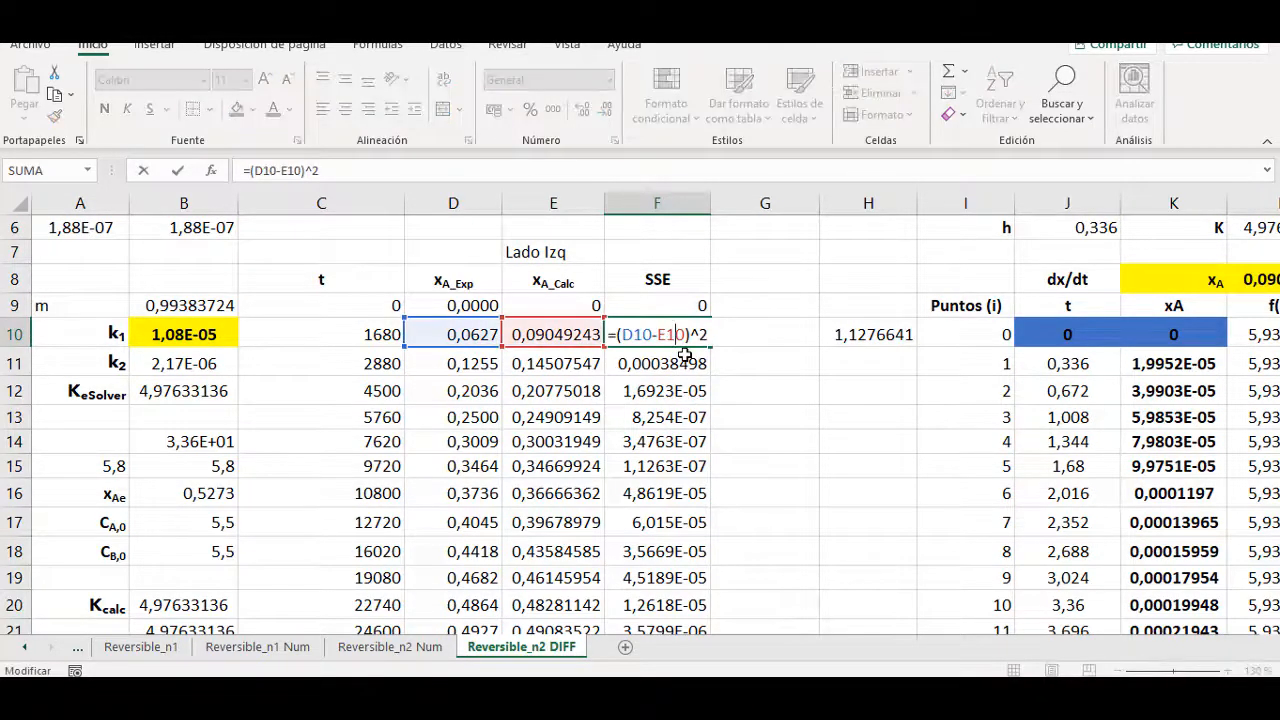
pyautogui.press('Escape')
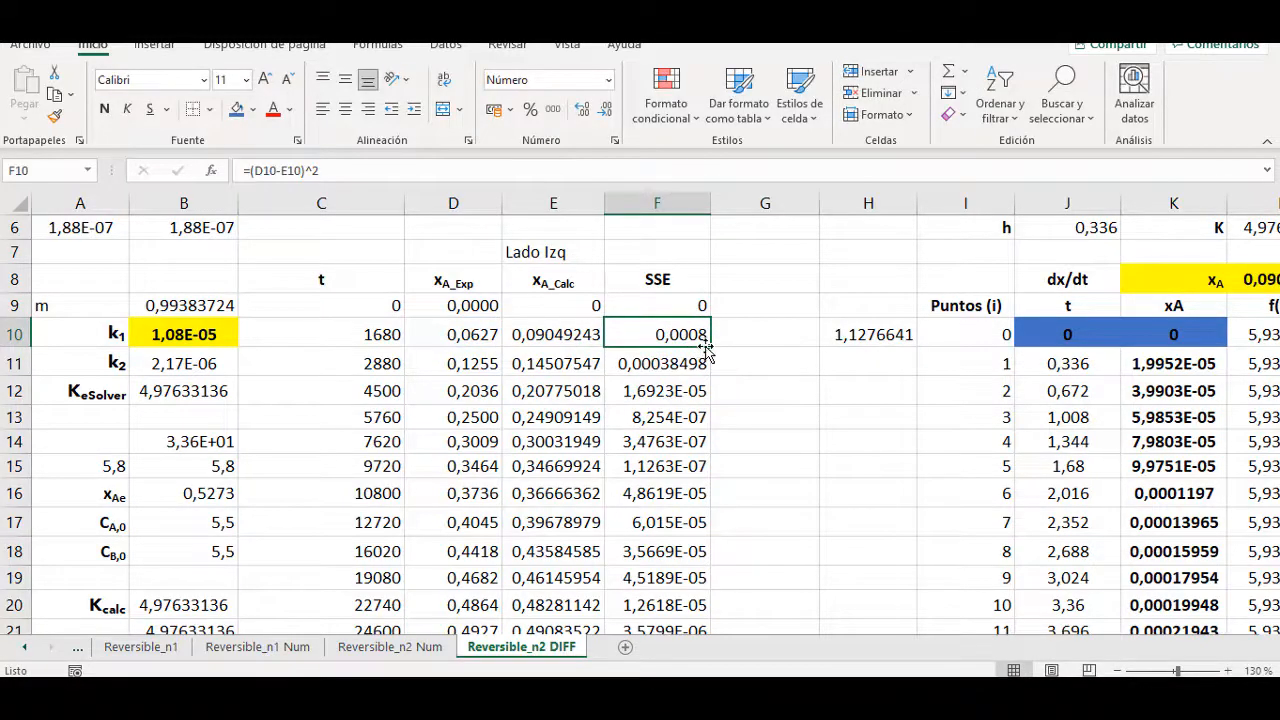
# Try filling the F10 squared-error formula down to F21, check the SSE sum formula in F23 and undo the fill.
pyautogui.moveTo(708, 348); pyautogui.dragTo(687, 494)
pyautogui.doubleClick(657, 520)
pyautogui.scroll(1, 915, 445)
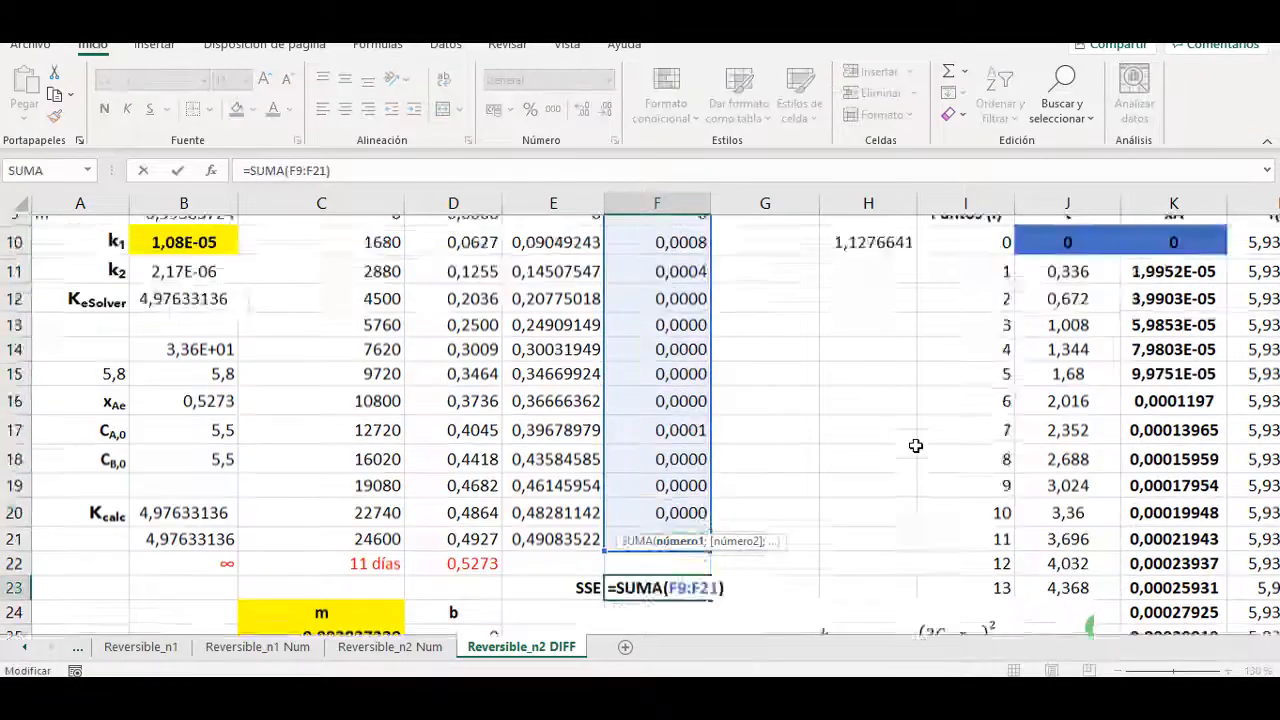
pyautogui.scroll(1, 915, 445)
pyautogui.scroll(-2, 915, 445)
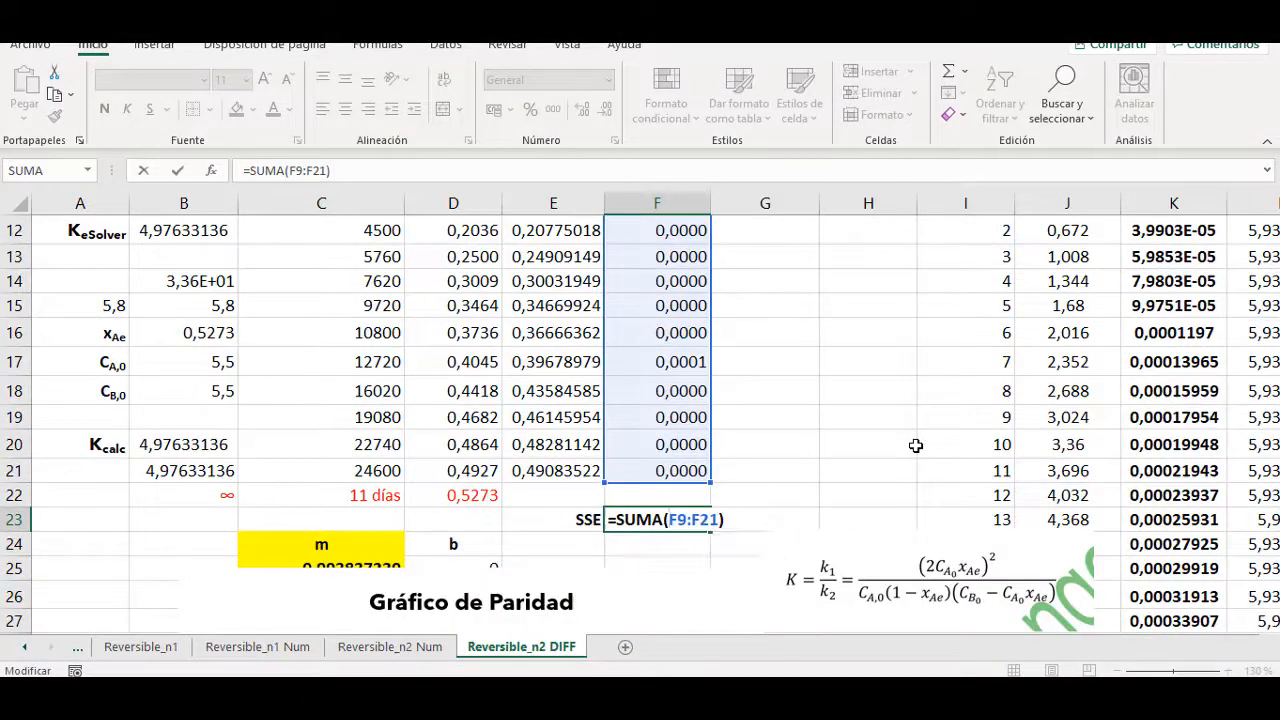
pyautogui.press('Return')
pyautogui.press('Up')
pyautogui.hotkey('ctrl', 'z')
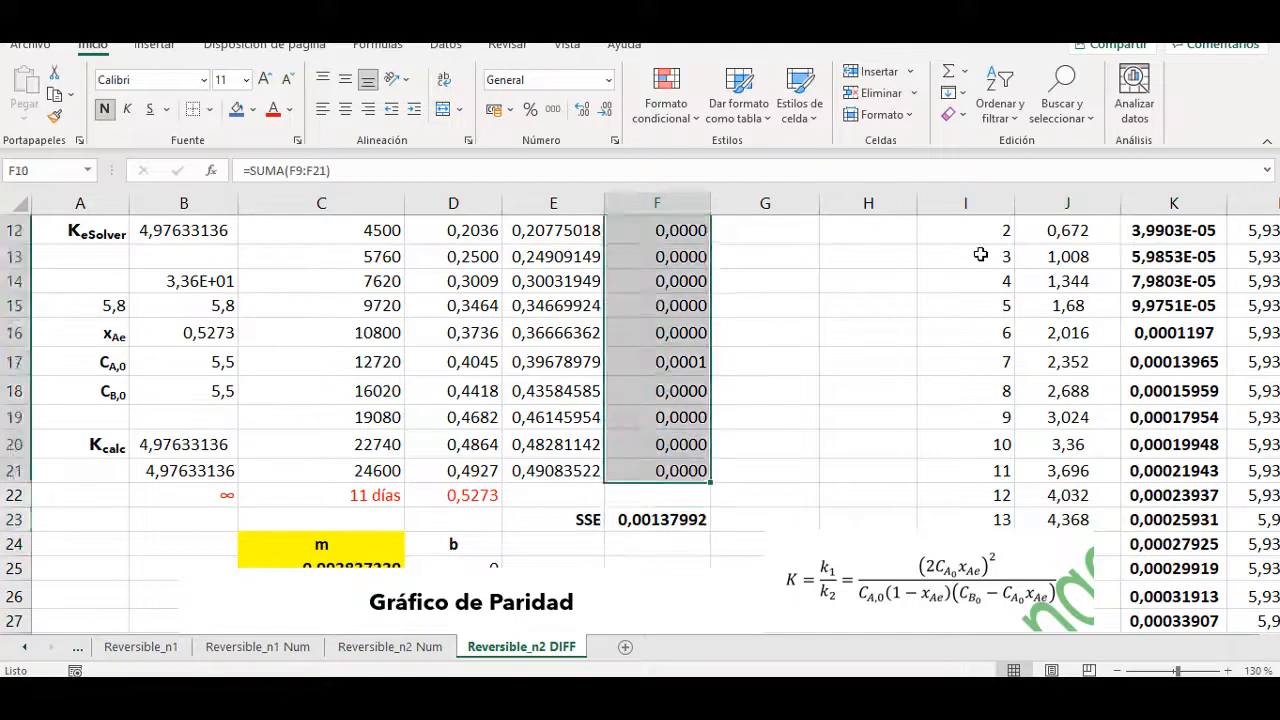
# Move the parity chart off the m and b cells and examine the linear-estimation formula in C25.
pyautogui.scroll(-2, 529, 416)
pyautogui.moveTo(457, 557); pyautogui.dragTo(871, 521)
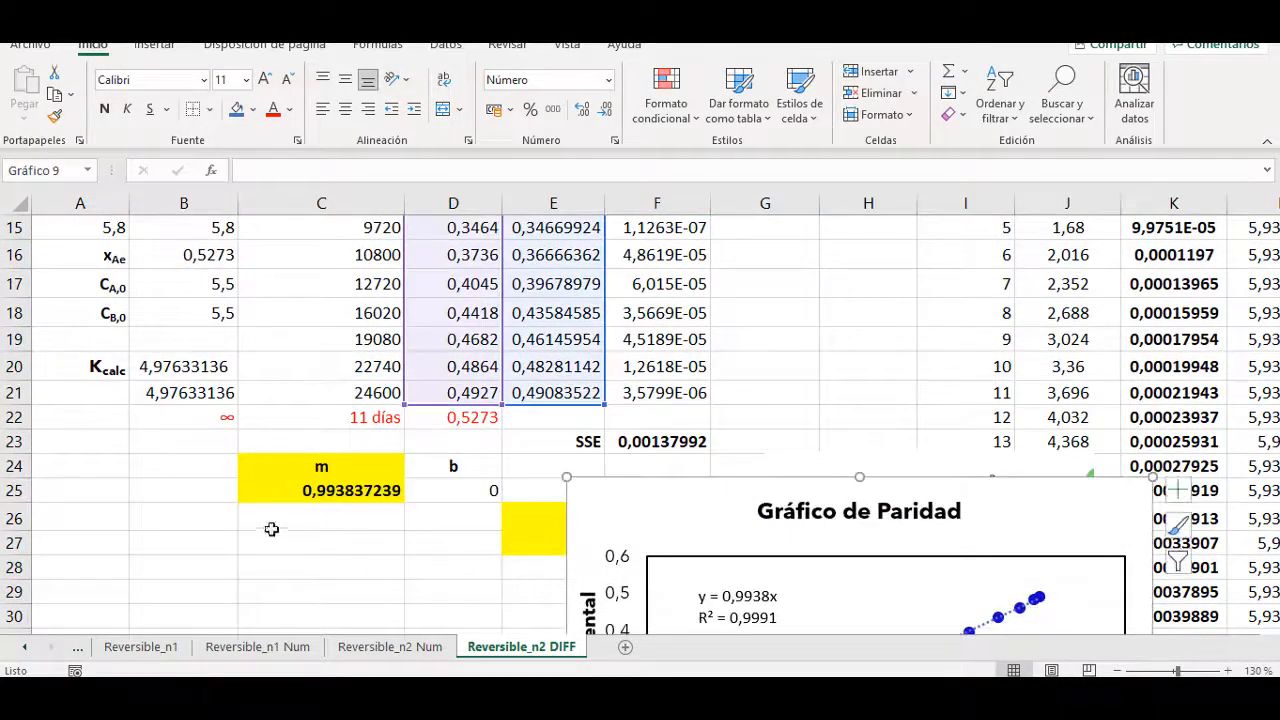
pyautogui.doubleClick(362, 494)
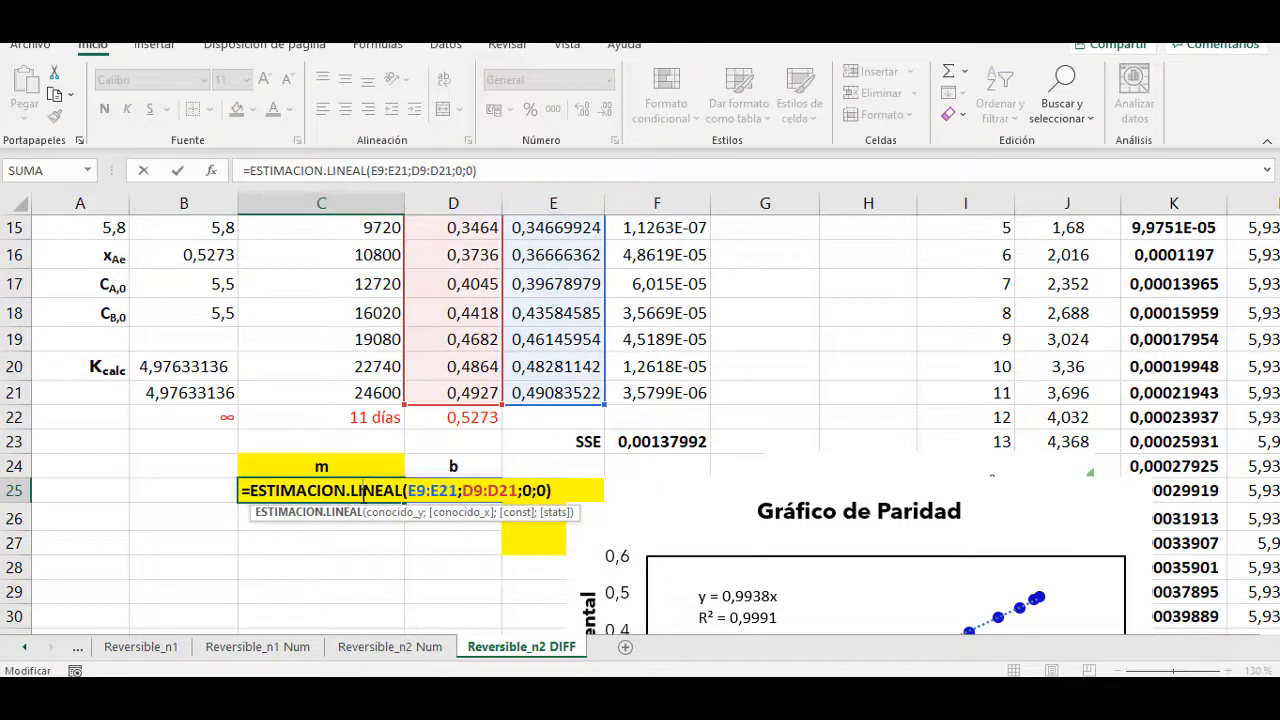
pyautogui.press('Return')
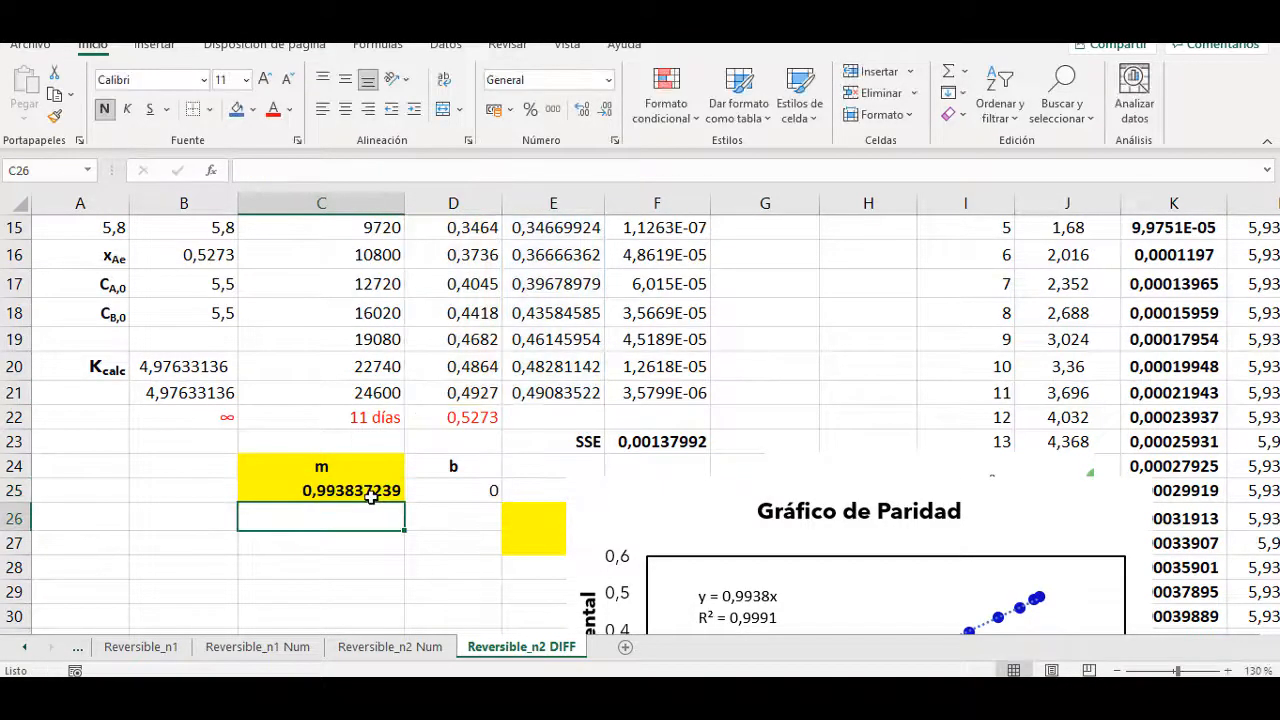
# Remove the constant and statistics arguments from the formula in C25, leaving =ESTIMACION.LINEAL(E9:E21;D9:D21).
pyautogui.doubleClick(362, 490)
pyautogui.click(534, 491)
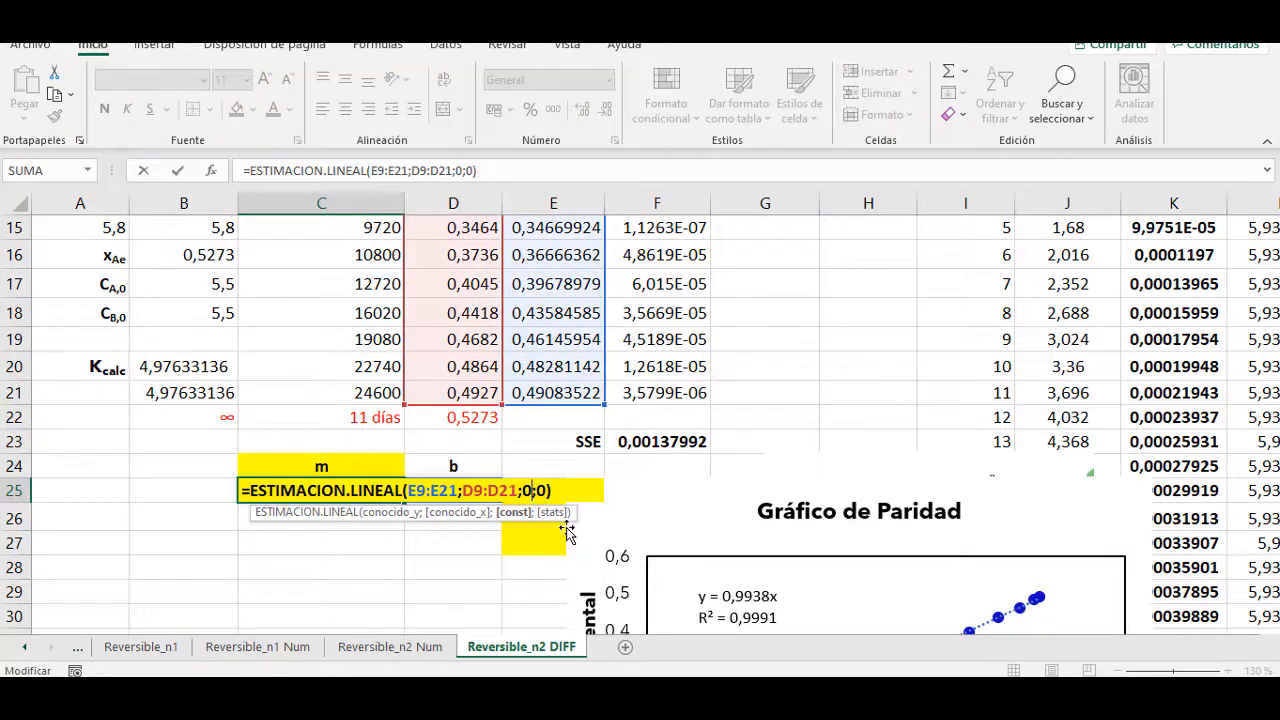
pyautogui.hotkey('shift', 'Left')
pyautogui.press('Delete')
pyautogui.press('Delete')
pyautogui.press('Delete')
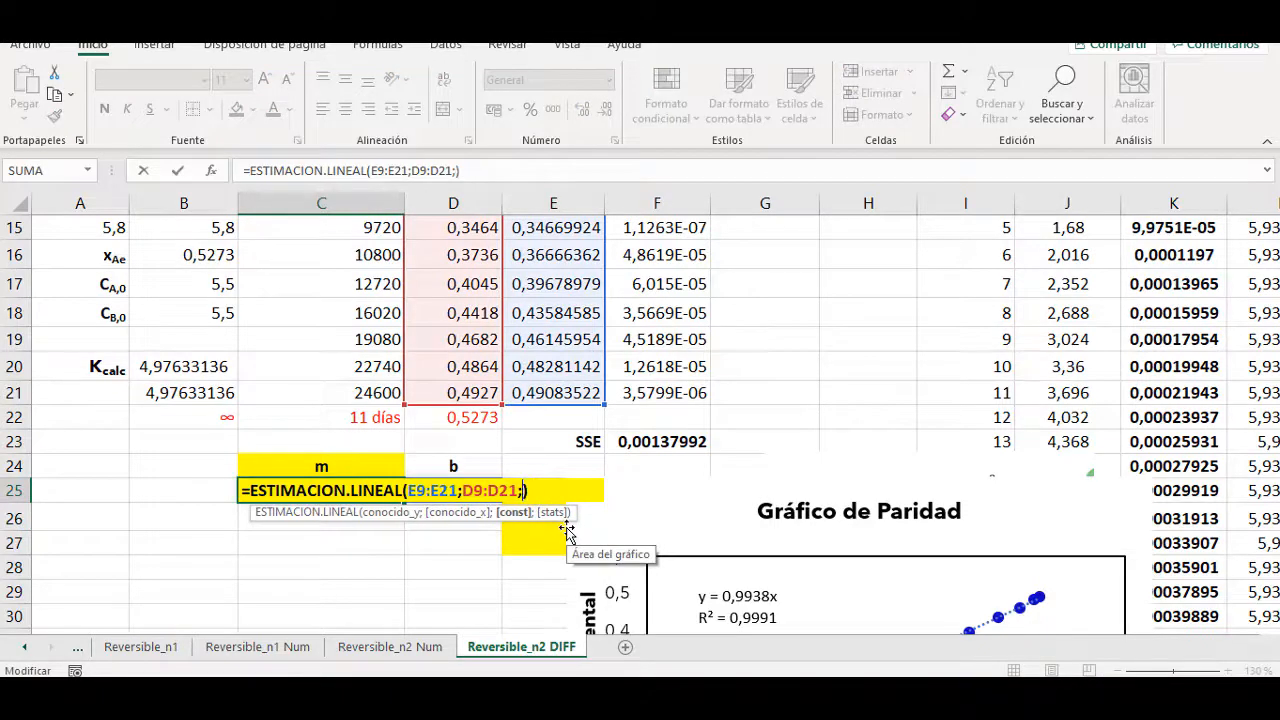
pyautogui.press('BackSpace')
pyautogui.press('Return')
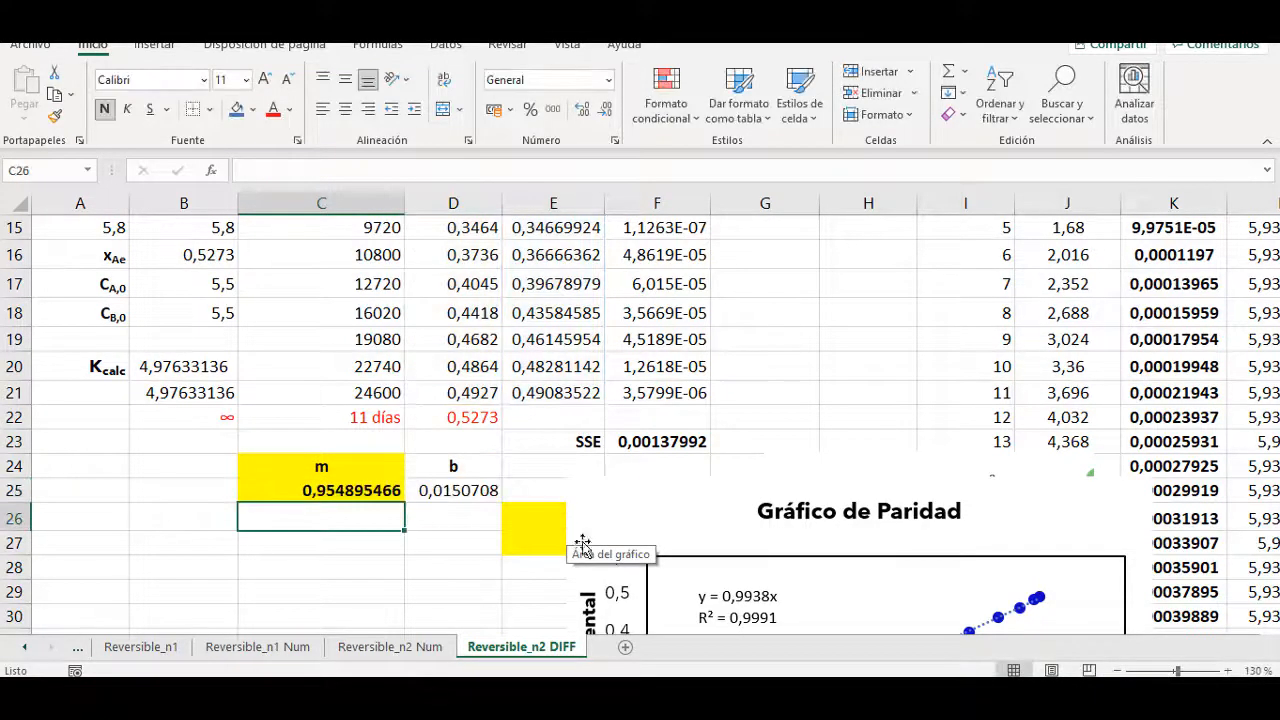
# Check the slope and intercept in C25:D25 and move the parity chart clear of the R² and b cells in E26:F27.
pyautogui.moveTo(652, 489); pyautogui.dragTo(737, 470)
pyautogui.moveTo(330, 493); pyautogui.dragTo(424, 490)
pyautogui.click(458, 543)
pyautogui.scroll(2, 463, 547)
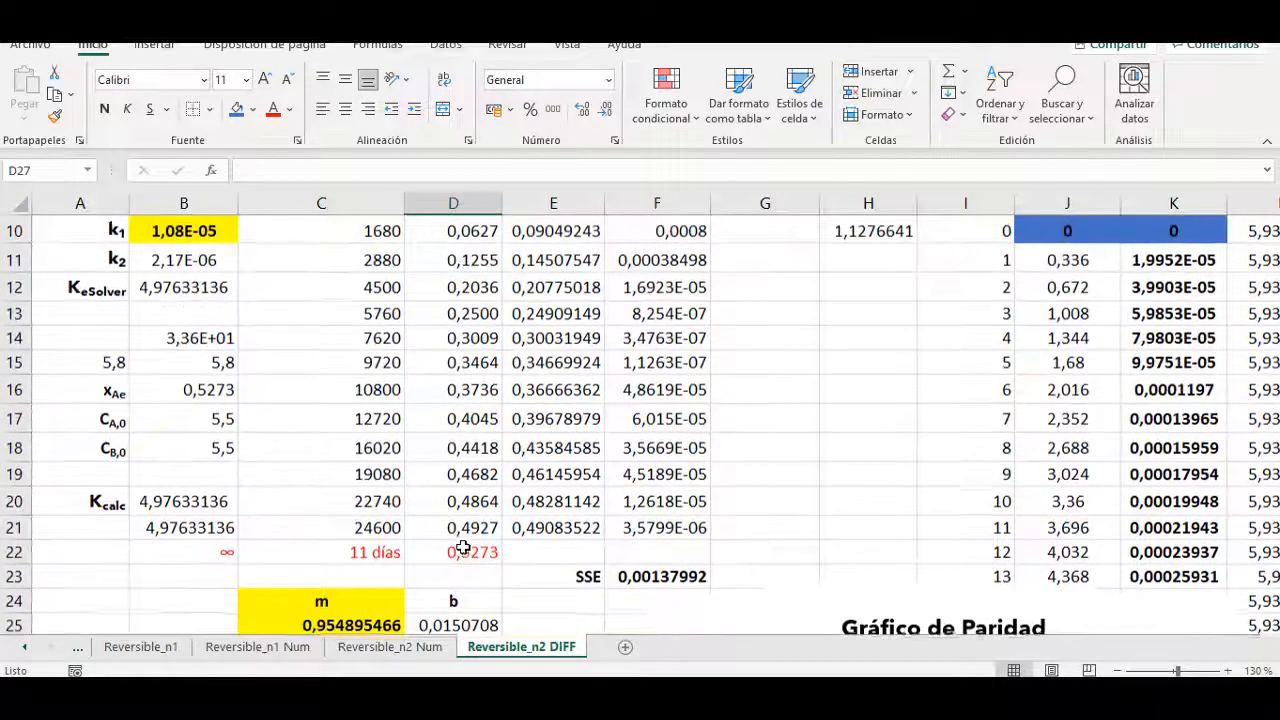
pyautogui.scroll(-1, 463, 547)
pyautogui.scroll(-2, 463, 547)
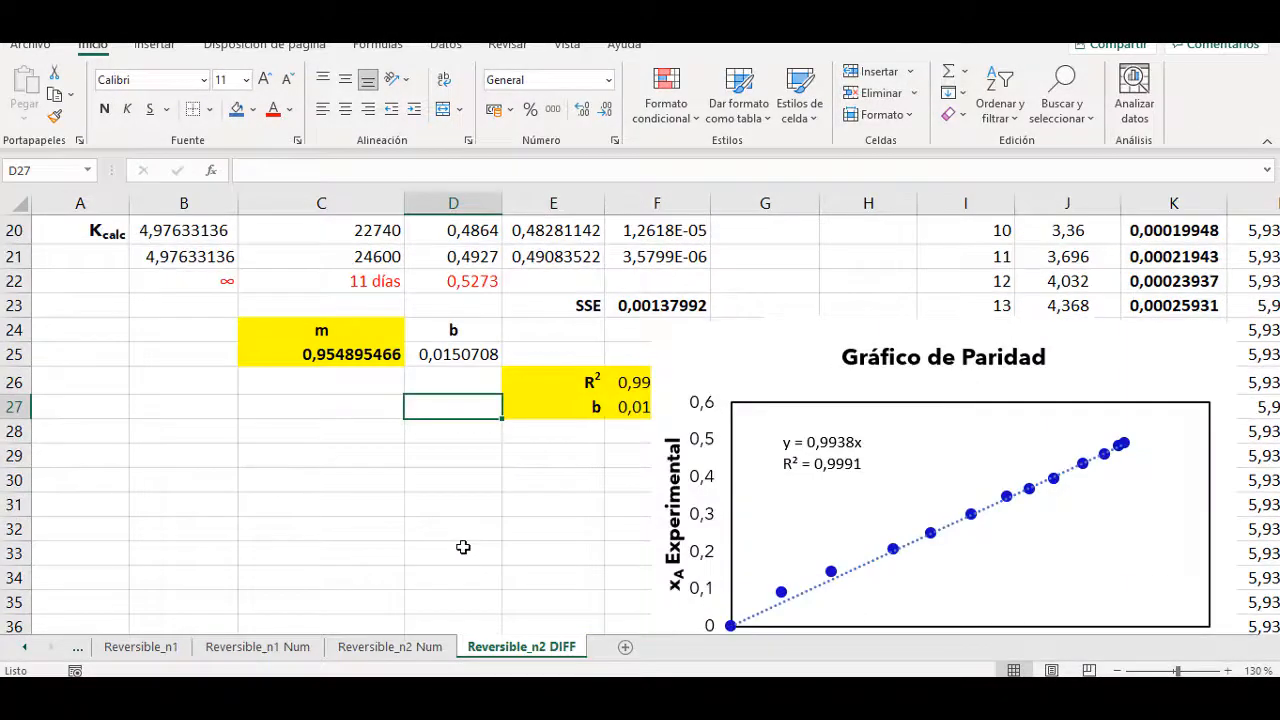
pyautogui.moveTo(741, 380); pyautogui.dragTo(856, 356)
pyautogui.scroll(2, 840, 350)
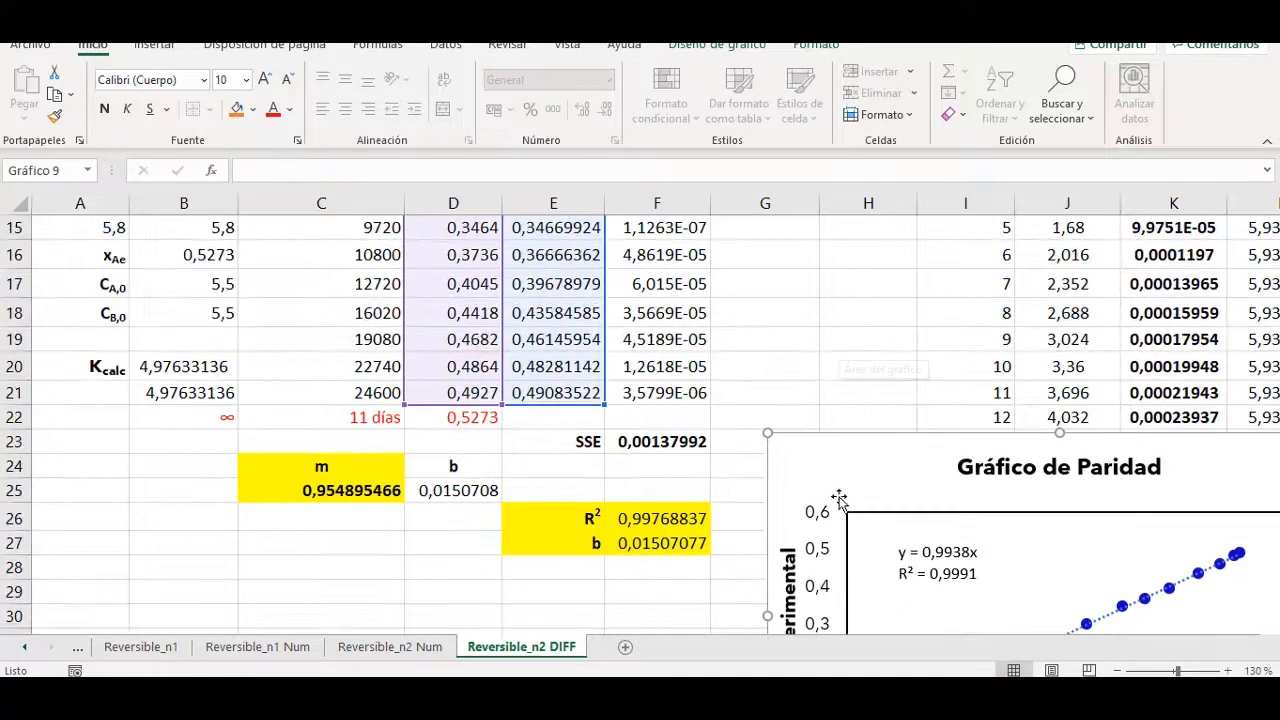
pyautogui.moveTo(811, 451); pyautogui.dragTo(839, 297)
pyautogui.click(705, 437)
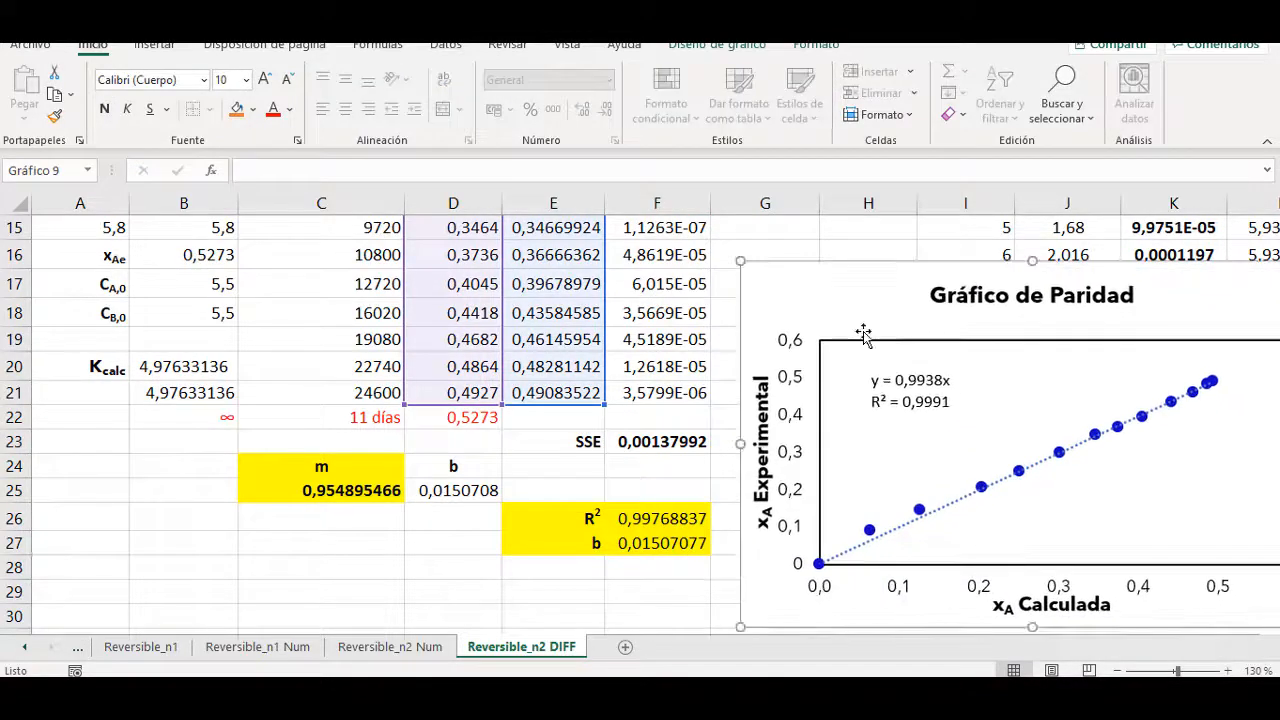
# Place the parity chart over the data columns to examine its trend line, and move it back off the table.
pyautogui.scroll(2, 866, 334)
pyautogui.moveTo(837, 426)
pyautogui.mouseDown()
pyautogui.moveTo(491, 300)
pyautogui.moveTo(337, 334)
pyautogui.mouseUp()
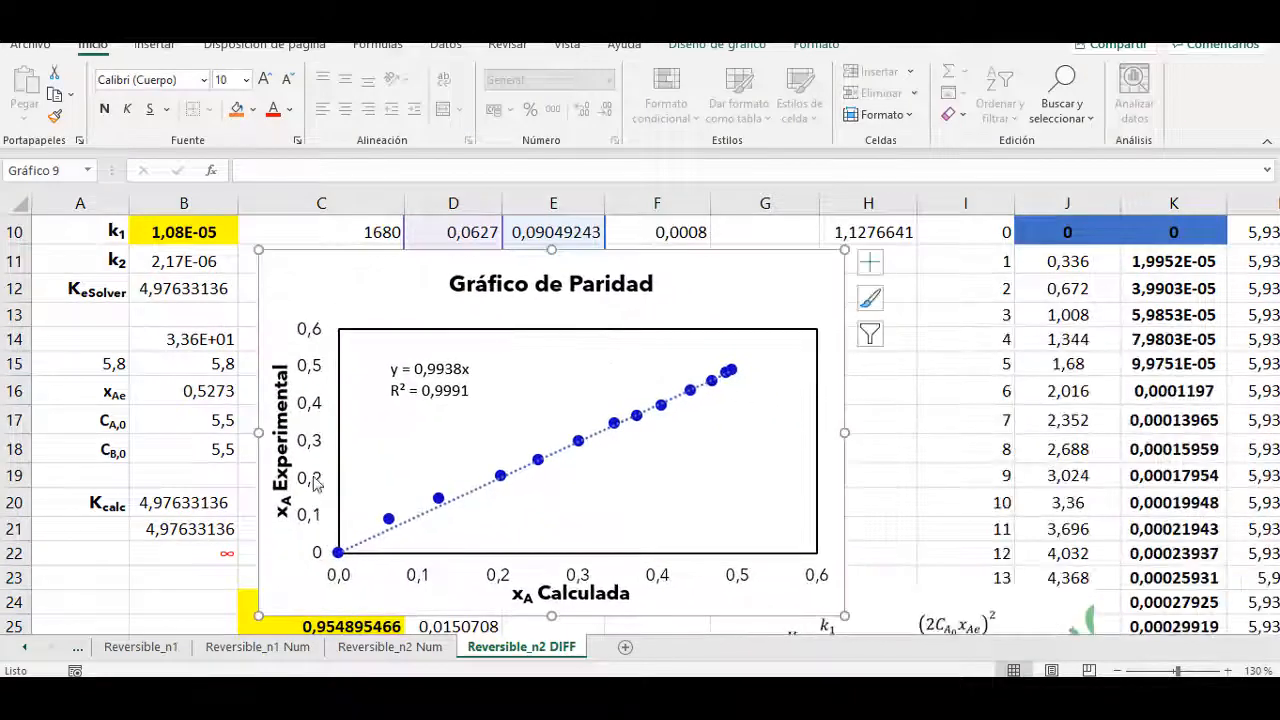
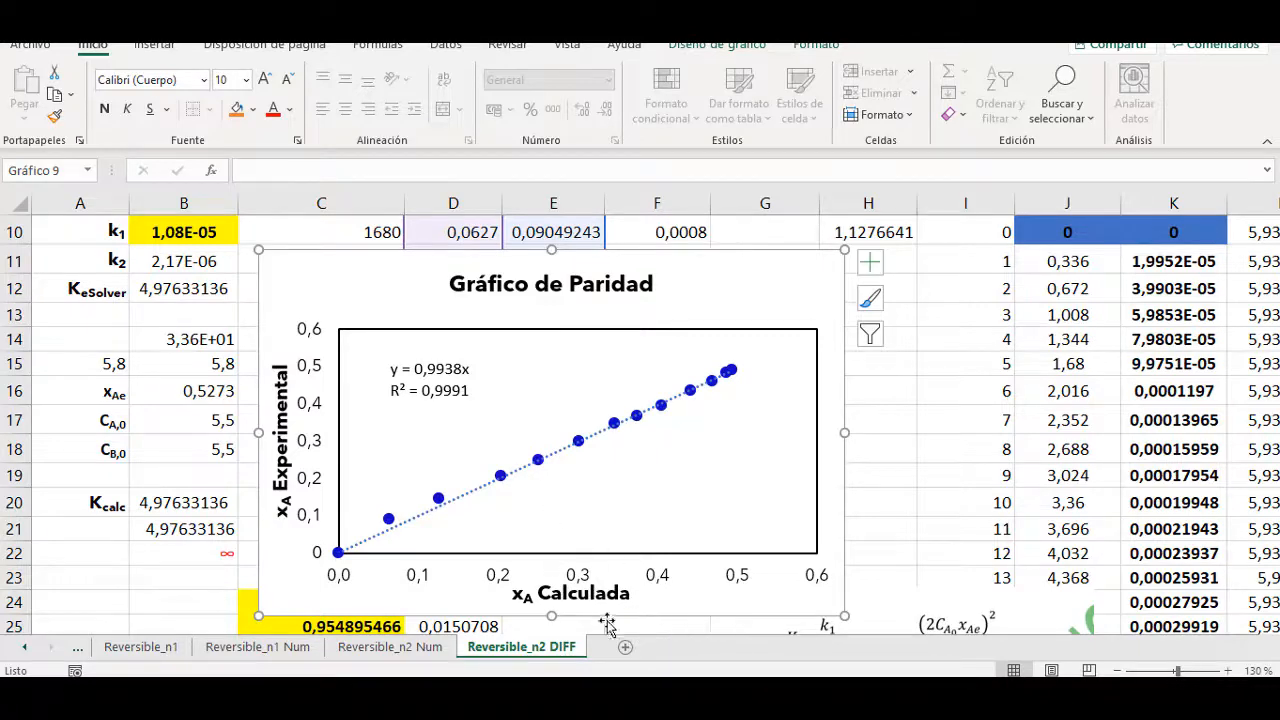
pyautogui.moveTo(326, 280); pyautogui.dragTo(766, 313)
pyautogui.scroll(2, 870, 455)
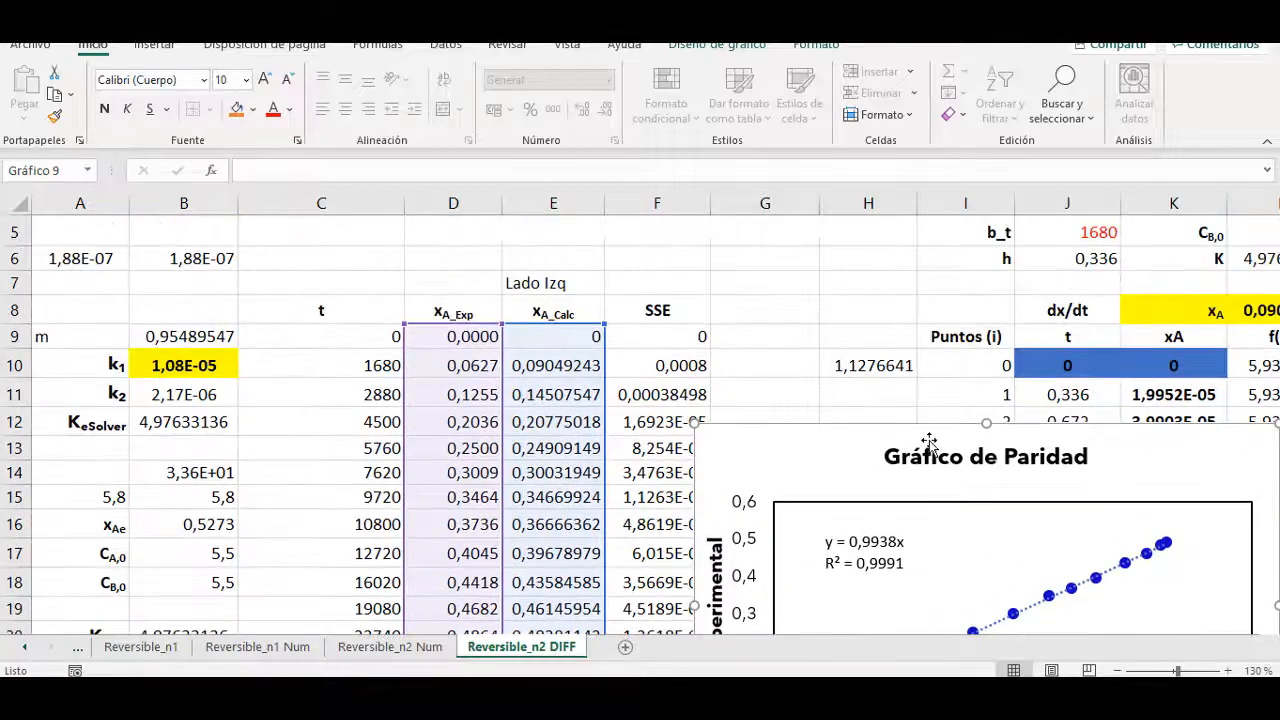
pyautogui.scroll(-2, 428, 460)
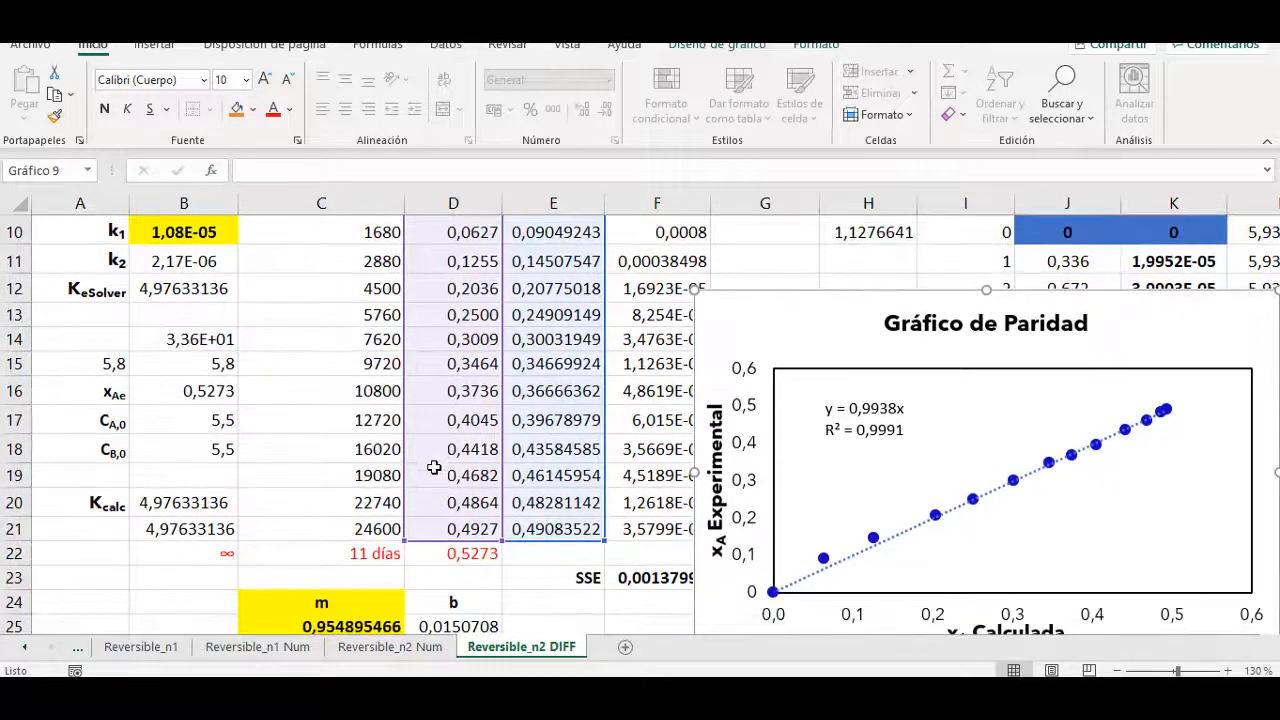
pyautogui.scroll(2, 440, 464)
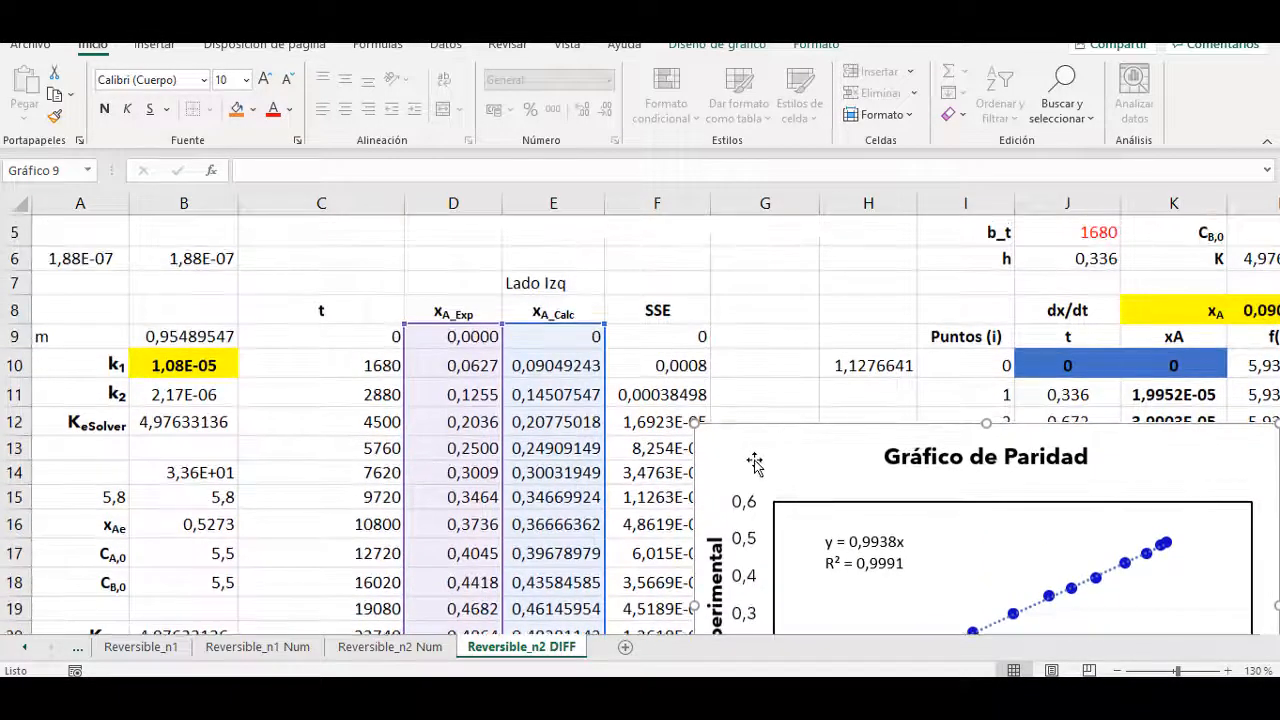
# Move the parity chart fully clear of the SSE column and select the SSE total in F23.
pyautogui.moveTo(756, 464); pyautogui.dragTo(842, 325)
pyautogui.scroll(-3, 700, 440)
pyautogui.click(660, 446)
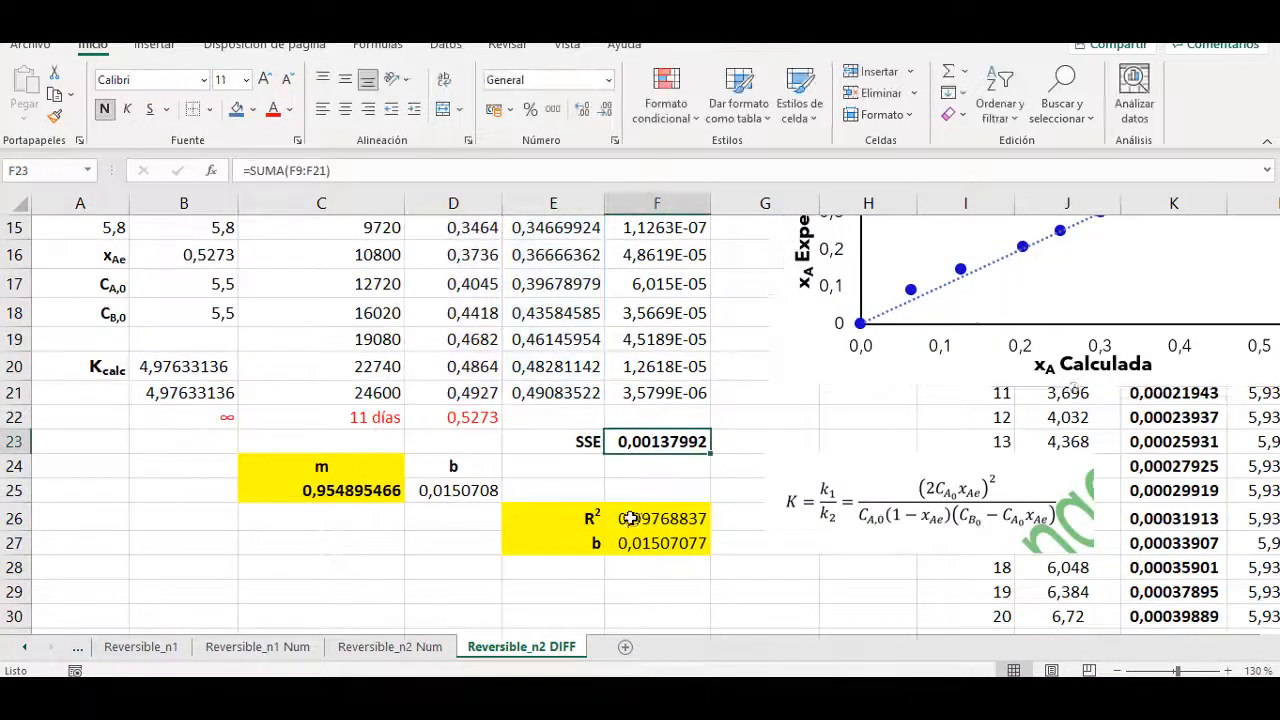
# Try 100 as the starting value of k1 in B10.
pyautogui.scroll(3, 243, 417)
pyautogui.click(187, 366)
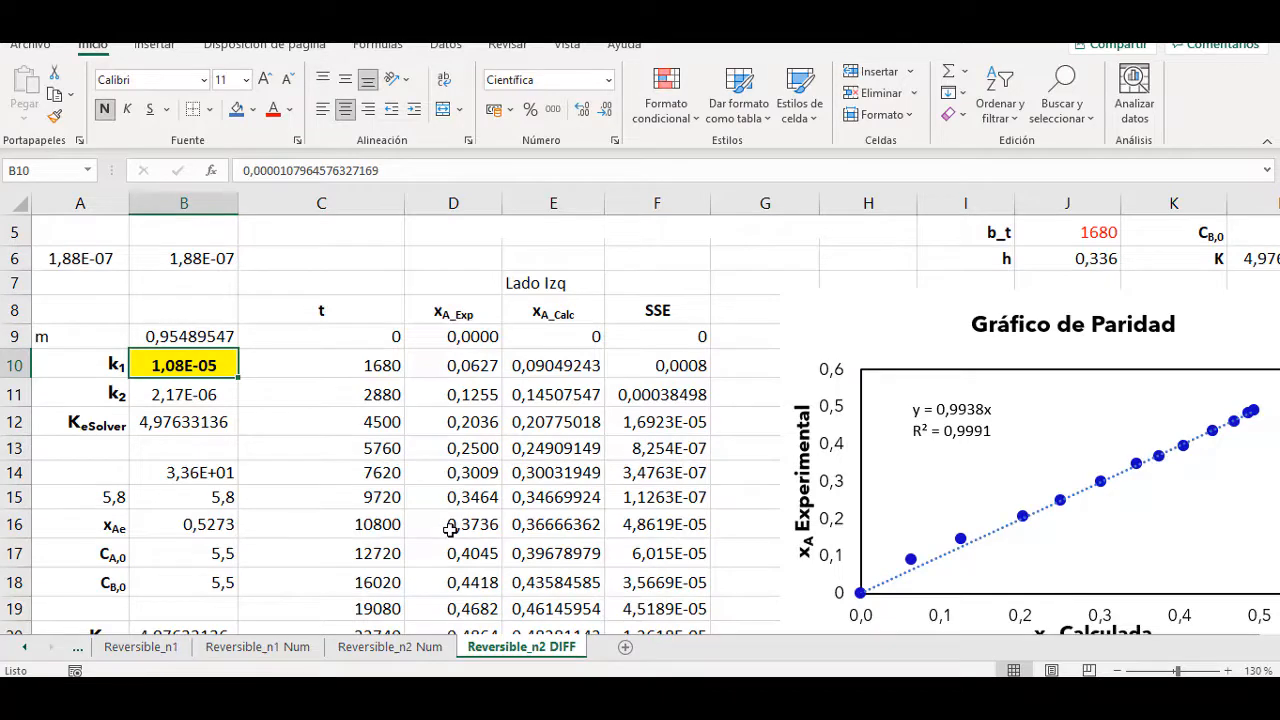
pyautogui.write('100')
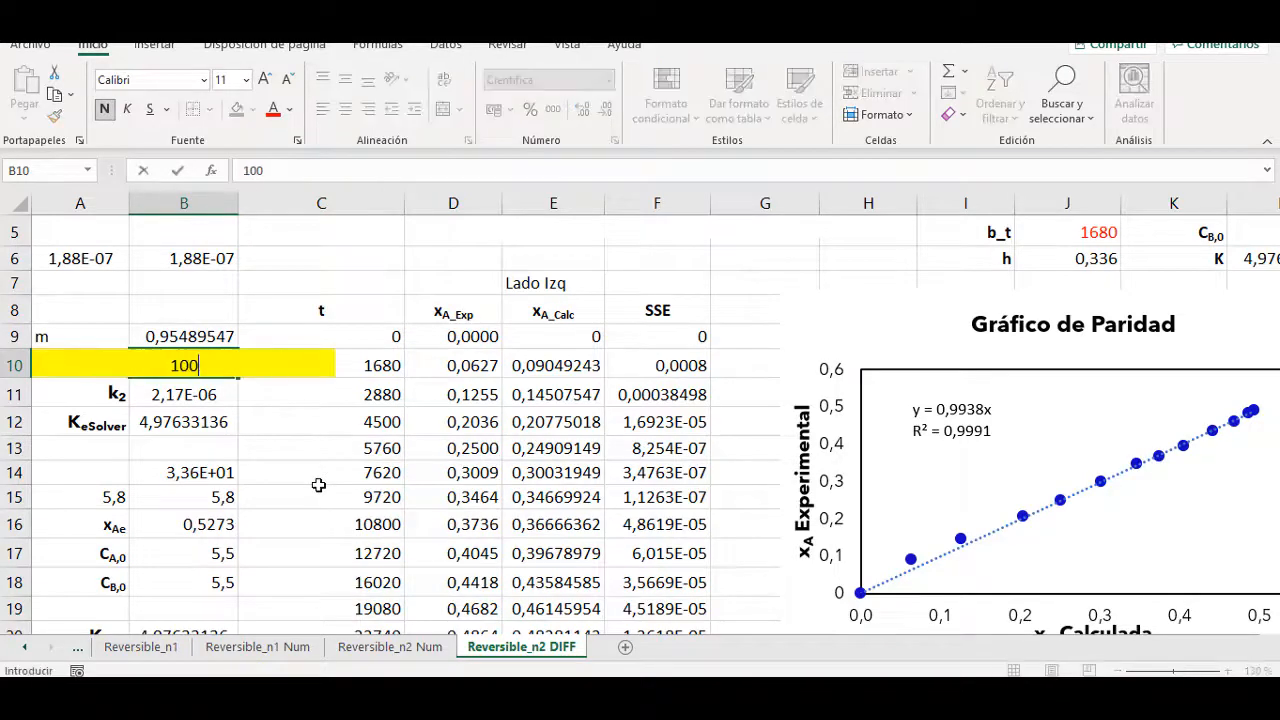
pyautogui.press('Return')
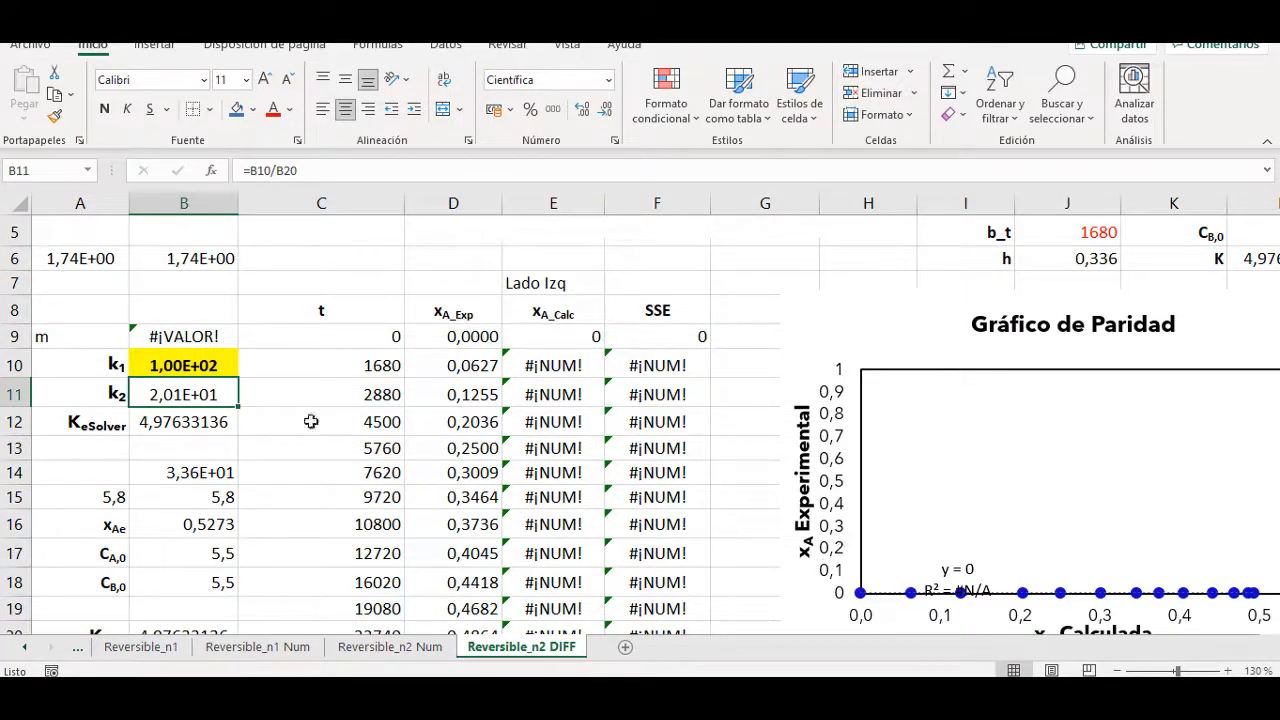
# Try smaller starting values of 10 and 0,1 for k1 in B10.
pyautogui.click(213, 368)
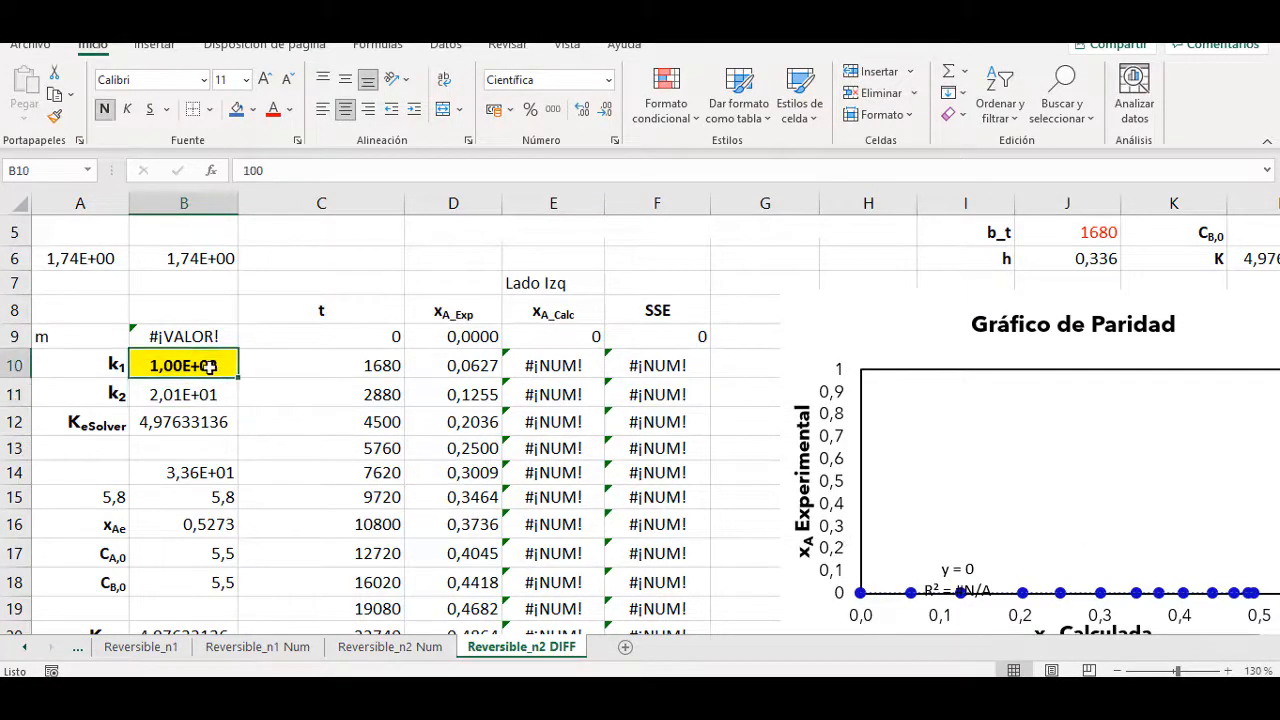
pyautogui.write('10')
pyautogui.press('Return')
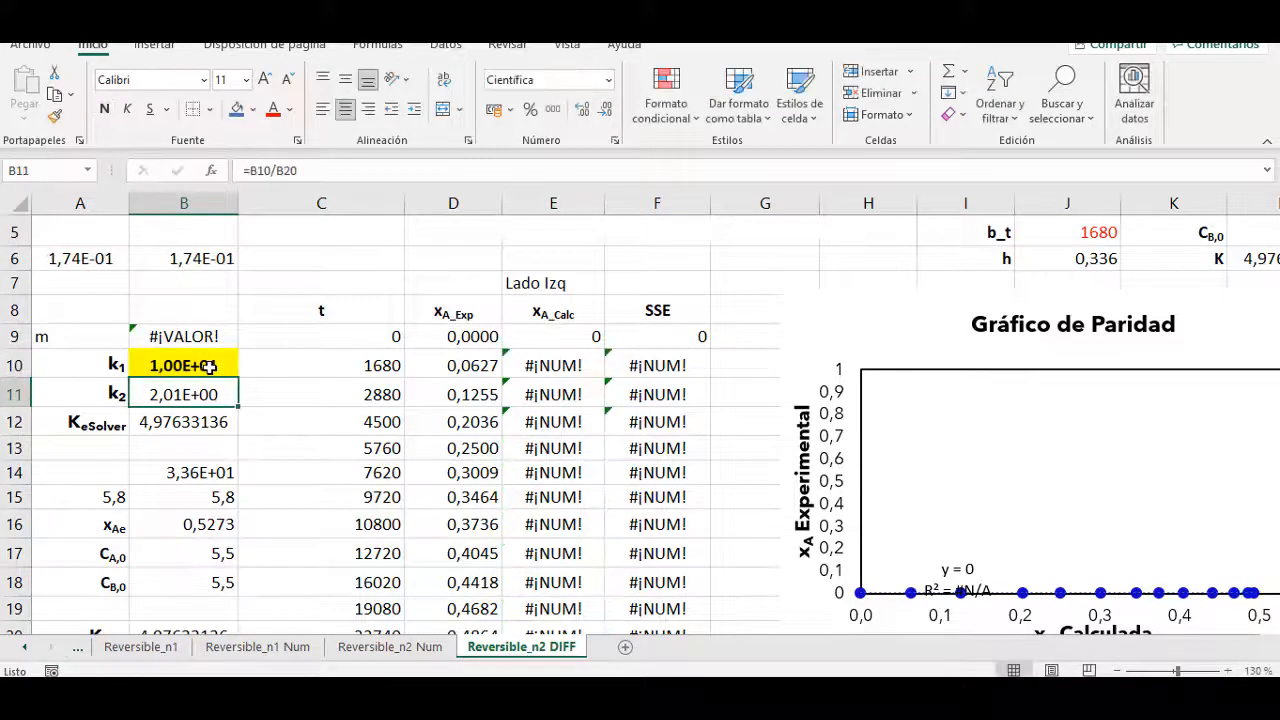
pyautogui.click(204, 364)
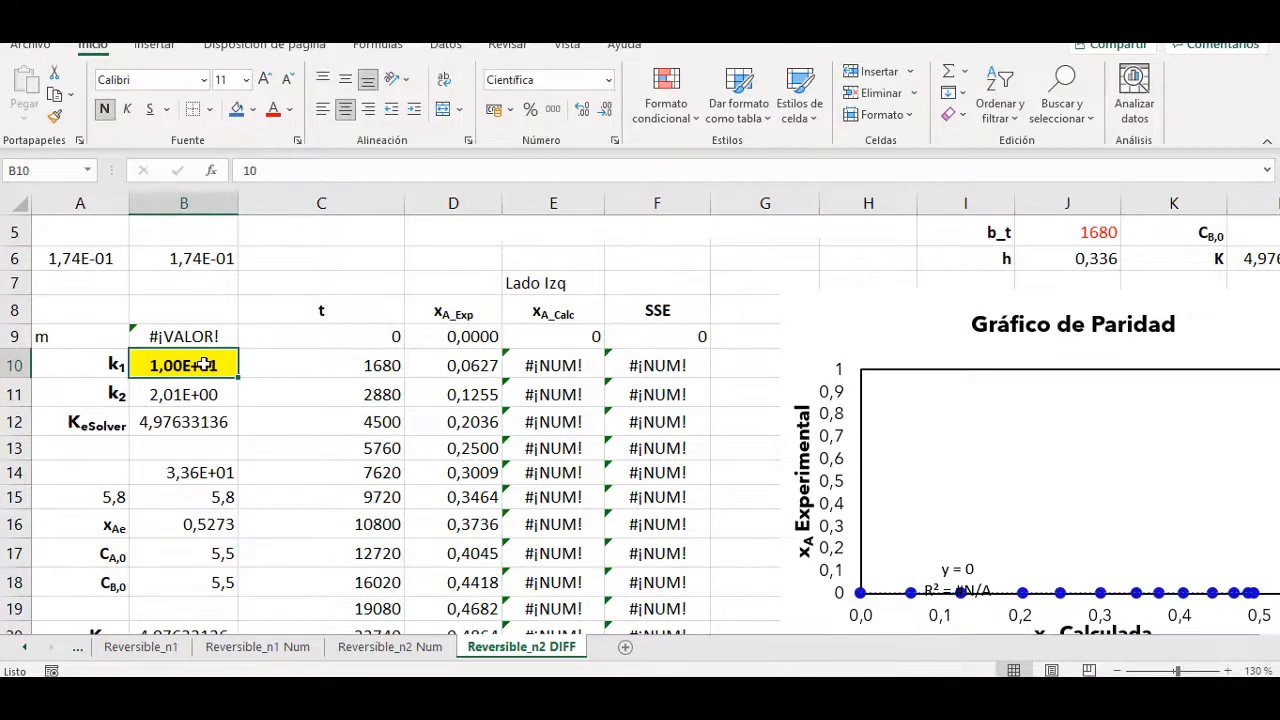
pyautogui.write('0,1')
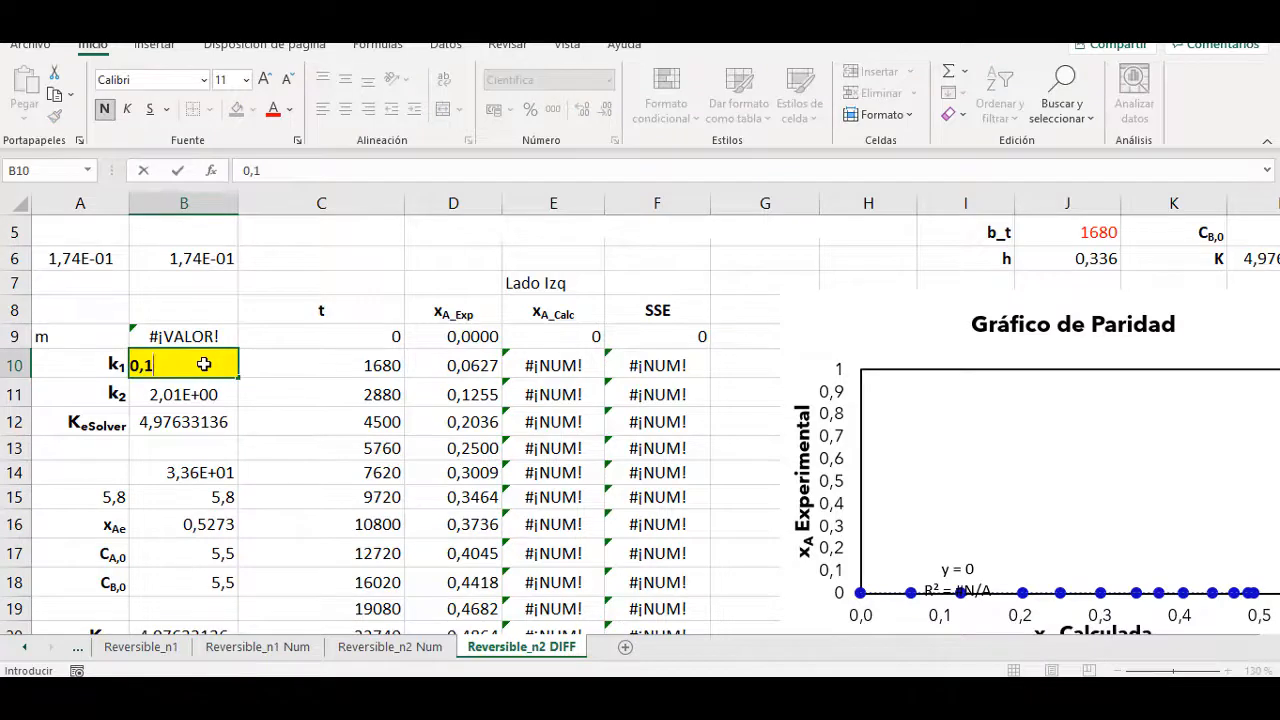
pyautogui.press('Return')
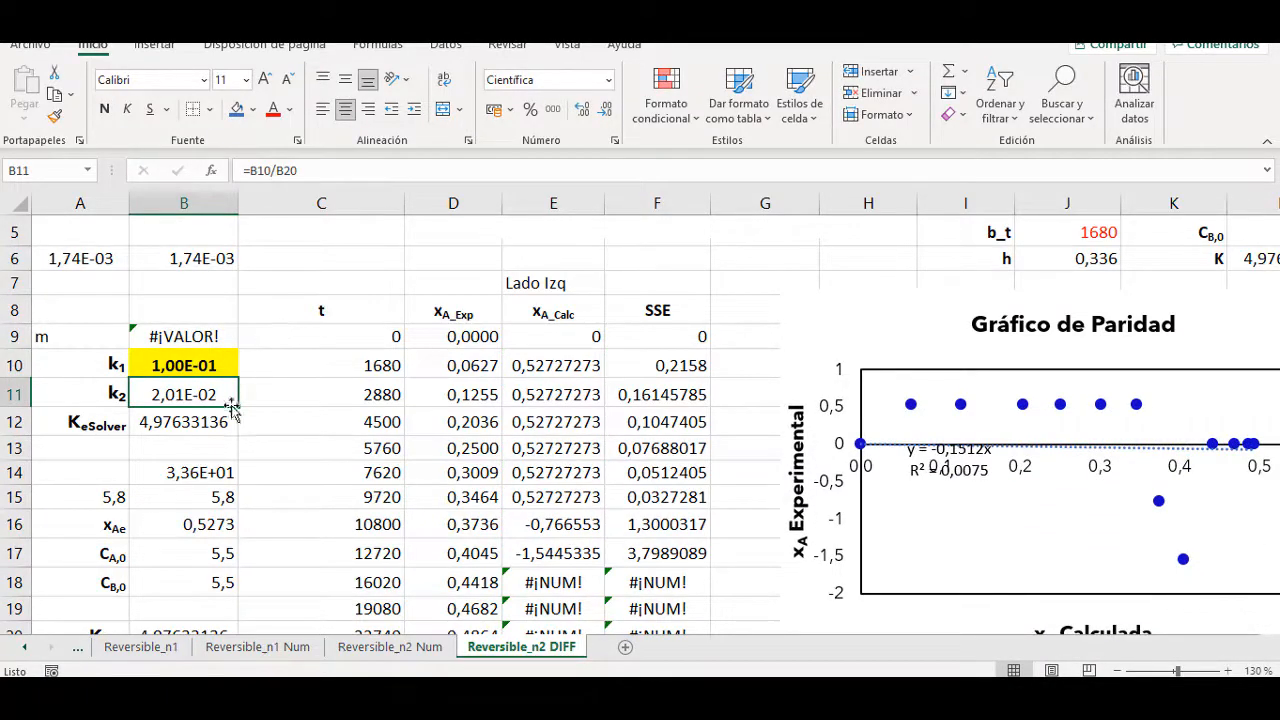
# Inspect the formula for m in B9 and trace it to the slope in C25, leaving the formula as it is.
pyautogui.click(210, 344)
pyautogui.press('F2')
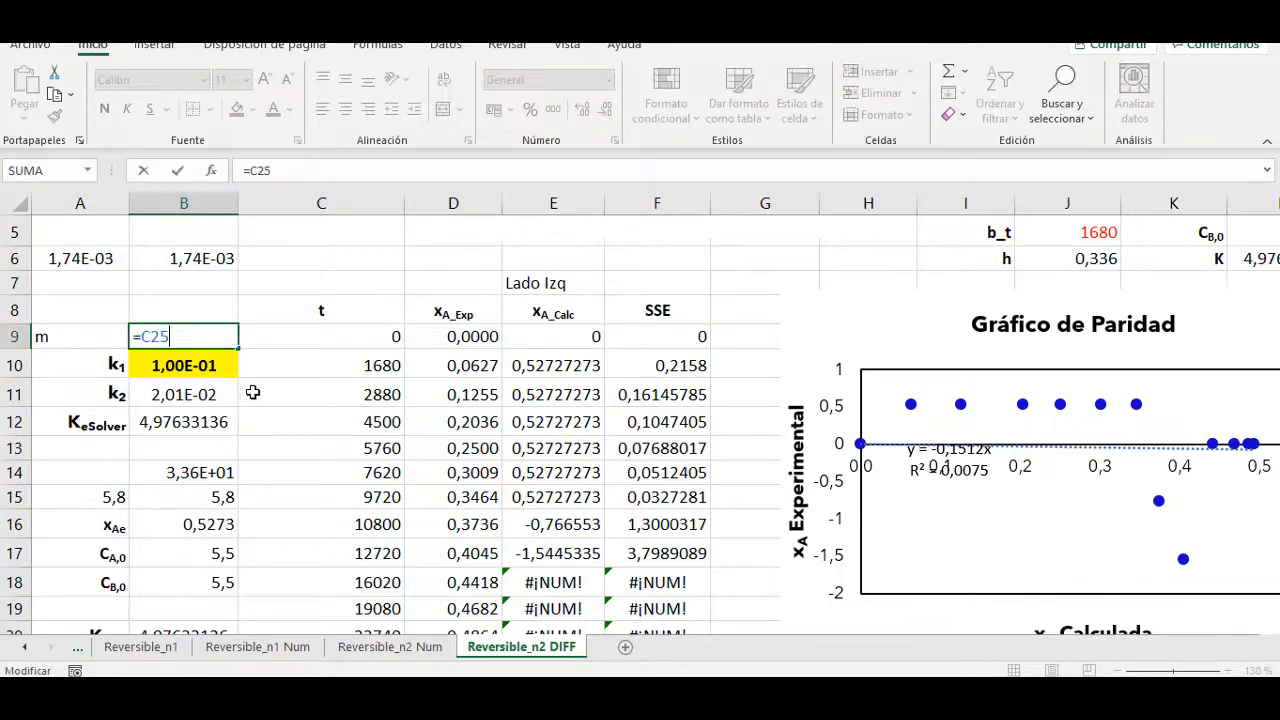
pyautogui.scroll(-6, 253, 393)
pyautogui.scroll(4, 265, 396)
pyautogui.scroll(-3, 273, 399)
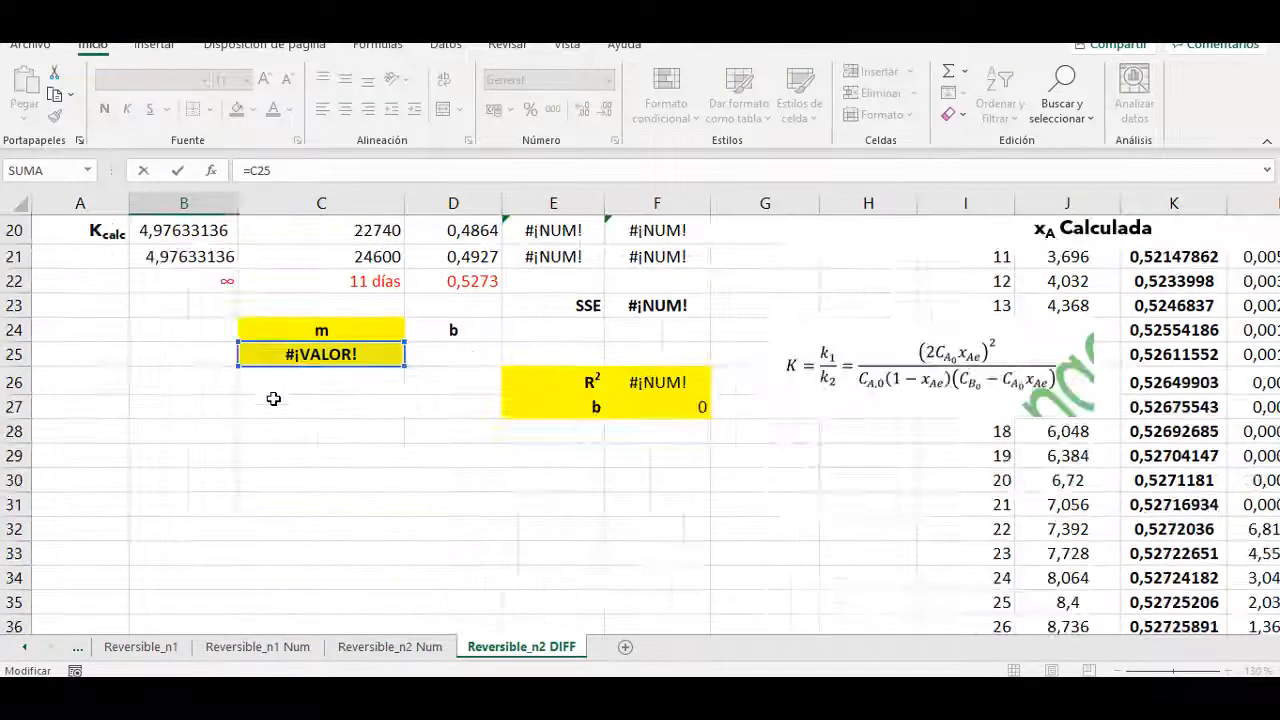
pyautogui.press('Return')
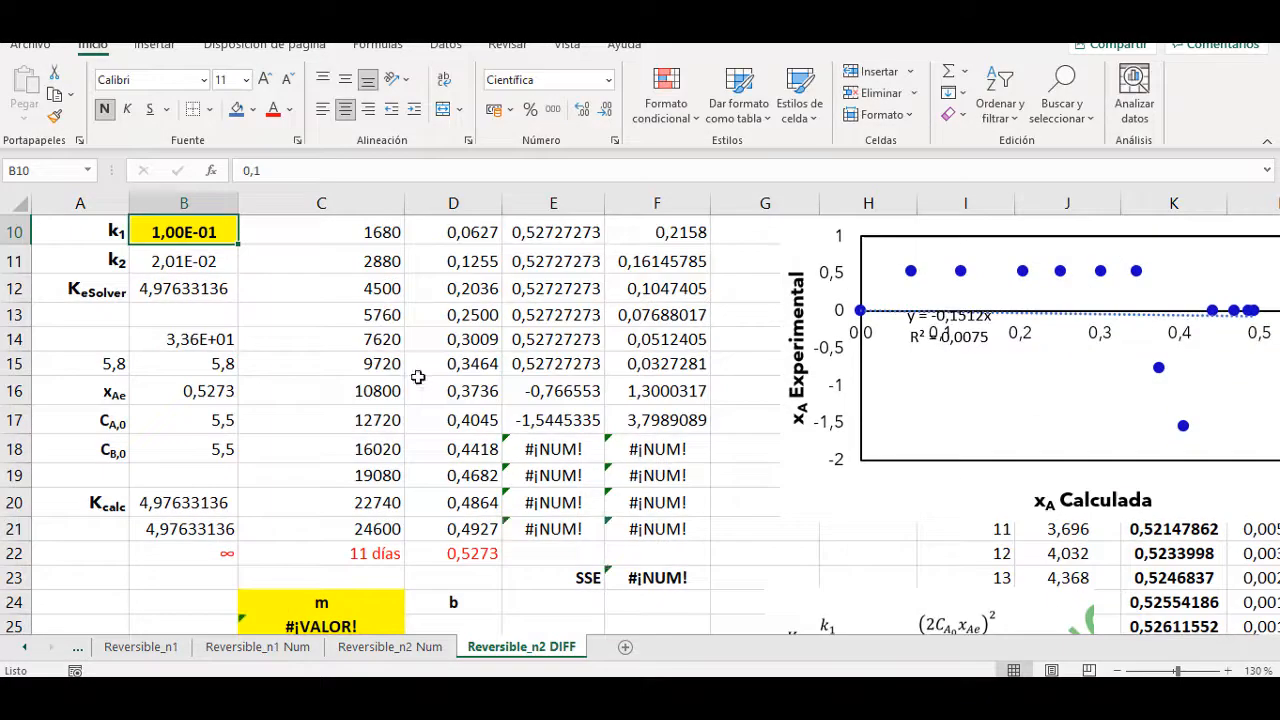
# Try 0,01 as the k1 value in B10 and check the SSE and regression cells.
pyautogui.scroll(2, 186, 365)
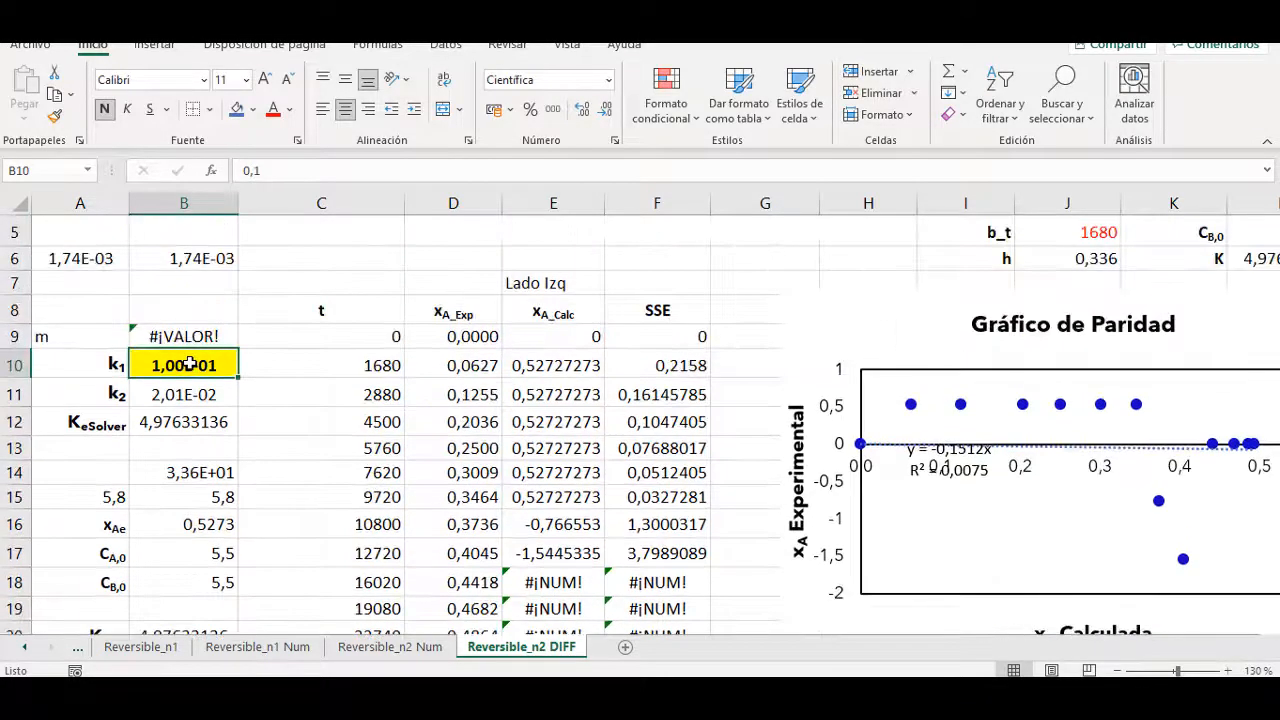
pyautogui.write('0,')
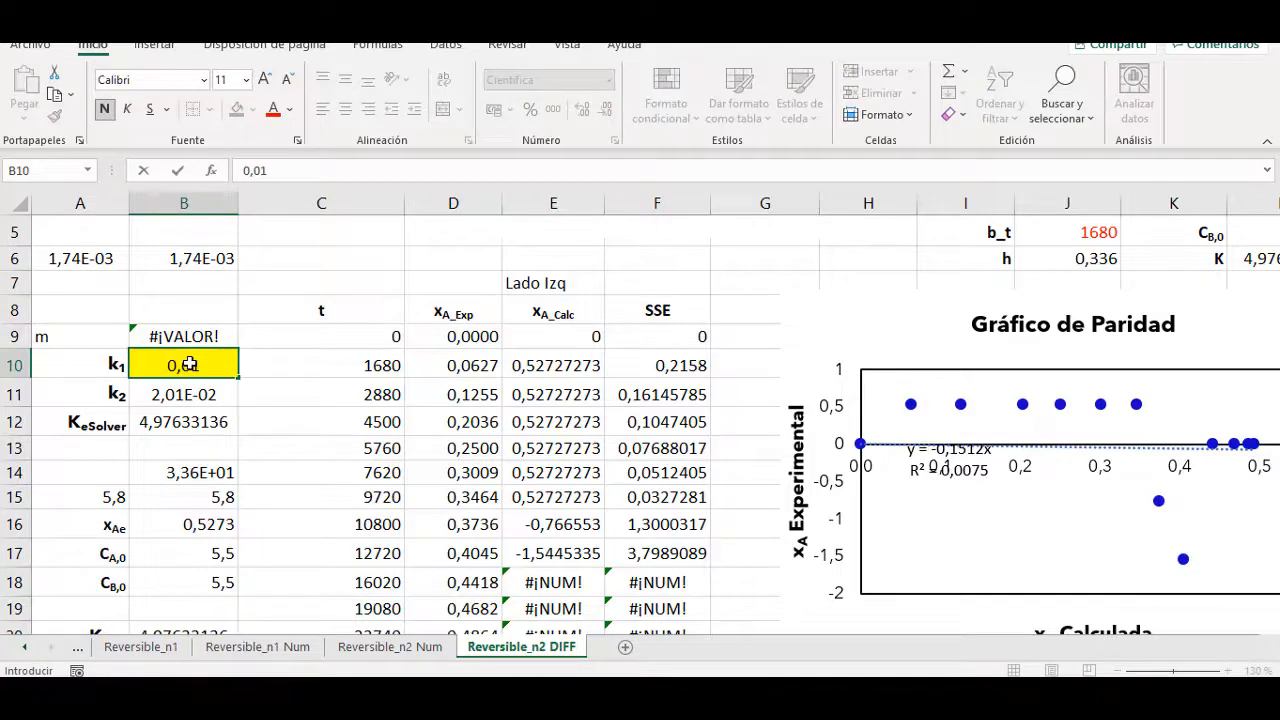
pyautogui.press('Return')
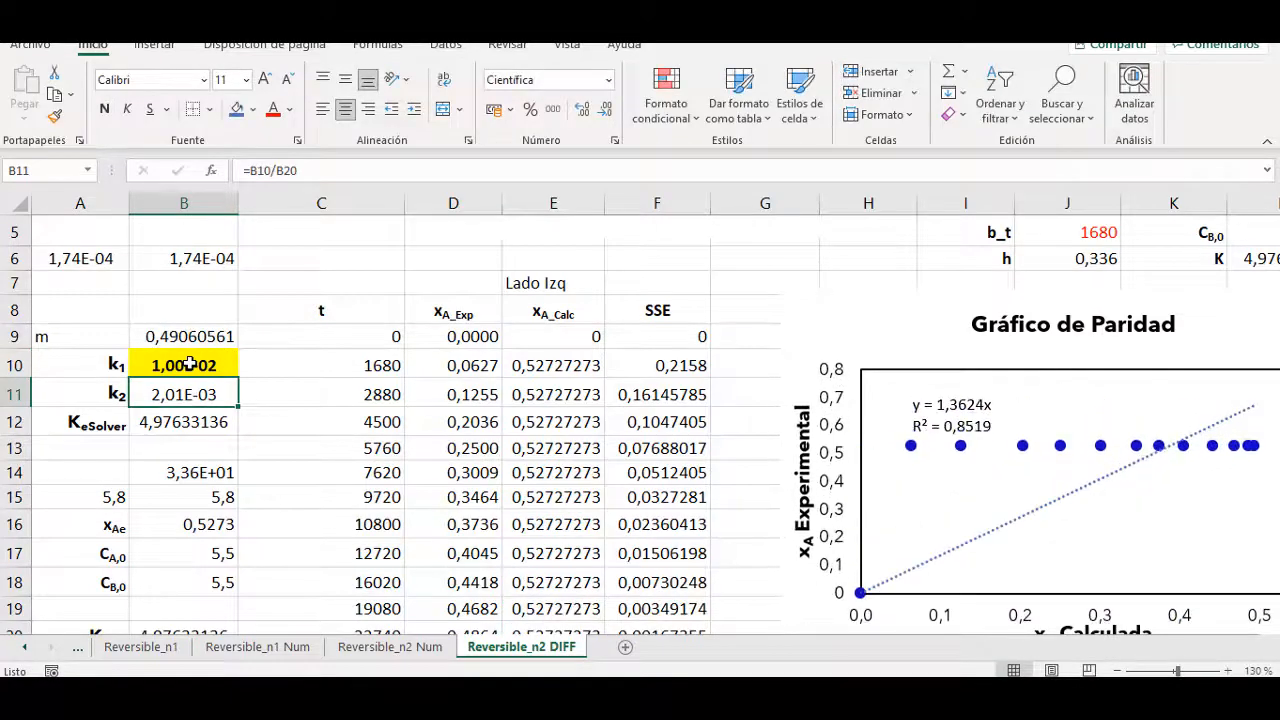
pyautogui.scroll(-3, 300, 402)
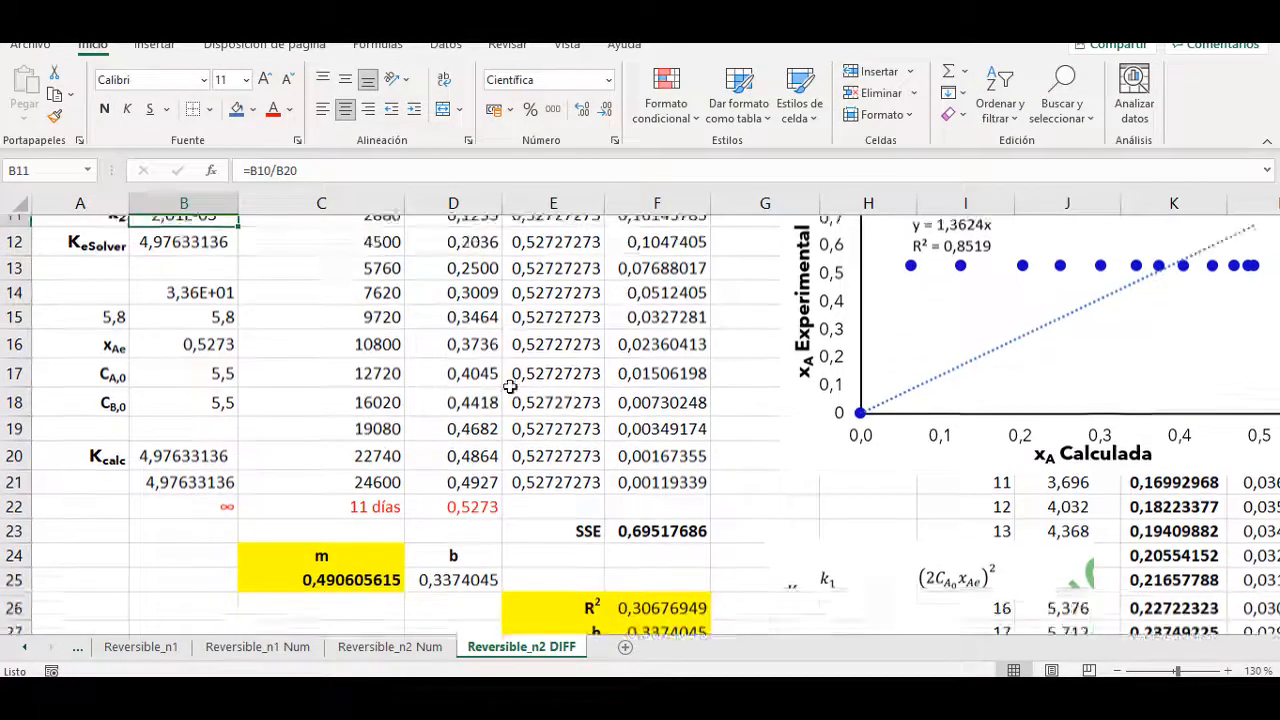
pyautogui.scroll(3, 337, 402)
# Set k1 in B10 to 0,00001 and review the SSE, slope, intercept and R² cells.
pyautogui.click(207, 370)
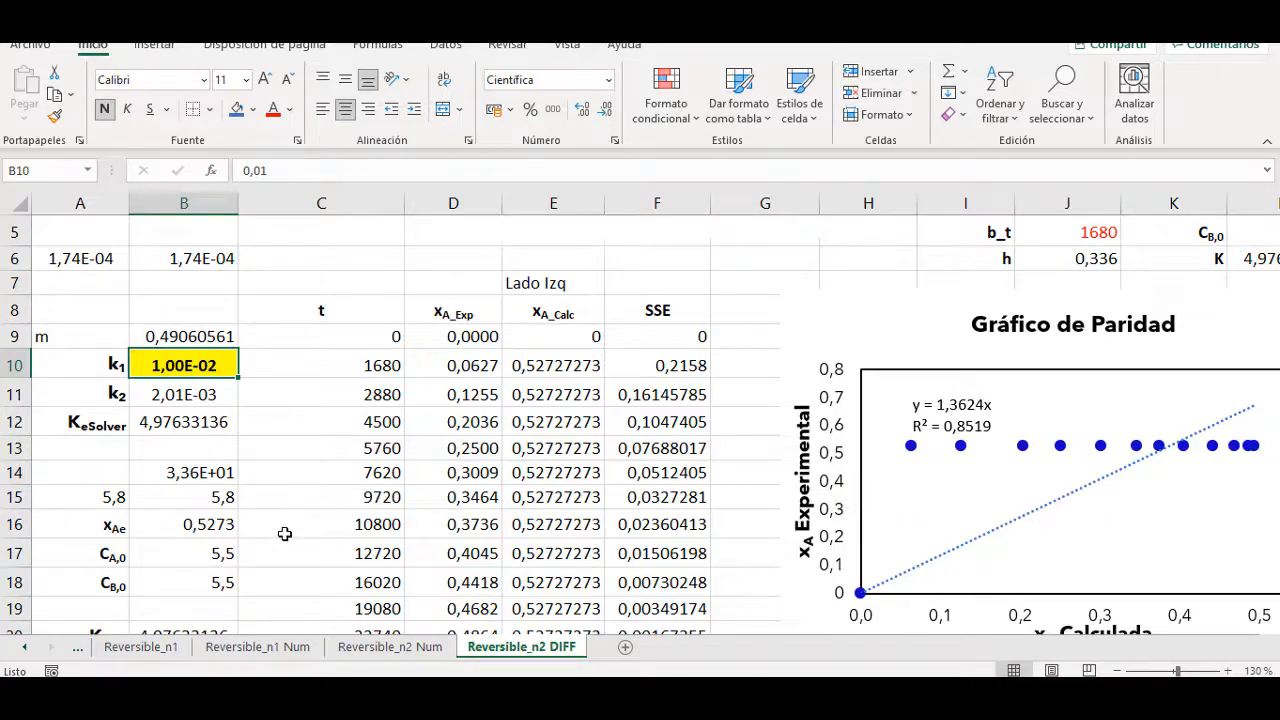
pyautogui.write('0,00')
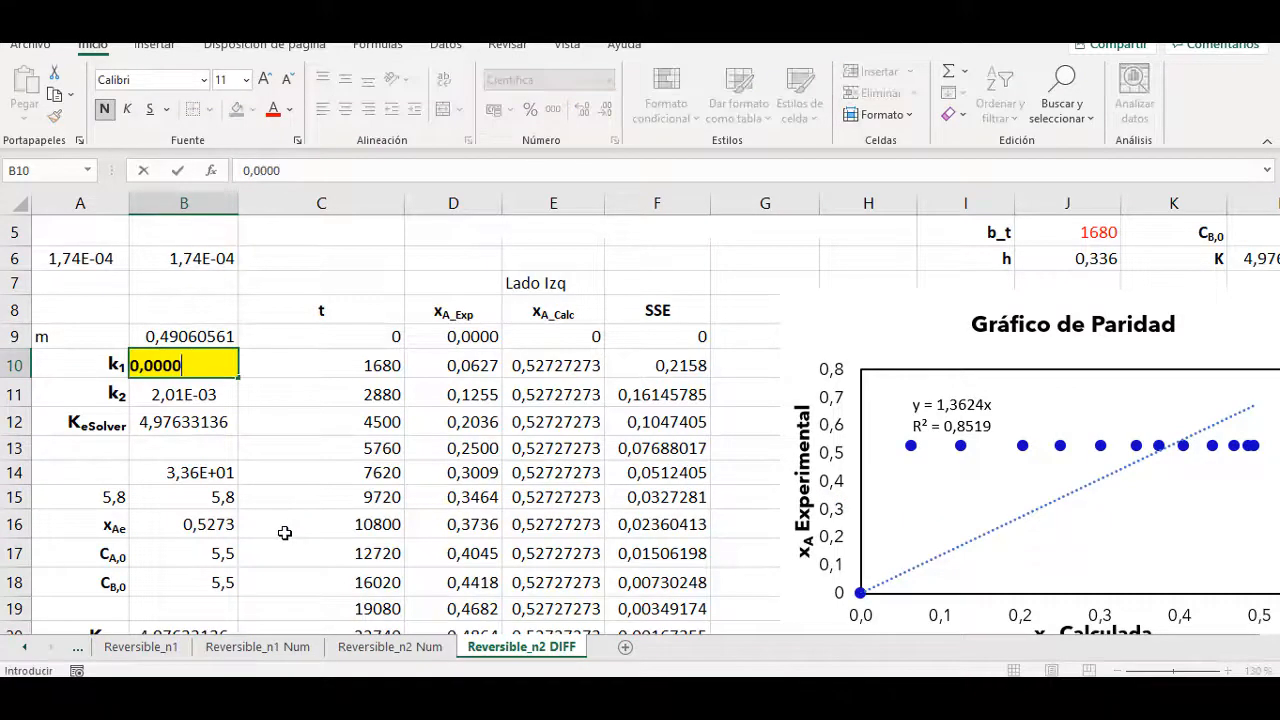
pyautogui.press('Return')
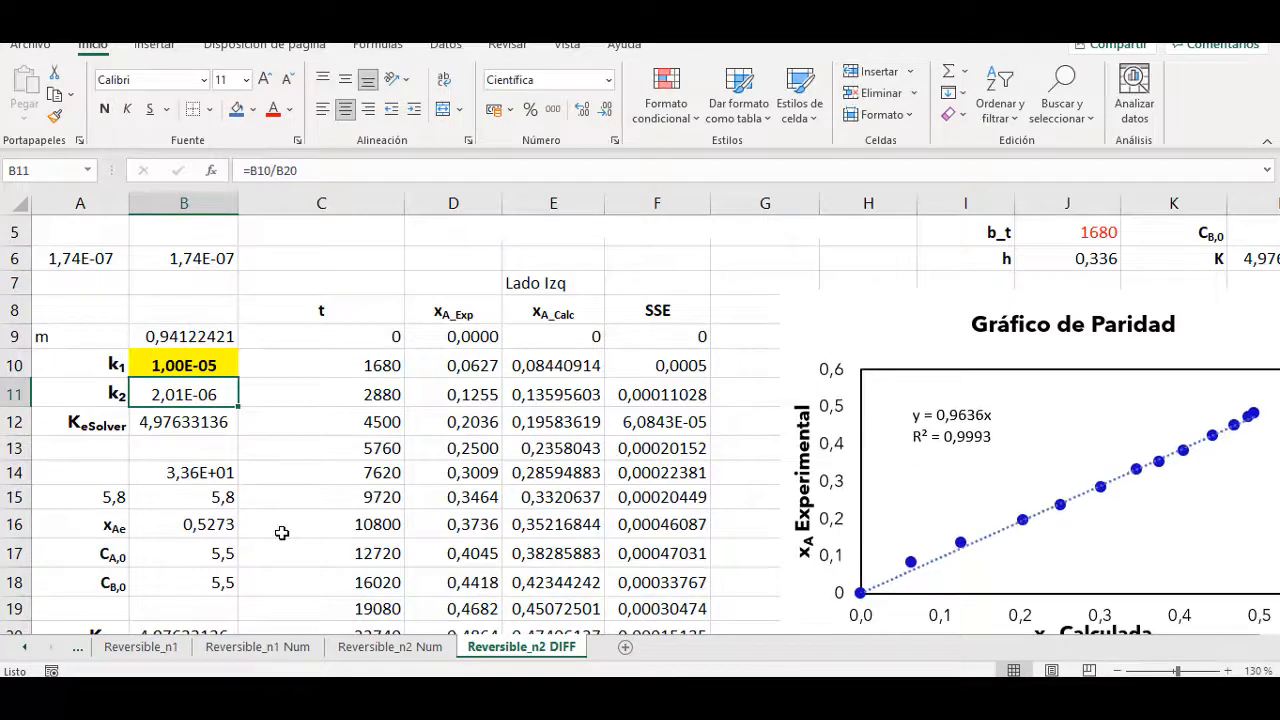
pyautogui.scroll(-3, 241, 513)
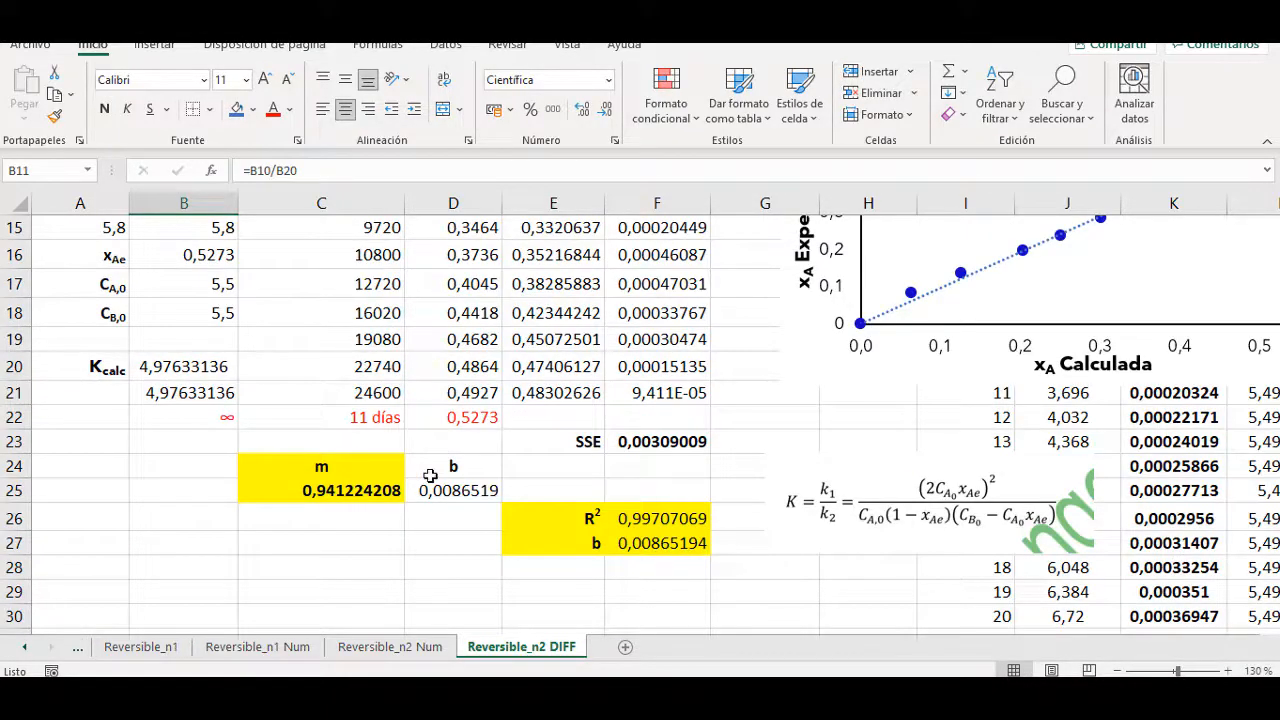
pyautogui.scroll(3, 430, 476)
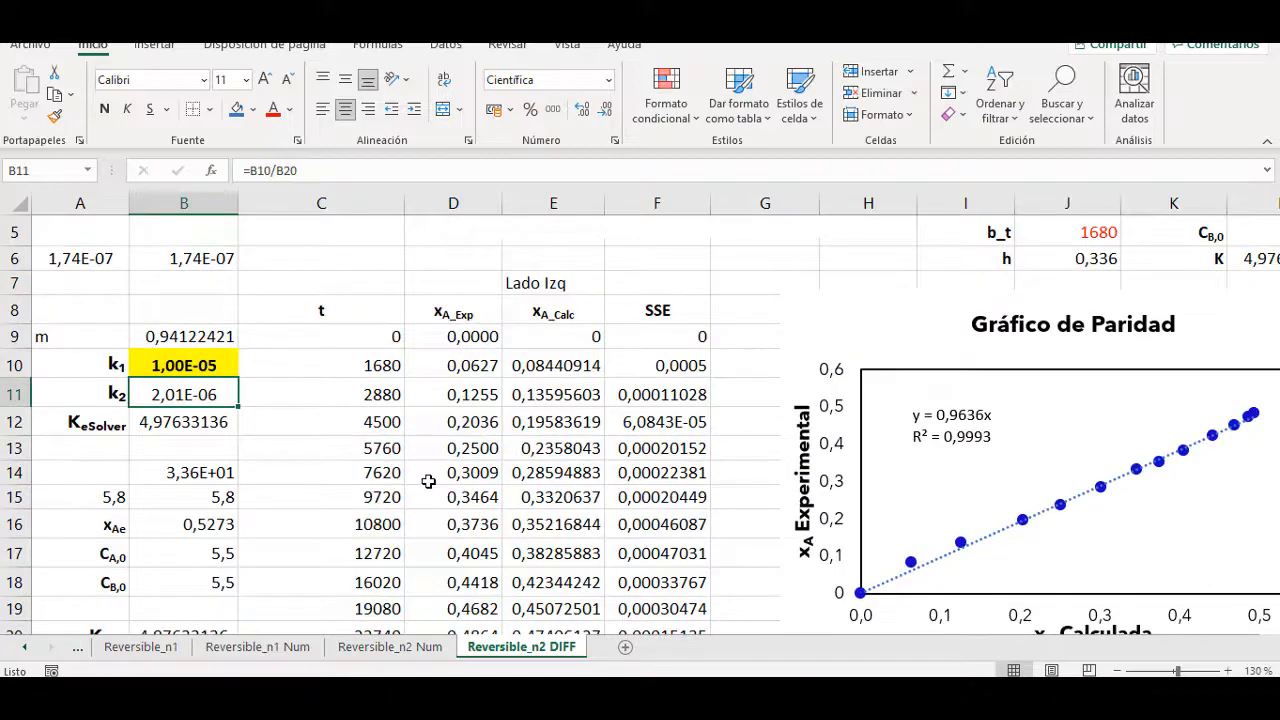
pyautogui.scroll(-3, 428, 481)
pyautogui.scroll(2, 435, 490)
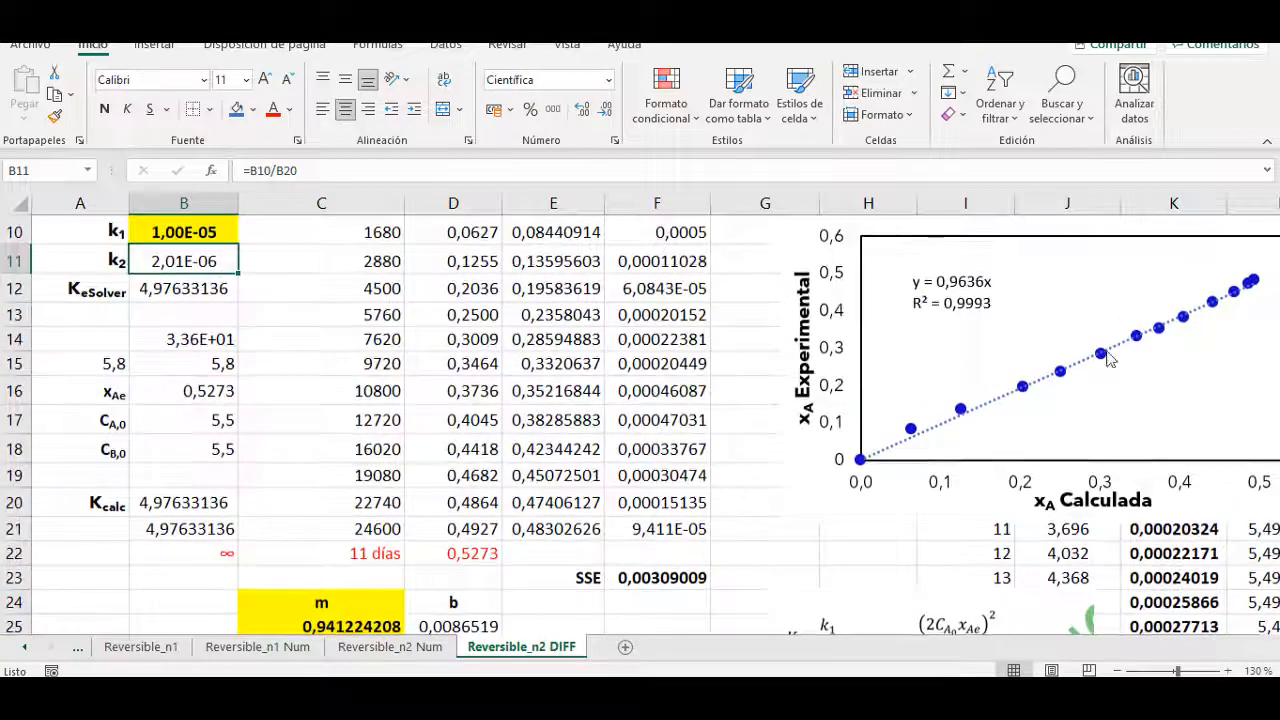
# Reposition the parity chart beside the data table, clear of the SSE column, and deselect it.
pyautogui.scroll(2, 867, 441)
pyautogui.moveTo(888, 340); pyautogui.dragTo(805, 350)
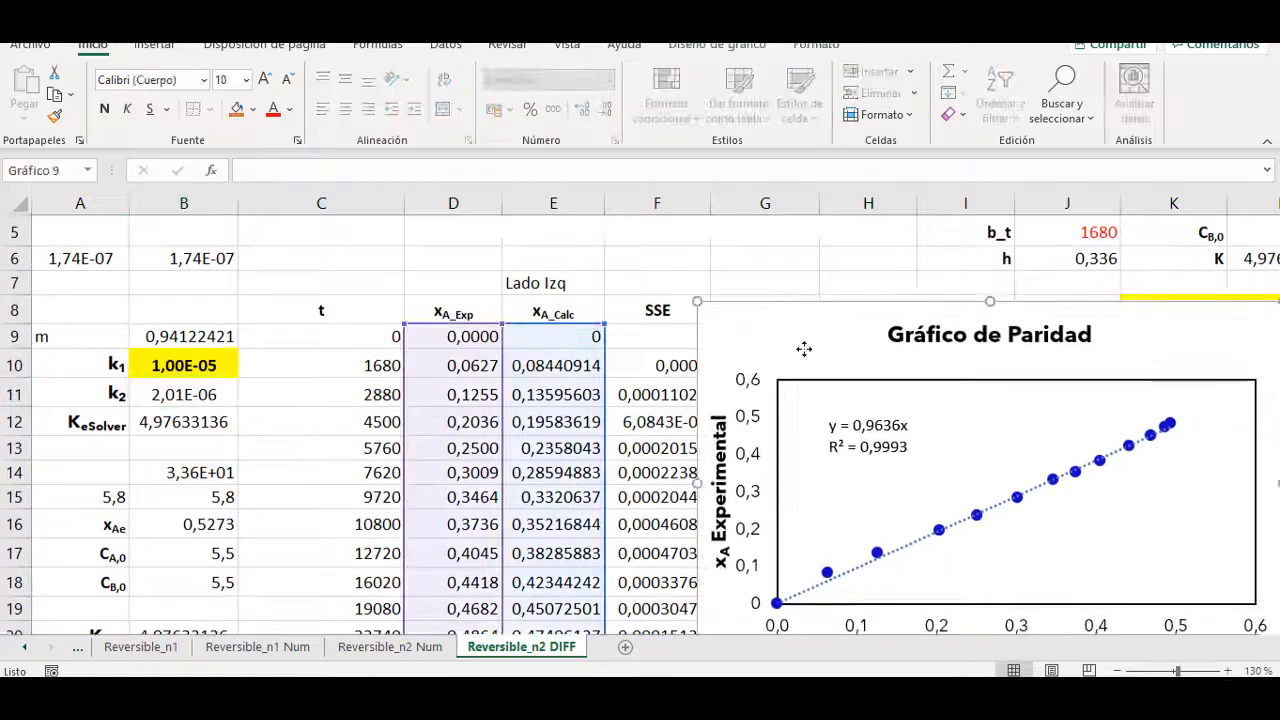
pyautogui.scroll(-2, 805, 350)
pyautogui.scroll(2, 786, 320)
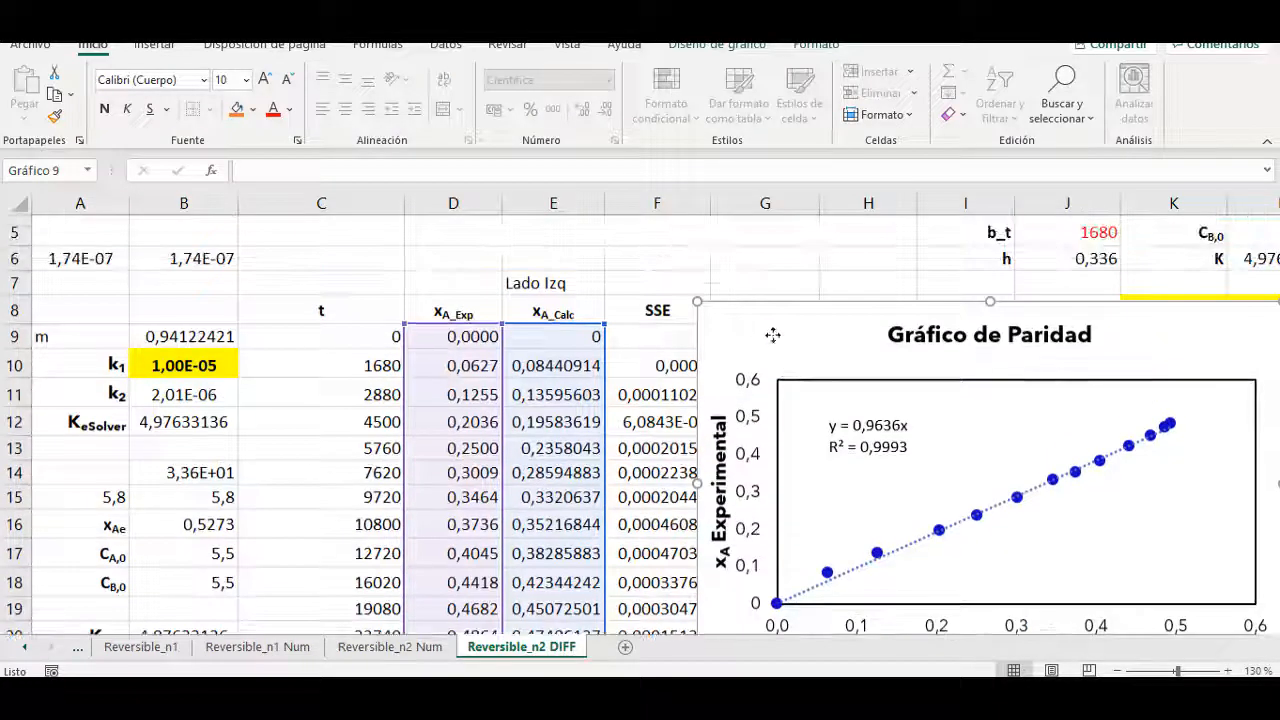
pyautogui.moveTo(713, 373); pyautogui.dragTo(787, 373)
pyautogui.click(722, 252)
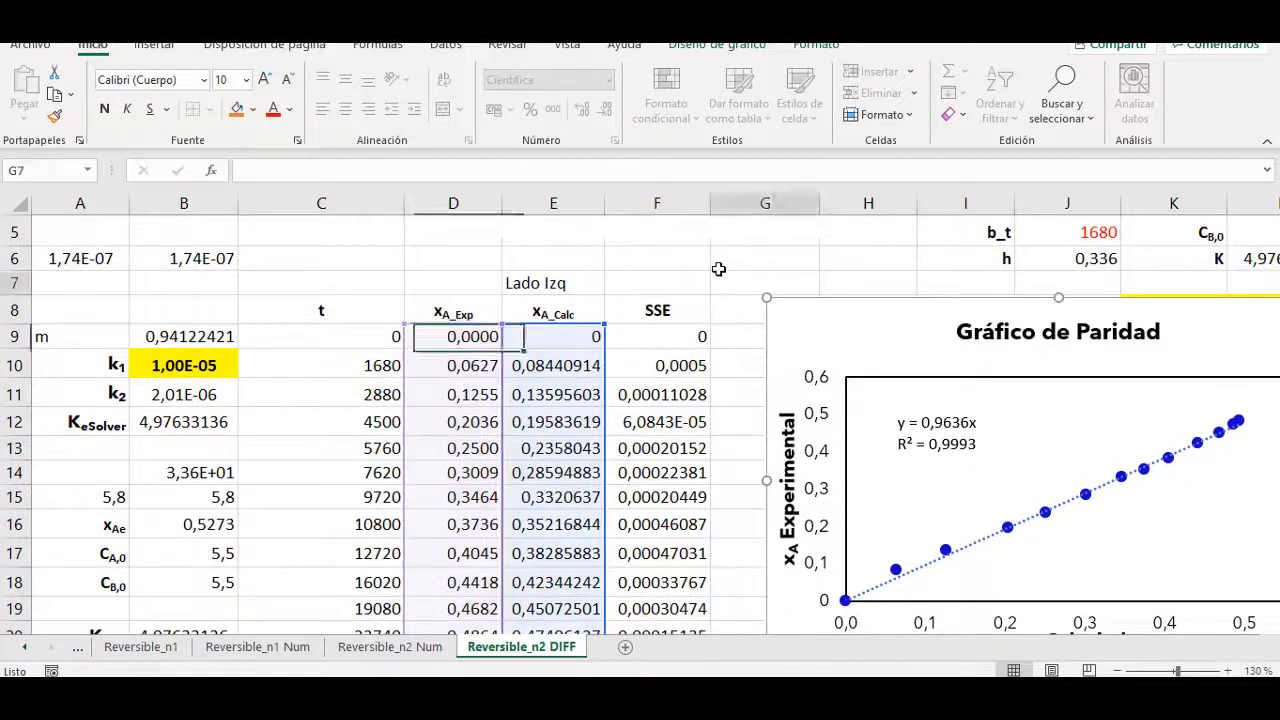
# Run Solver to minimise the SSE total in F23 by changing k1 in B10 with GRG Nonlinear, and keep the solution.
pyautogui.click(446, 45)
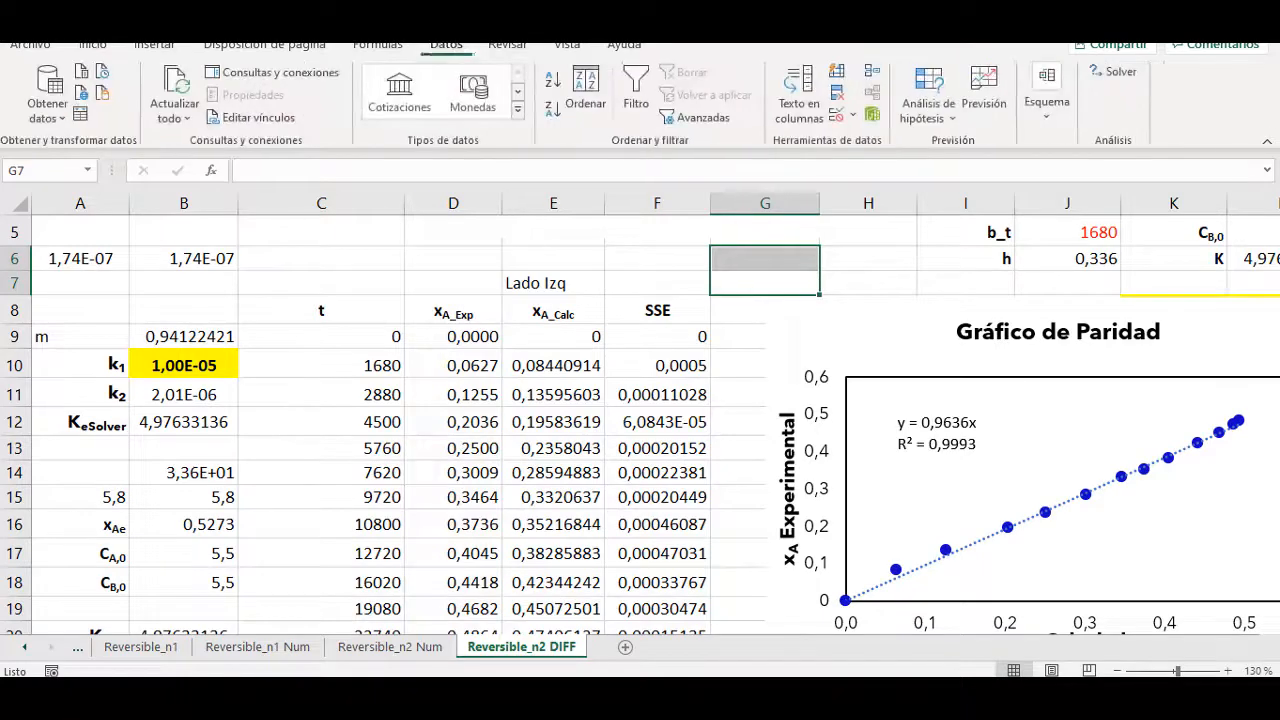
pyautogui.click(1122, 74)
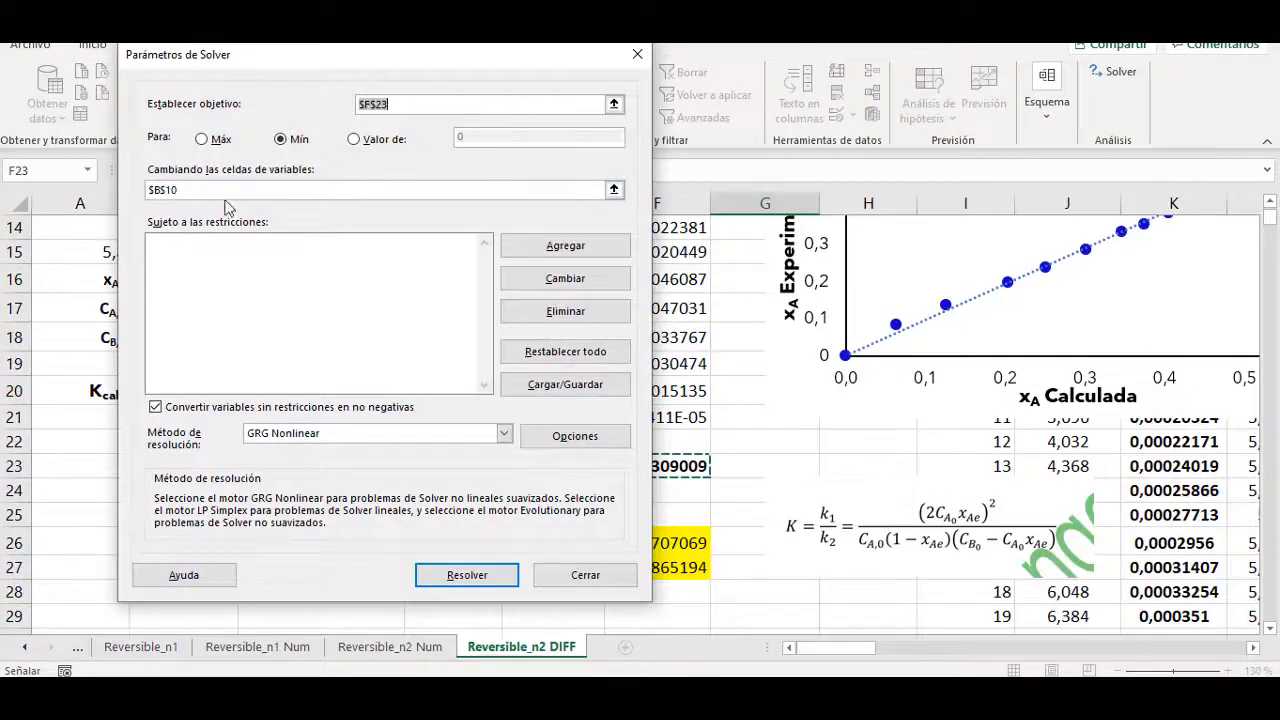
pyautogui.click(614, 190)
pyautogui.scroll(3, 376, 314)
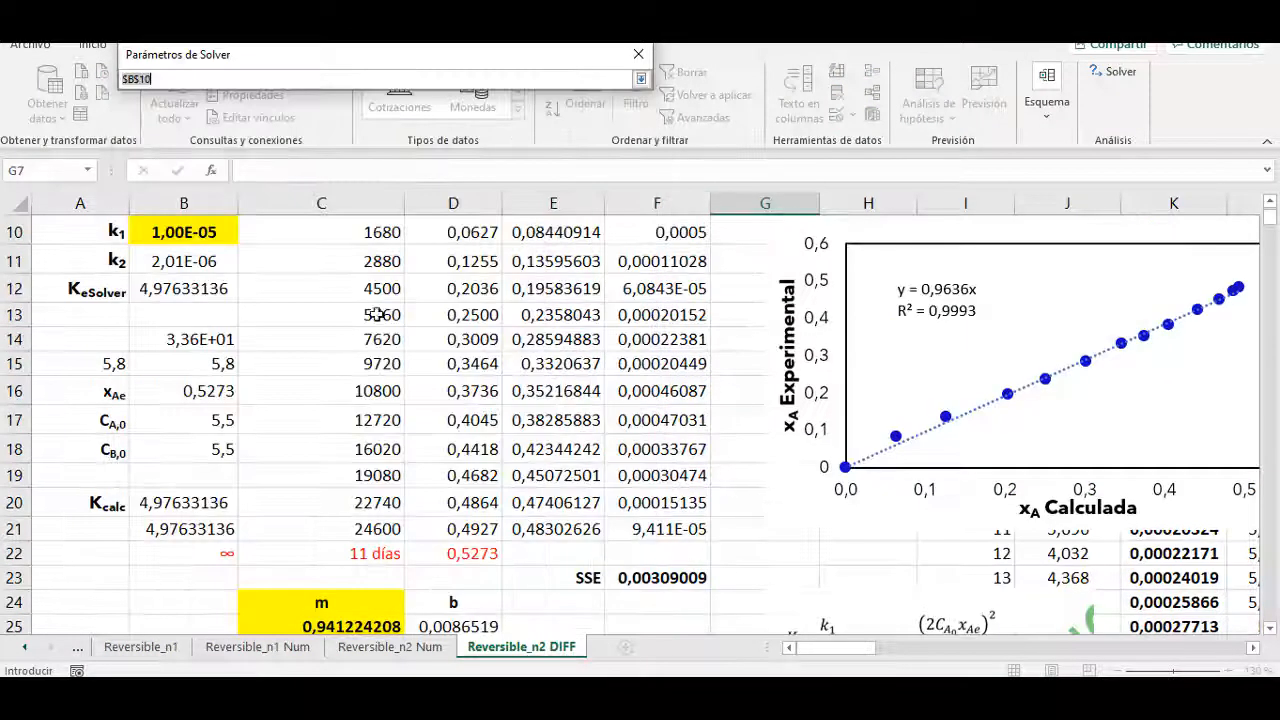
pyautogui.click(162, 372)
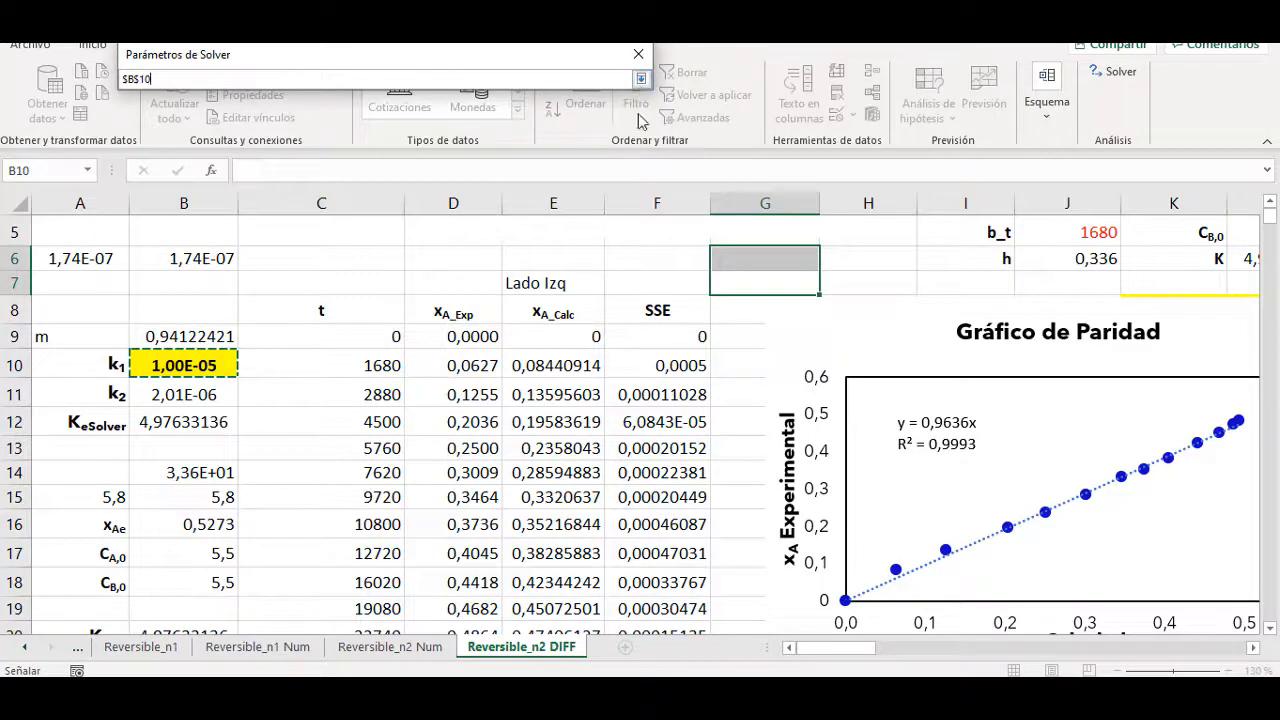
pyautogui.click(640, 79)
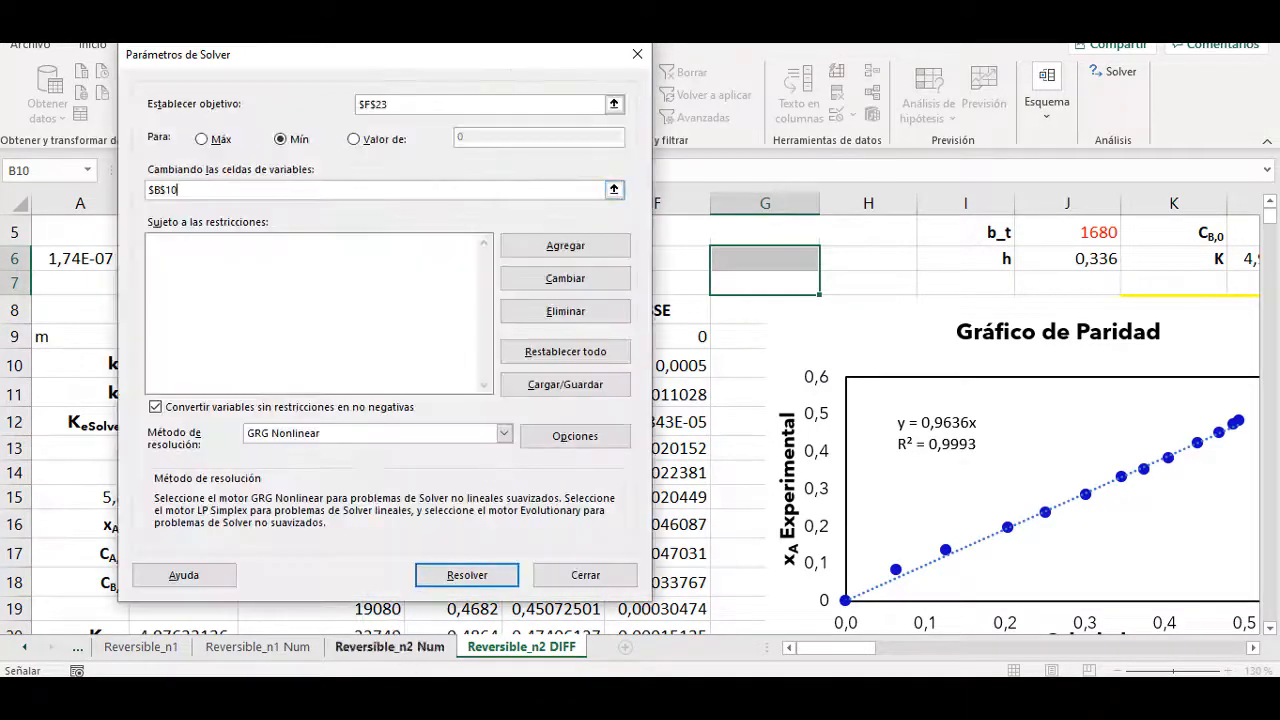
pyautogui.click(466, 577)
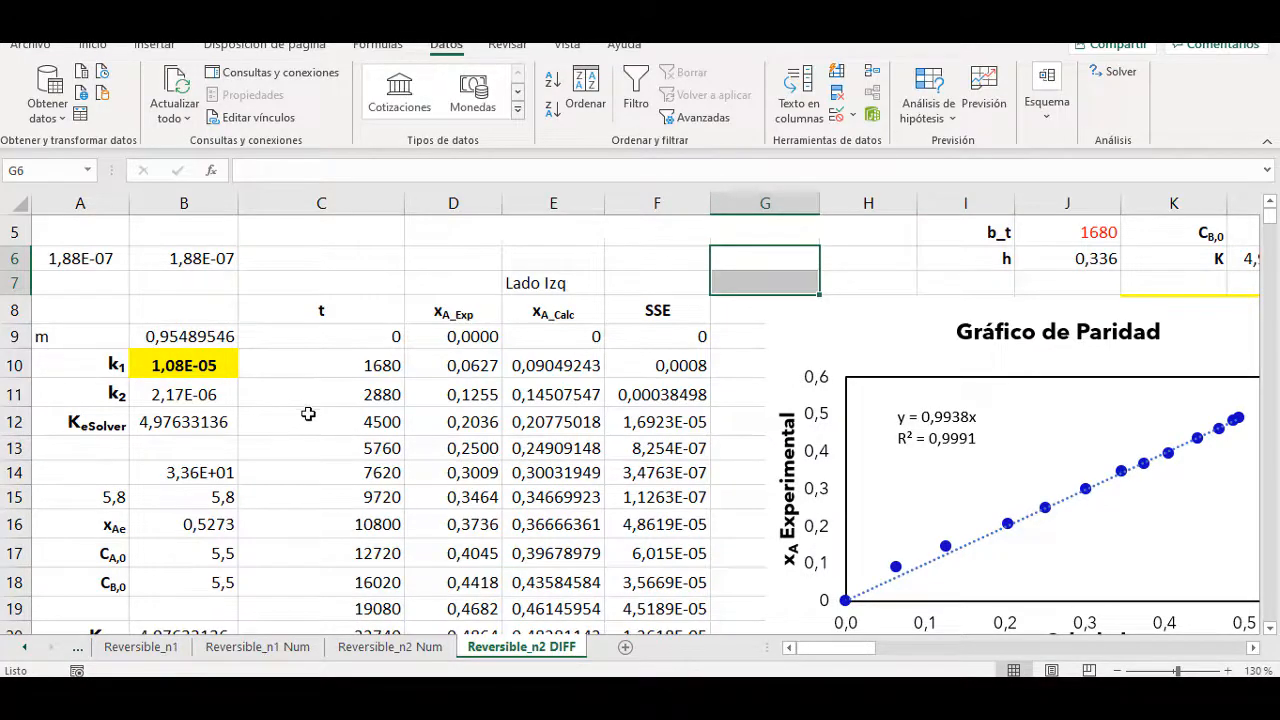
# Examine the solved k1 and k2, the SSE total, the regression cells and the parity chart's trend line.
pyautogui.scroll(-2, 372, 472)
pyautogui.scroll(2, 372, 472)
pyautogui.scroll(-4, 278, 441)
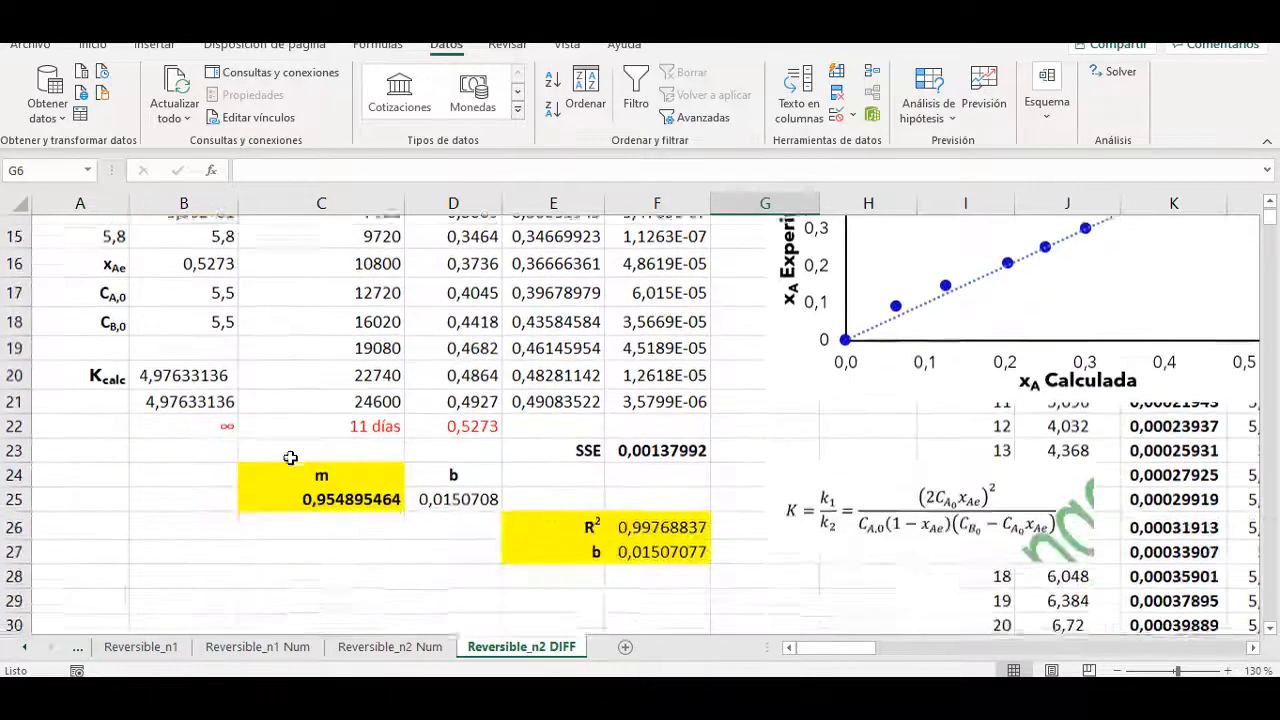
pyautogui.scroll(2, 470, 544)
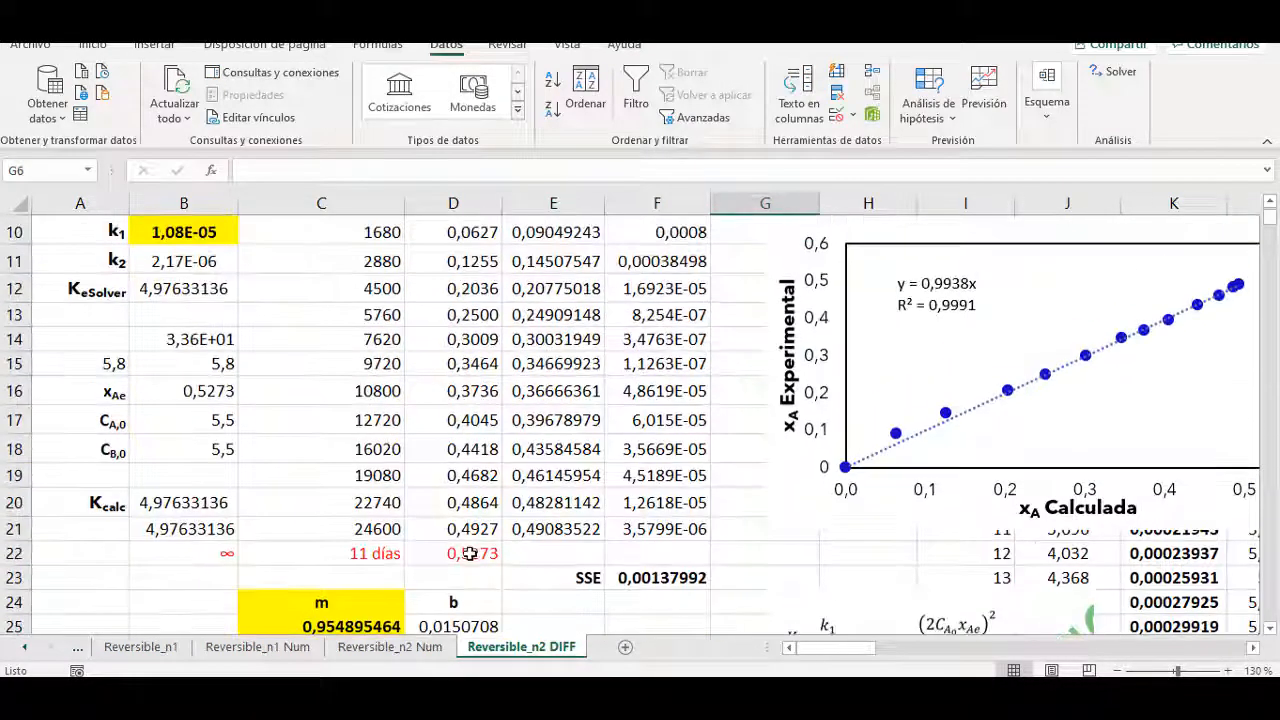
pyautogui.scroll(-2, 770, 490)
pyautogui.scroll(2, 800, 460)
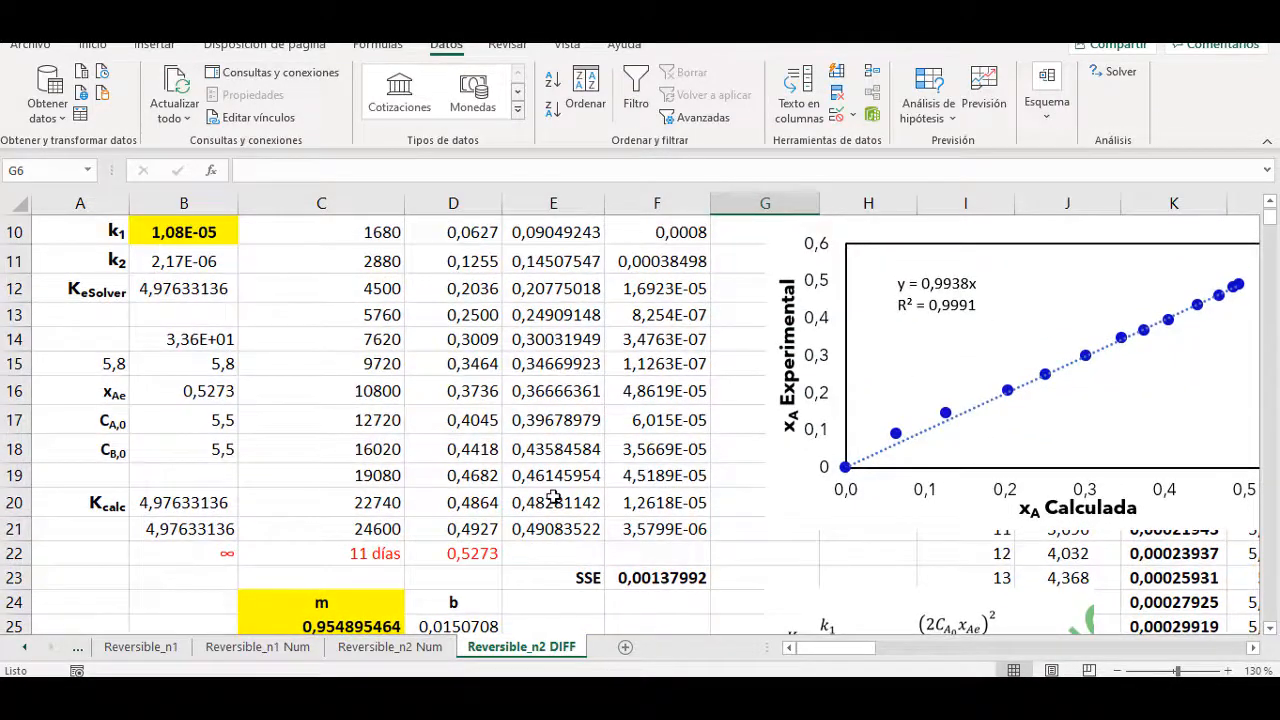
pyautogui.scroll(2, 553, 497)
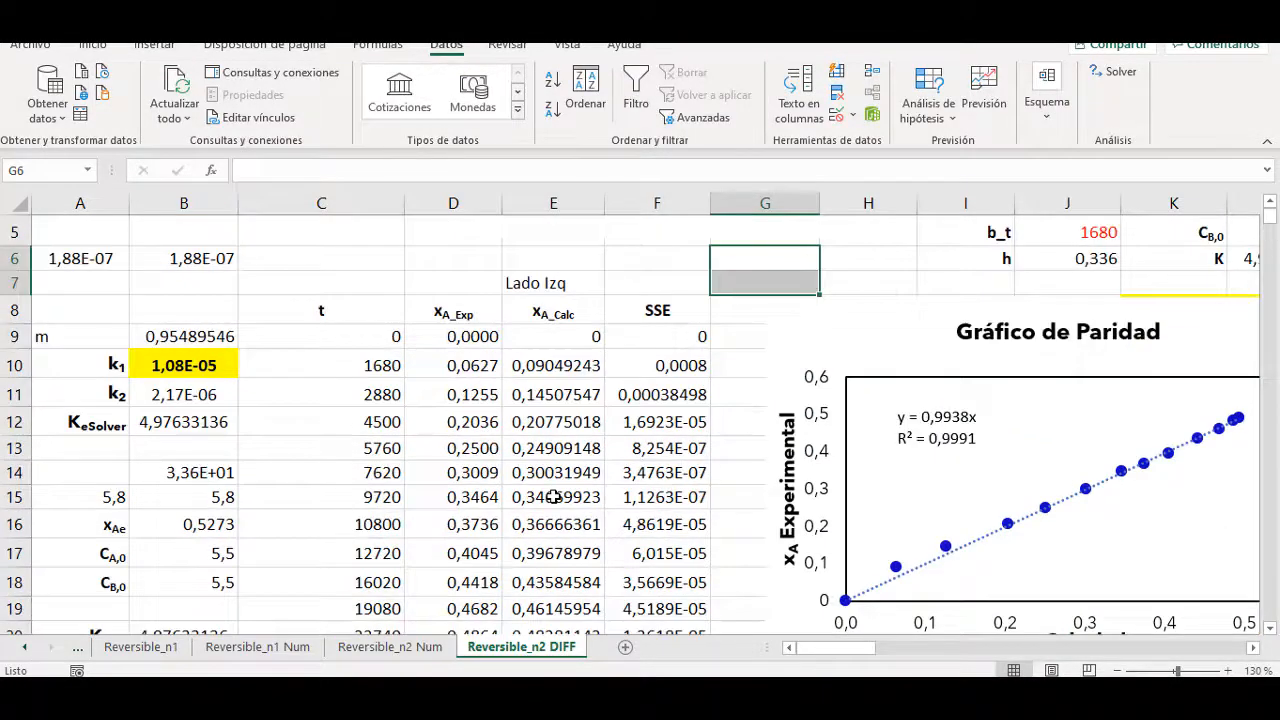
pyautogui.scroll(-2, 553, 497)
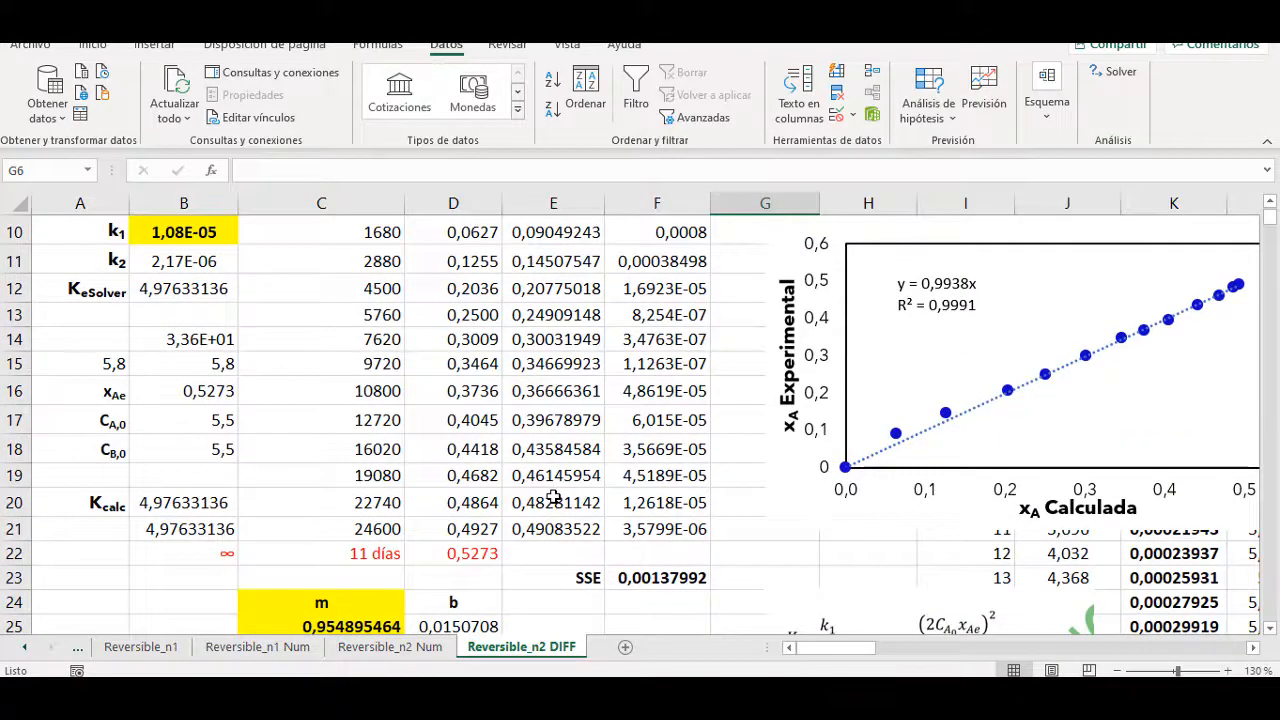
# Compare the parity chart's trend line equation and R² with the regression cells below the data table.
pyautogui.scroll(2, 624, 528)
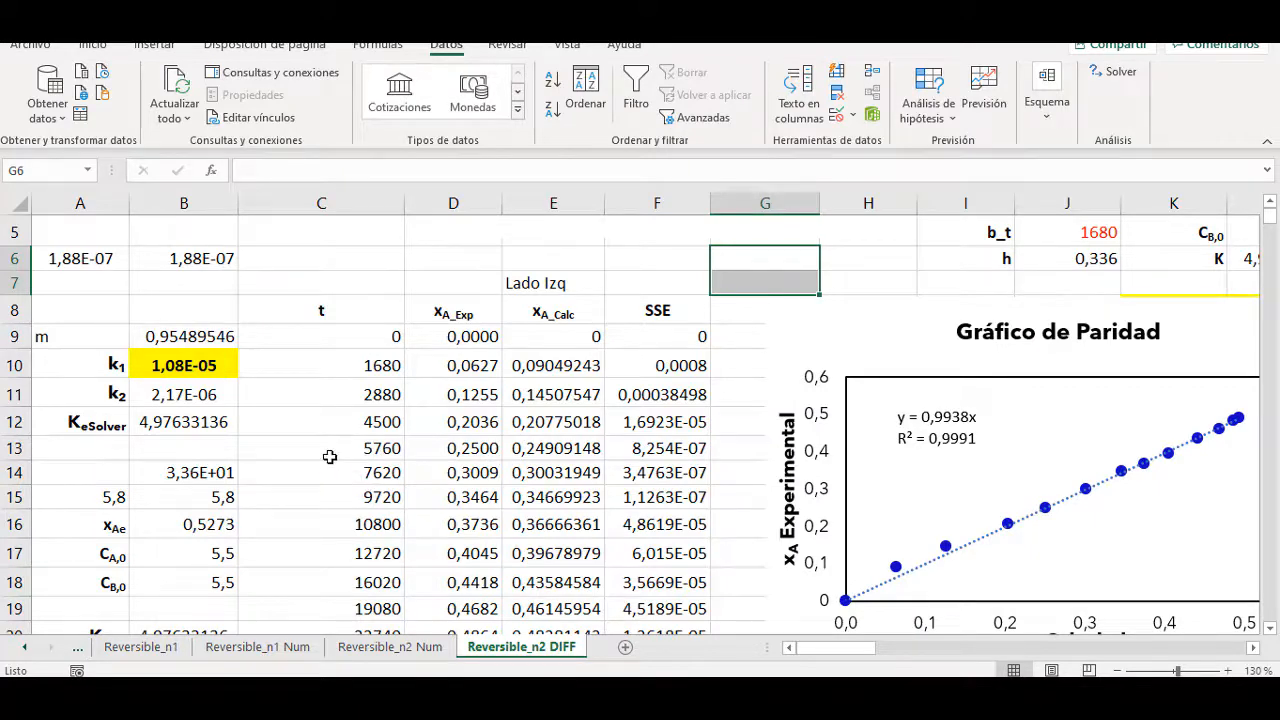
pyautogui.scroll(-5, 470, 453)
pyautogui.click(471, 456)
pyautogui.scroll(5, 471, 456)
pyautogui.scroll(-2, 478, 460)
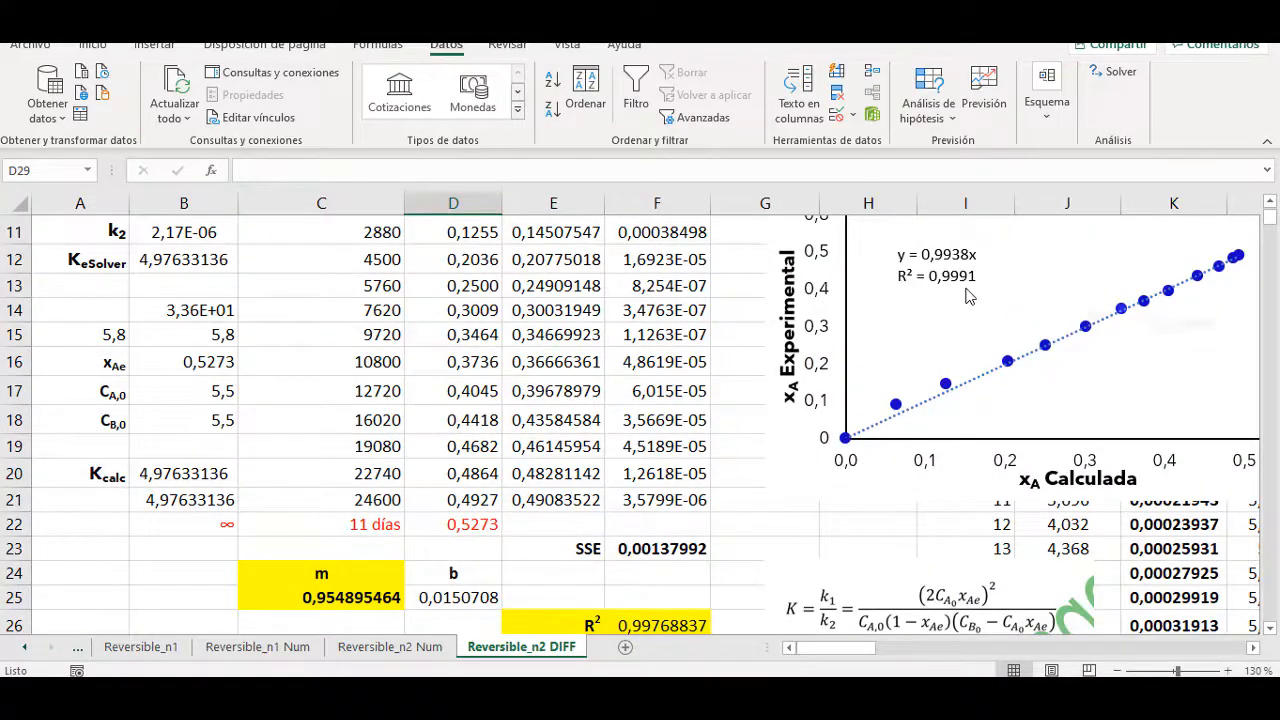
pyautogui.scroll(-2, 962, 310)
pyautogui.scroll(3, 978, 450)
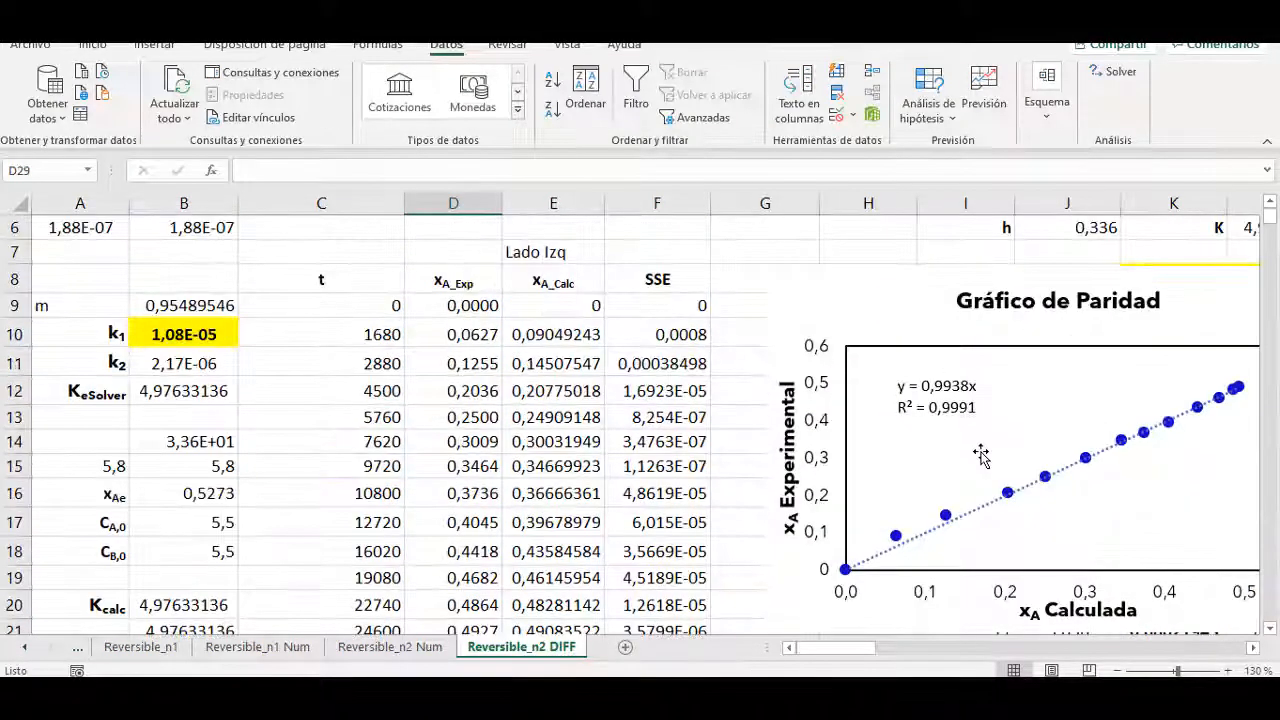
pyautogui.scroll(-2, 987, 419)
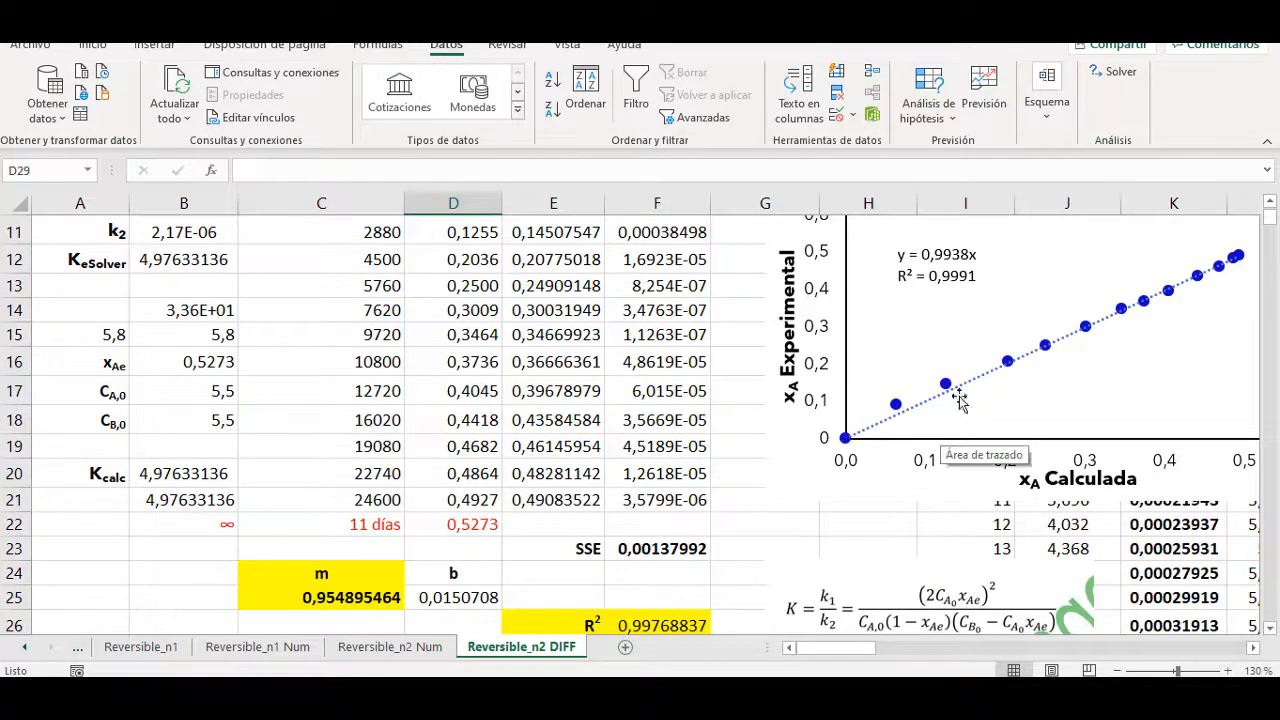
# Add const 0 and stats 0 to the ESTIMACION.LINEAL formula in C25 and compare the slope with the parity chart's equation.
pyautogui.doubleClick(380, 594)
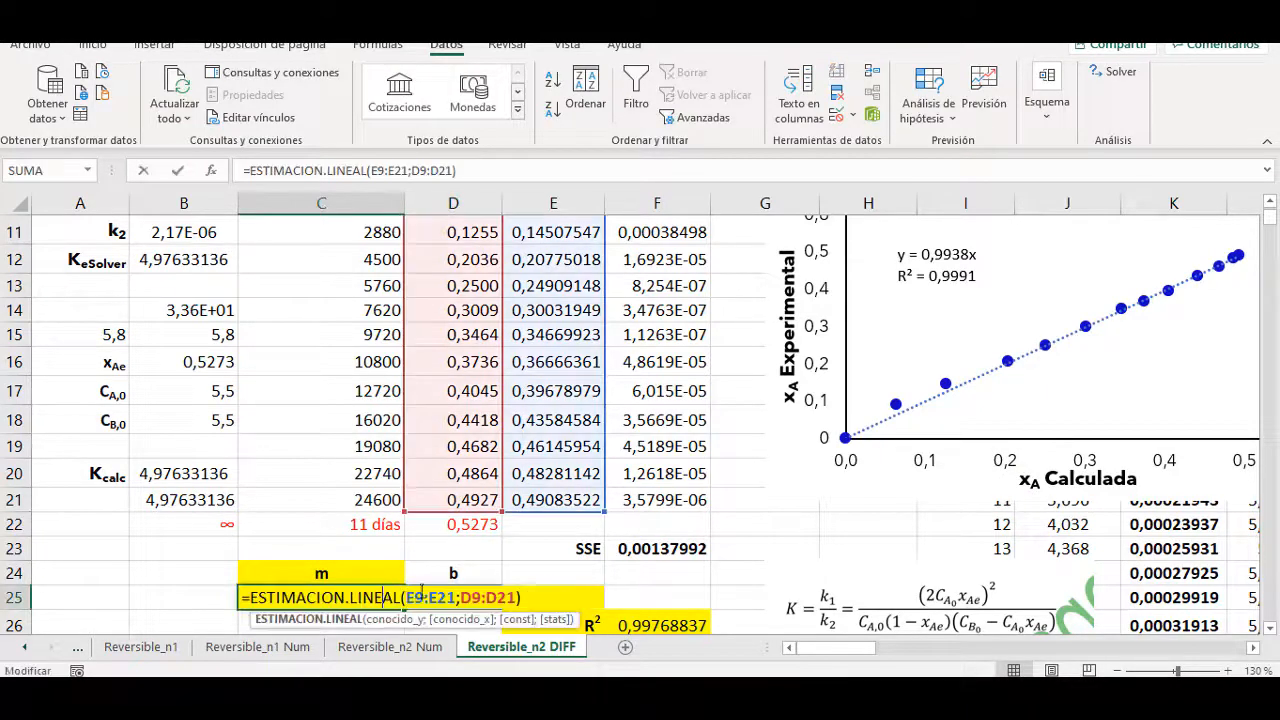
pyautogui.click(519, 597)
pyautogui.write(';0')
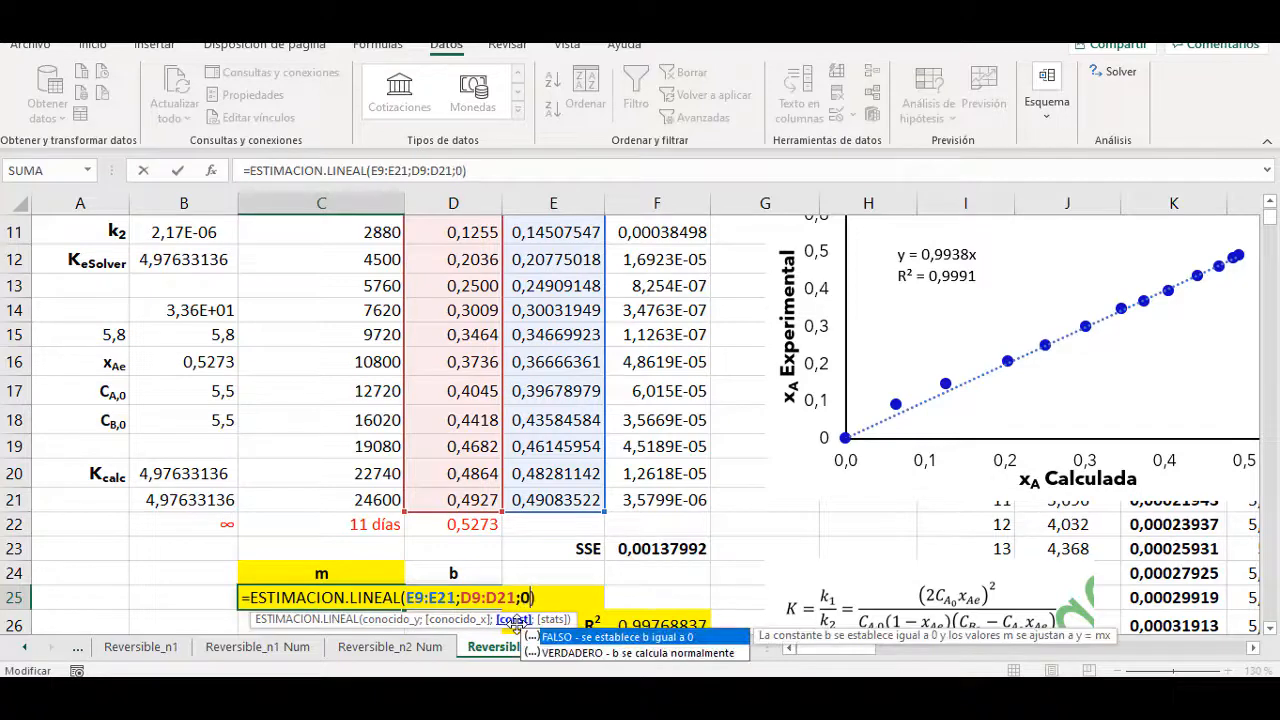
pyautogui.write(';0')
pyautogui.press('Return')
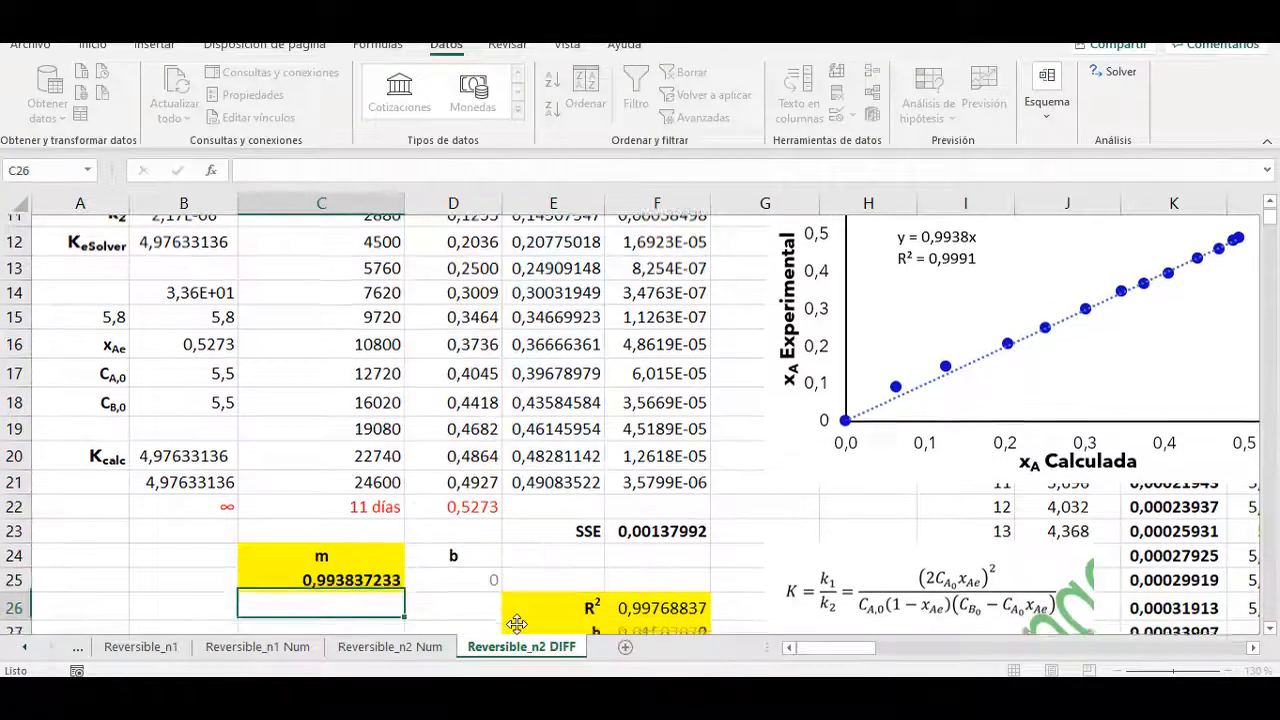
pyautogui.scroll(2, 481, 598)
pyautogui.scroll(-3, 481, 598)
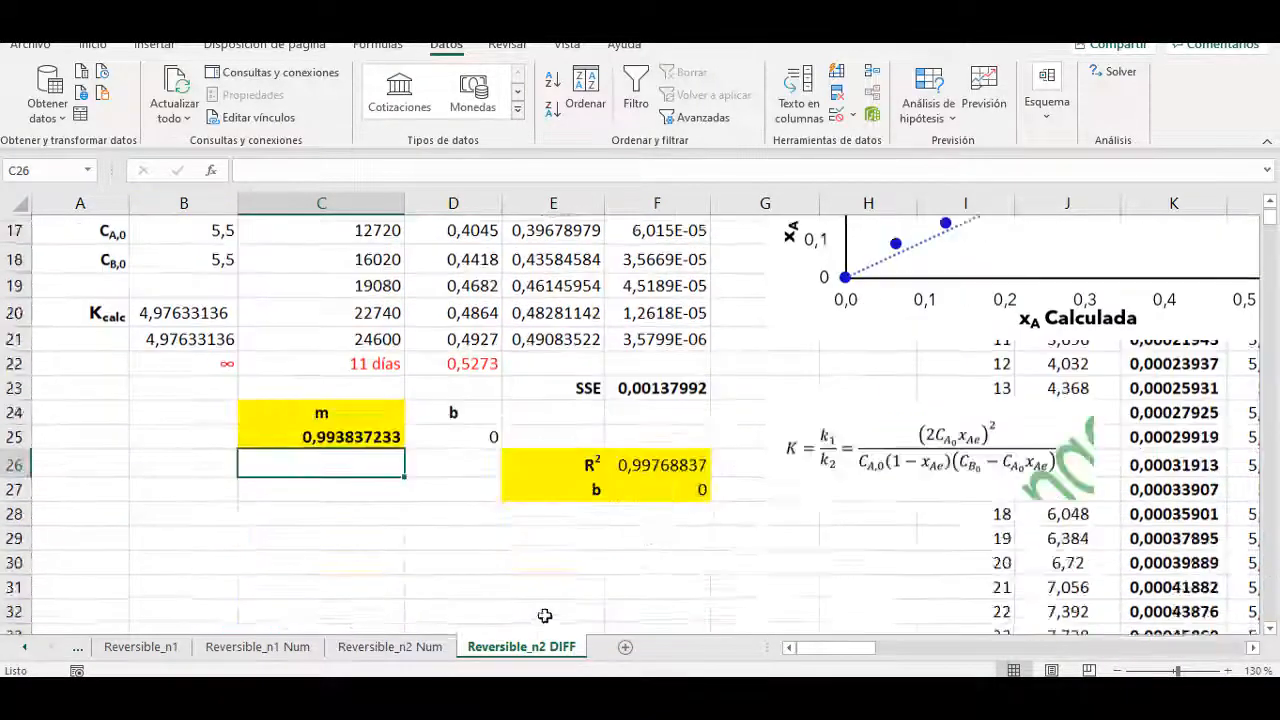
pyautogui.scroll(2, 481, 598)
pyautogui.scroll(2, 986, 446)
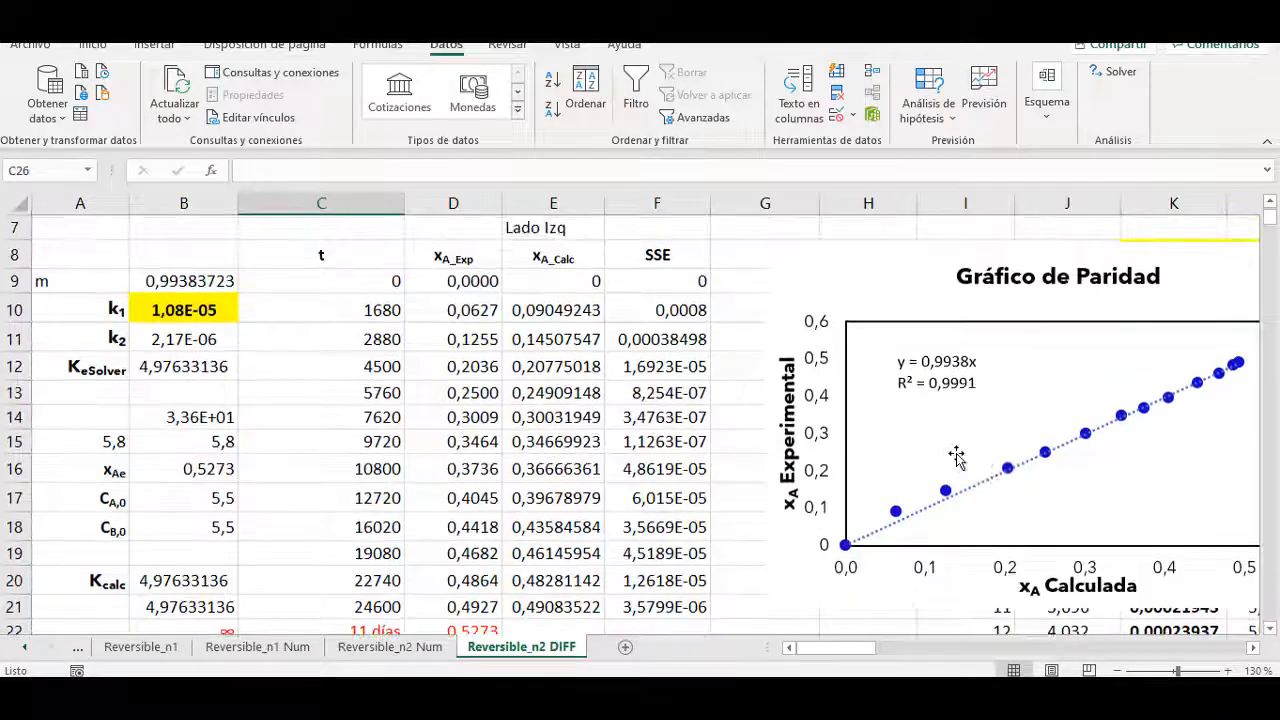
pyautogui.scroll(-2, 1006, 451)
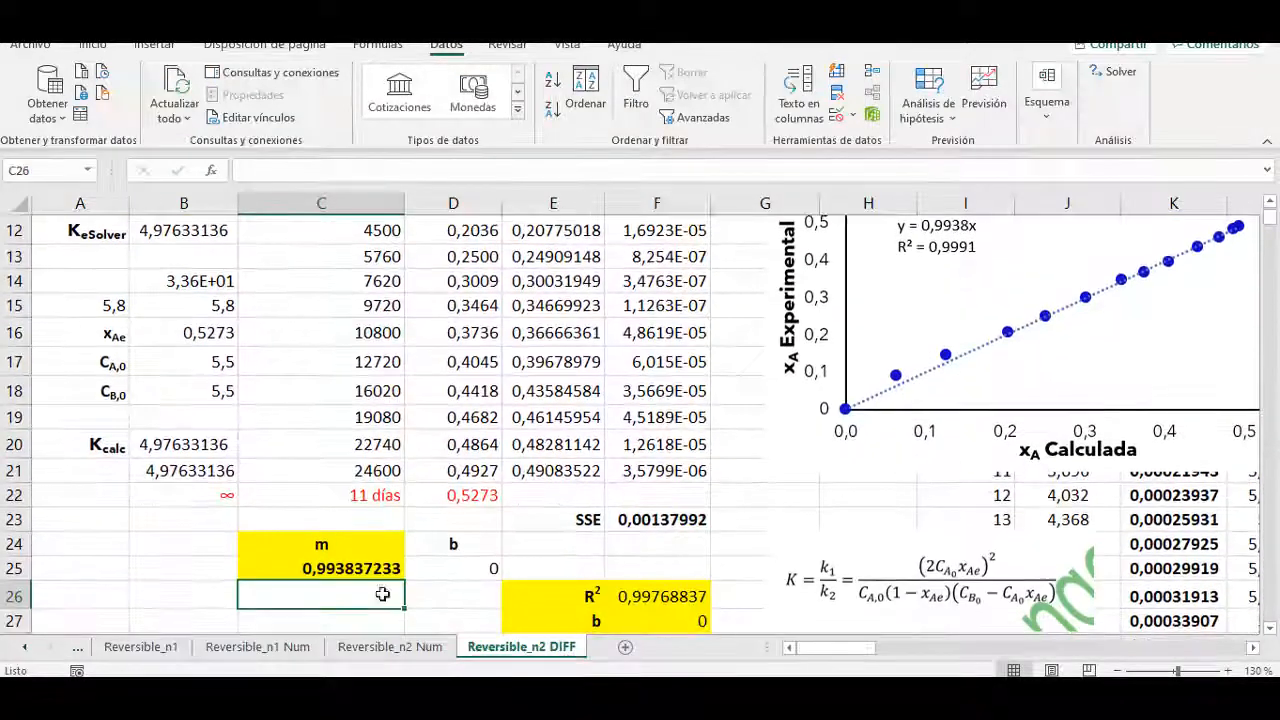
pyautogui.scroll(2, 1000, 450)
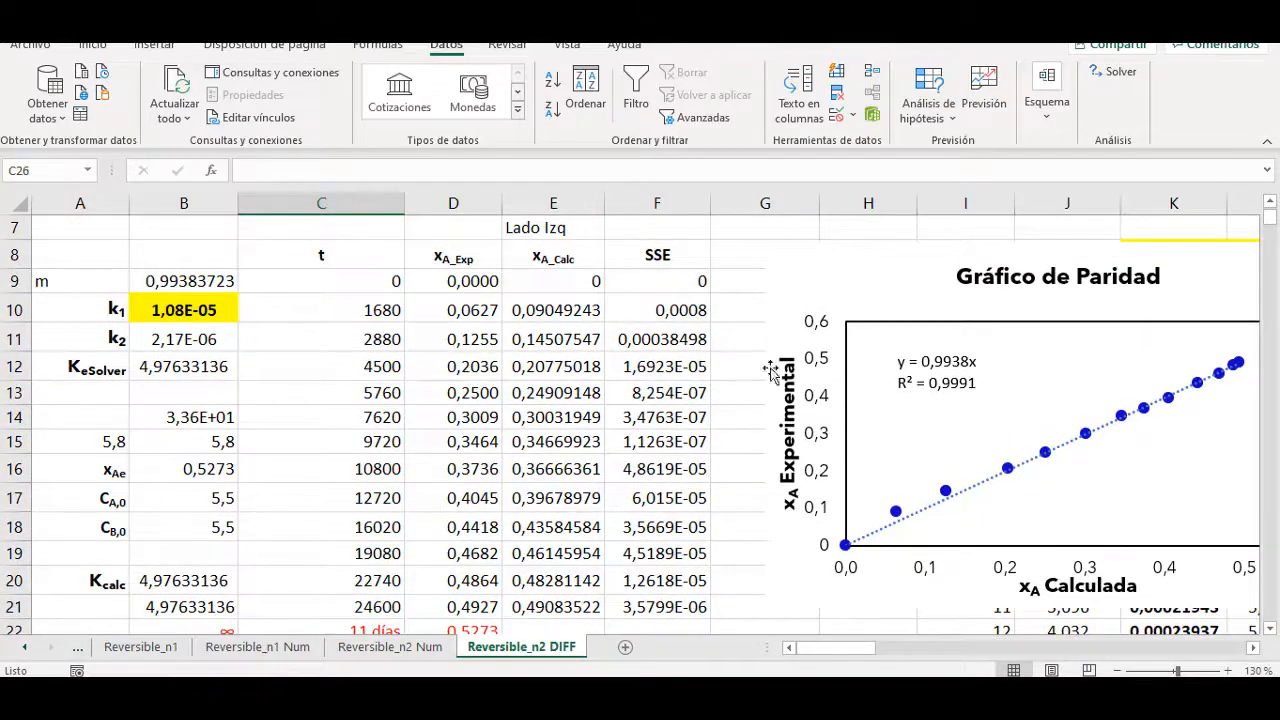
# Compare experimental and calculated conversions in D10:E11 and D14:E21 against the points on the parity chart.
pyautogui.click(485, 318)
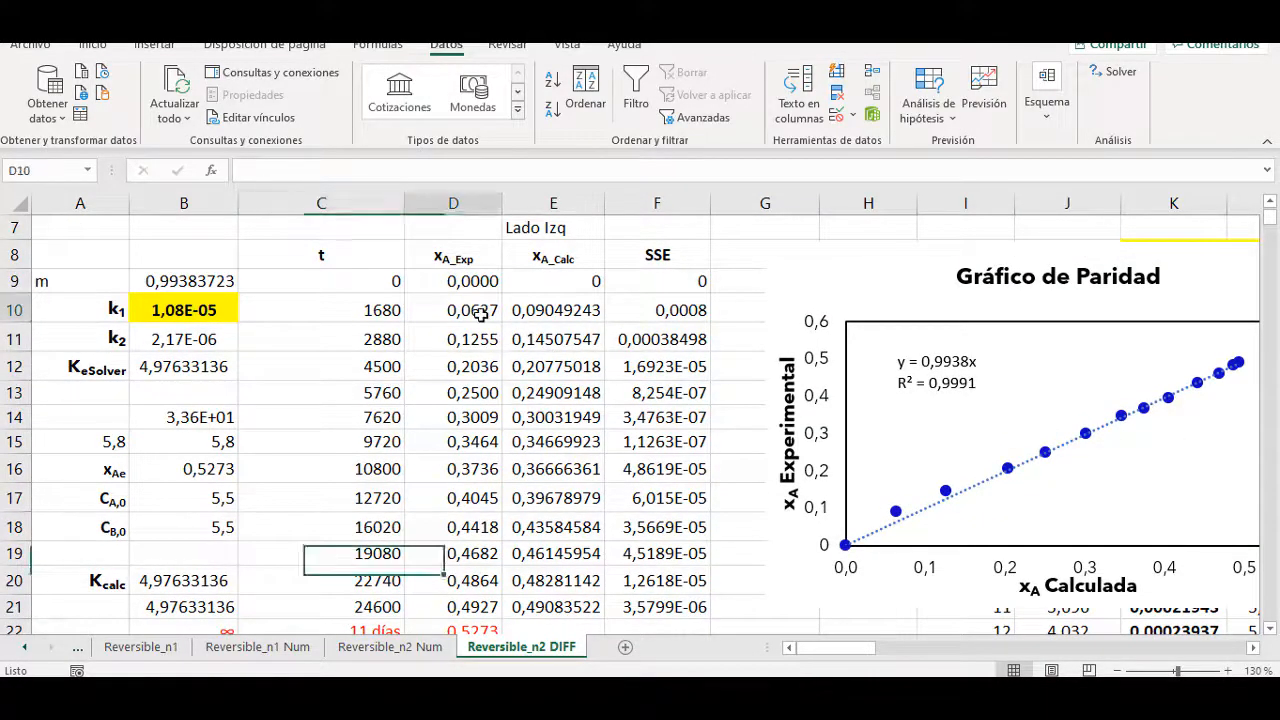
pyautogui.keyDown('shift'); pyautogui.click(533, 346); pyautogui.keyUp('shift')
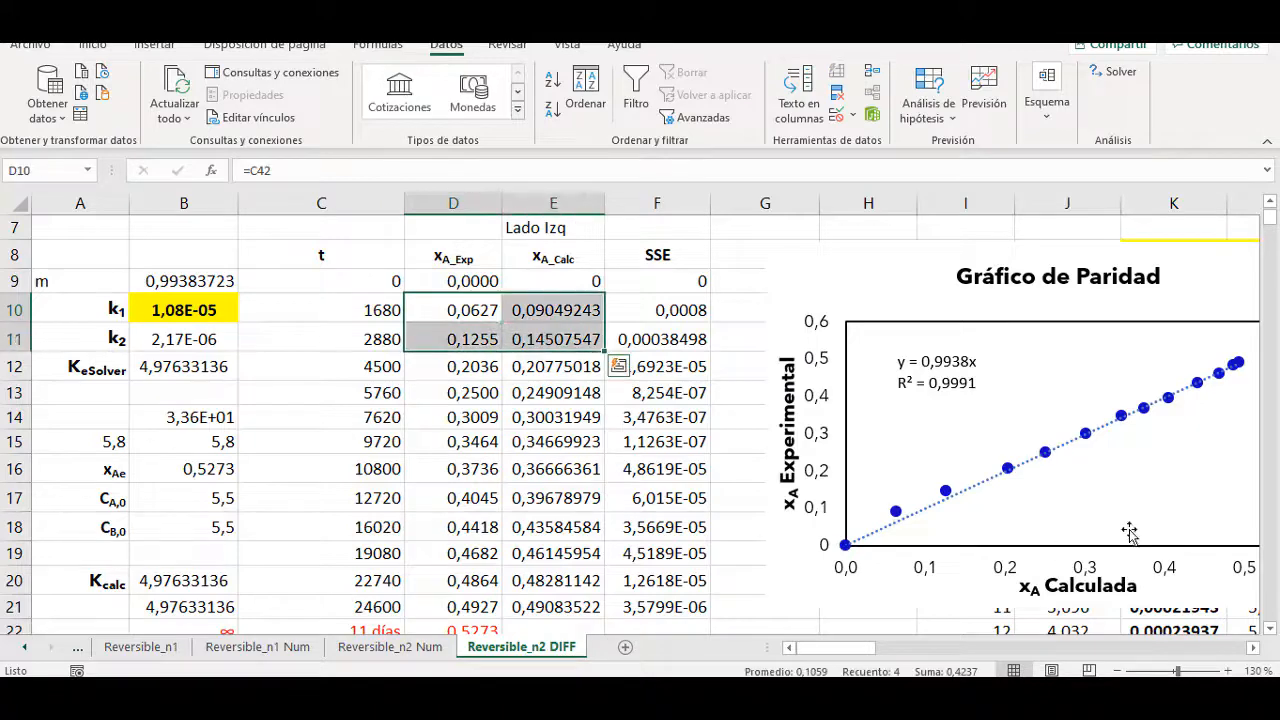
pyautogui.click(553, 415)
pyautogui.scroll(-2, 556, 465)
pyautogui.click(556, 470)
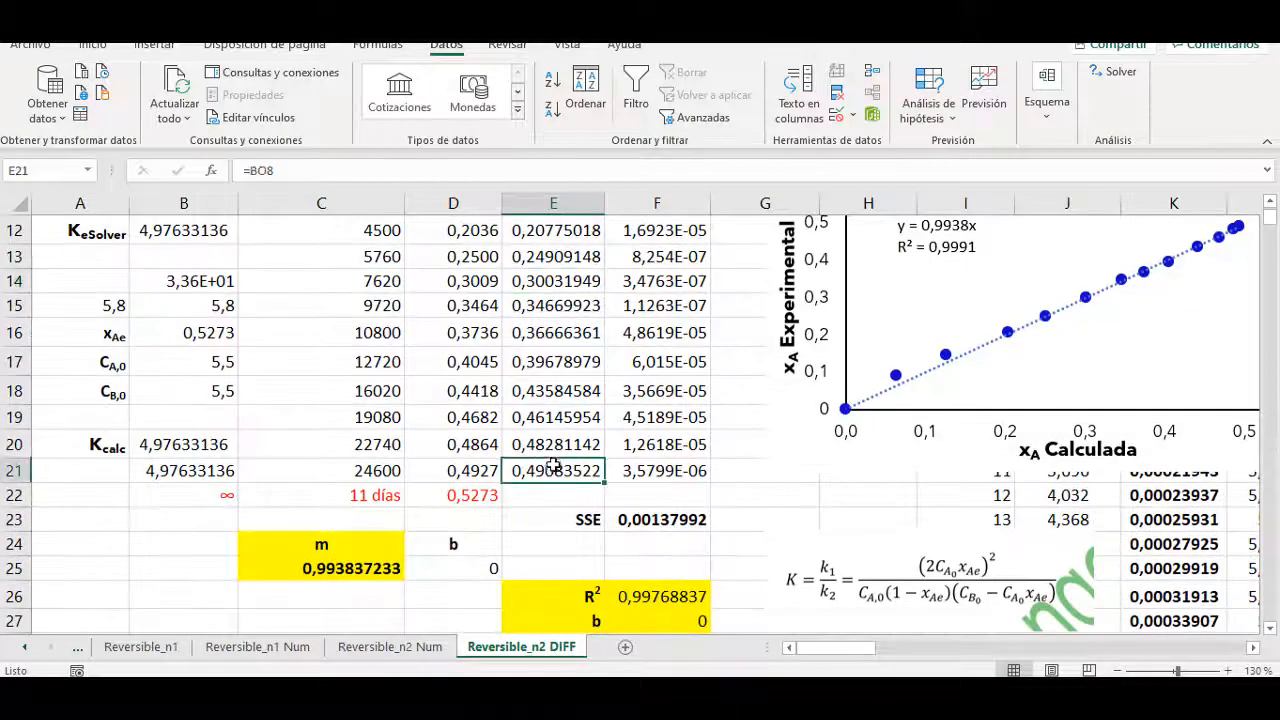
pyautogui.keyDown('shift'); pyautogui.click(468, 432); pyautogui.keyUp('shift')
pyautogui.keyDown('shift'); pyautogui.click(465, 348); pyautogui.keyUp('shift')
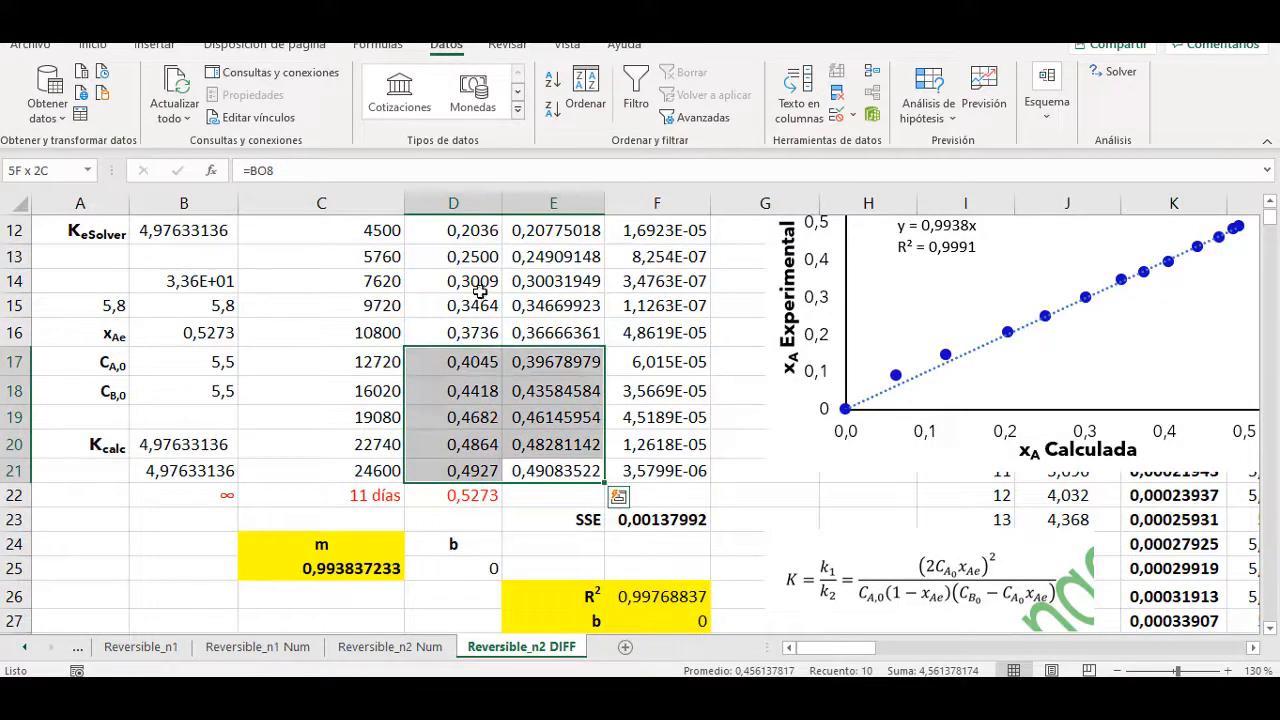
pyautogui.keyDown('shift'); pyautogui.click(478, 285); pyautogui.keyUp('shift')
pyautogui.scroll(-2, 592, 352)
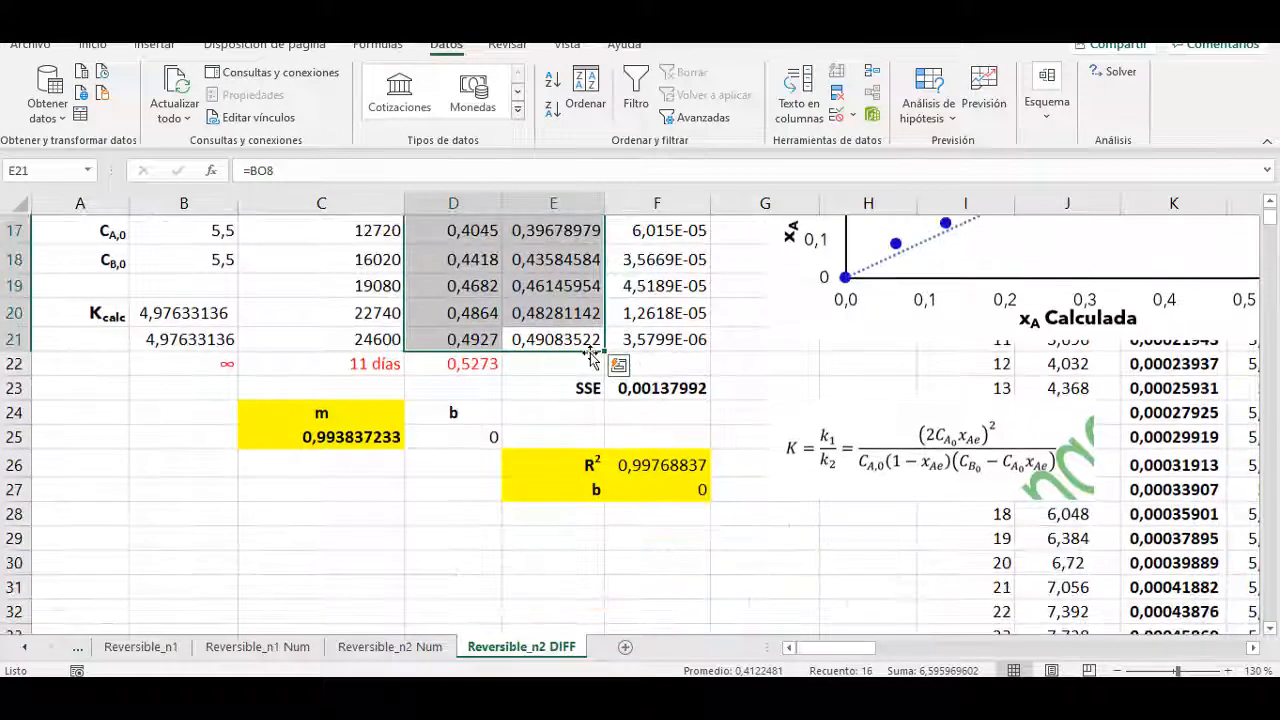
pyautogui.scroll(2, 553, 367)
pyautogui.scroll(1, 553, 367)
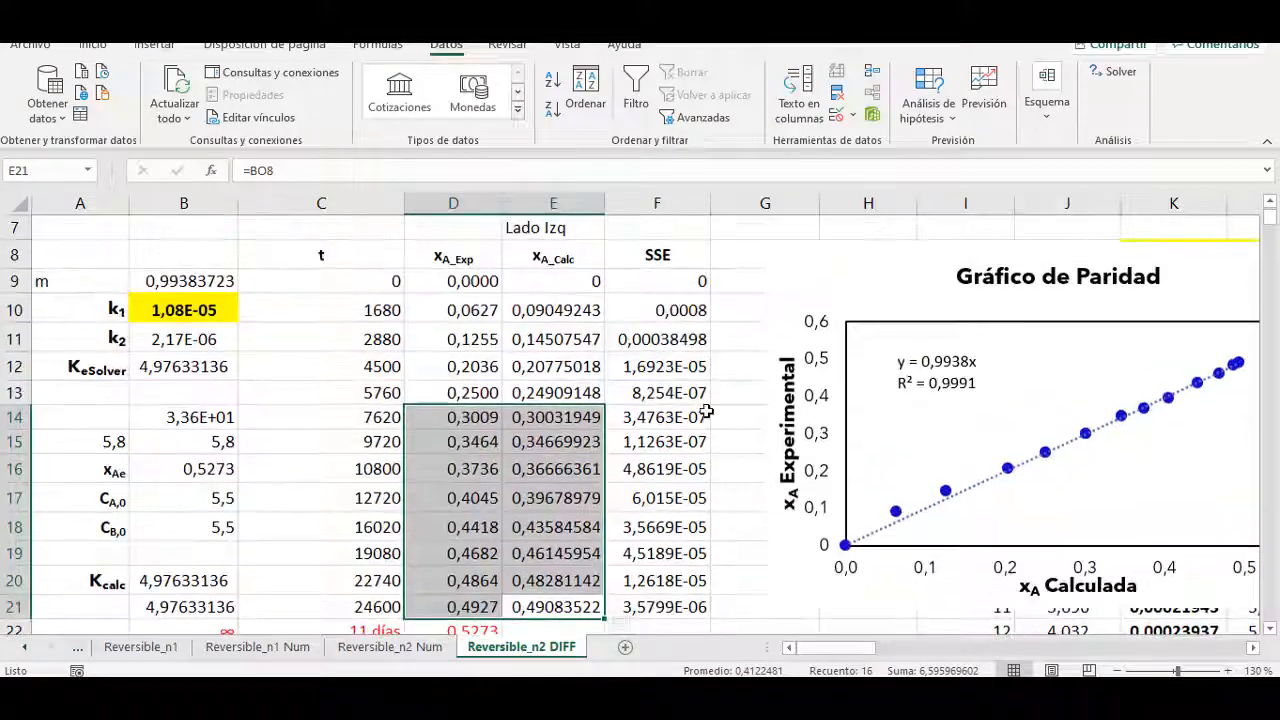
# Examine the R² formula in F26 and the slope formula in C25 against the chart's trend line values.
pyautogui.scroll(-1, 600, 400)
pyautogui.scroll(1, 650, 430)
pyautogui.scroll(-1, 710, 469)
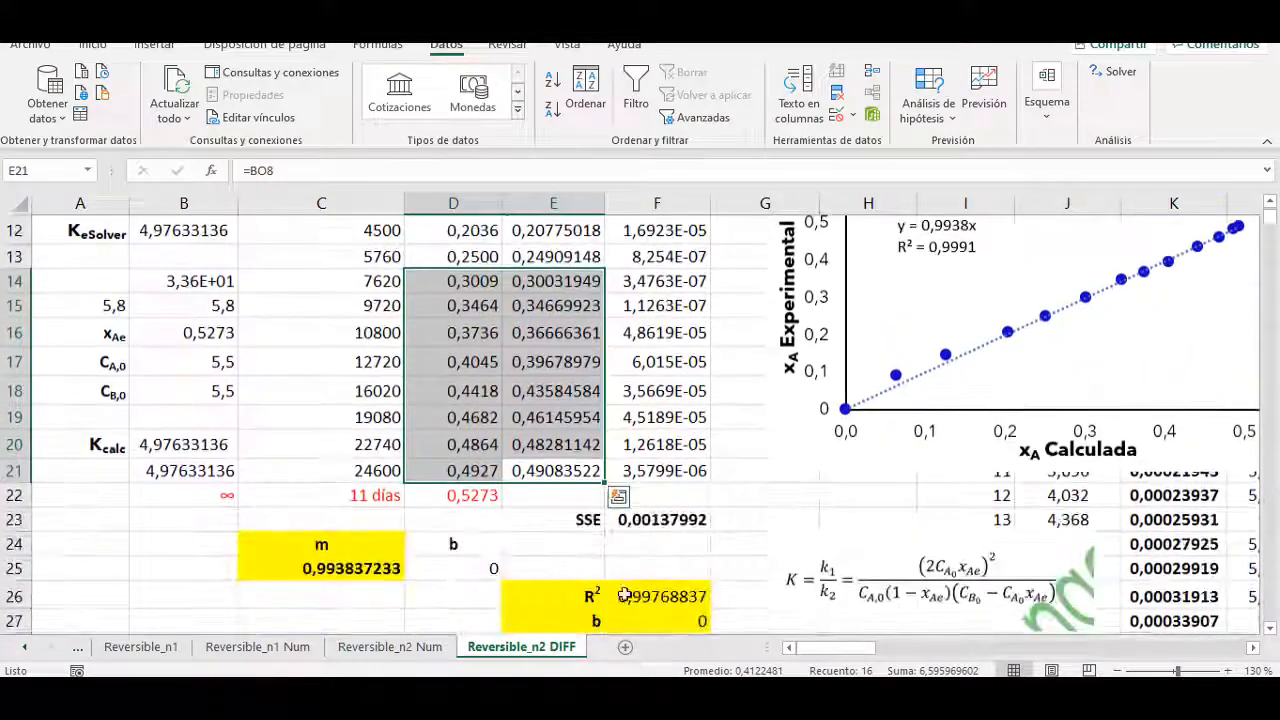
pyautogui.scroll(-2, 622, 592)
pyautogui.scroll(1, 608, 510)
pyautogui.scroll(1, 614, 503)
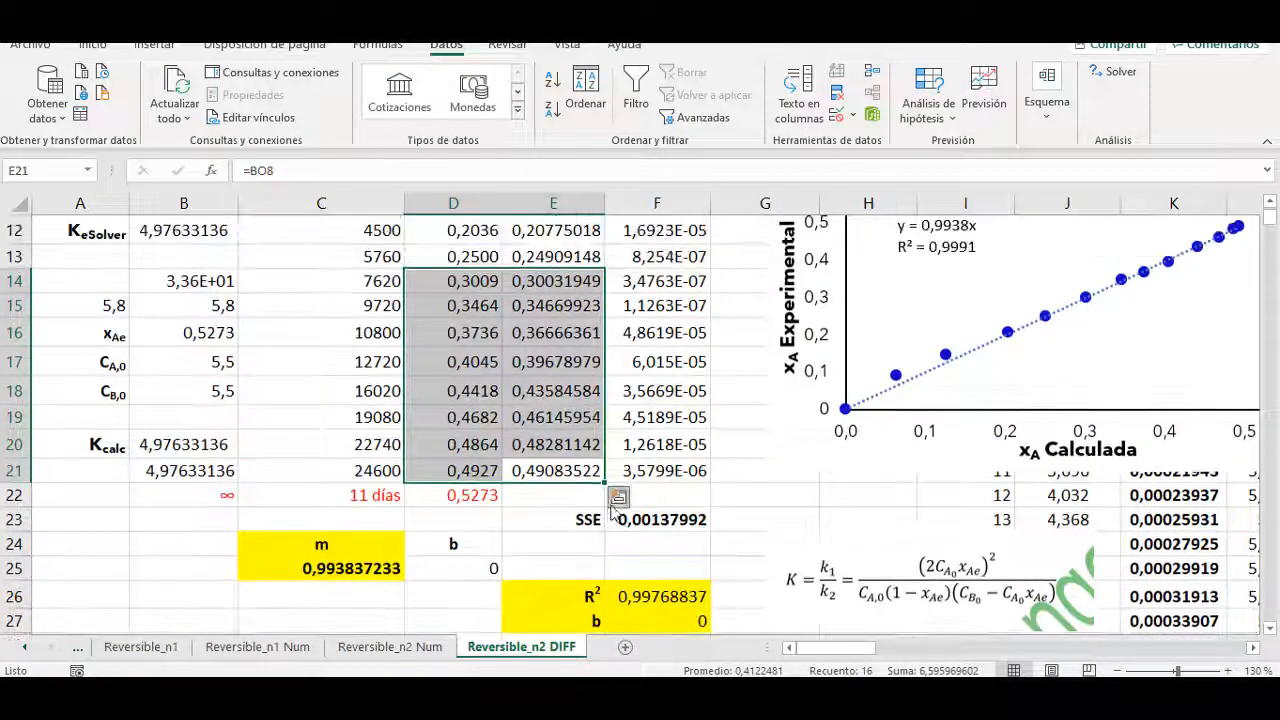
pyautogui.click(658, 597)
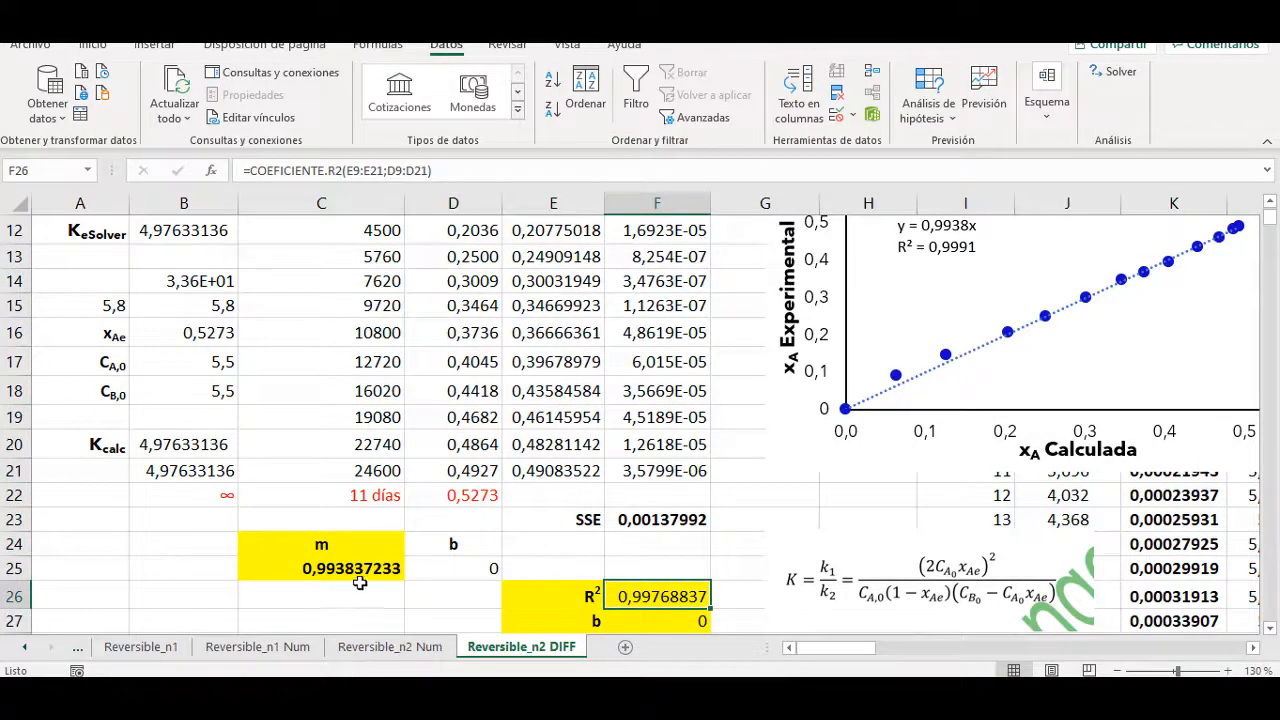
pyautogui.scroll(2, 600, 495)
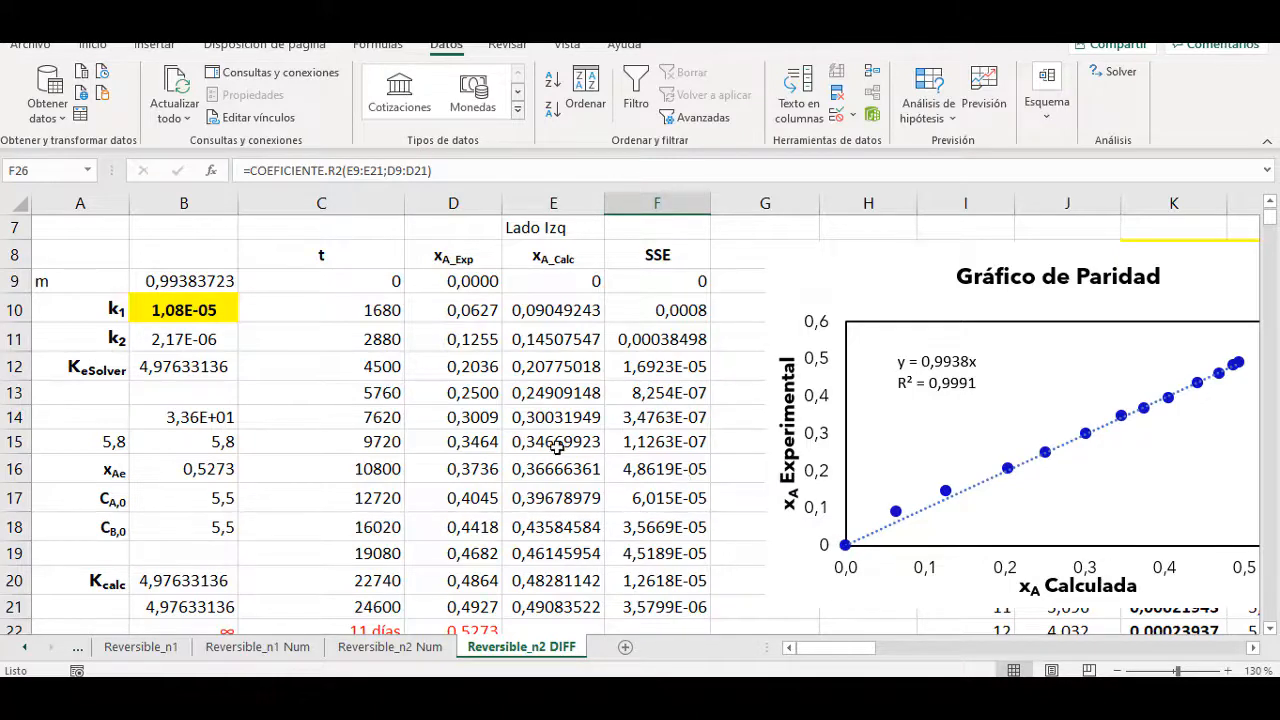
pyautogui.scroll(-2, 557, 449)
pyautogui.click(360, 568)
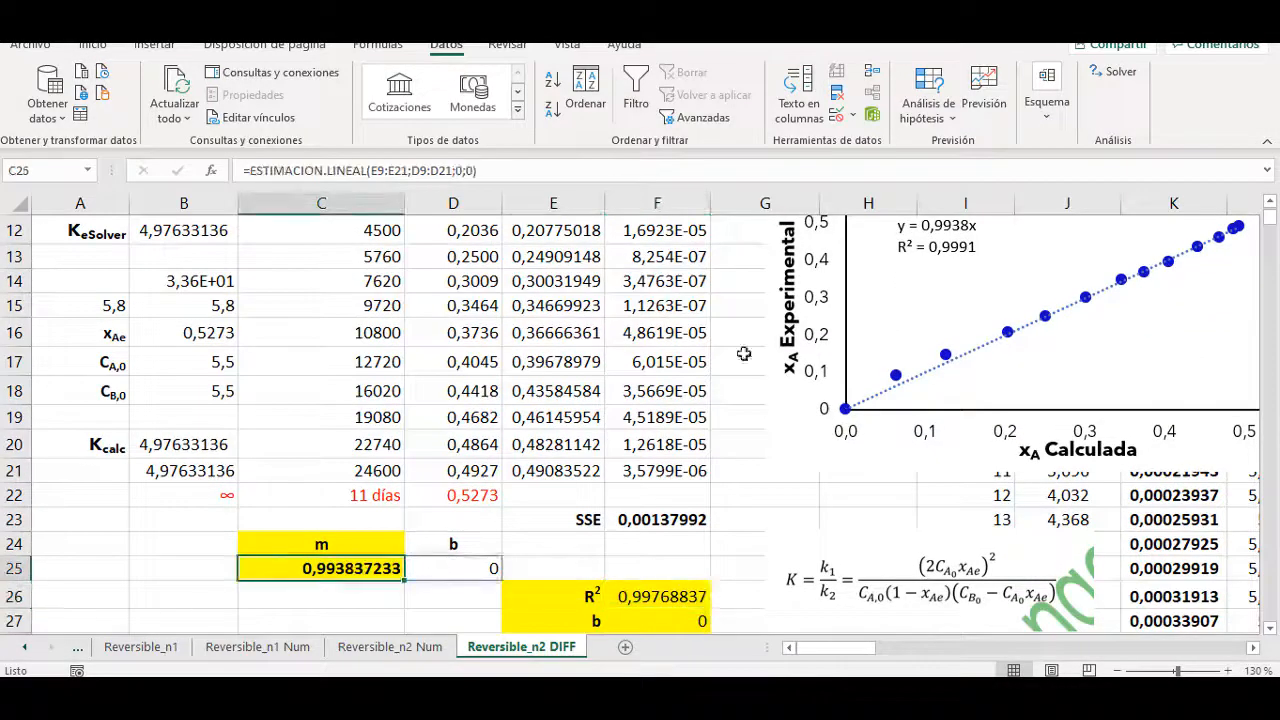
pyautogui.click(678, 600)
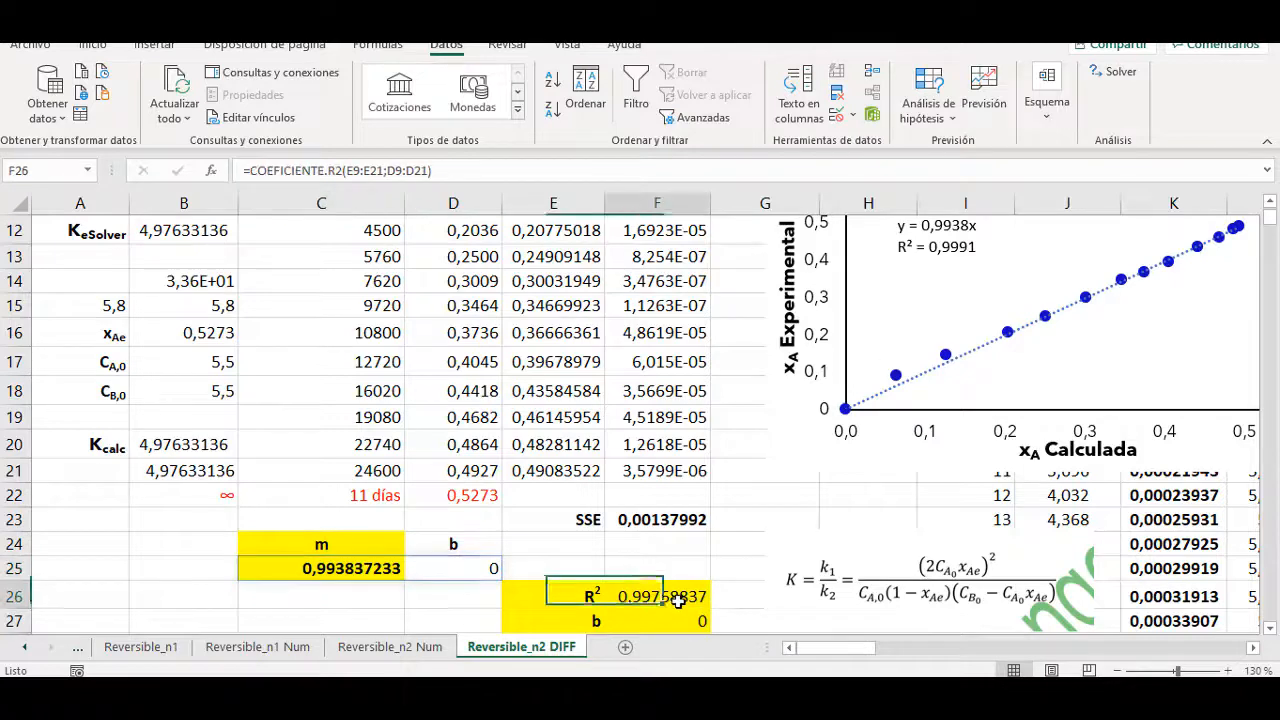
pyautogui.click(330, 568)
pyautogui.scroll(2, 433, 535)
pyautogui.scroll(-2, 433, 535)
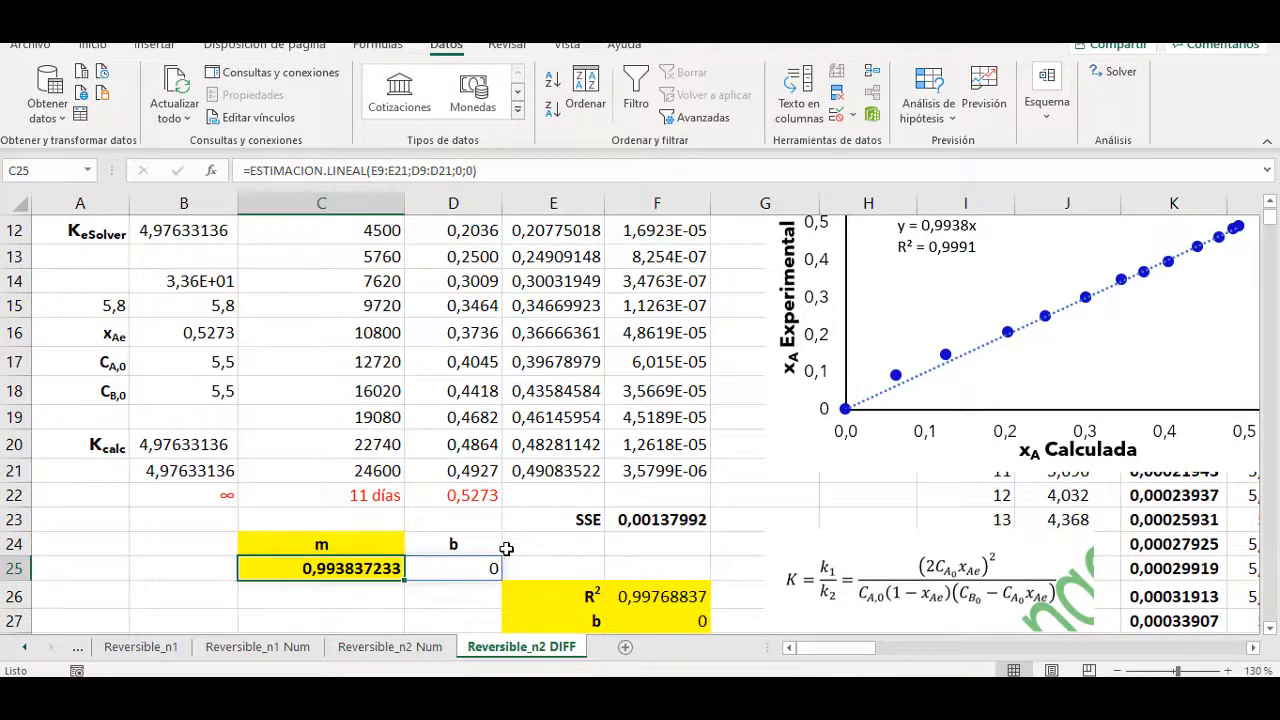
# Remove the const and stats arguments from the ESTIMACION.LINEAL formula in C25 and review the slope, intercept and R² cells.
pyautogui.doubleClick(380, 568)
pyautogui.click(532, 568)
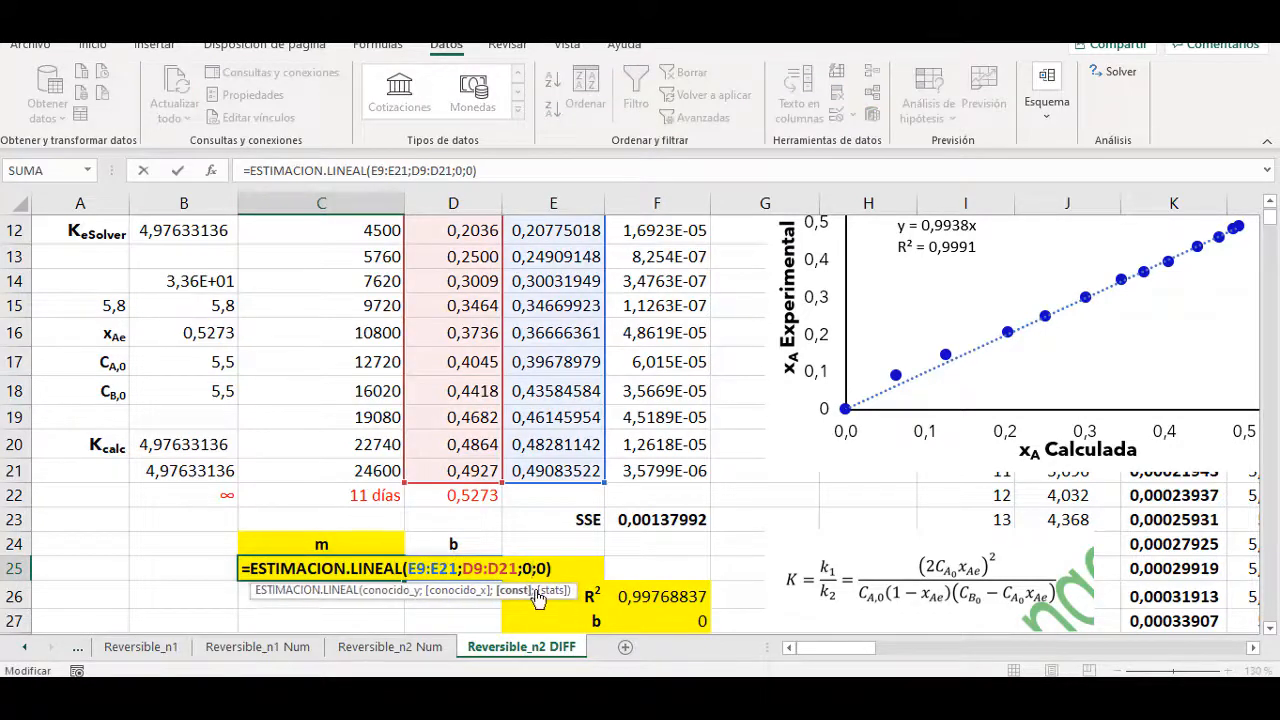
pyautogui.press('Delete')
pyautogui.press('Delete')
pyautogui.press('Delete')
pyautogui.press('Delete')
pyautogui.press('Return')
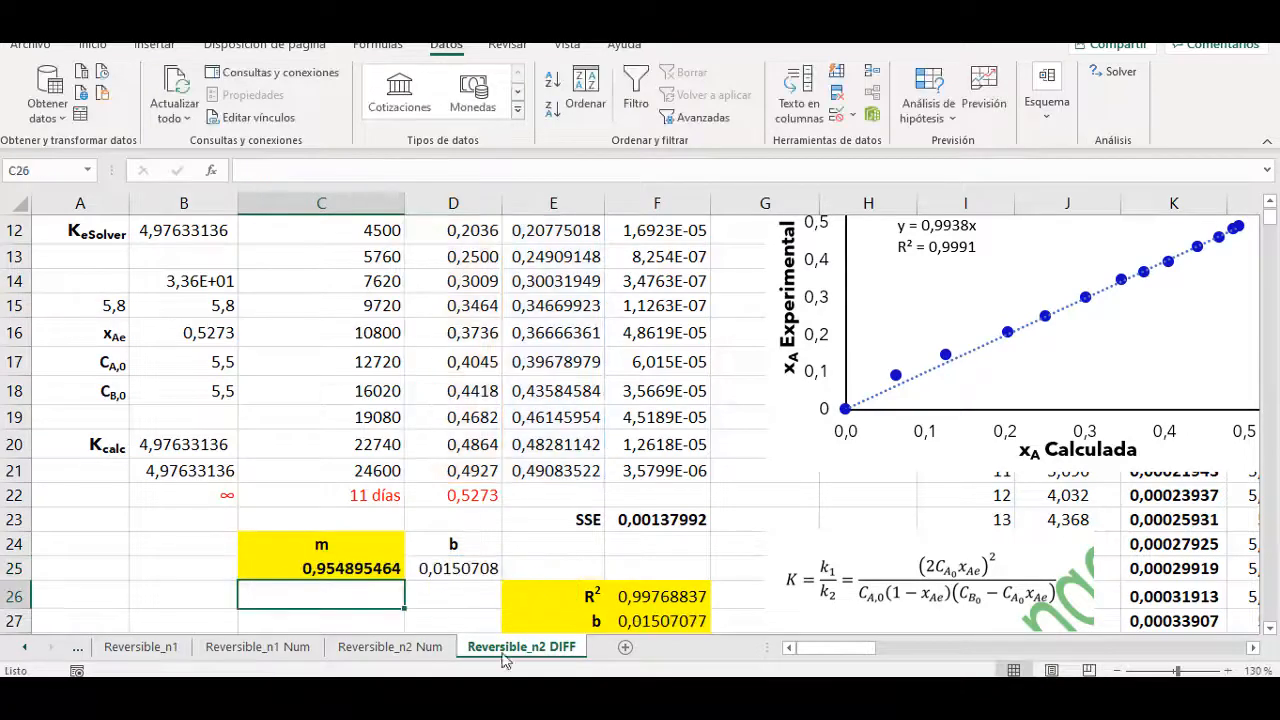
pyautogui.click(457, 568)
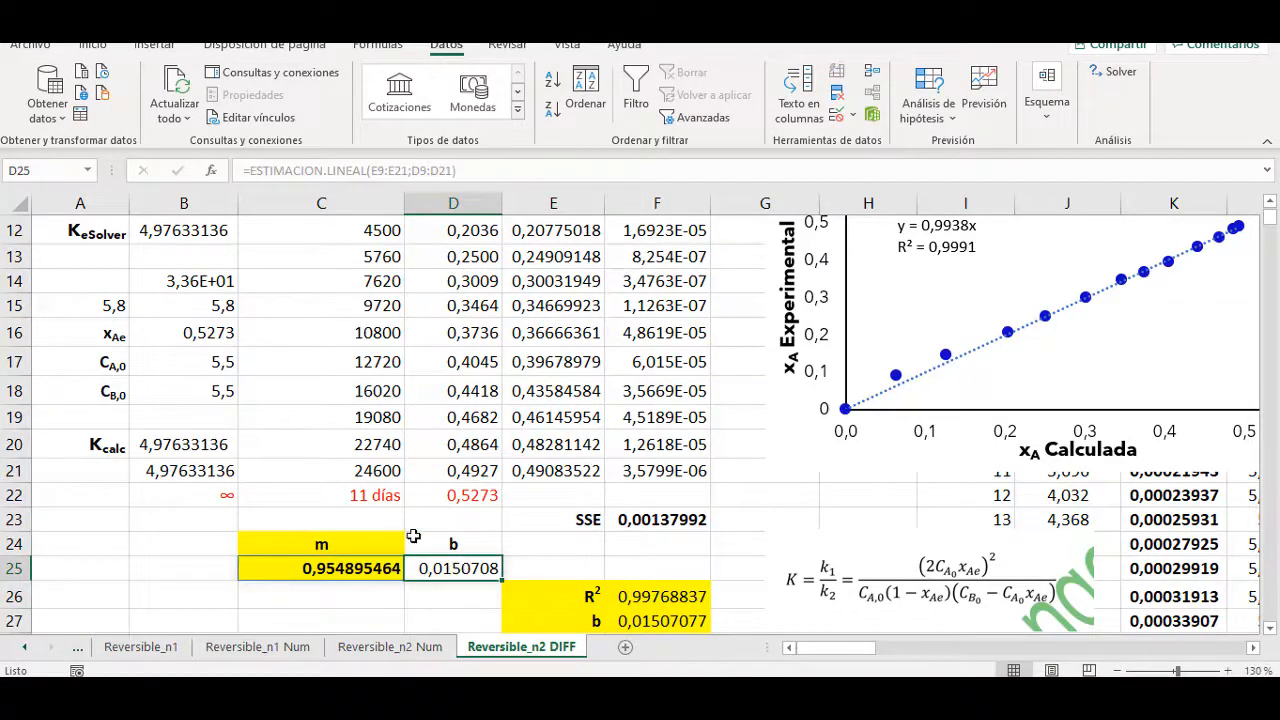
pyautogui.scroll(3, 440, 532)
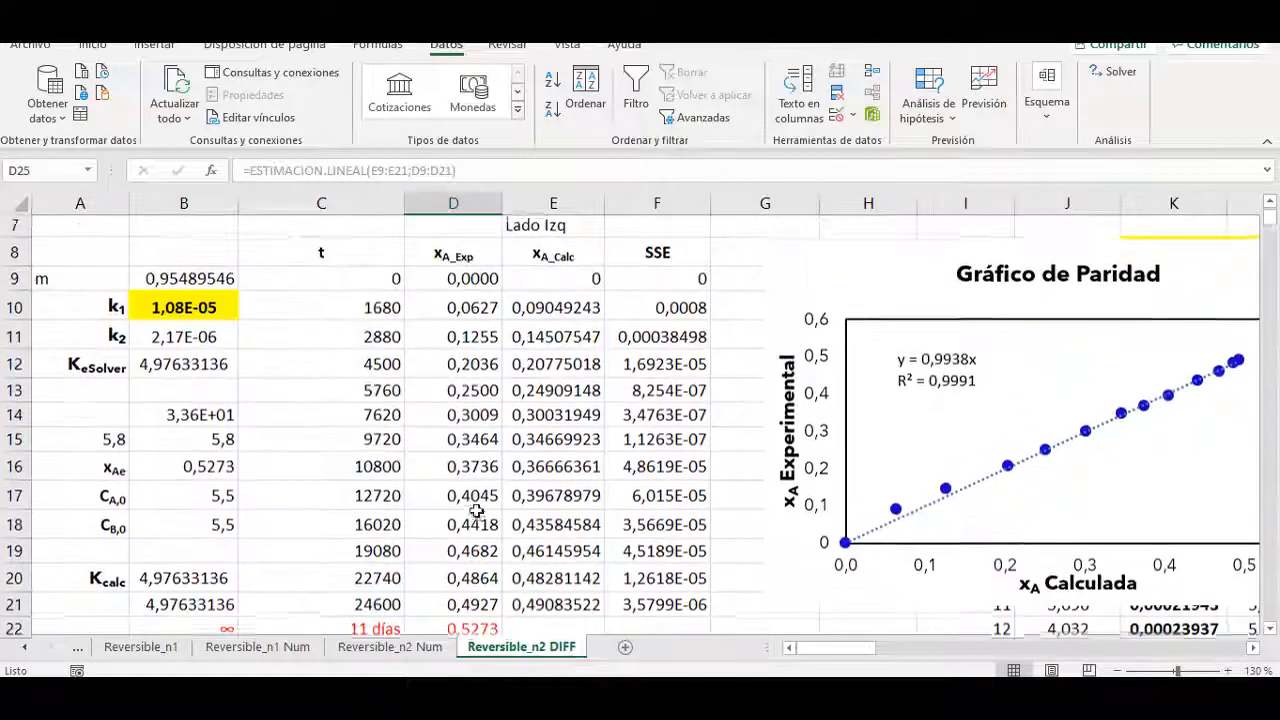
pyautogui.scroll(-3, 318, 420)
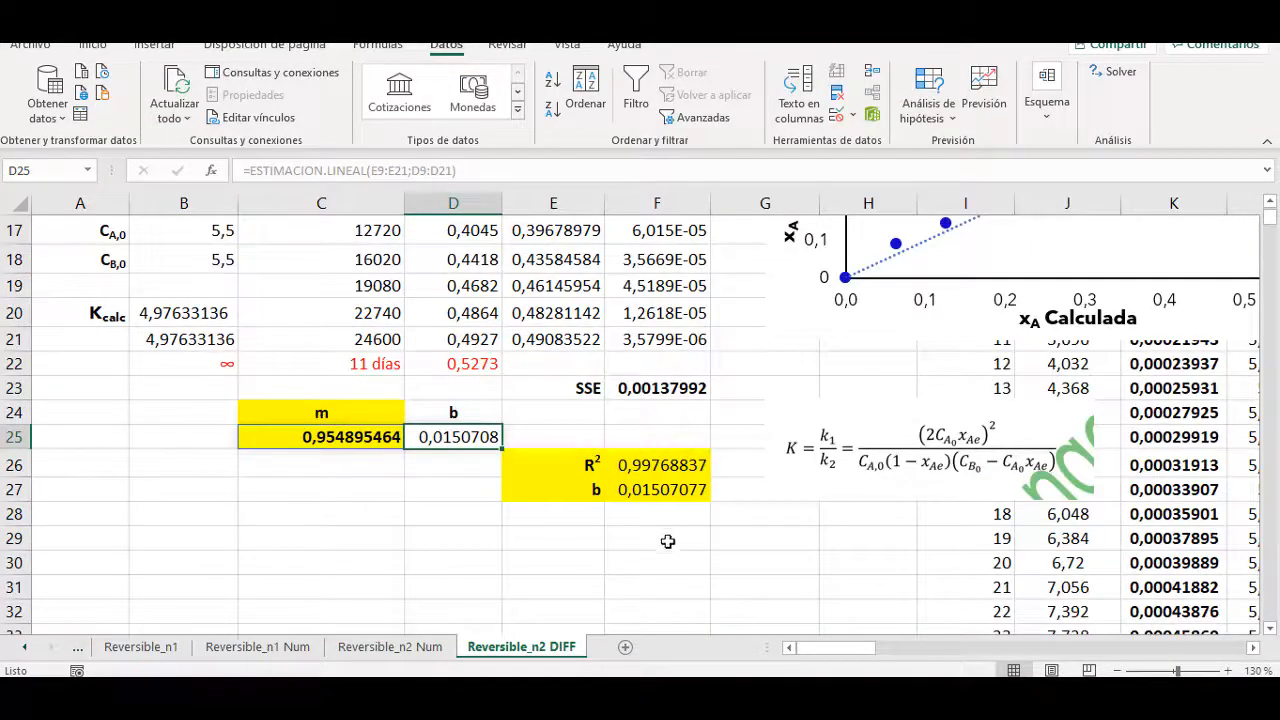
pyautogui.scroll(2, 519, 545)
pyautogui.scroll(2, 450, 520)
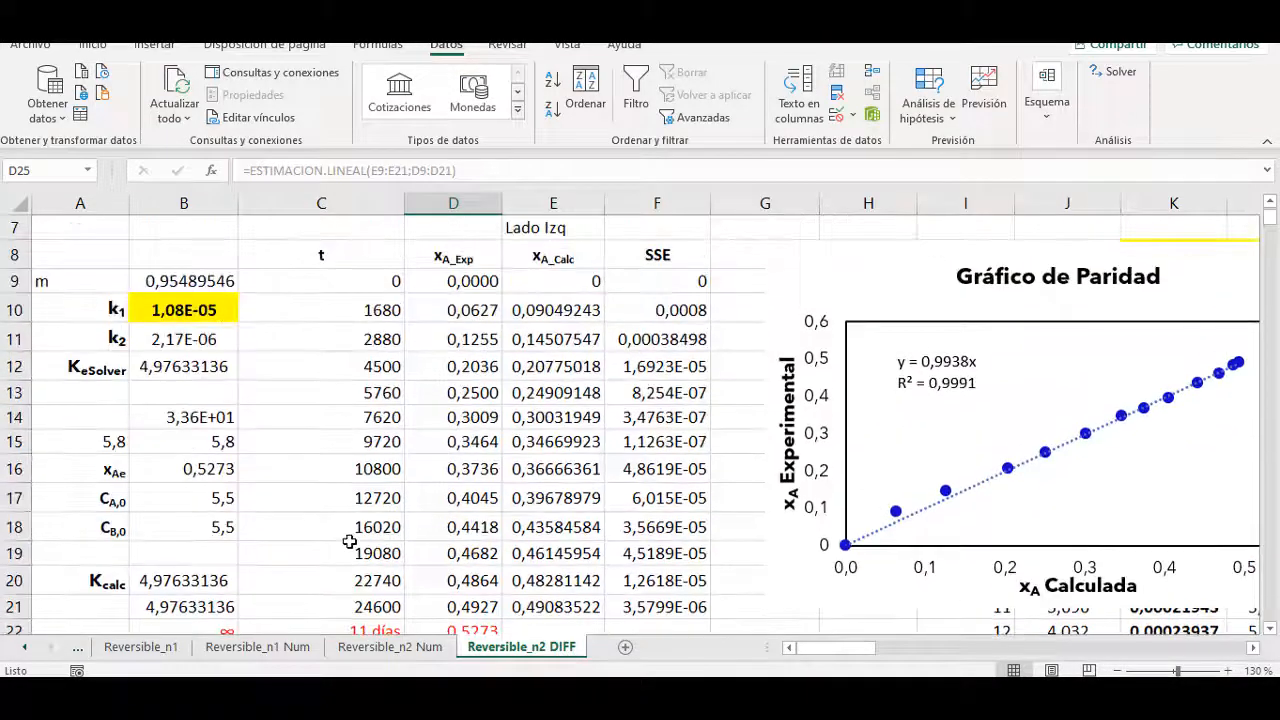